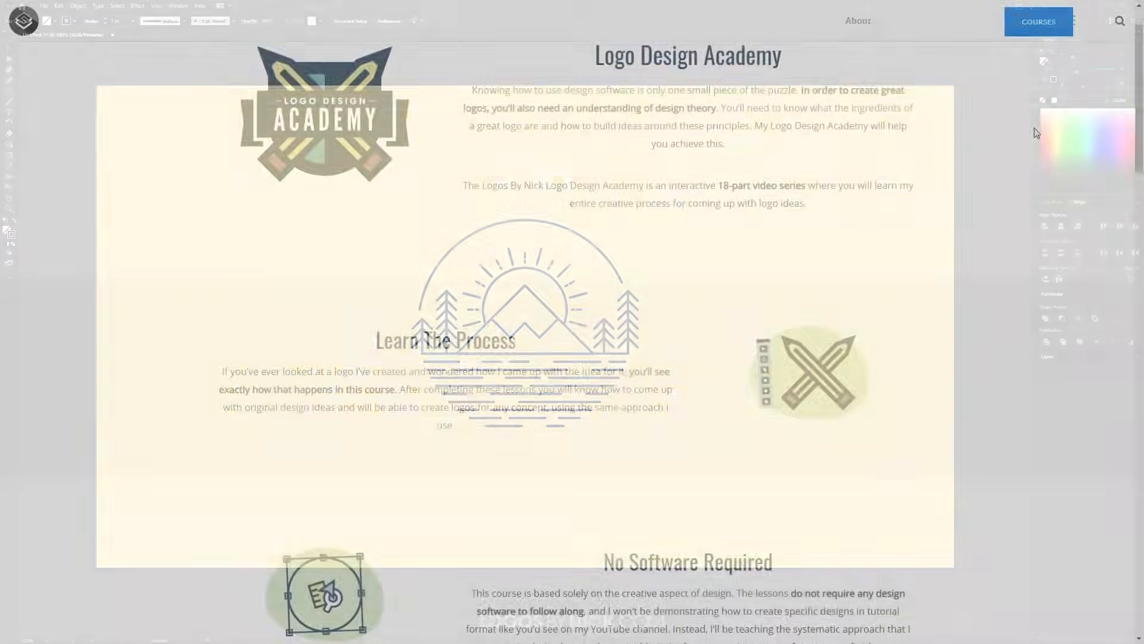
scroll(1029, 135, down, 7)
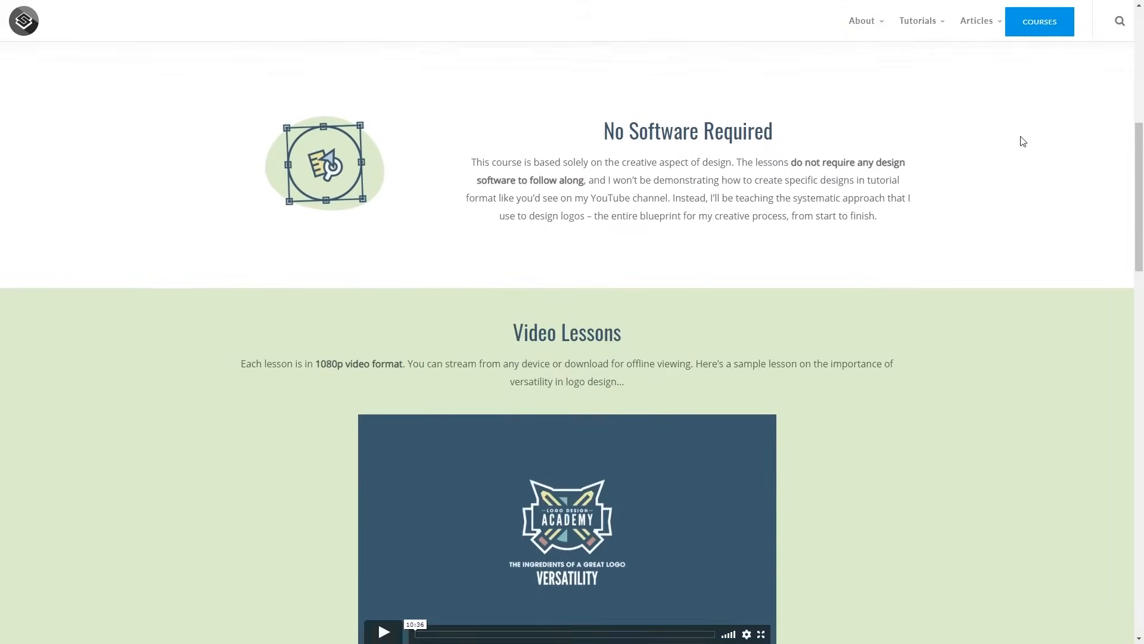
scroll(1022, 141, down, 12)
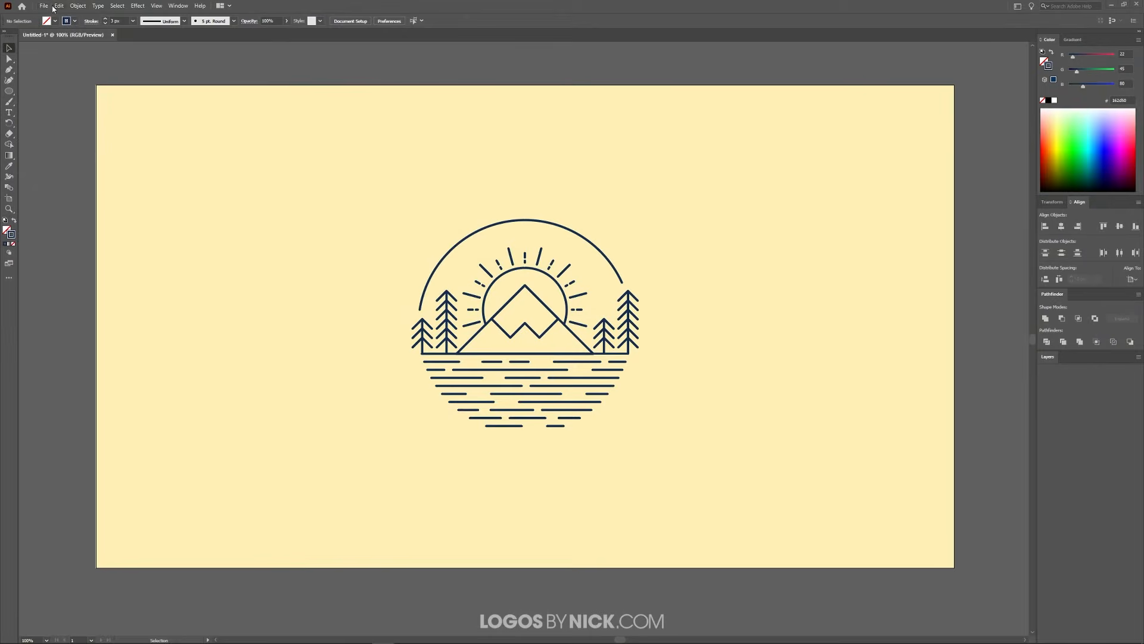
Create a new 1280 x 720 px landscape document in RGB color mode
click(46, 7)
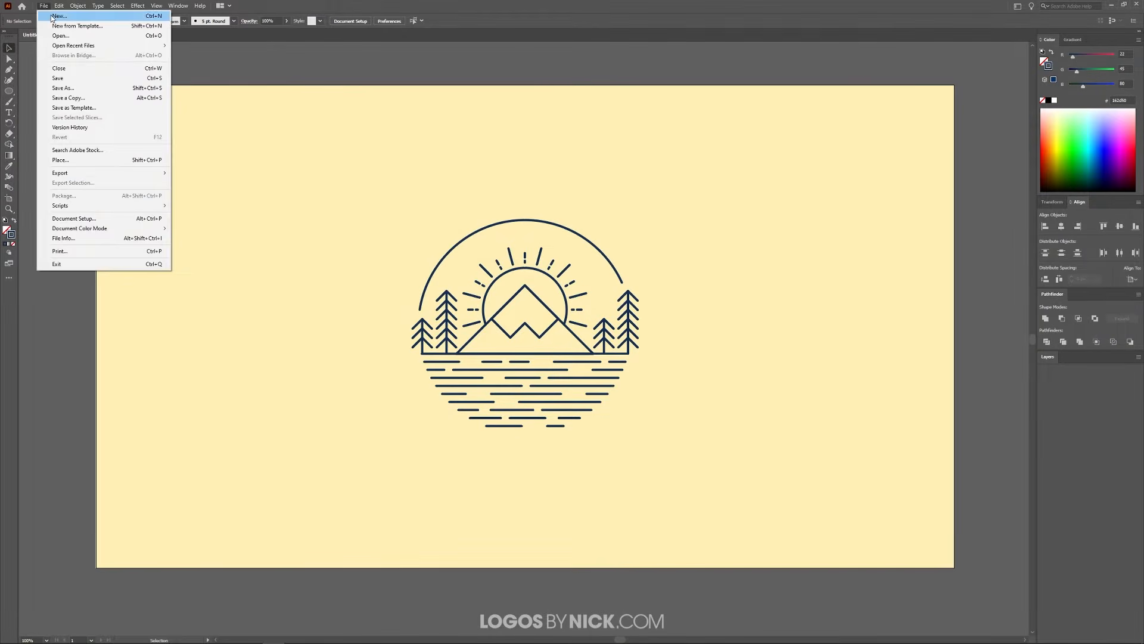
click(54, 16)
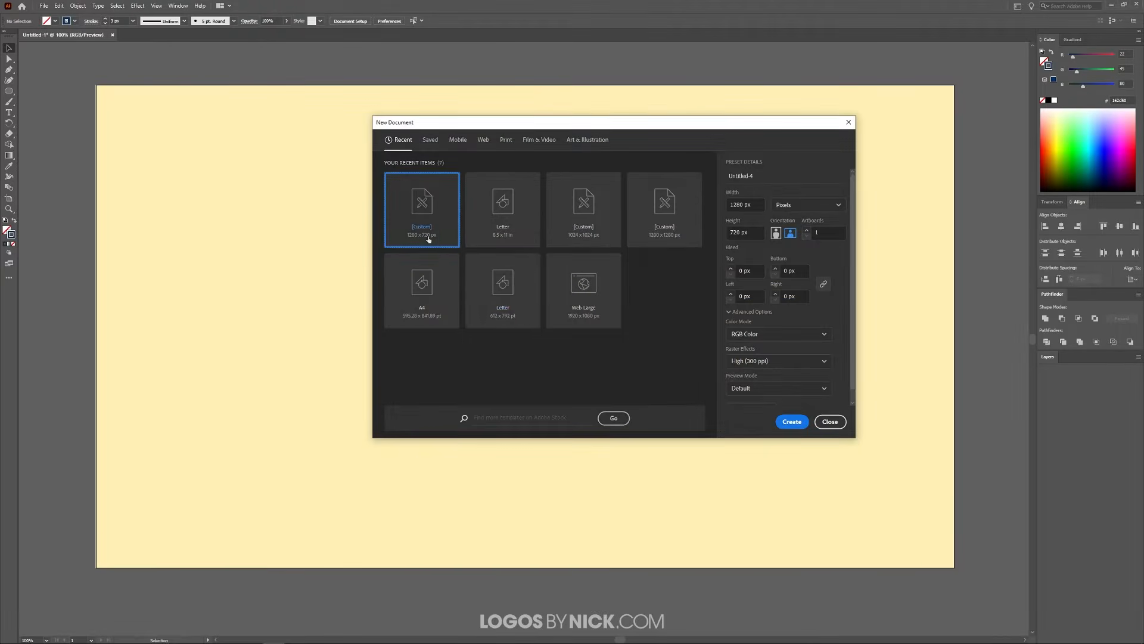
click(791, 422)
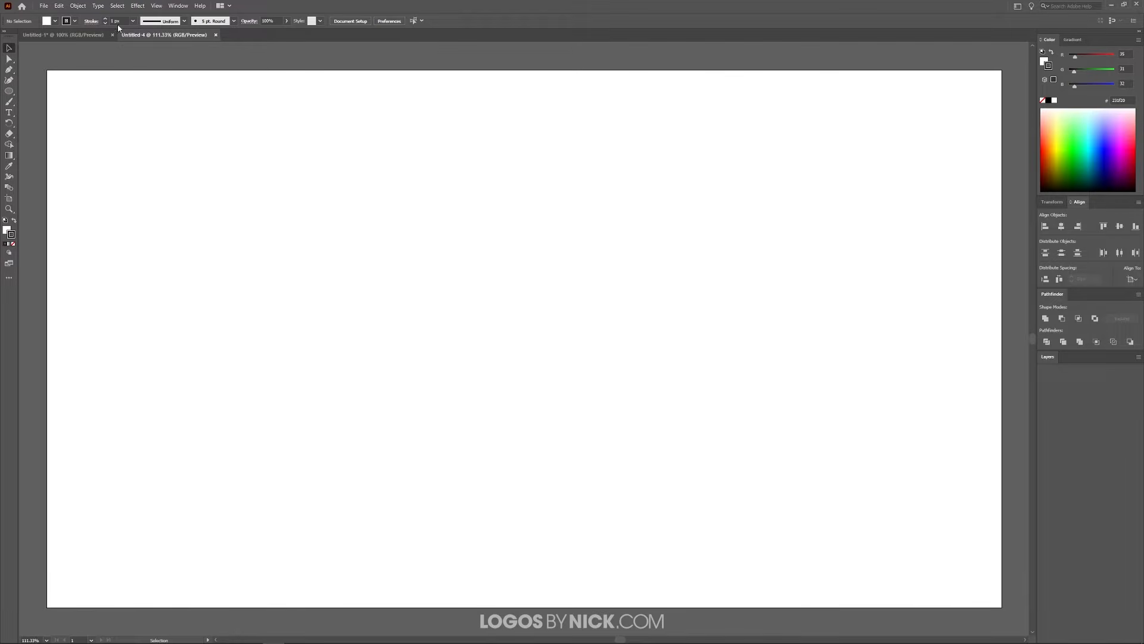
Turn off Snap to Point for the new document
click(155, 5)
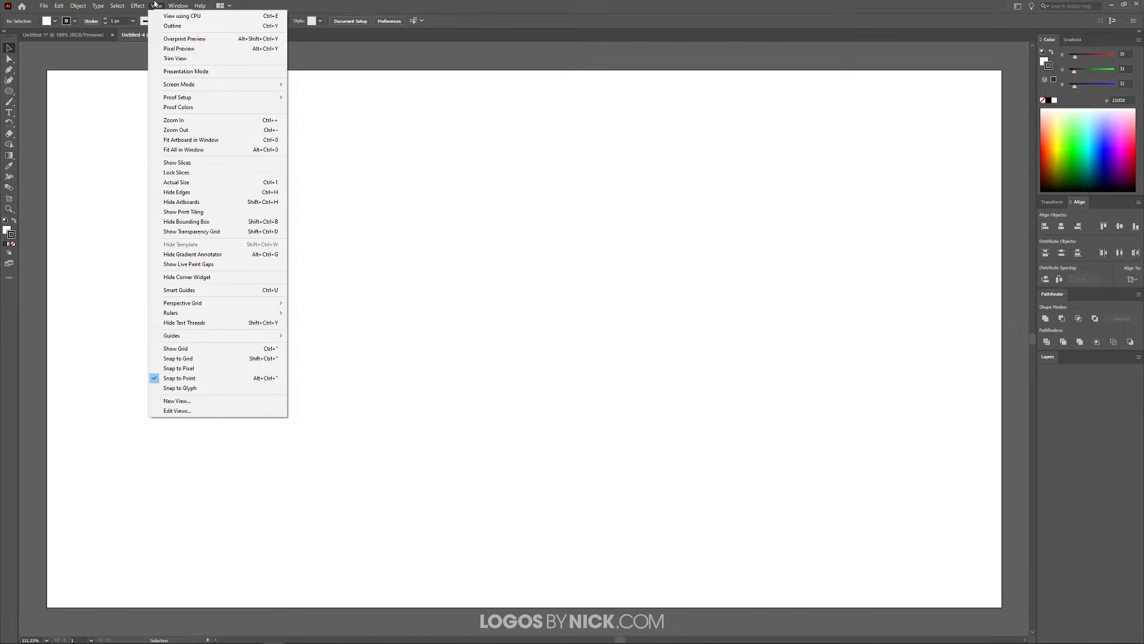
click(182, 378)
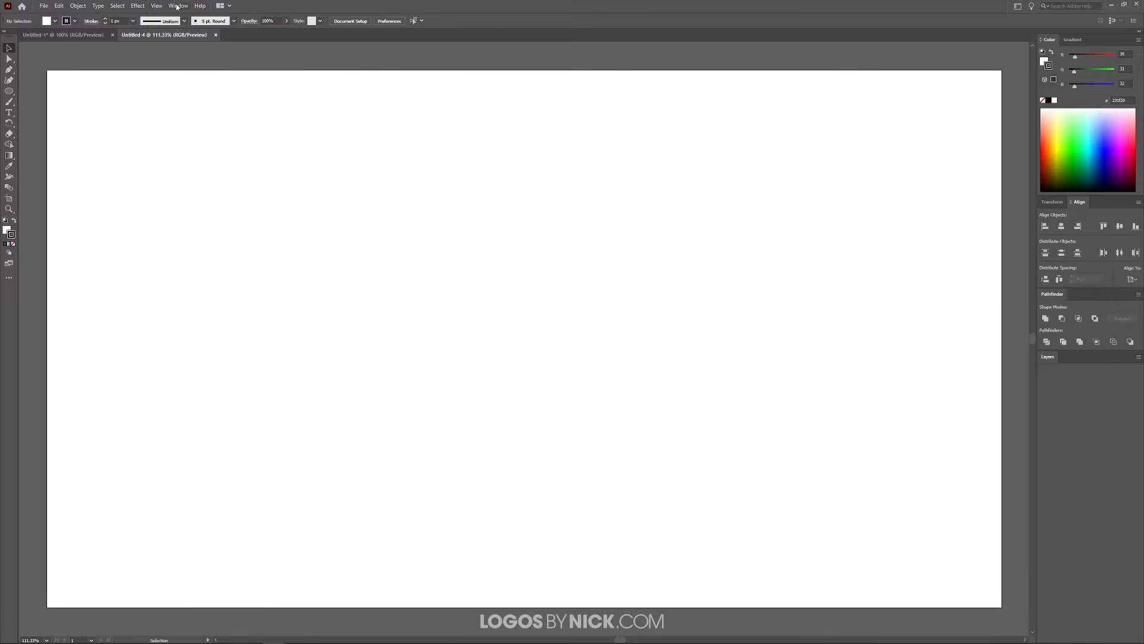
click(157, 5)
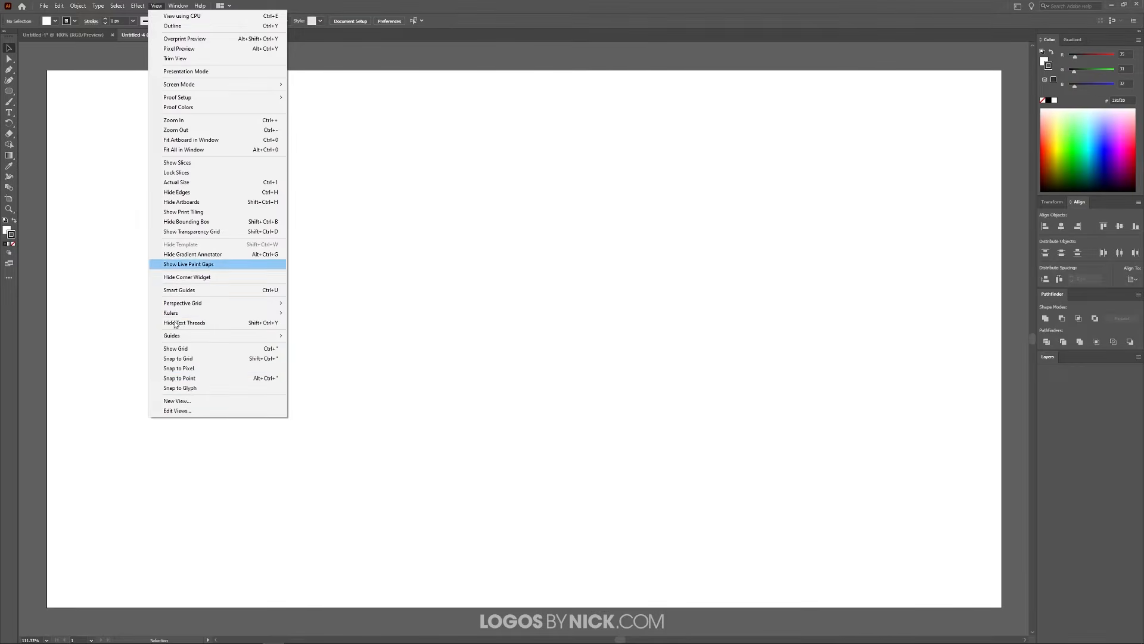
mouse_move(181, 5)
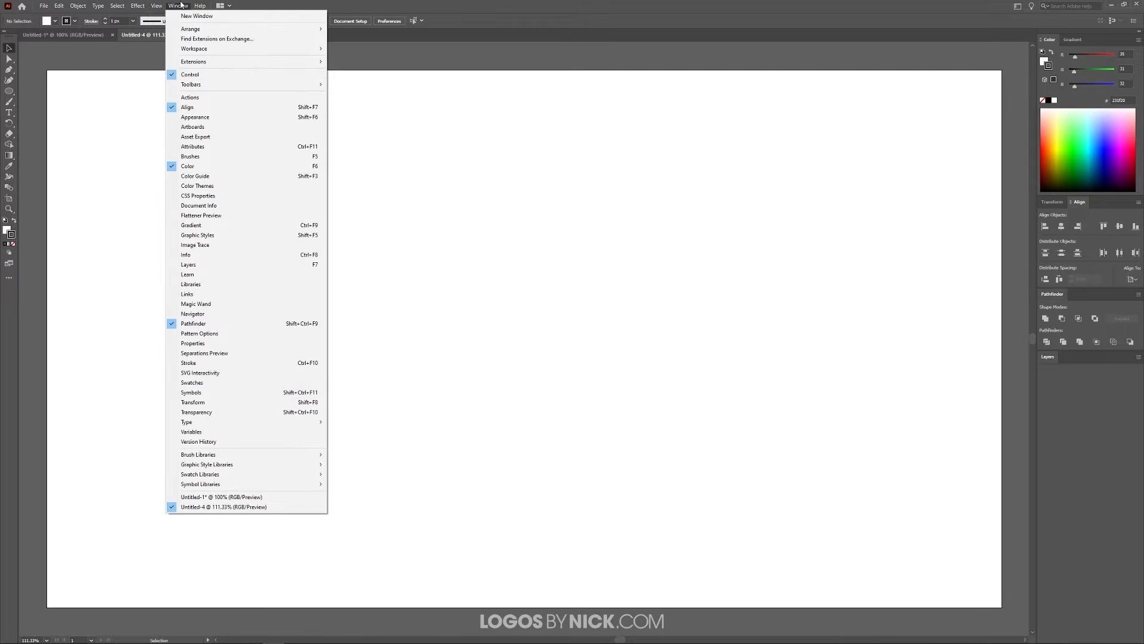
mouse_move(191, 48)
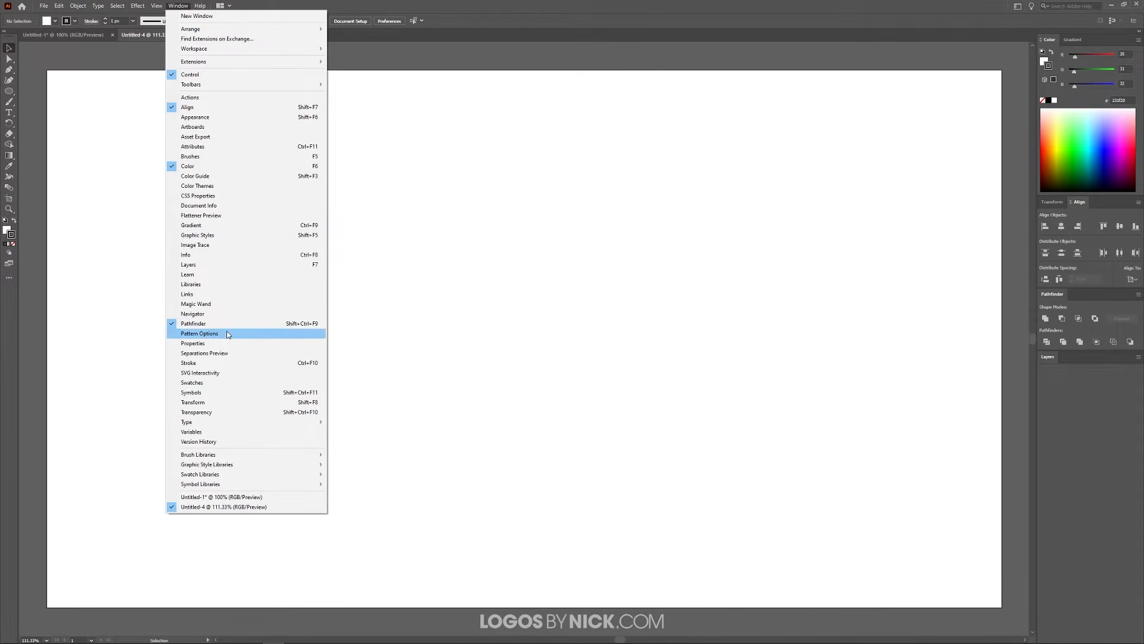
click(178, 5)
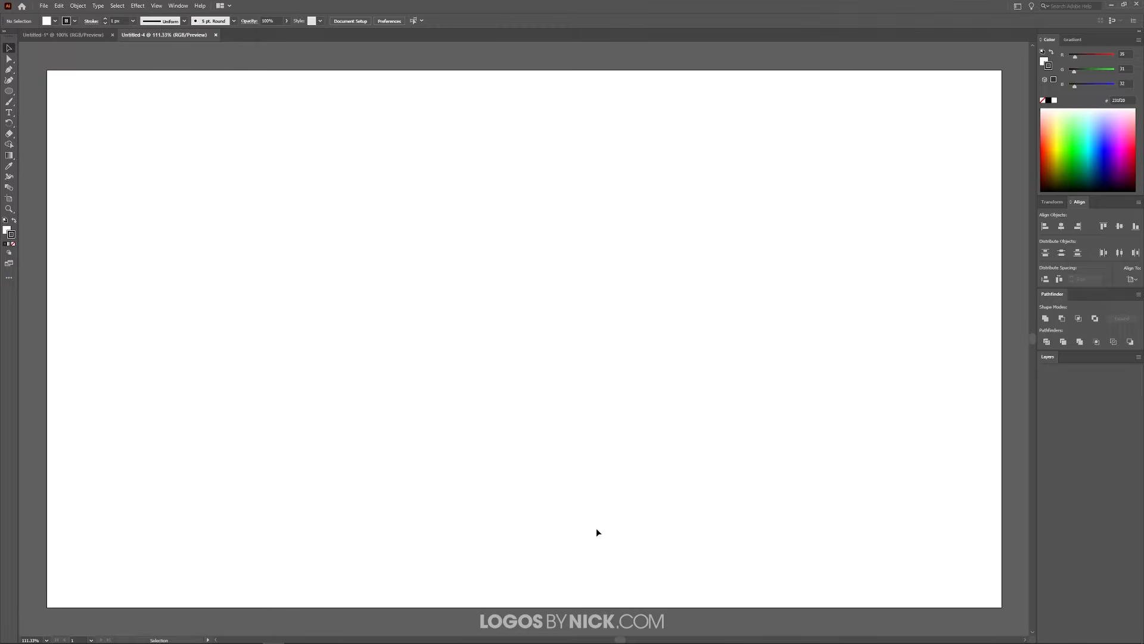
Draw a circle about 398 px in diameter on the new artboard with the Ellipse tool
click(66, 34)
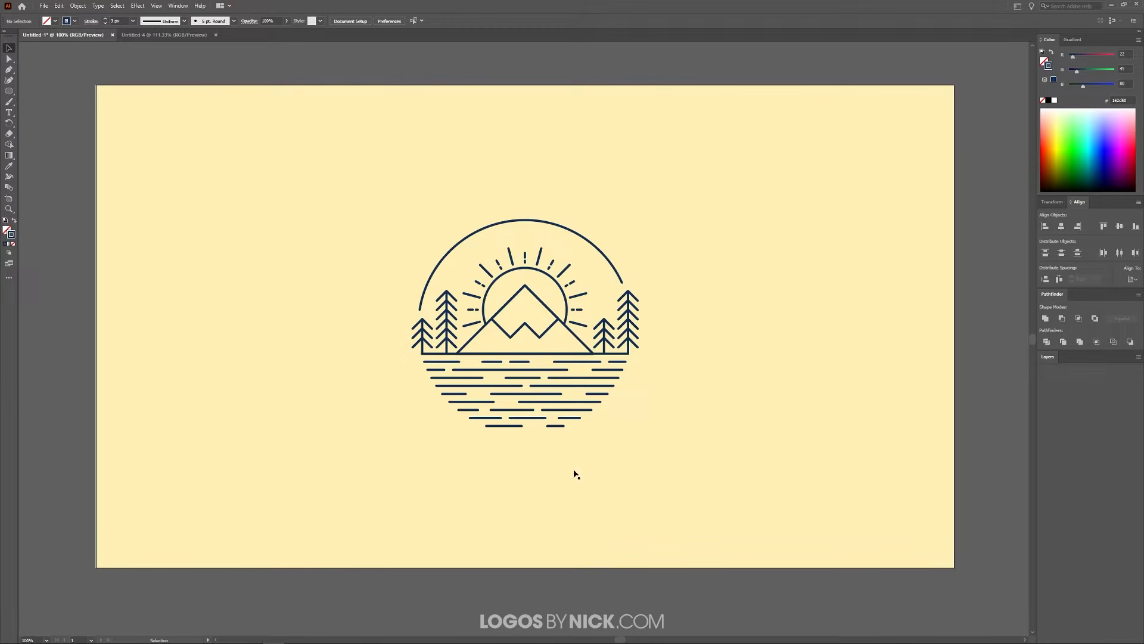
click(164, 35)
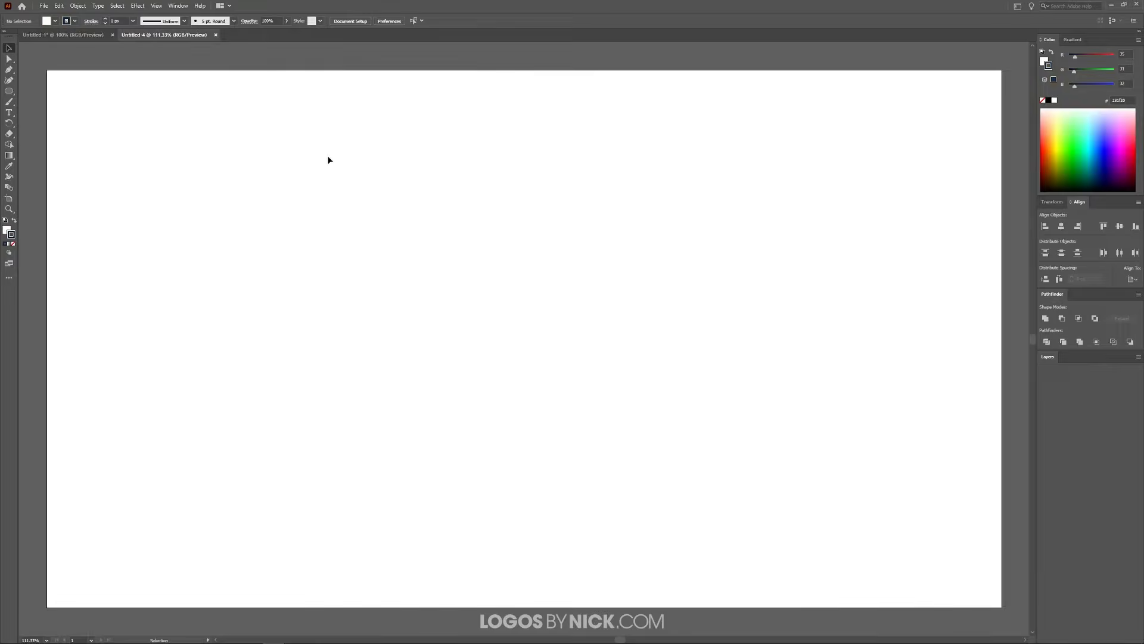
click(15, 90)
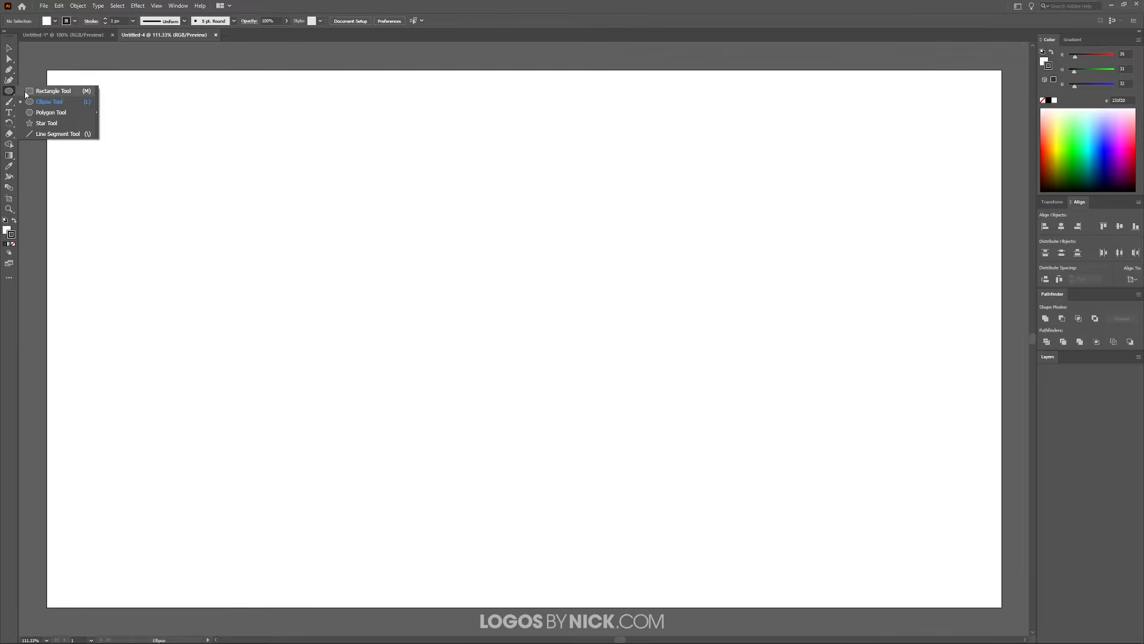
click(27, 91)
click(11, 91)
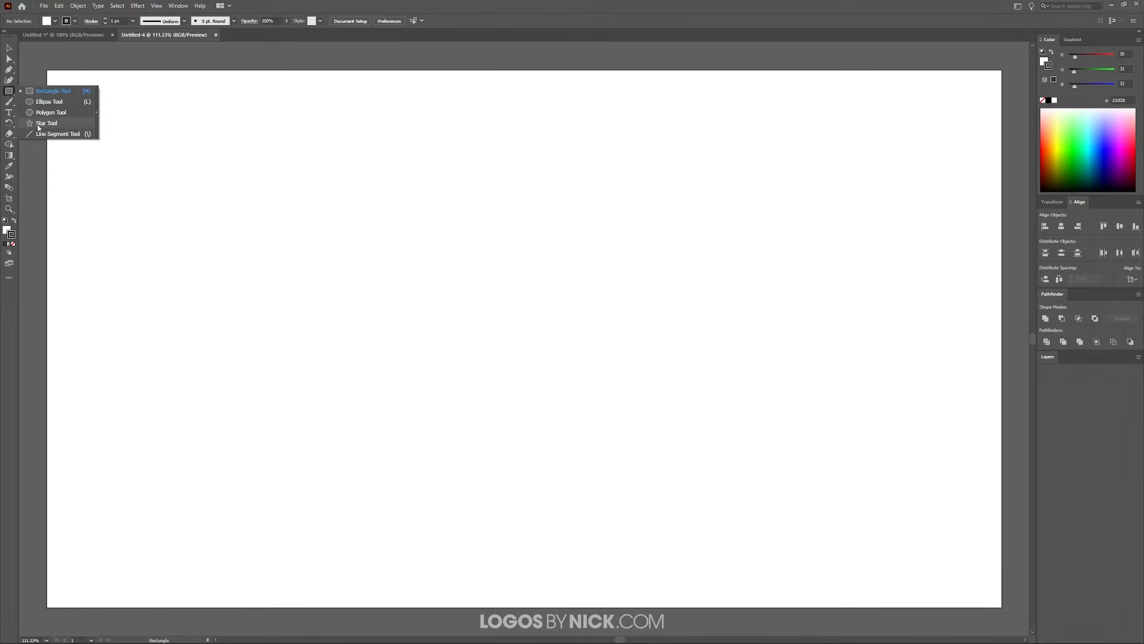
click(43, 102)
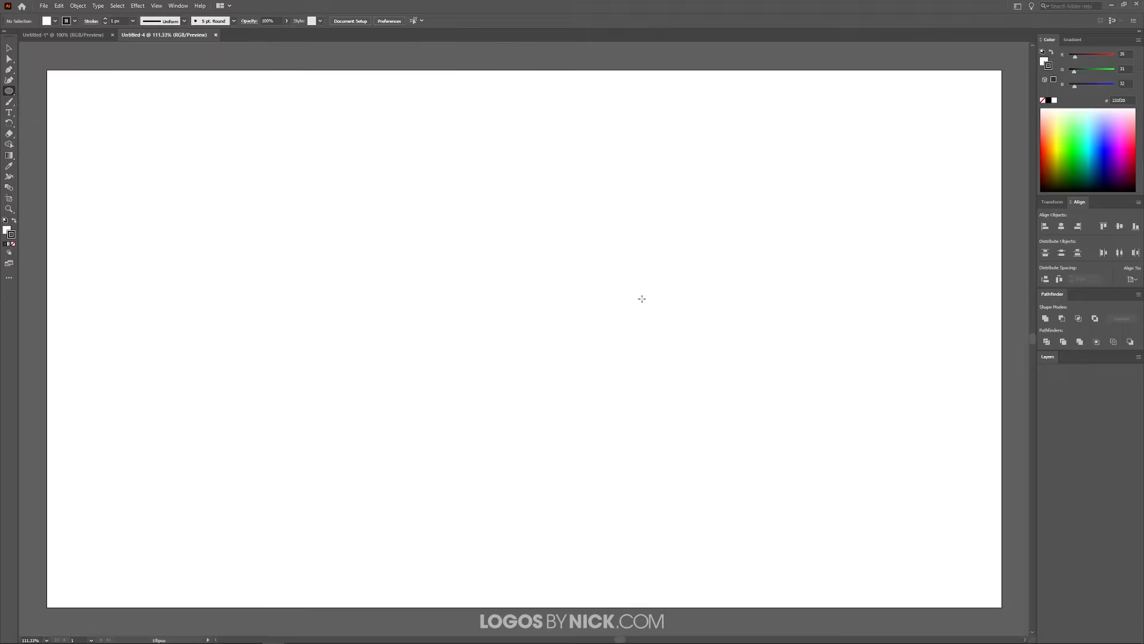
mouse_move(459, 268)
mouse_down()
mouse_move(583, 373)
mouse_move(522, 339)
mouse_move(695, 438)
mouse_move(542, 464)
mouse_move(590, 419)
mouse_move(578, 409)
mouse_move(660, 396)
mouse_move(486, 288)
mouse_move(613, 437)
mouse_move(604, 462)
mouse_move(553, 418)
mouse_up()
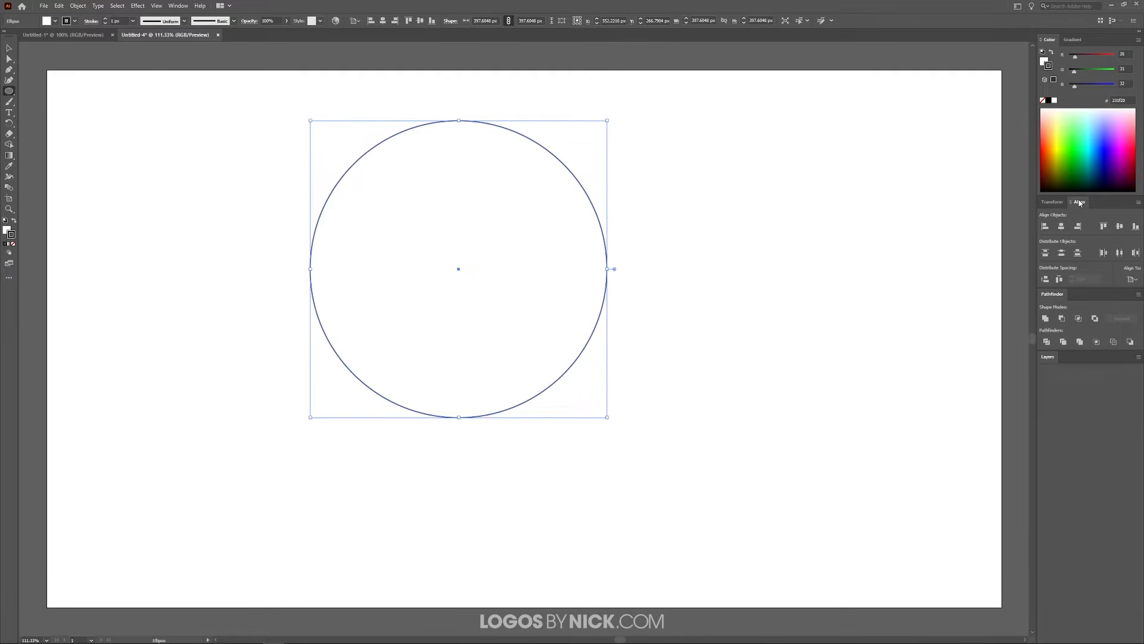
Center the circle horizontally and vertically on the artboard
click(1132, 279)
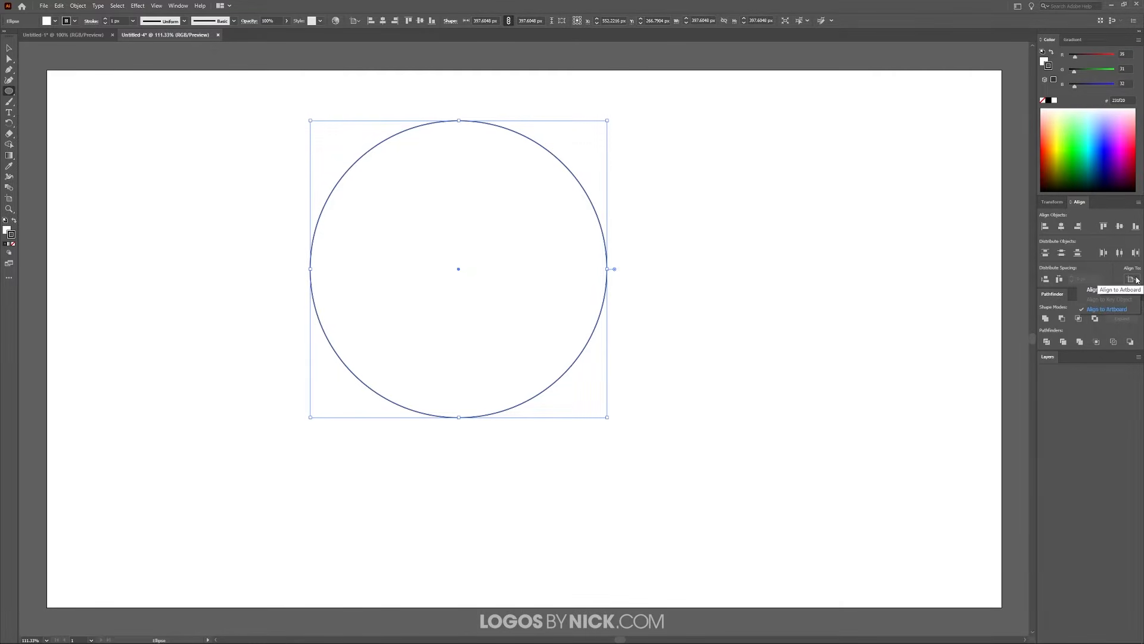
click(1101, 310)
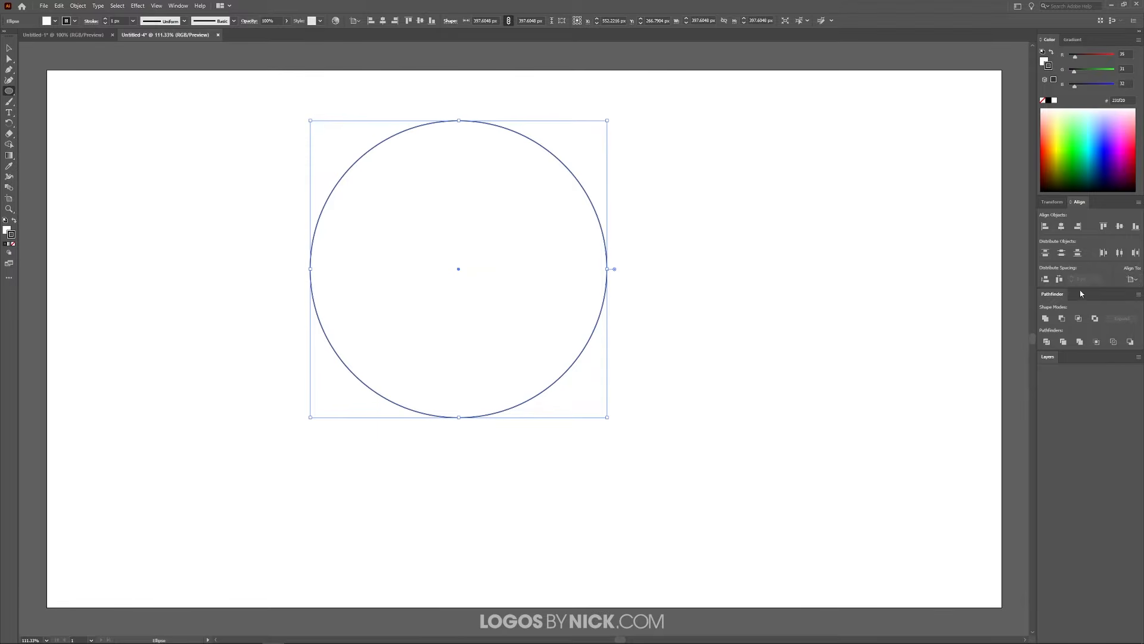
click(1061, 227)
click(1119, 227)
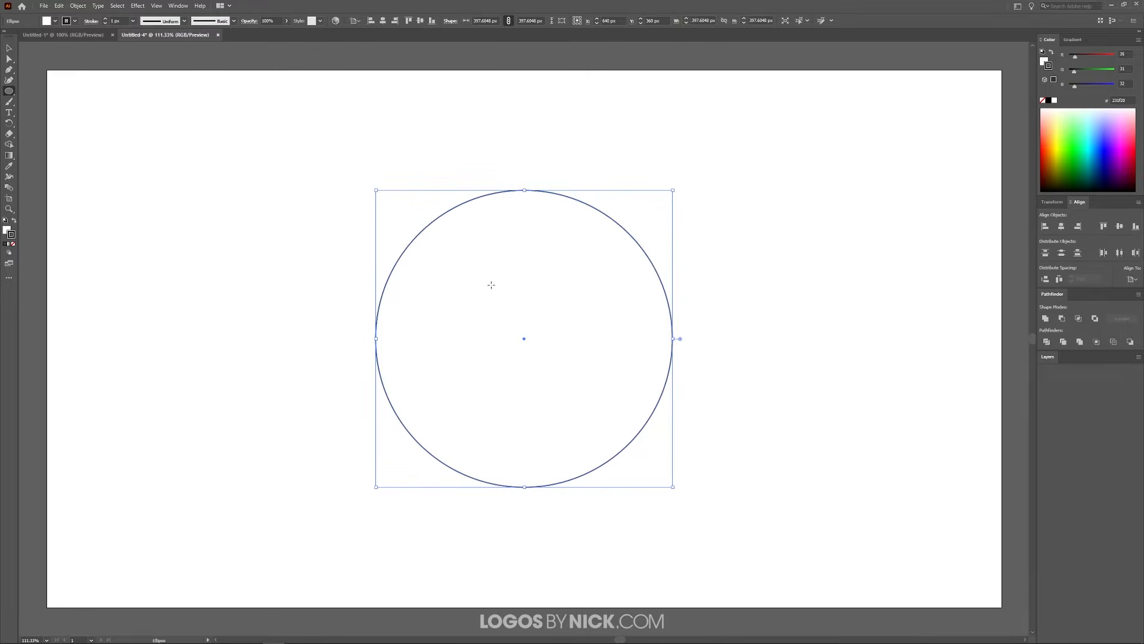
Remove the circle's fill, set its stroke weight to 3, and deselect it
click(7, 230)
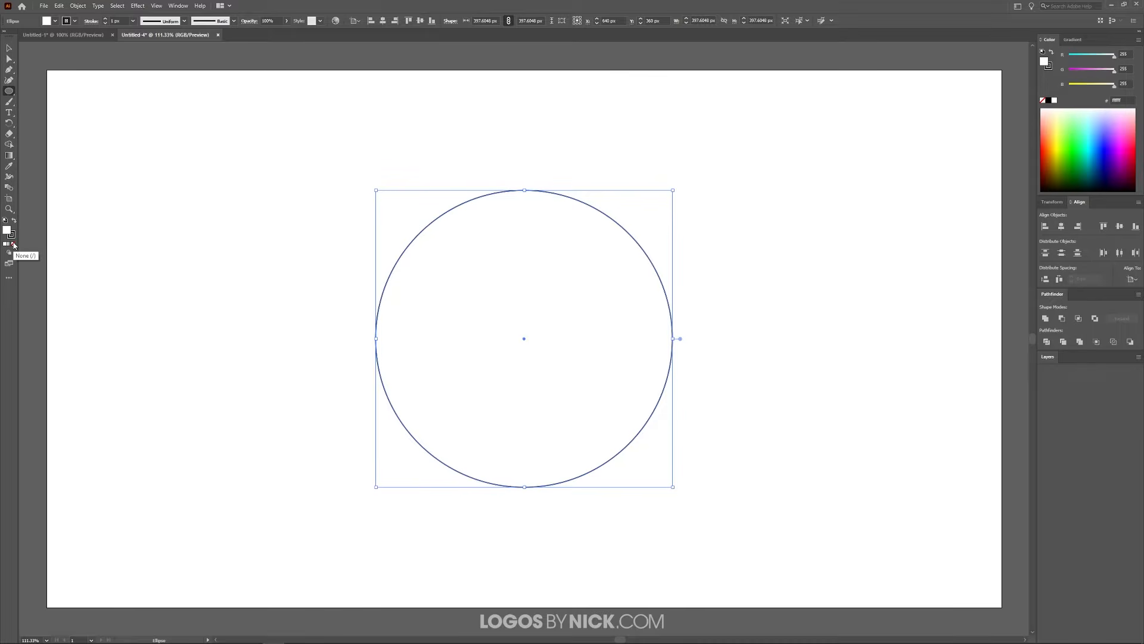
click(15, 246)
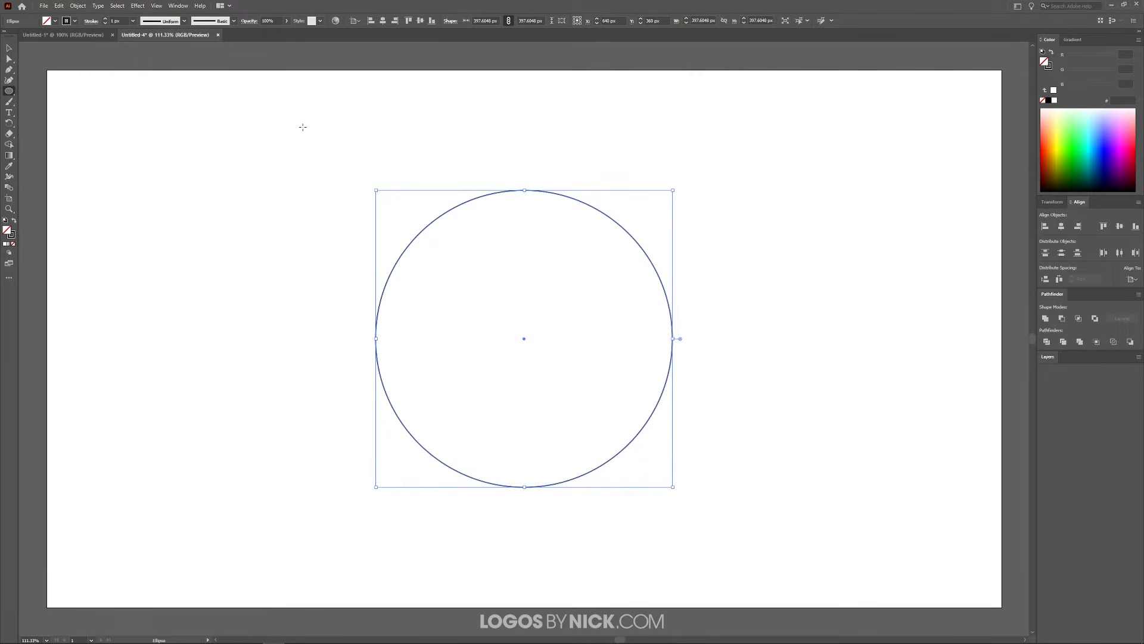
click(116, 20)
text(3)
key(Return)
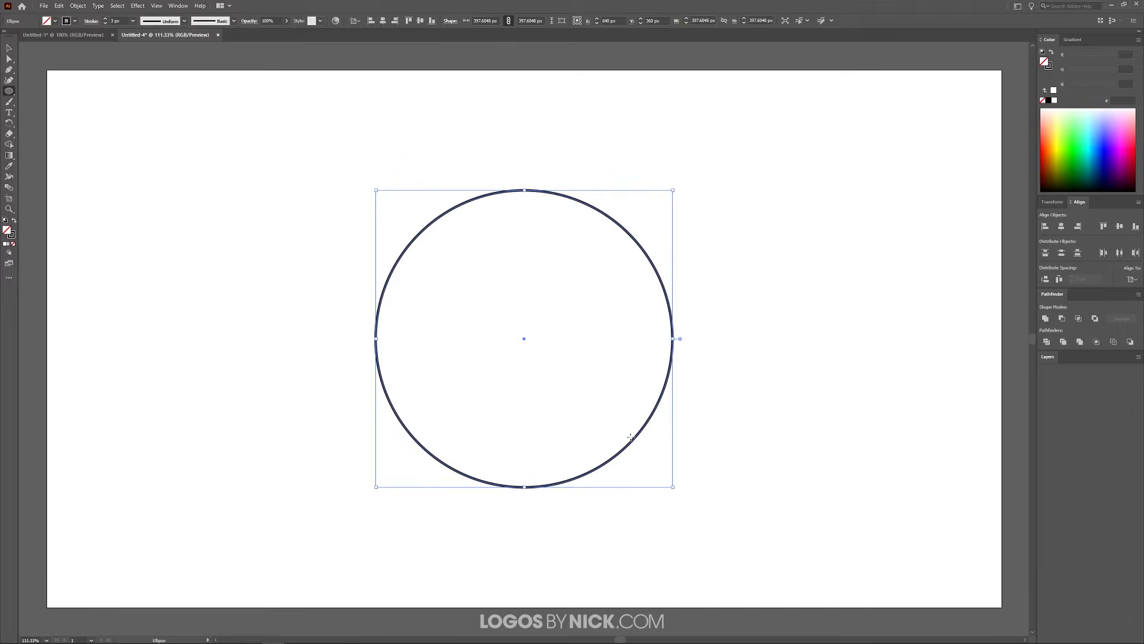
key(v)
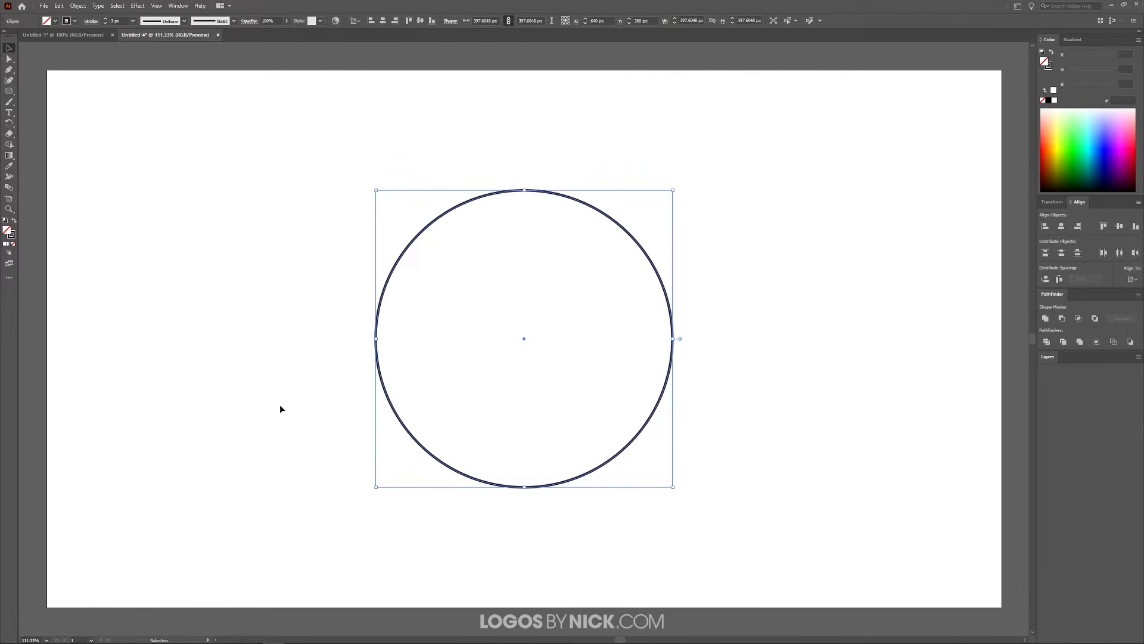
click(279, 475)
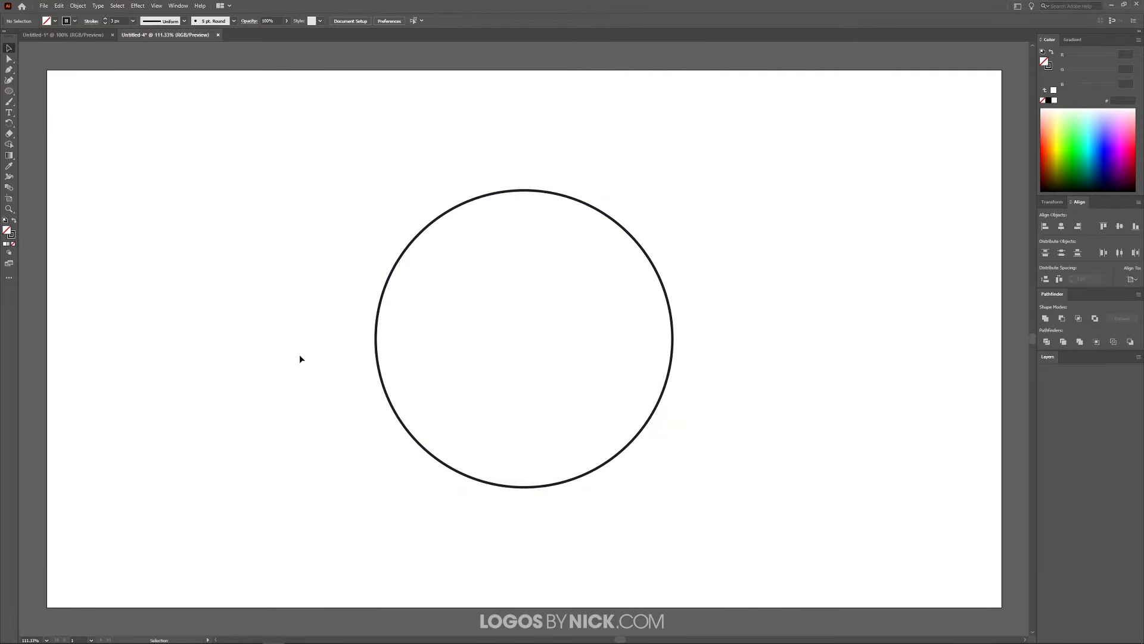
Draw a straight horizontal line about 439 px long across the circle, just below its center and extending past both edges
click(63, 34)
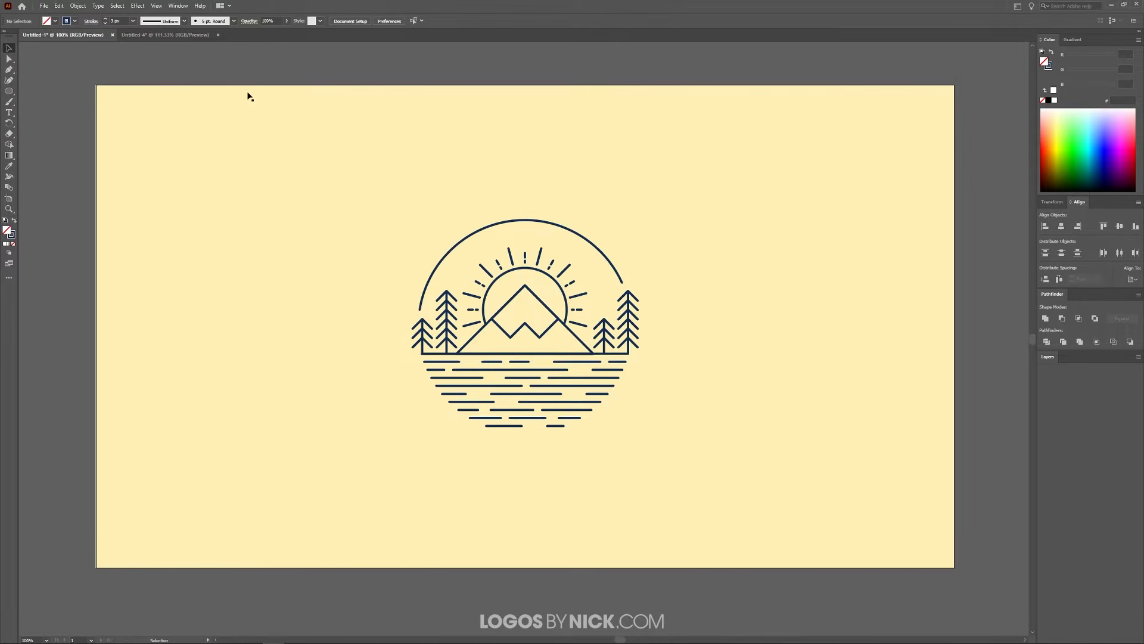
click(170, 34)
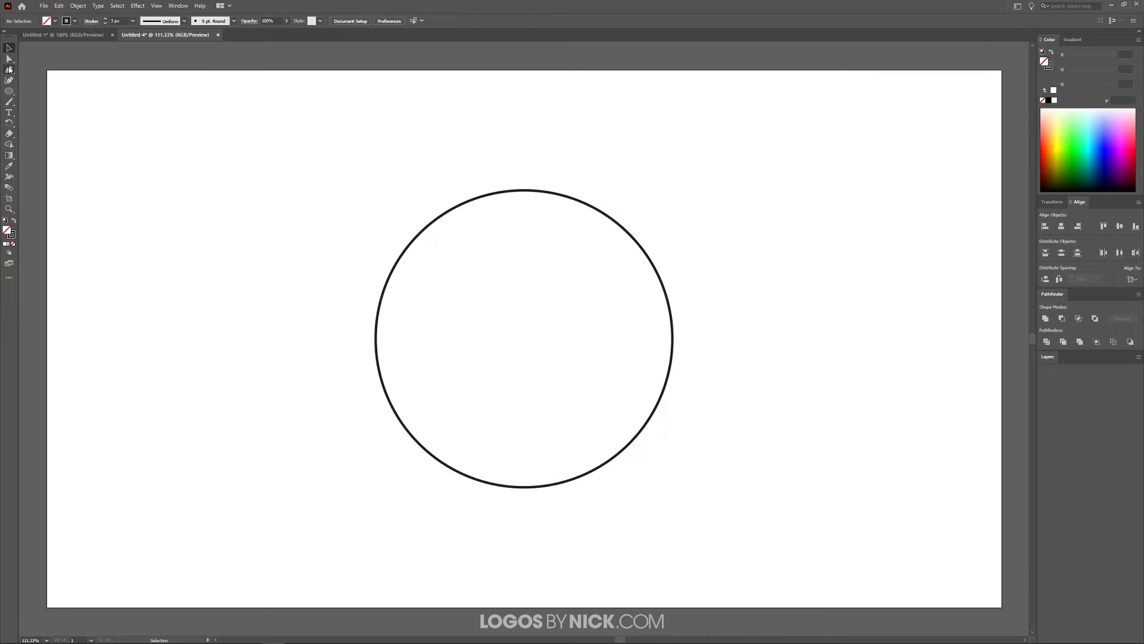
click(9, 70)
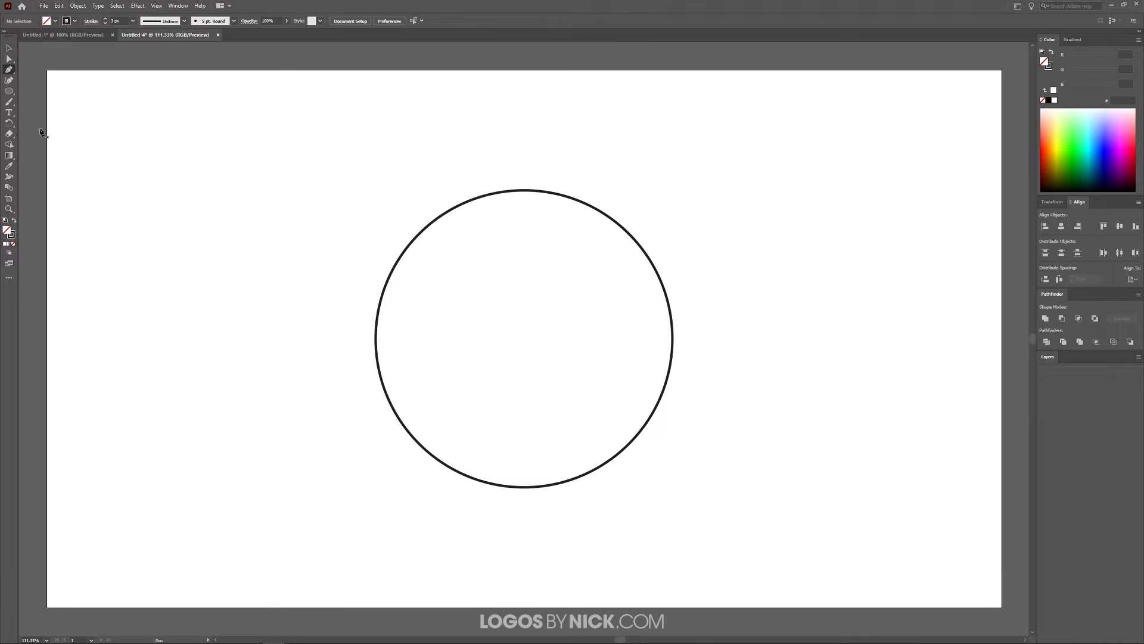
click(358, 375)
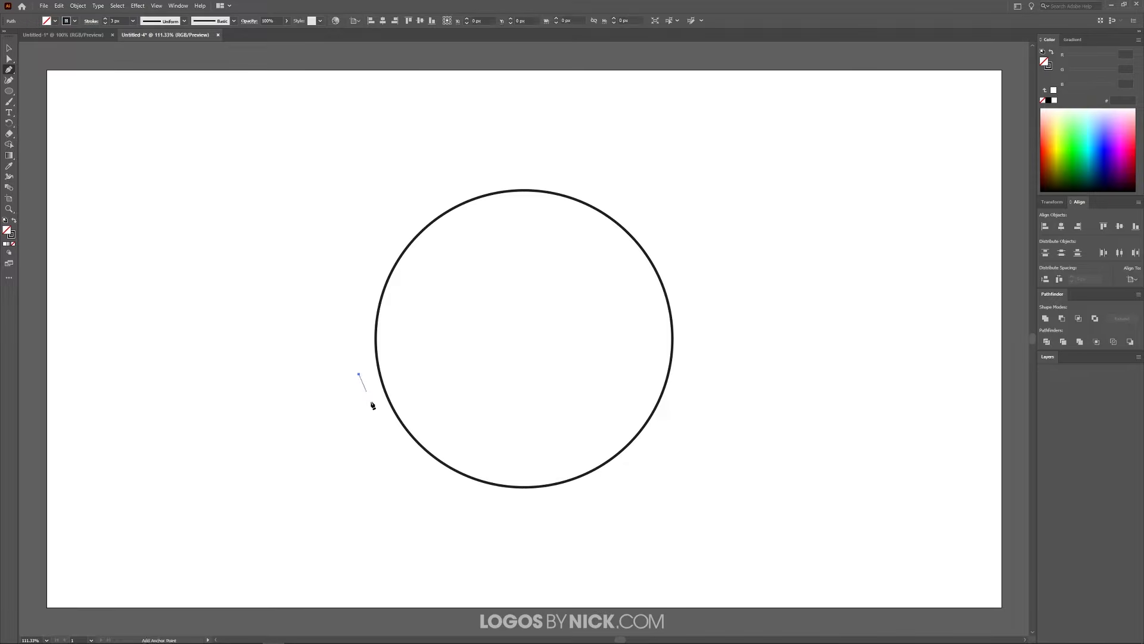
click(687, 374)
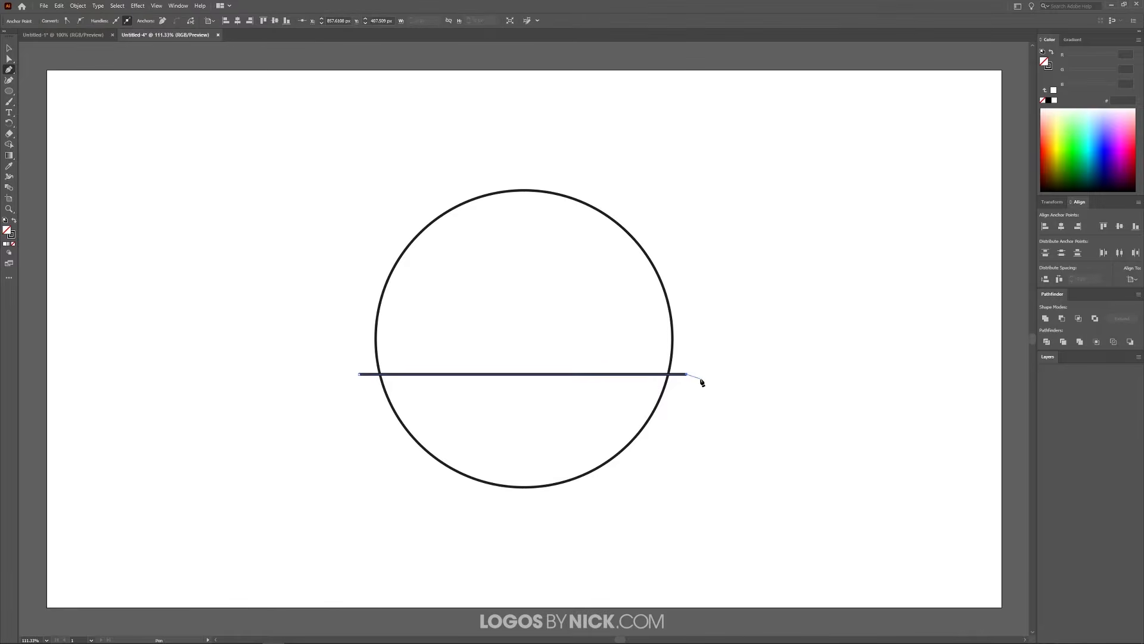
key(Escape)
click(9, 48)
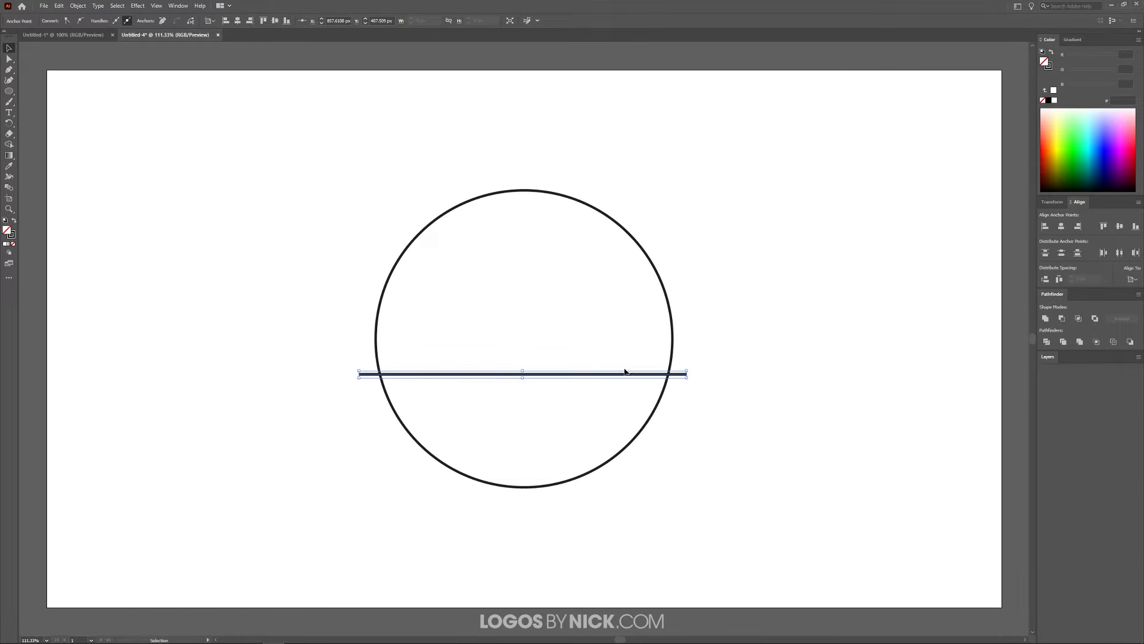
Copy the horizontal line about 14 px downward and repeat the duplication until ten evenly spaced lines fill the circle's lower part
scroll(574, 386, up, 1)
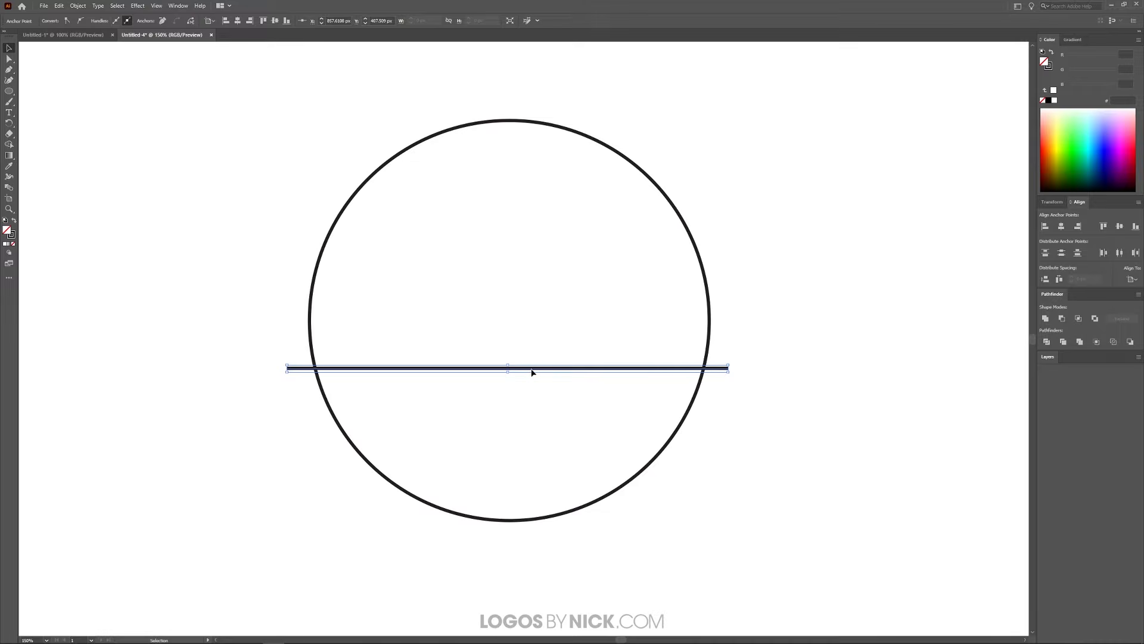
drag(532, 372, 528, 386)
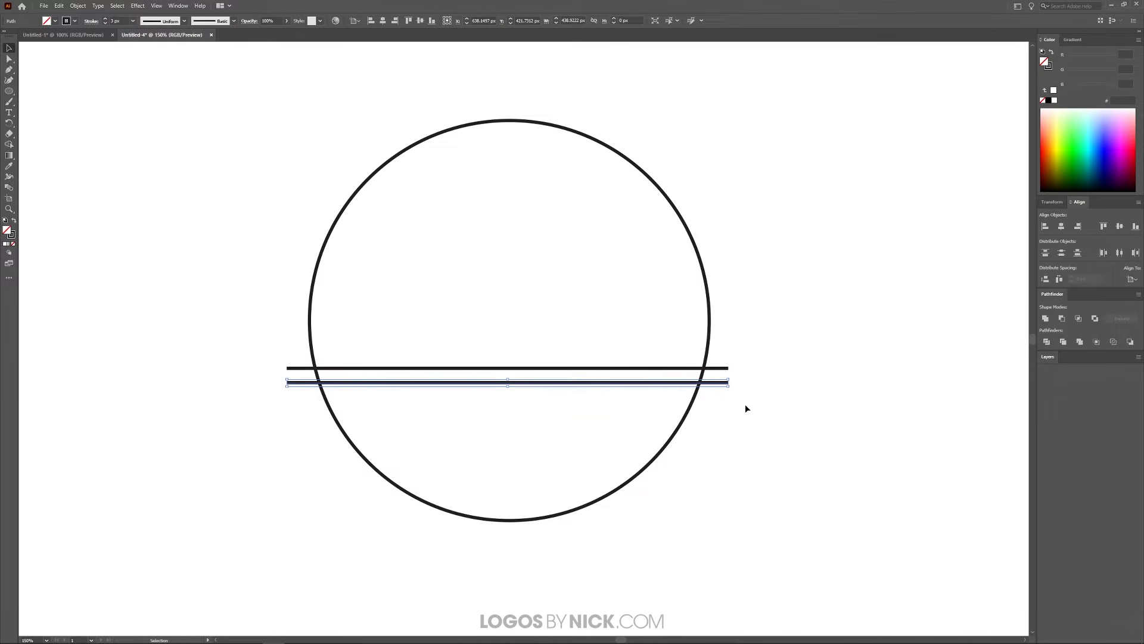
key(a)
key(ctrl+d)
key(ctrl+d)
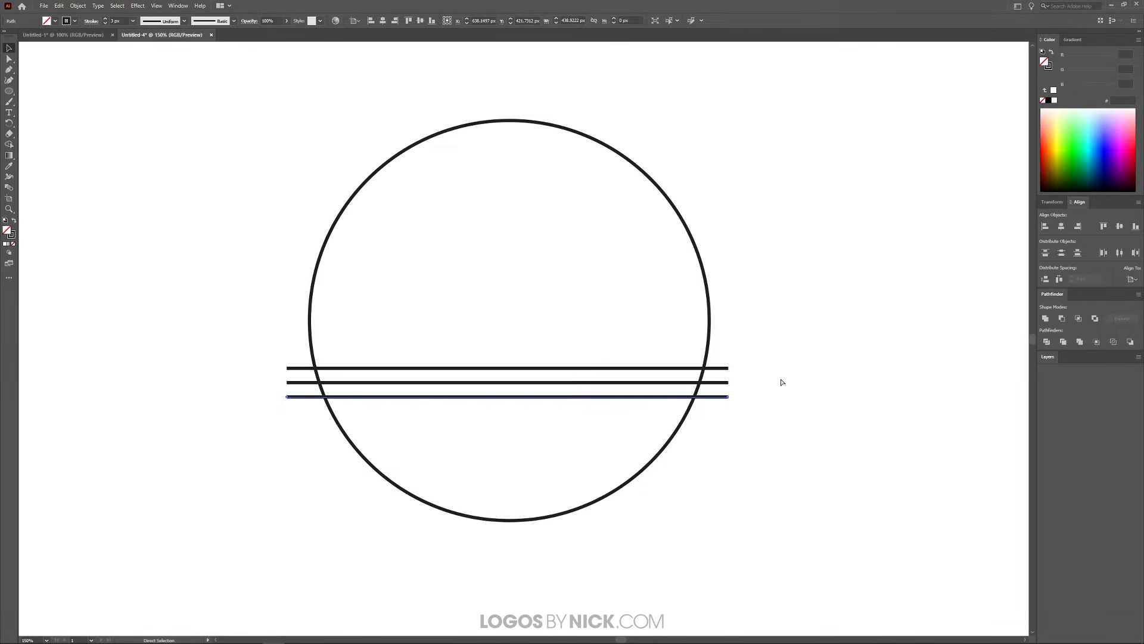
key(ctrl+d)
key(ctrl+d)
key(ctrl+d)
key(ctrl+d)
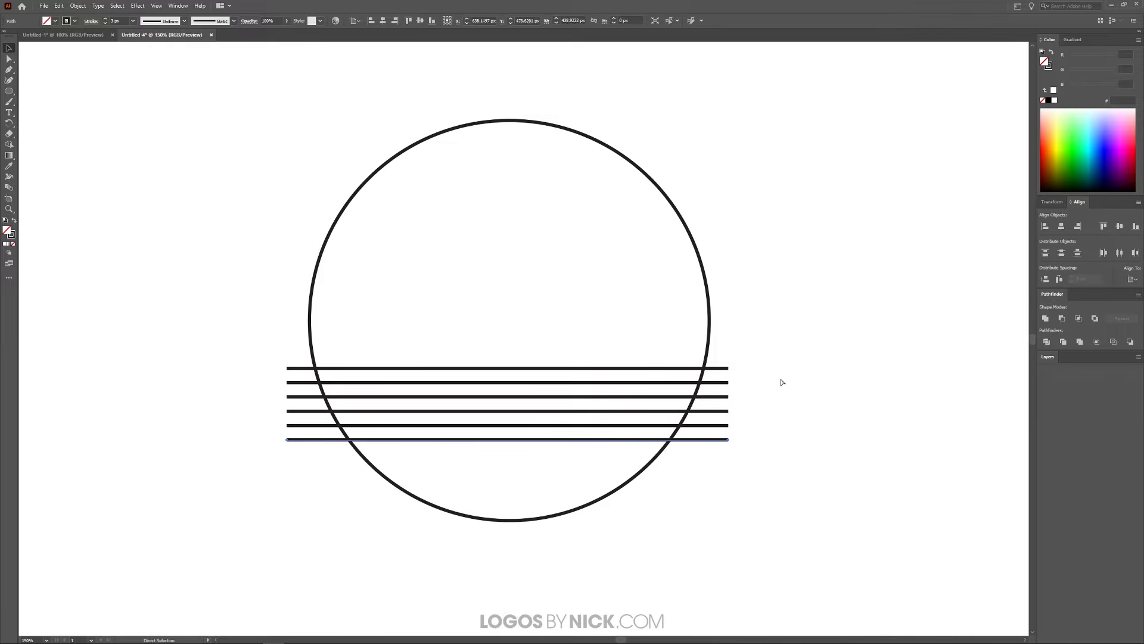
key(ctrl+d)
key(ctrl+d)
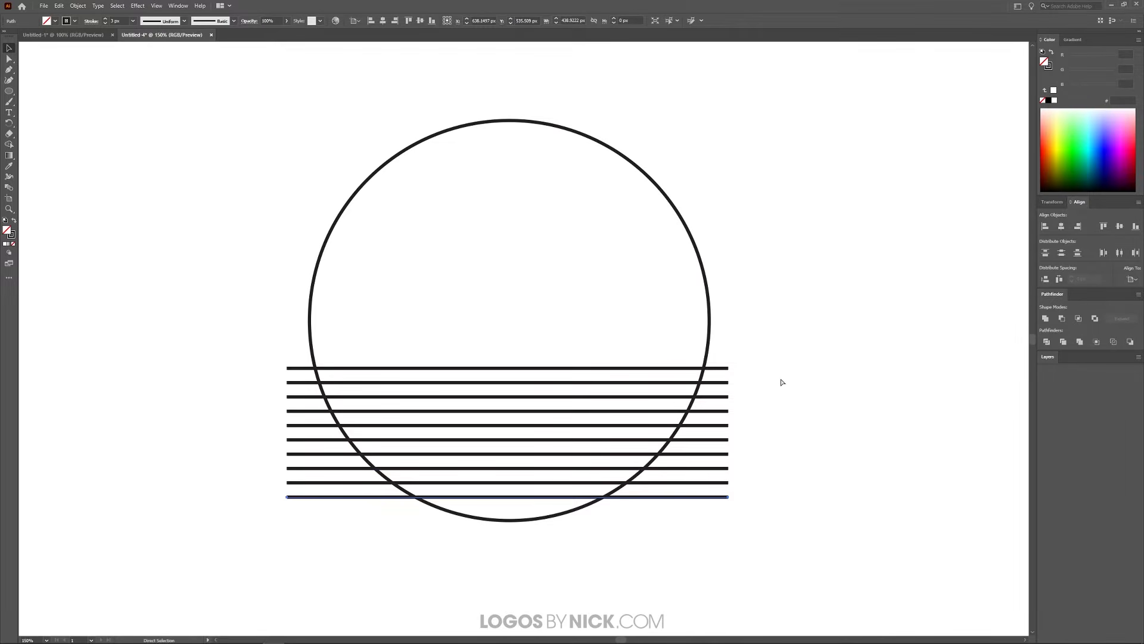
Select all ten horizontal lines, nudge them down 10 px in total, and deselect them
key(v)
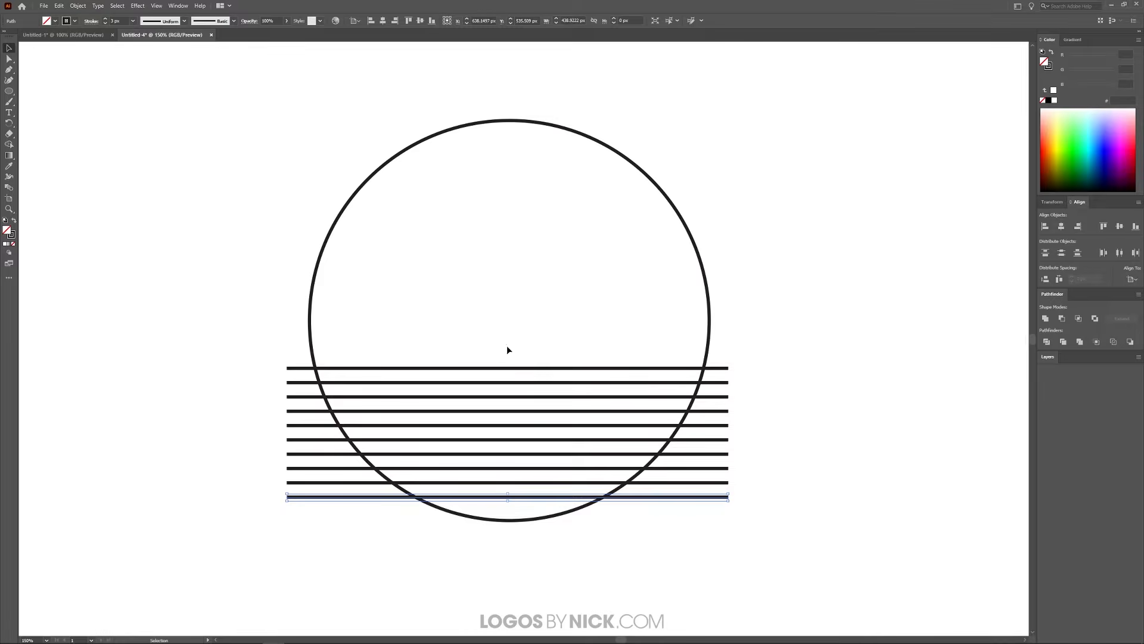
drag(507, 345, 515, 500)
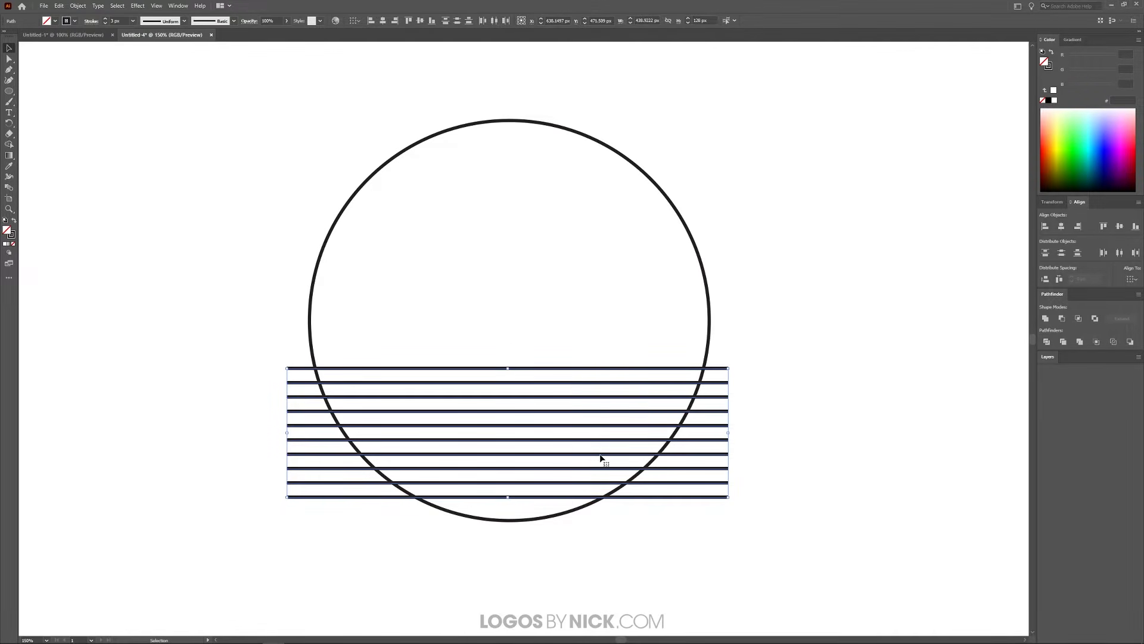
key(Down)
key(Down)
key(Down)
key(Down)
key(Down)
key(Down)
key(Down)
key(Down)
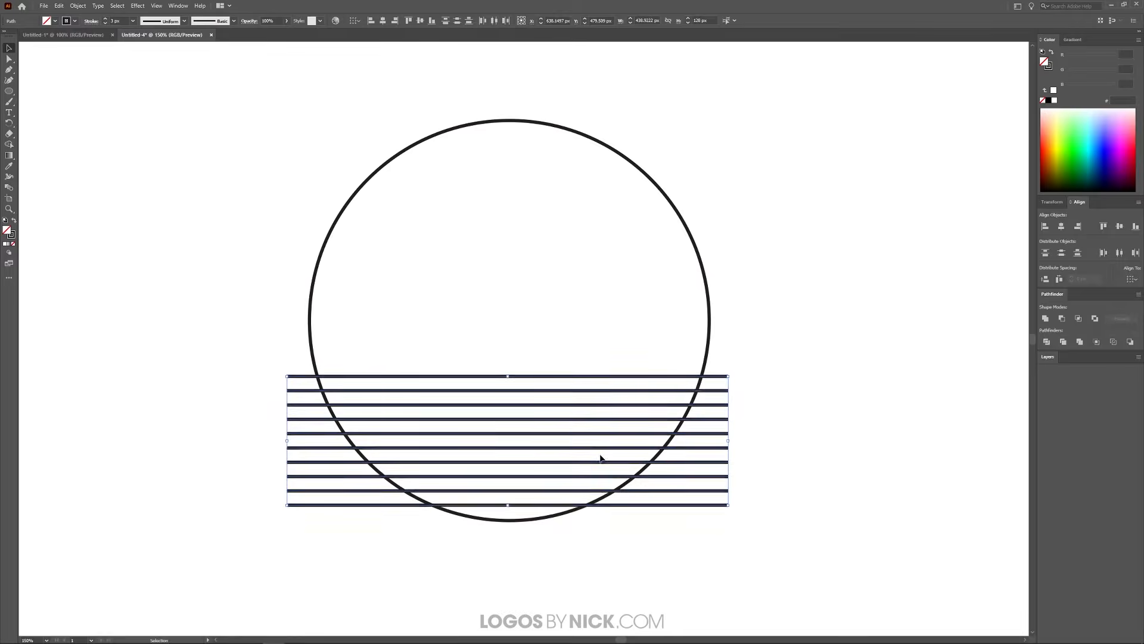
key(Down)
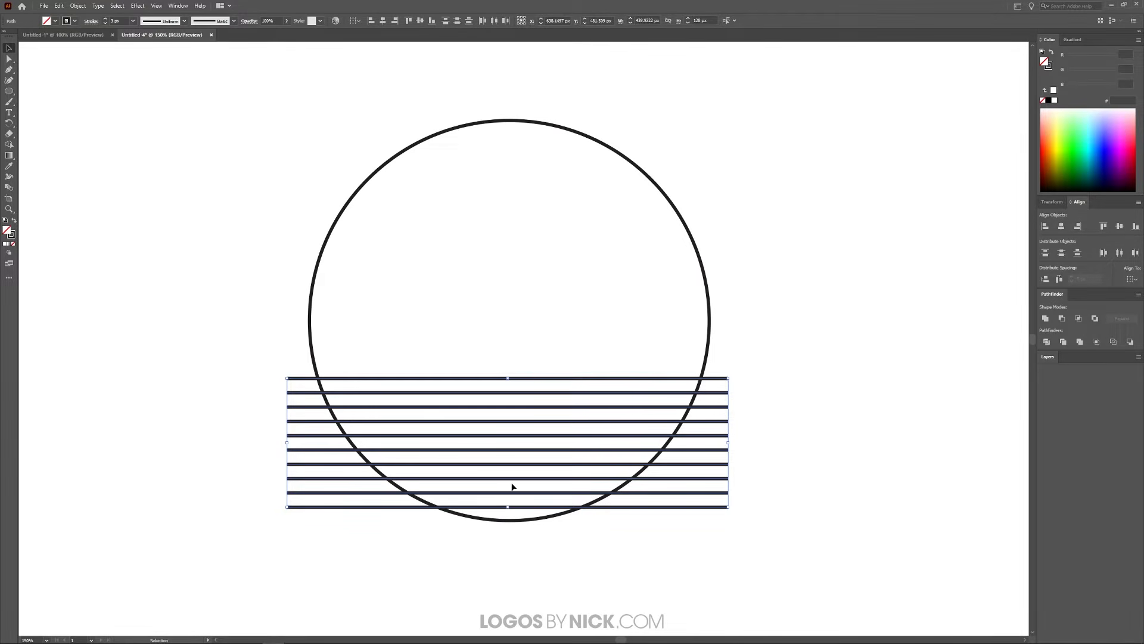
key(Down)
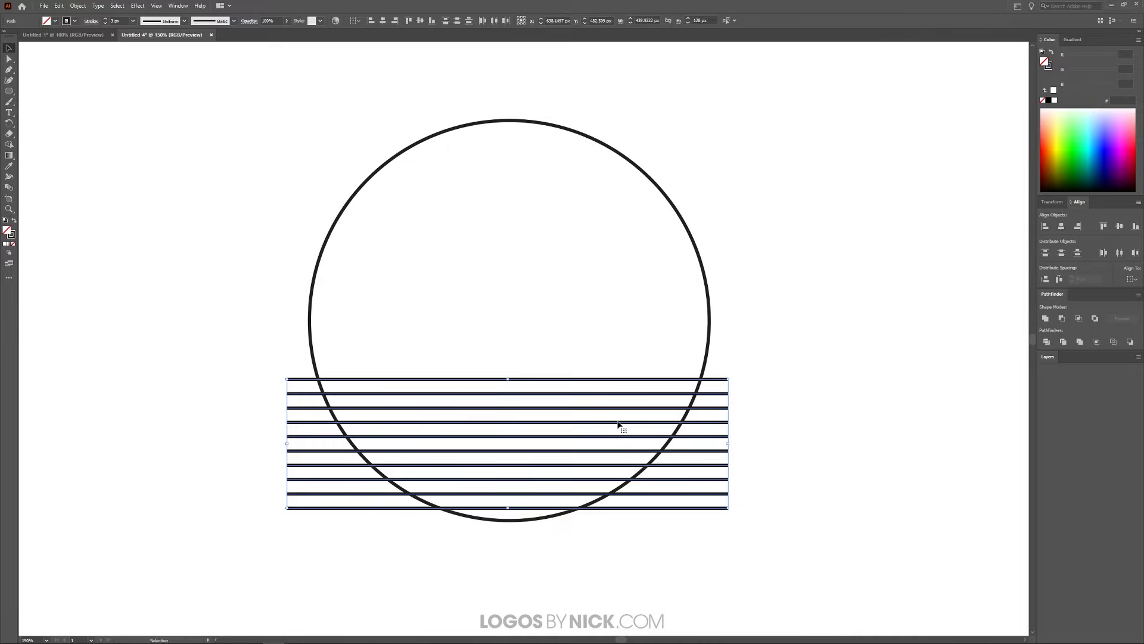
key(Up)
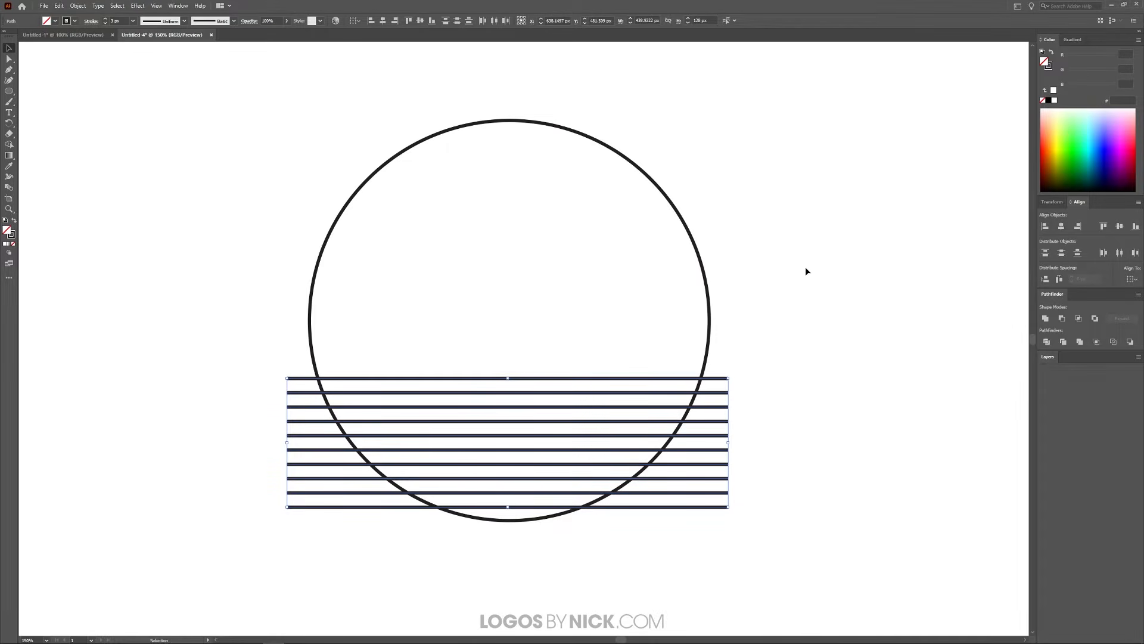
click(806, 271)
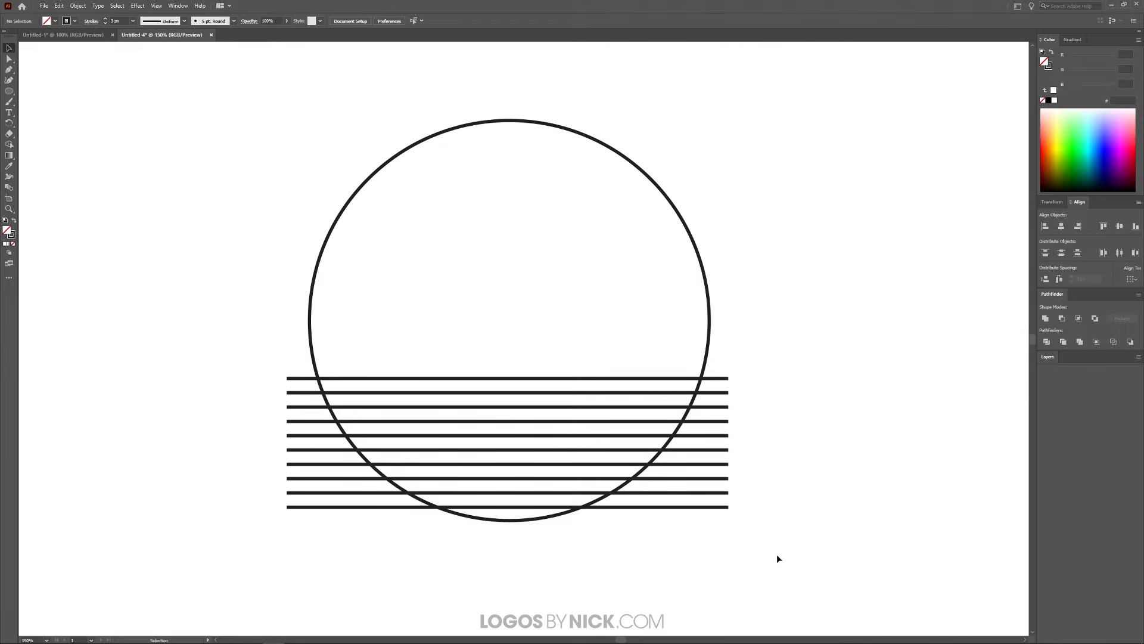
Select the circle and all lines, and trim off the line ends outside both sides of the circle with the Shape Builder tool
drag(837, 569, 170, 84)
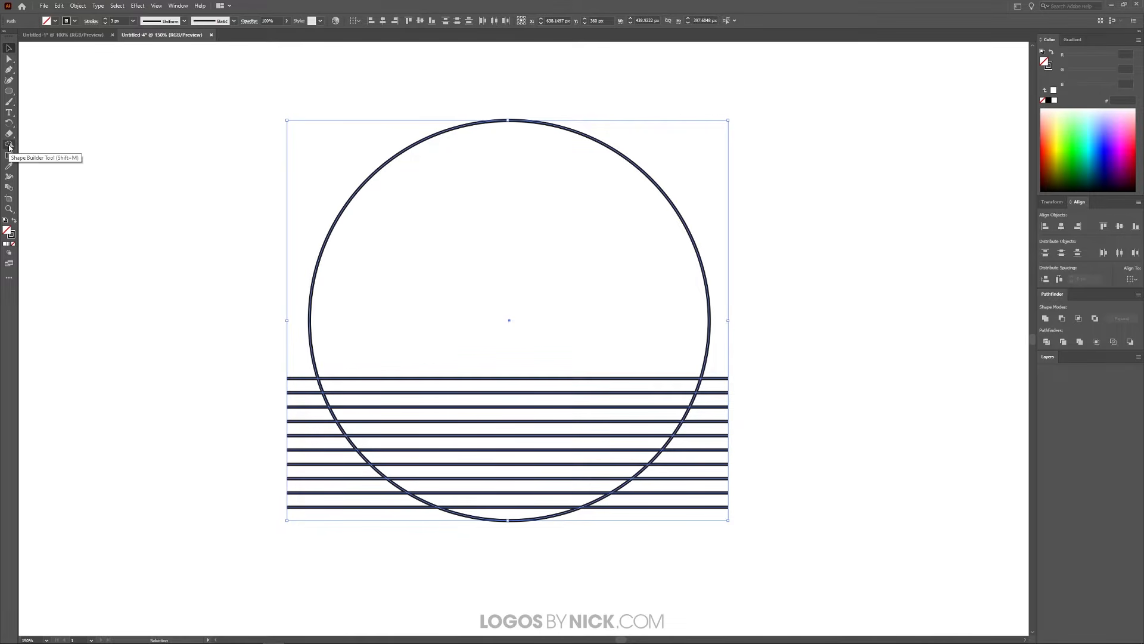
key(shift+m)
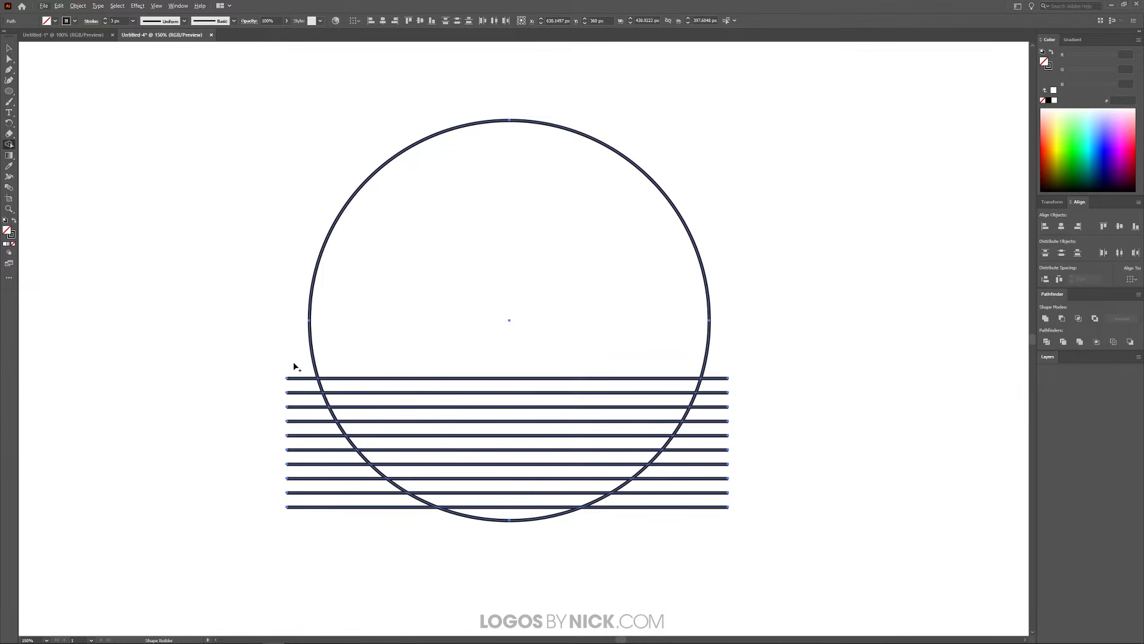
mouse_move(293, 356)
mouse_down()
mouse_move(315, 434)
mouse_move(365, 528)
mouse_up()
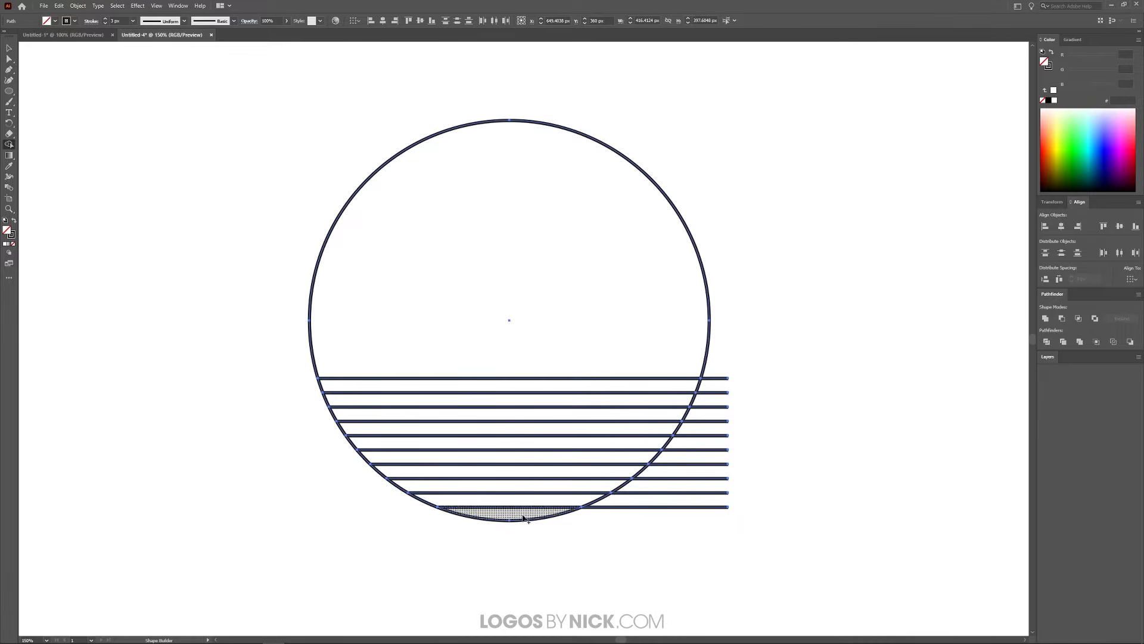
drag(713, 397, 660, 540)
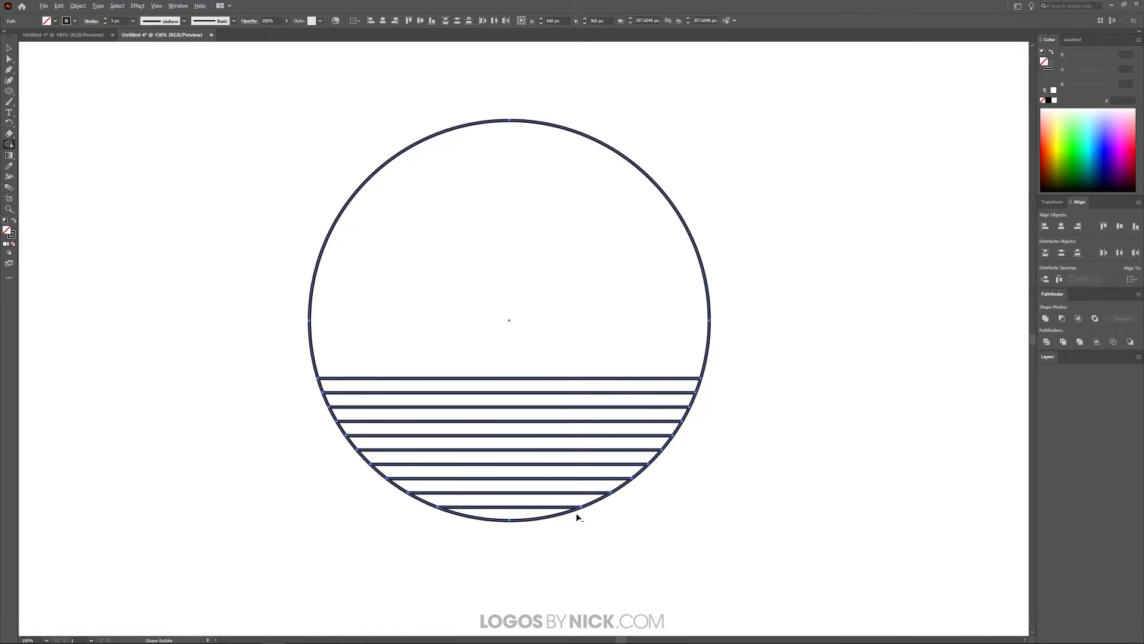
Remove the circle's outline between the horizontal lines and below the lowest one with the Shape Builder tool, keeping the lines
scroll(548, 515, up, 1)
scroll(498, 517, up, 1)
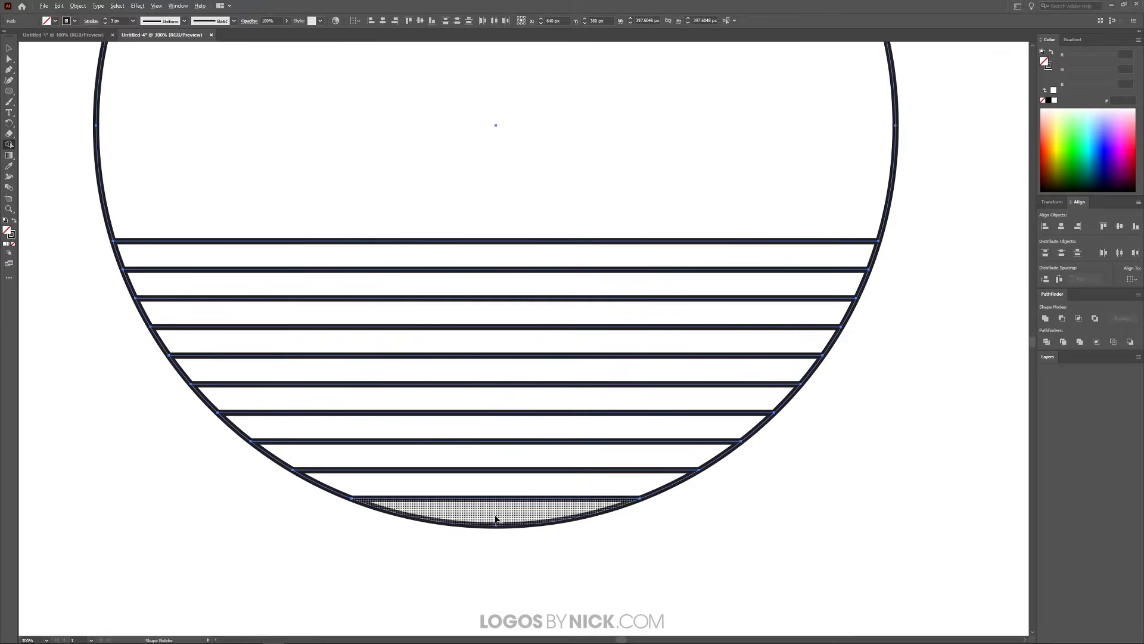
scroll(496, 518, down, 1)
scroll(495, 519, up, 1)
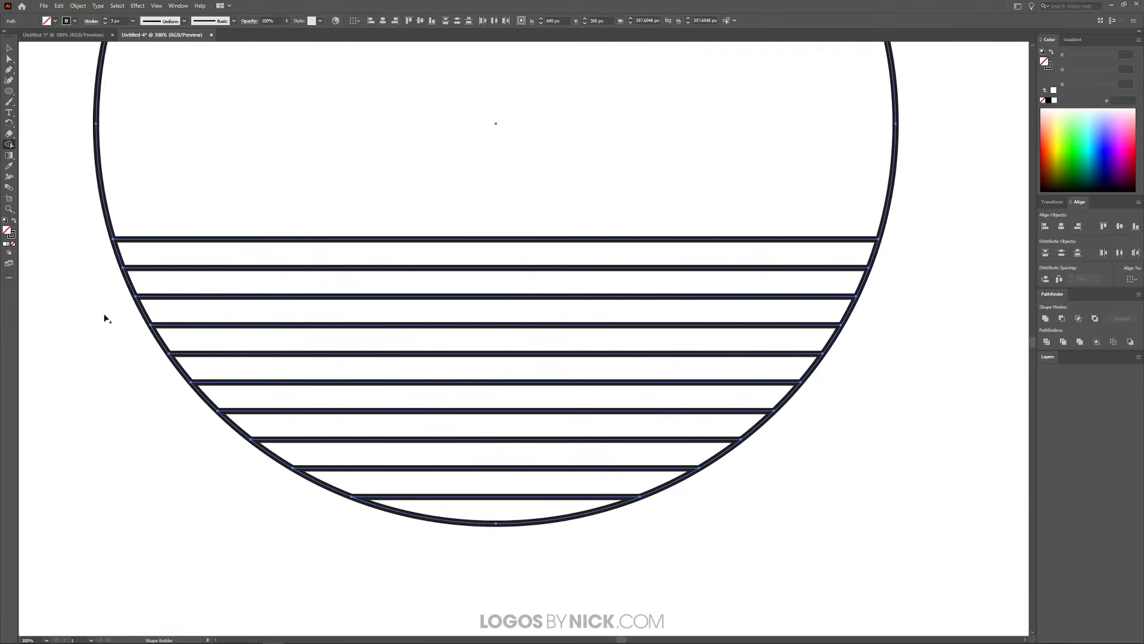
alt+click(136, 257)
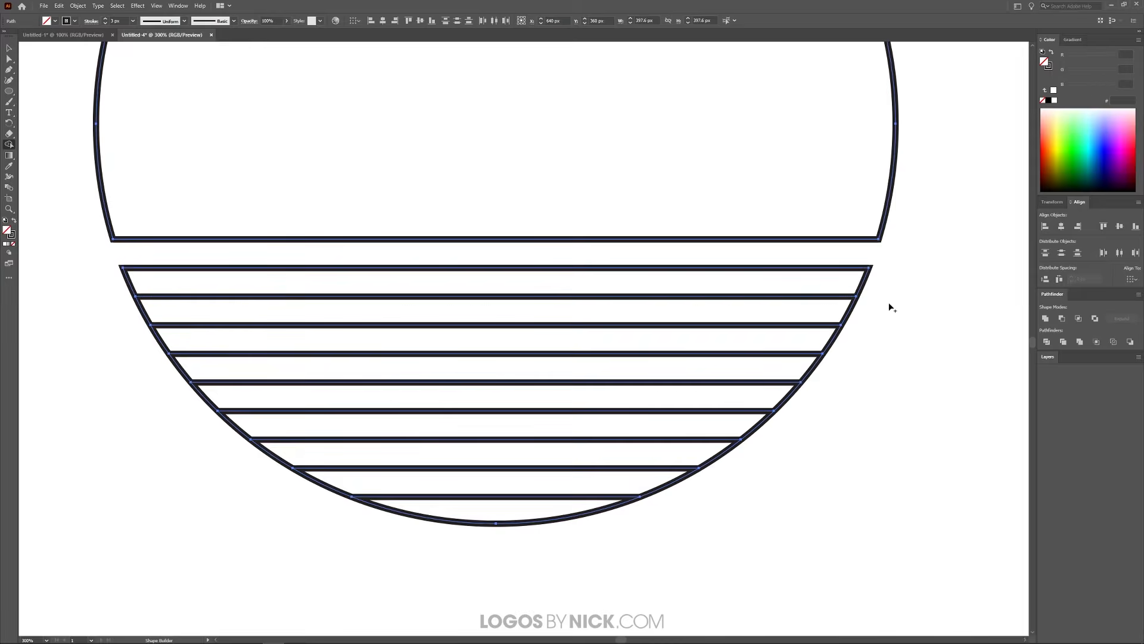
alt+click(846, 284)
alt+click(847, 316)
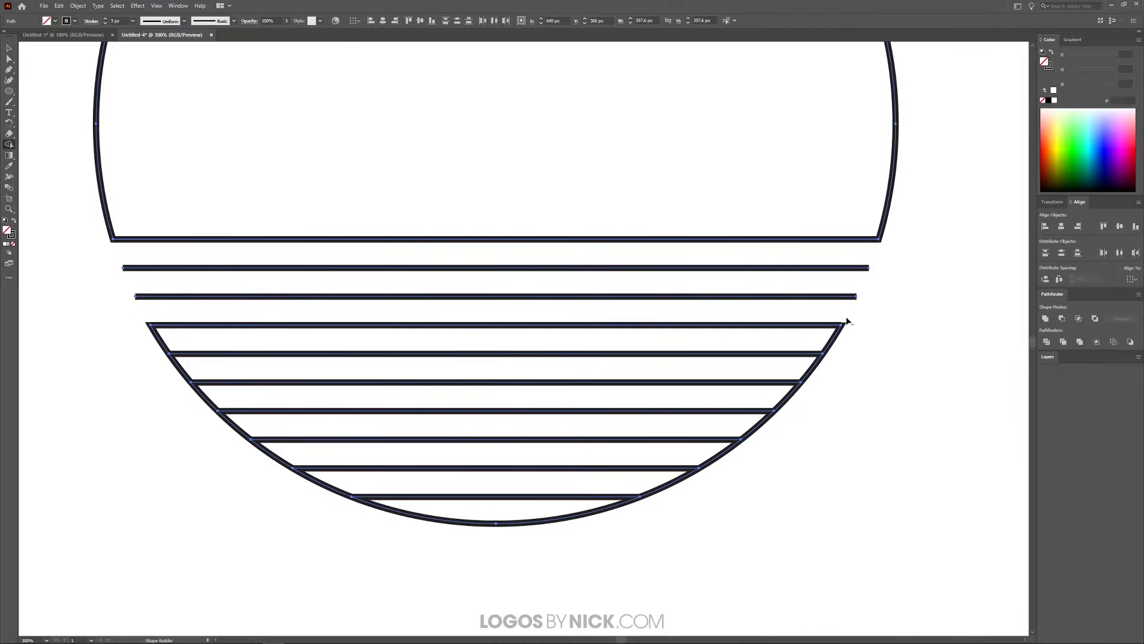
alt+click(837, 349)
alt+click(819, 367)
alt+click(792, 396)
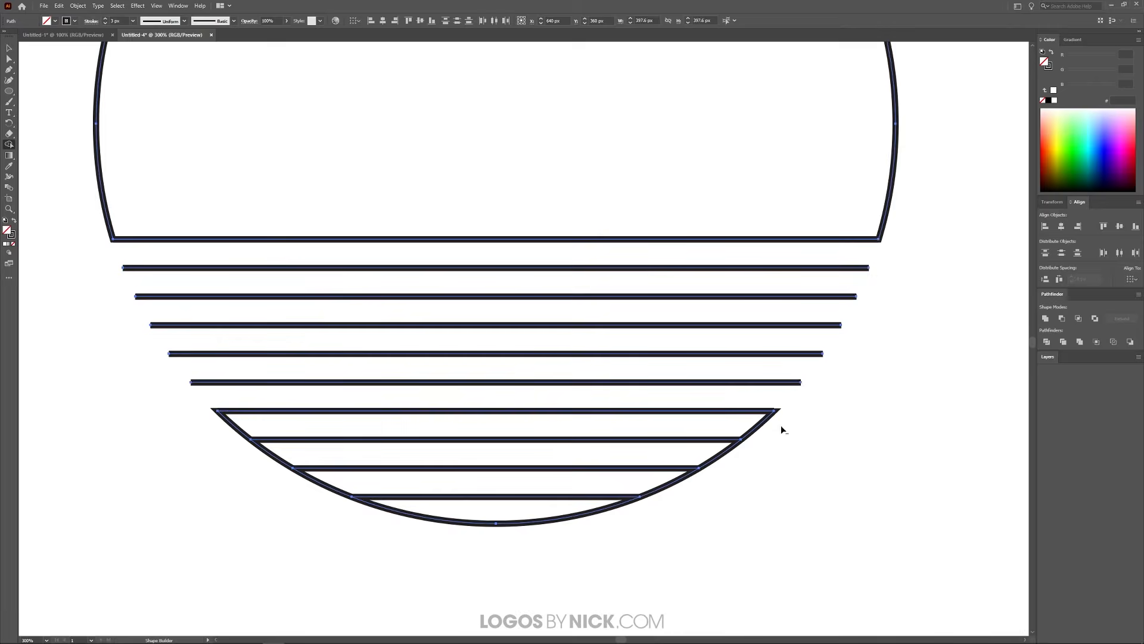
alt+click(748, 425)
alt+click(716, 454)
alt+click(673, 483)
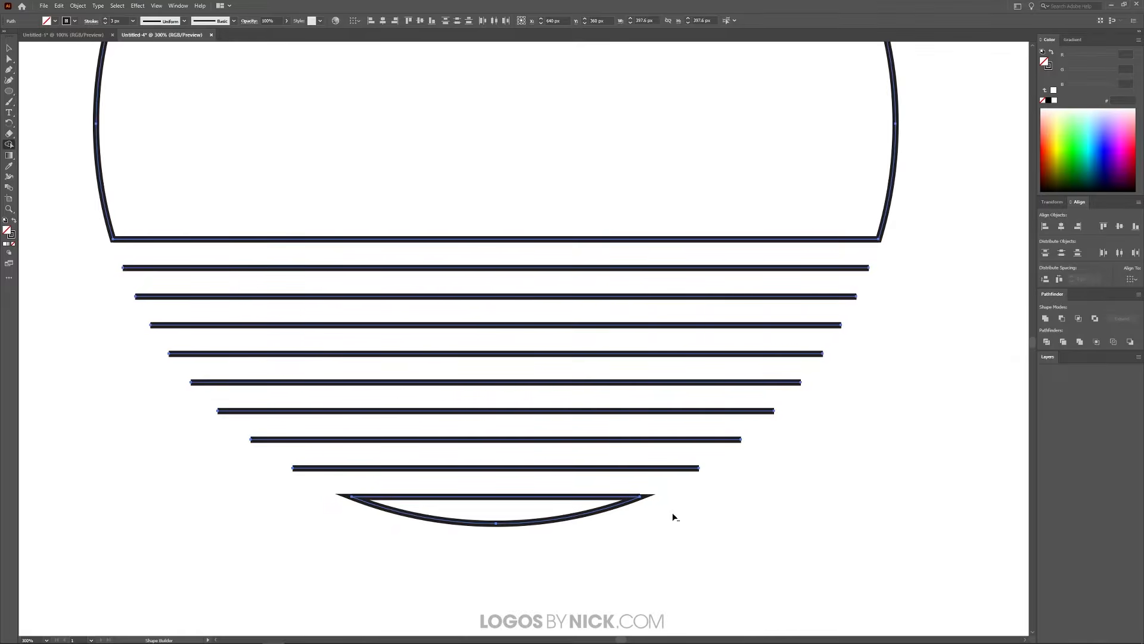
alt+click(511, 513)
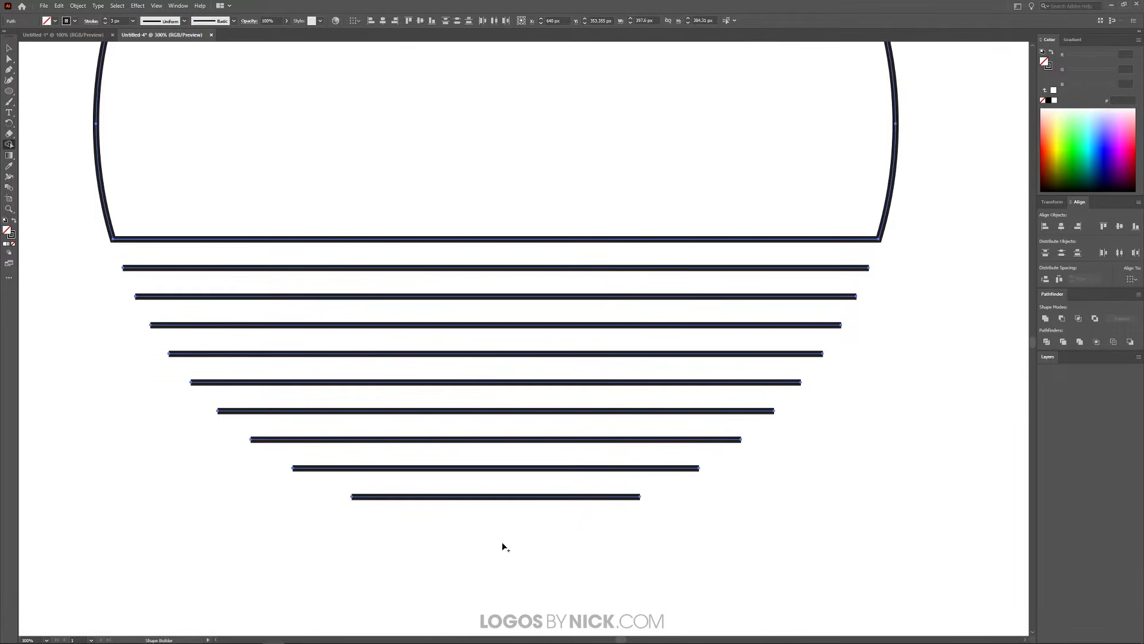
Give the selected circle and water lines round stroke caps and round corner joins, and deselect them
scroll(528, 524, down, 2)
scroll(528, 525, up, 1)
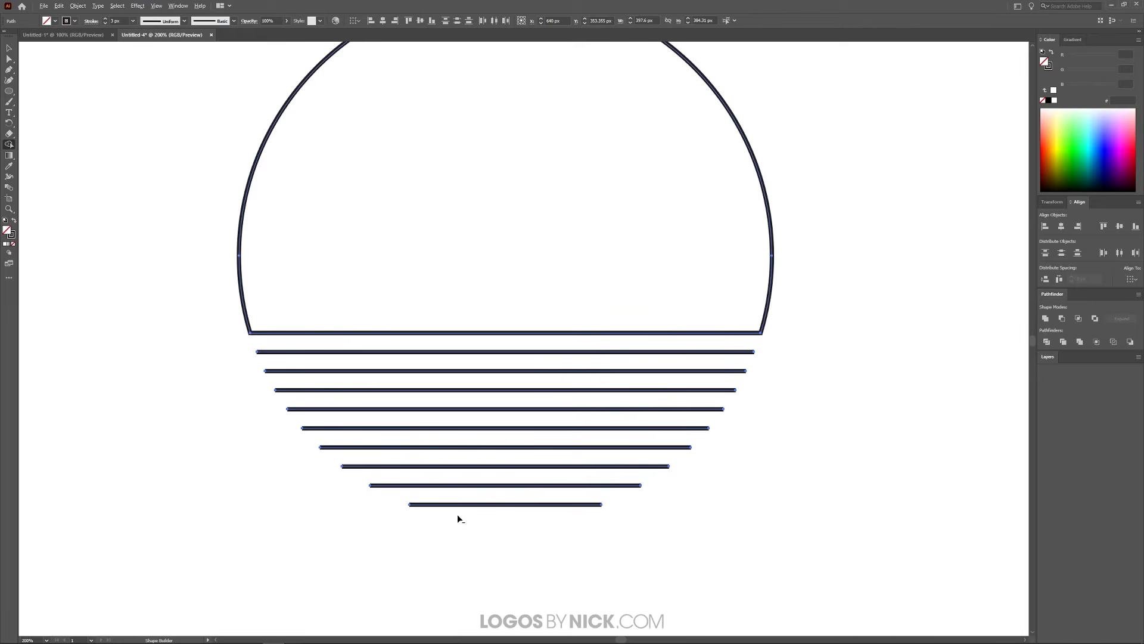
scroll(459, 517, up, 3)
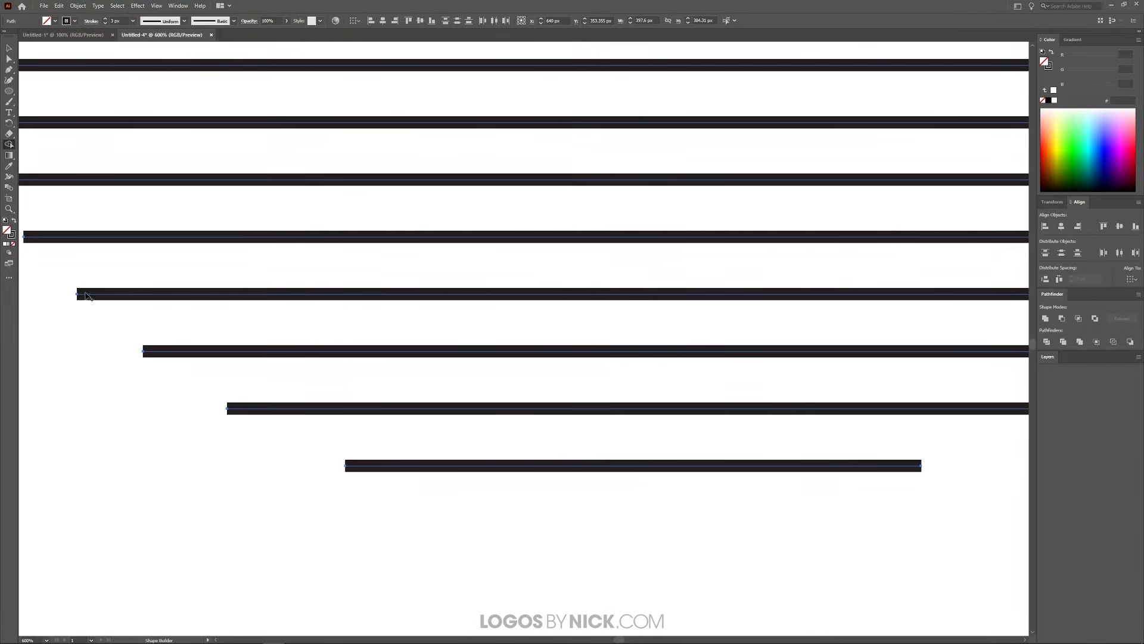
scroll(570, 432, down, 4)
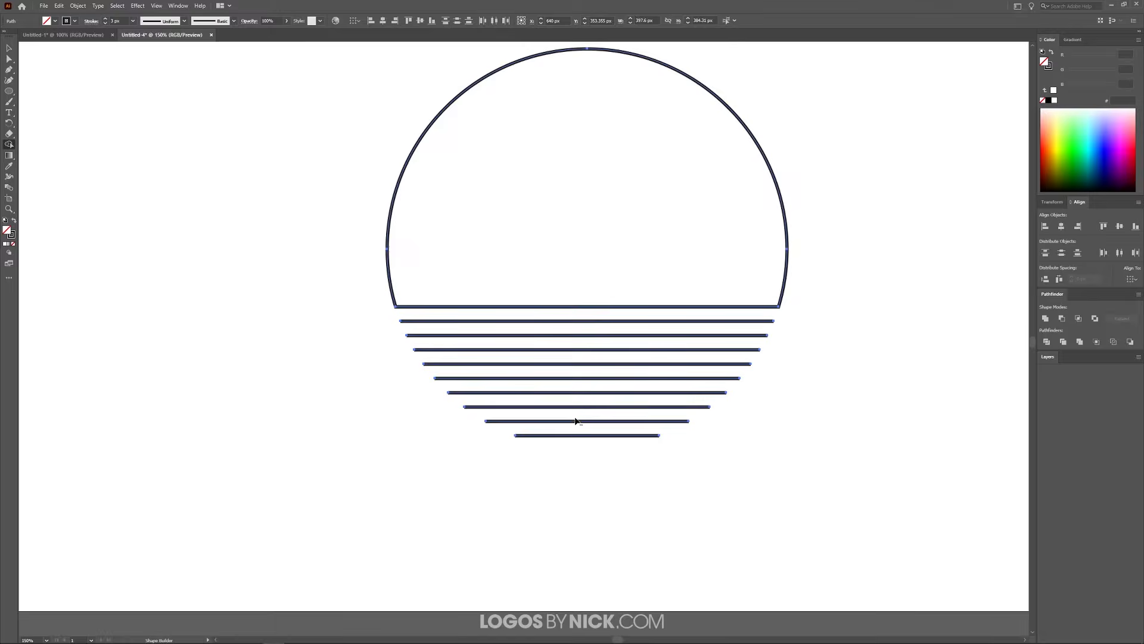
scroll(641, 352, up, 1)
drag(687, 202, 601, 337)
scroll(618, 327, down, 1)
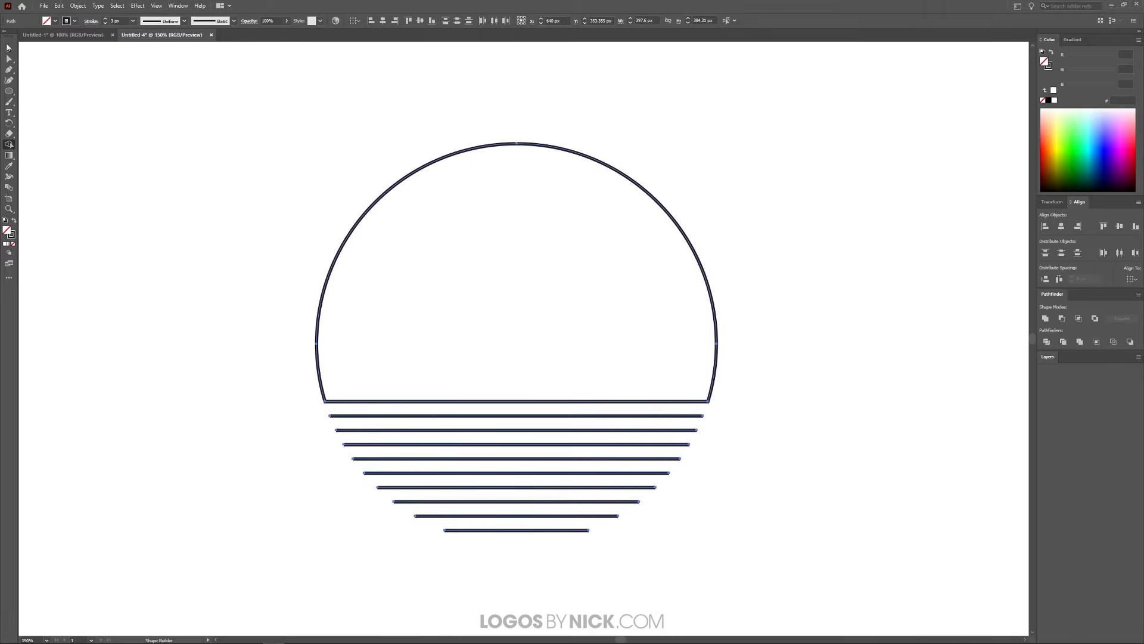
click(9, 47)
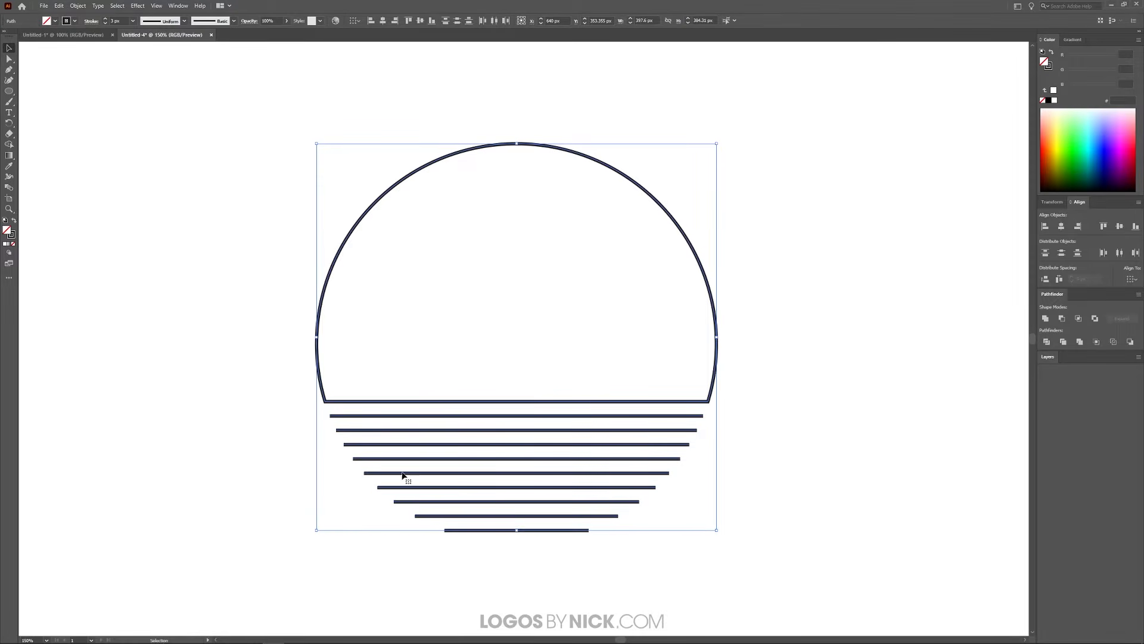
click(91, 22)
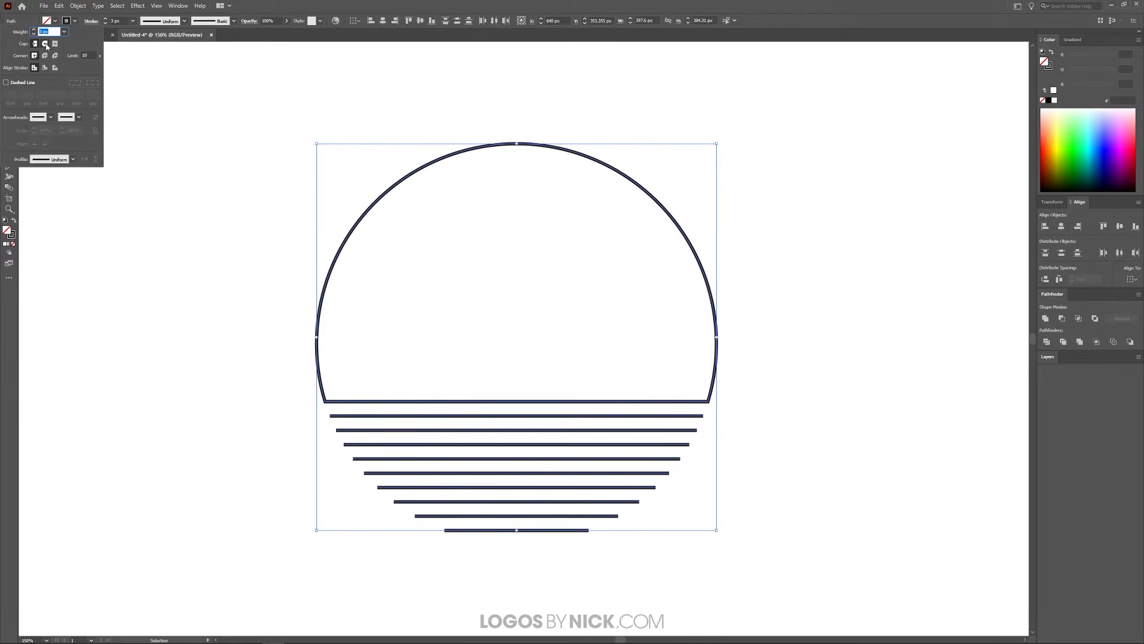
click(46, 44)
click(45, 56)
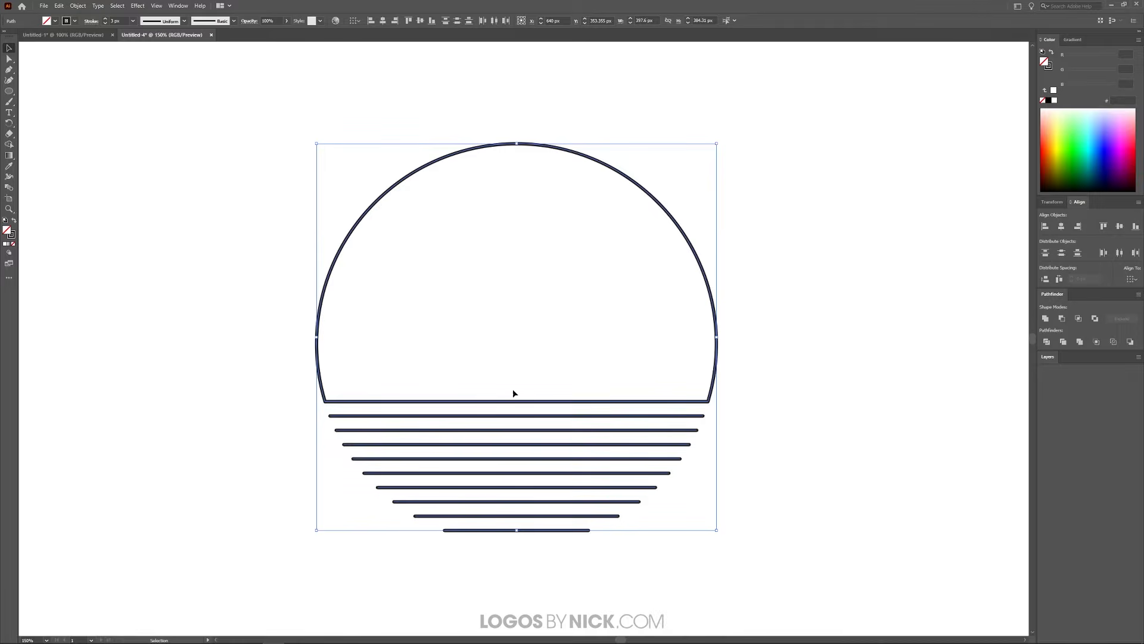
click(783, 461)
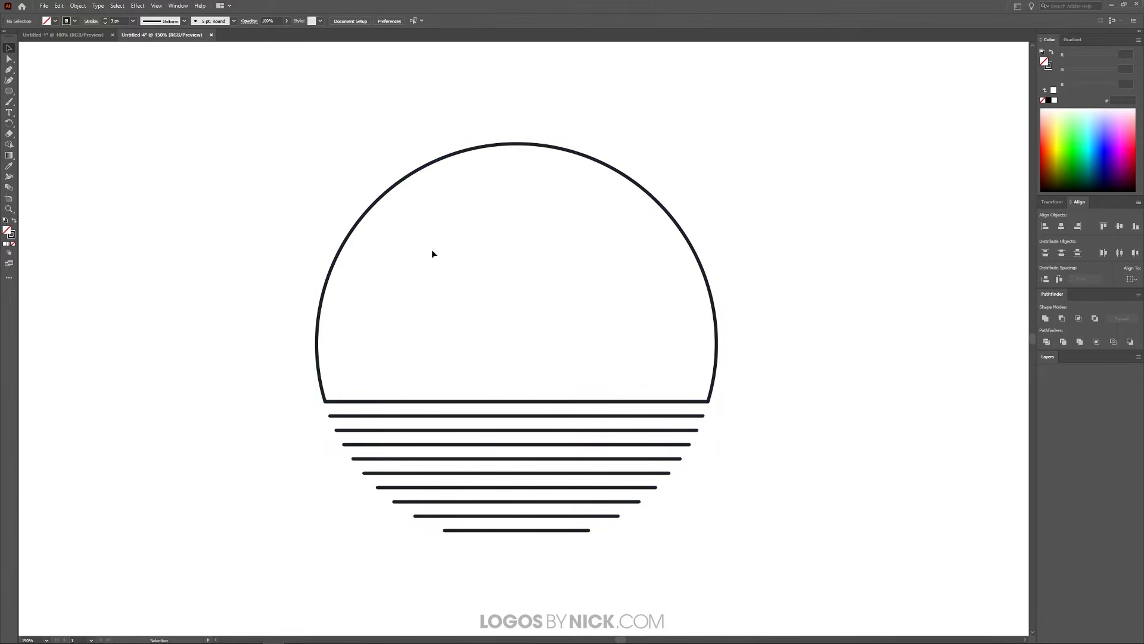
Check the finished landscape logo in the other open document and return to the working document at 100% zoom
click(82, 37)
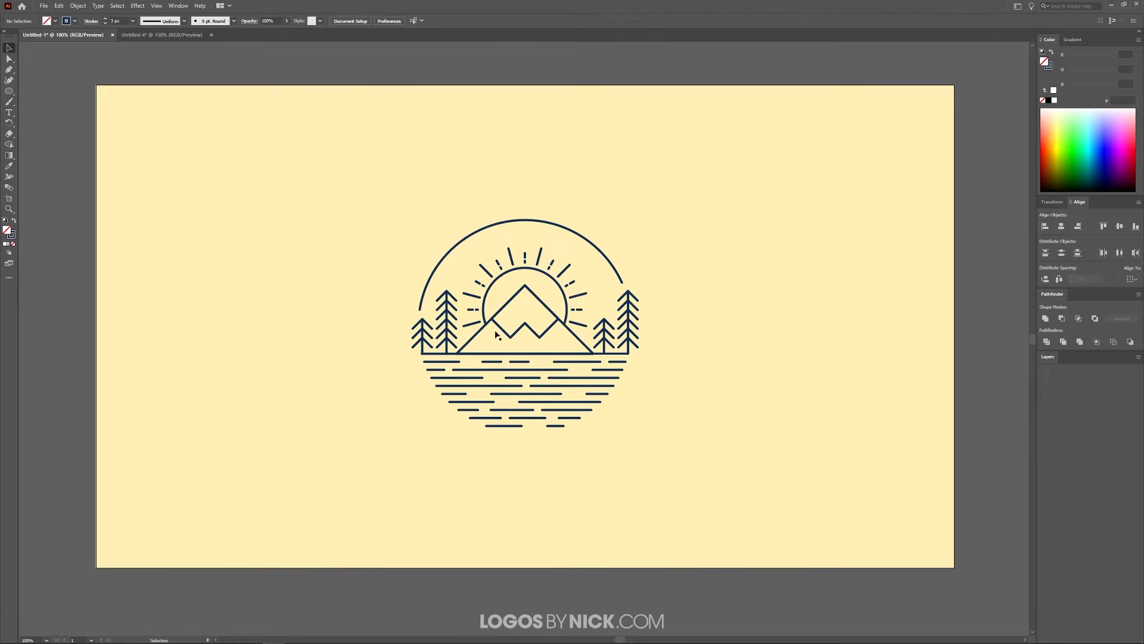
click(186, 37)
key(ctrl+1)
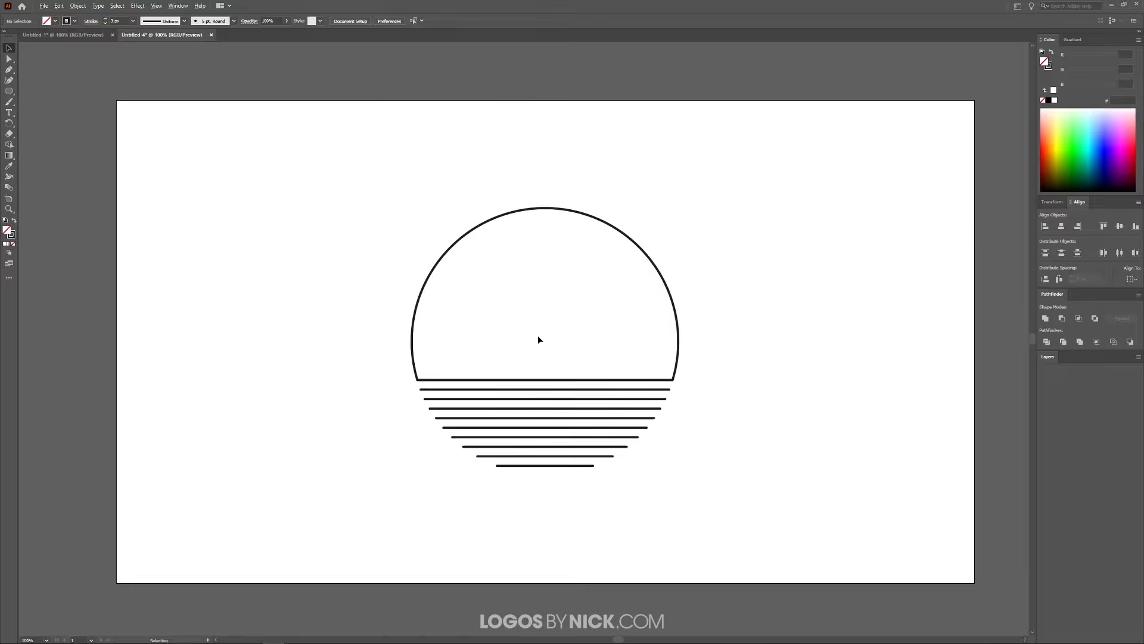
Draw a square about 159 px wide in the empty area beside the circle and rotate it 45° into a diamond
click(12, 93)
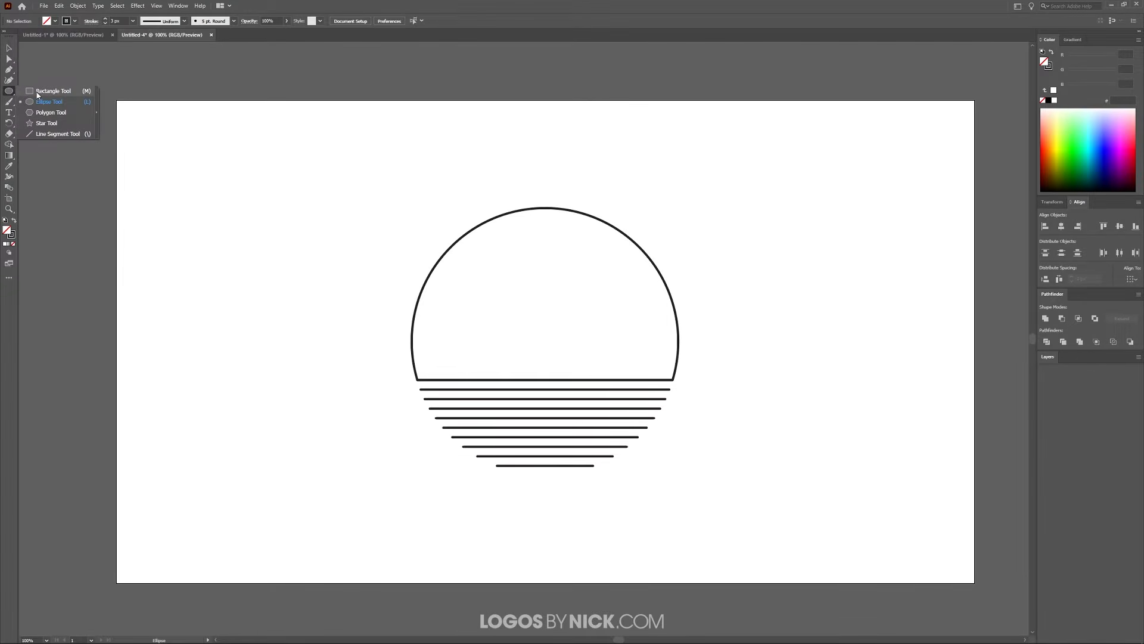
click(38, 93)
mouse_move(201, 291)
mouse_down()
mouse_move(488, 314)
mouse_move(602, 337)
mouse_move(470, 321)
mouse_move(503, 306)
mouse_move(424, 340)
mouse_move(442, 294)
mouse_move(475, 293)
mouse_up()
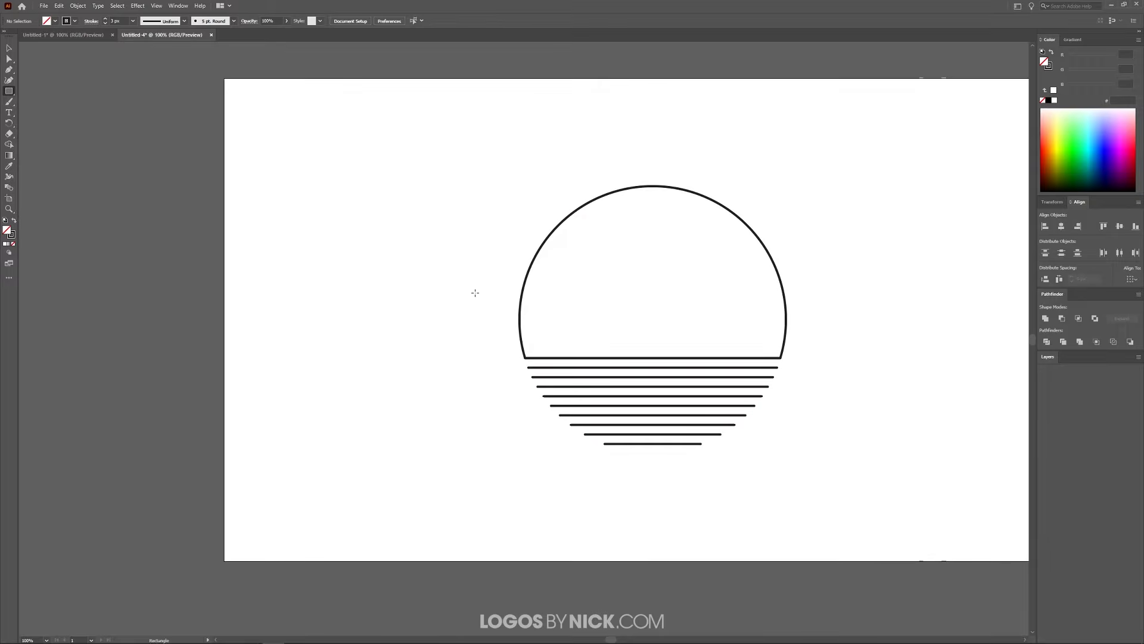
mouse_move(355, 297)
mouse_down()
mouse_move(455, 306)
mouse_move(360, 317)
mouse_up()
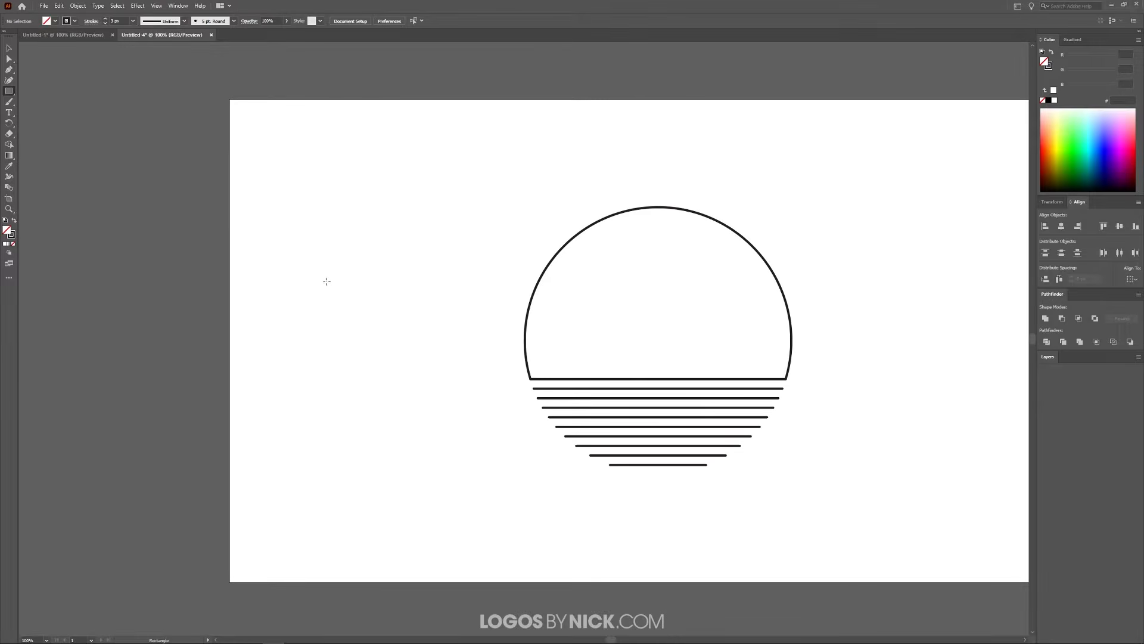
mouse_move(327, 281)
mouse_down()
mouse_move(424, 373)
mouse_move(370, 286)
mouse_move(382, 292)
mouse_up()
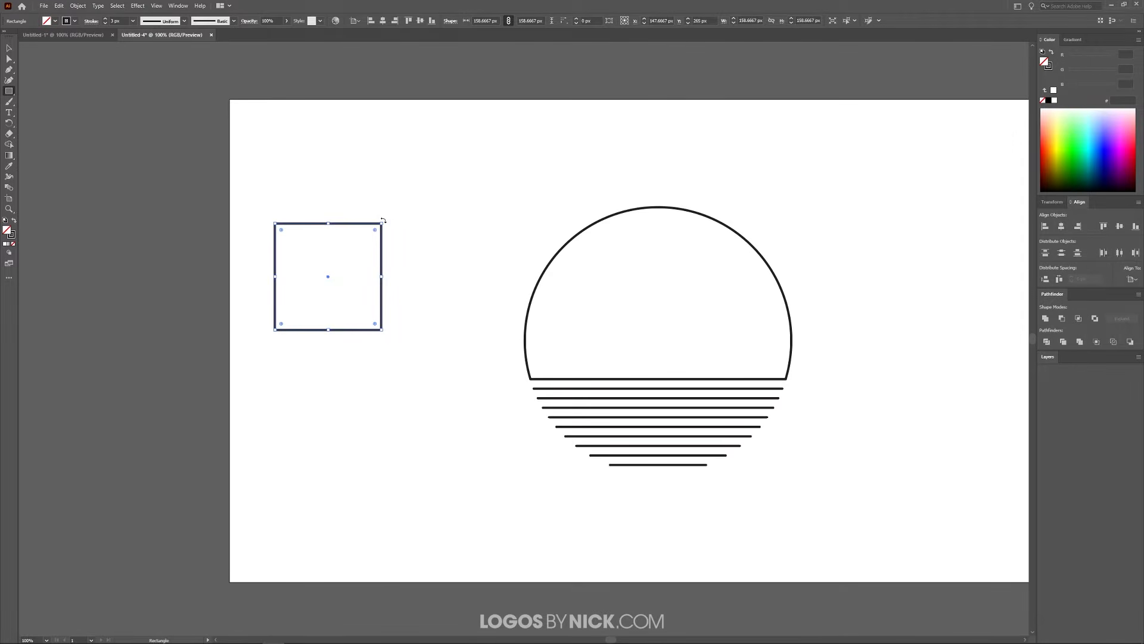
drag(383, 221, 403, 271)
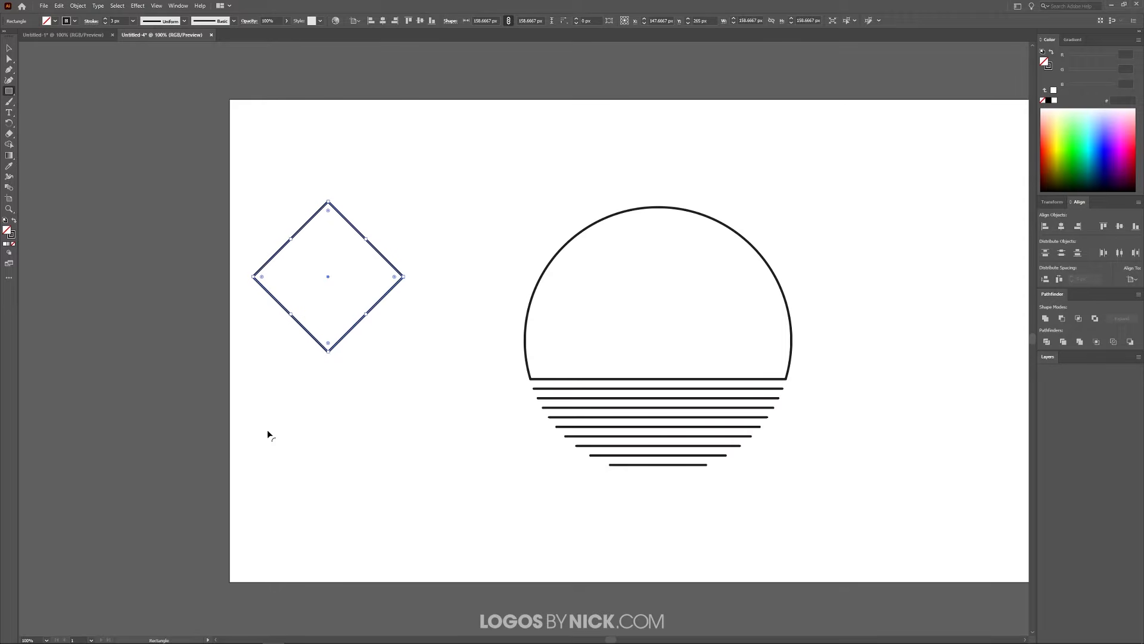
Make two overlapping side-by-side copies of the diamond above the original and unite the copies into one double-peaked shape
click(9, 47)
drag(373, 309, 403, 399)
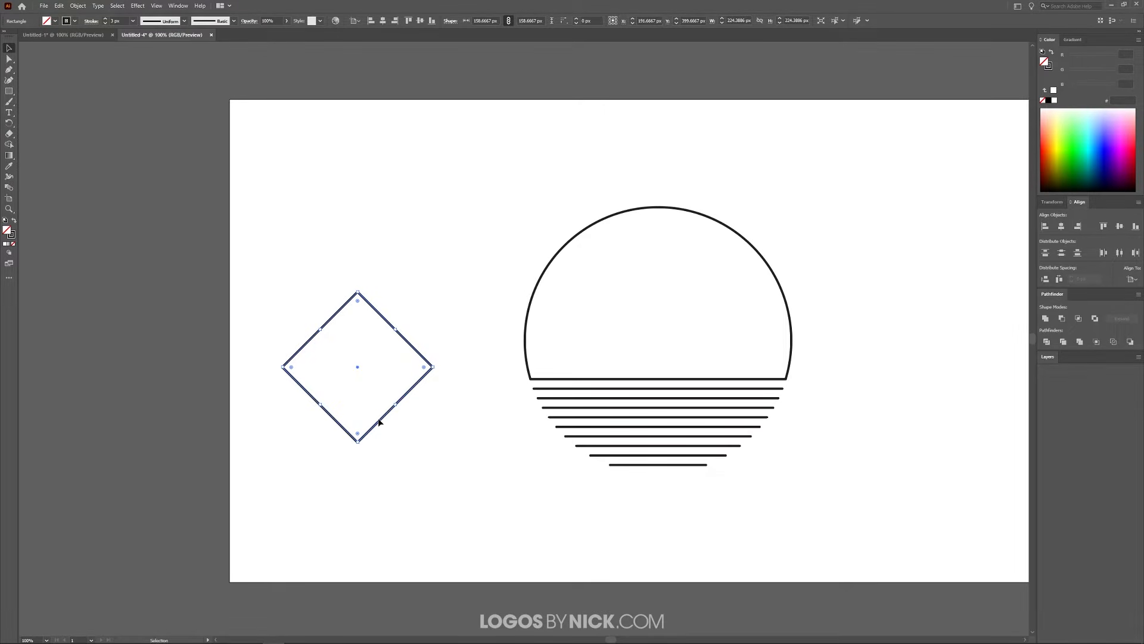
drag(387, 419, 465, 237)
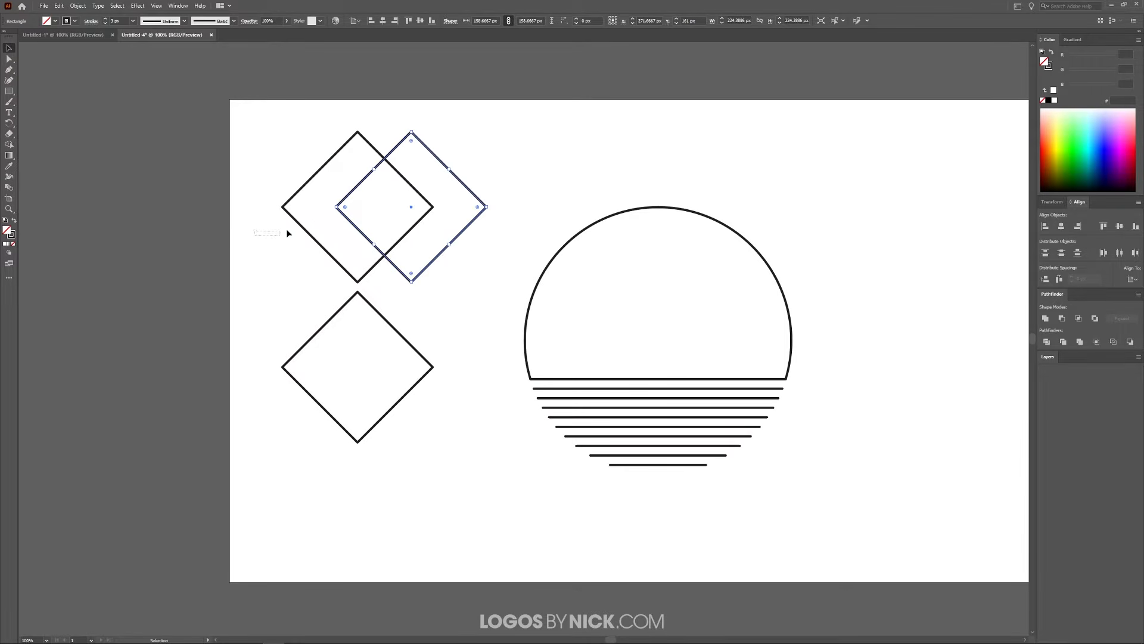
drag(288, 233, 497, 178)
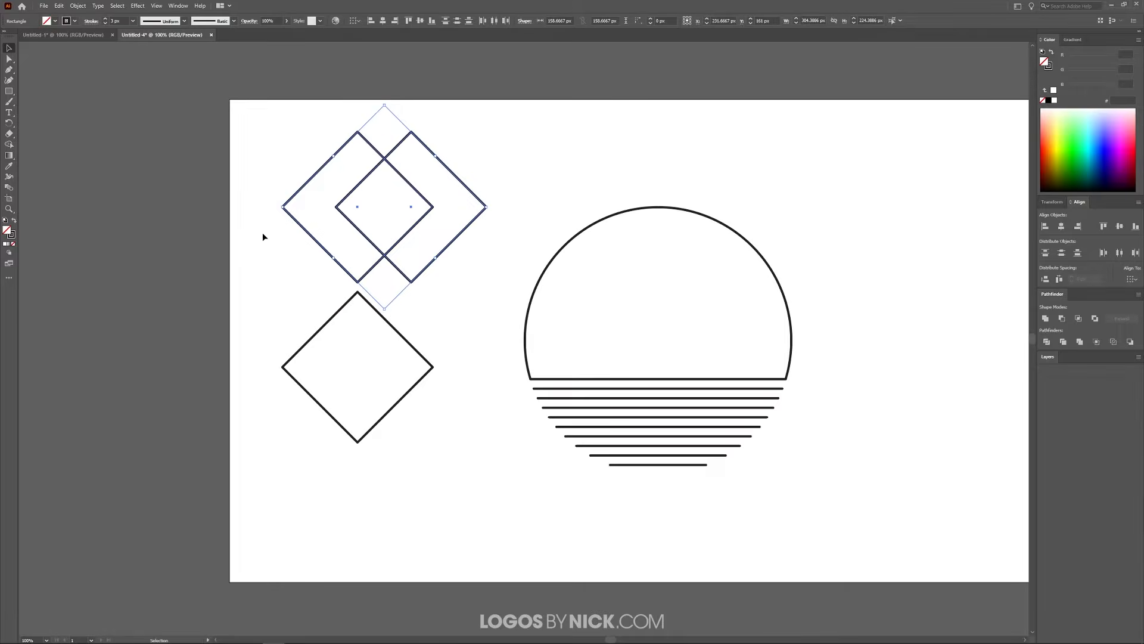
click(1046, 319)
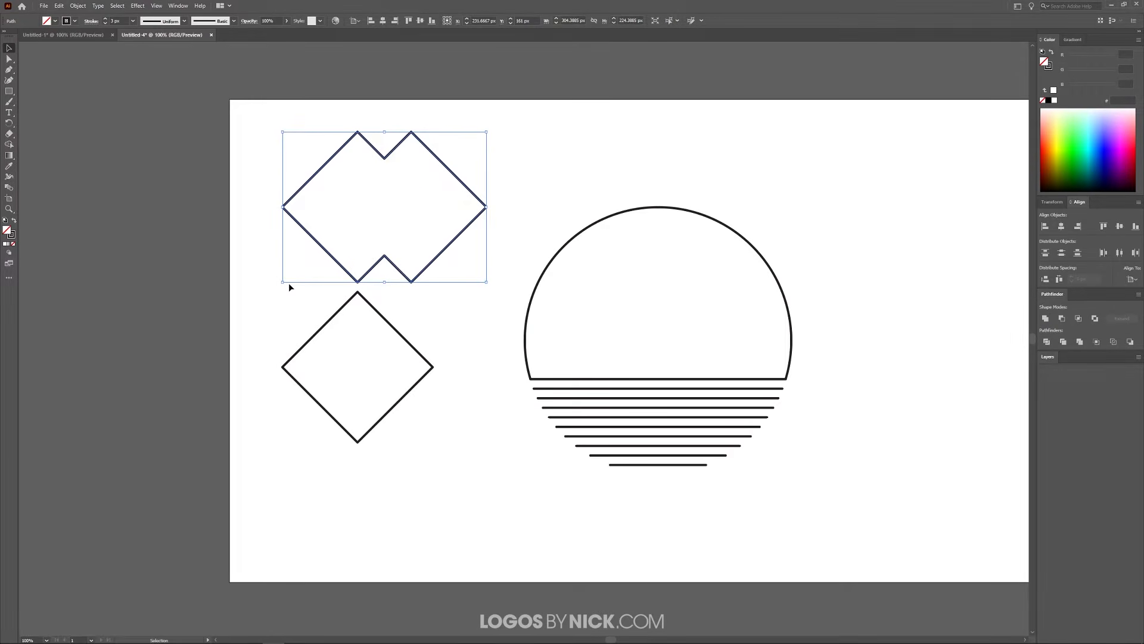
Check the Scale Strokes & Effects setting for the united shape, leaving it off
click(1054, 202)
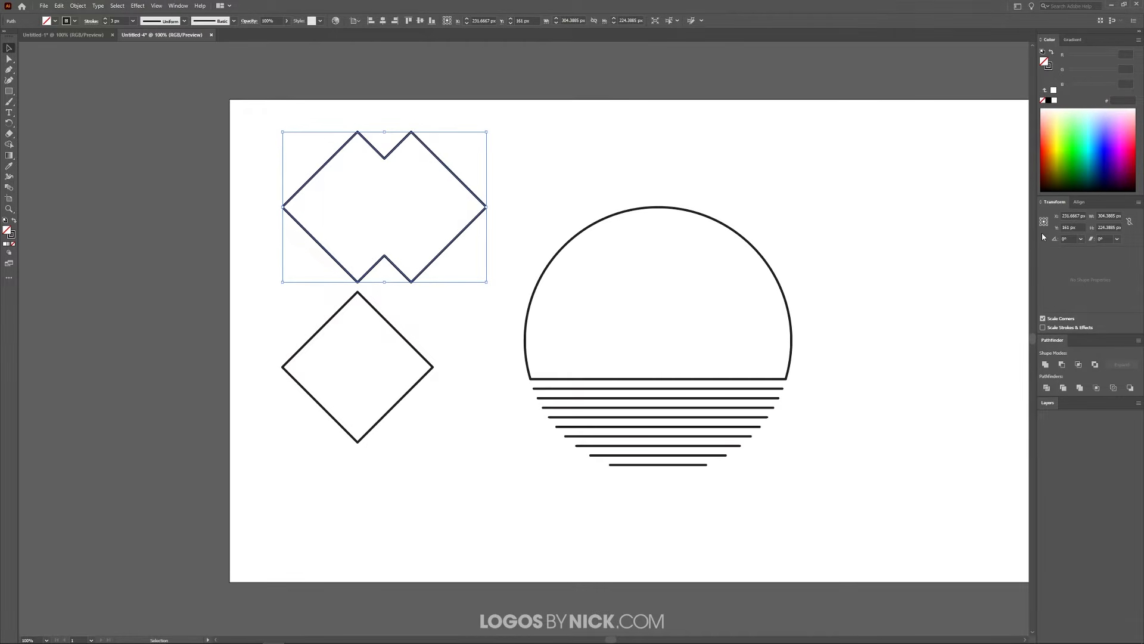
click(173, 7)
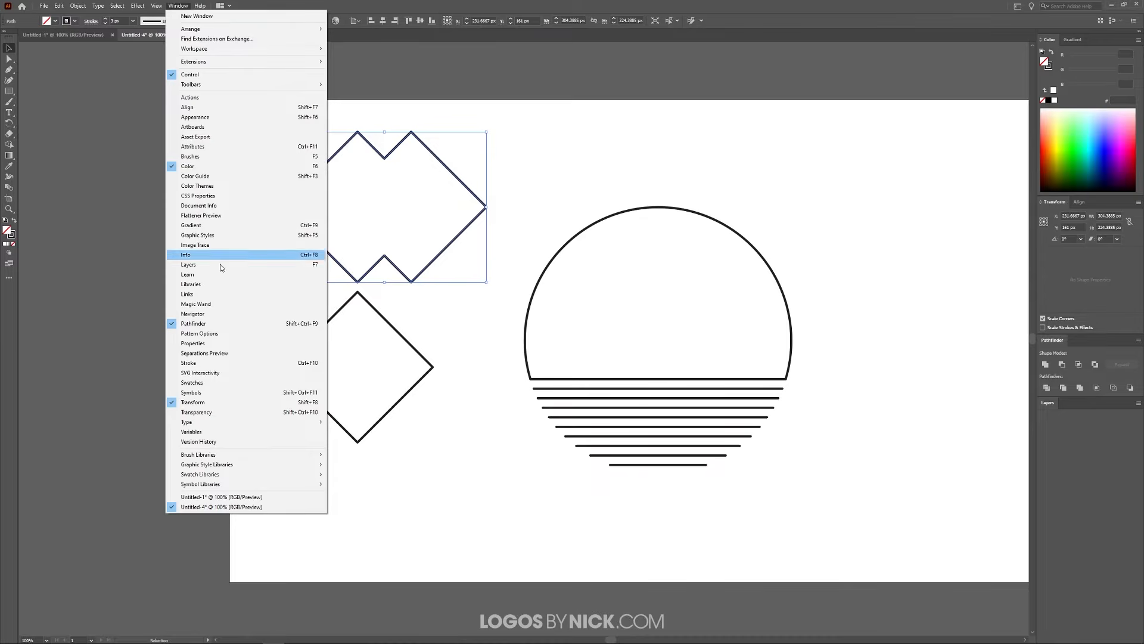
click(208, 5)
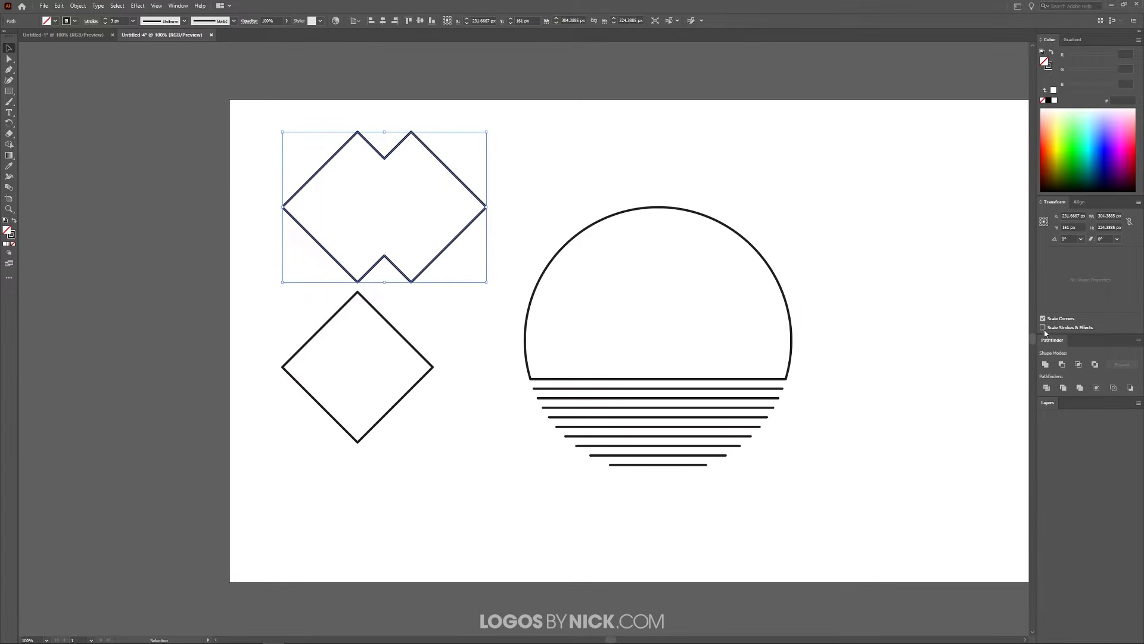
click(1079, 202)
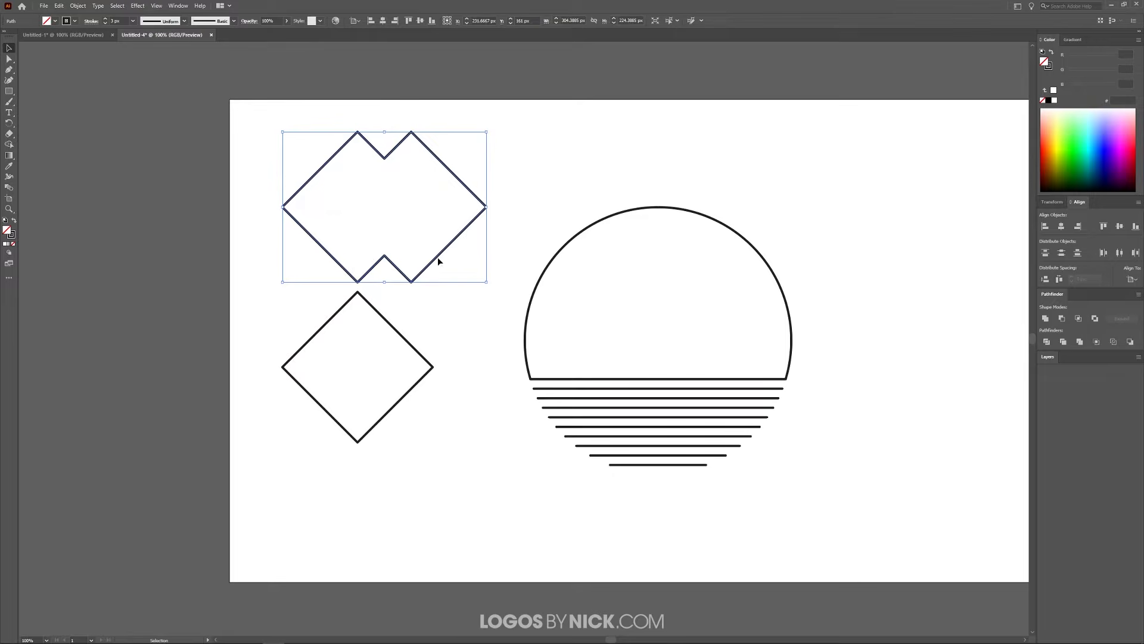
Scale the double-peaked shape proportionally to about 159 × 118 px and place it over the diamond's upper tip, using the finished logo as reference
drag(440, 256, 351, 319)
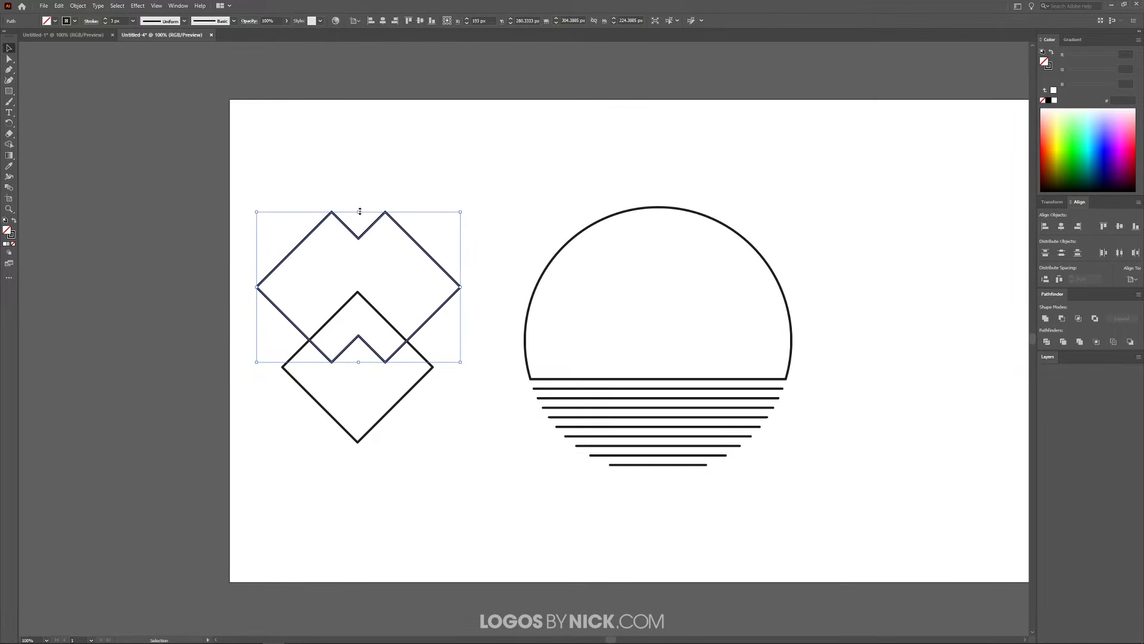
drag(360, 211, 366, 266)
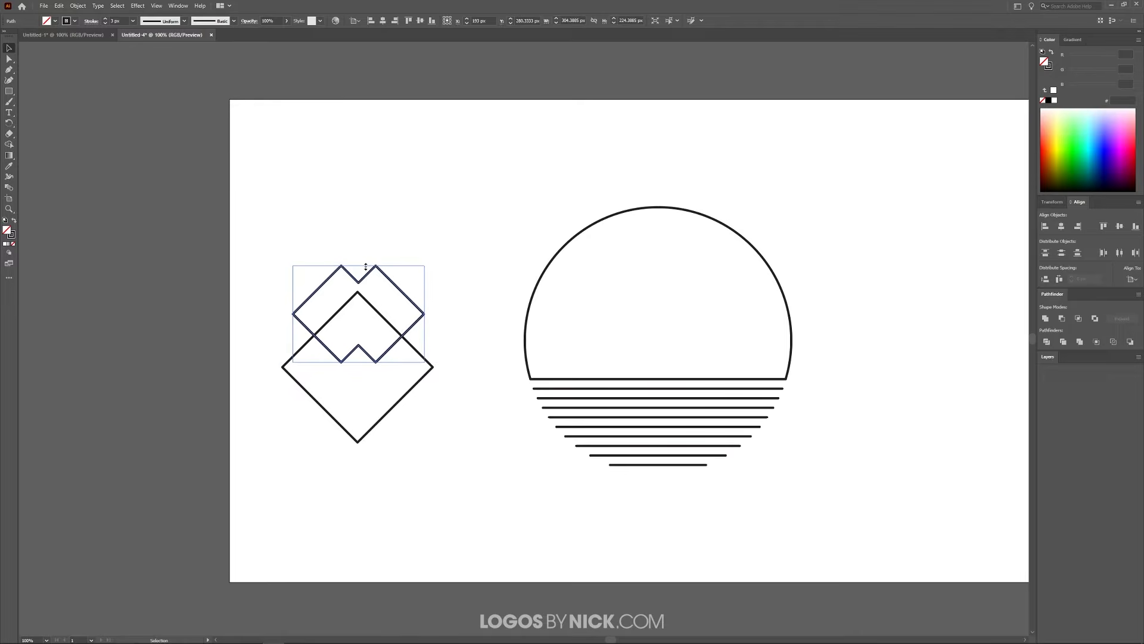
drag(409, 327, 411, 308)
drag(358, 243, 360, 266)
drag(402, 316, 402, 314)
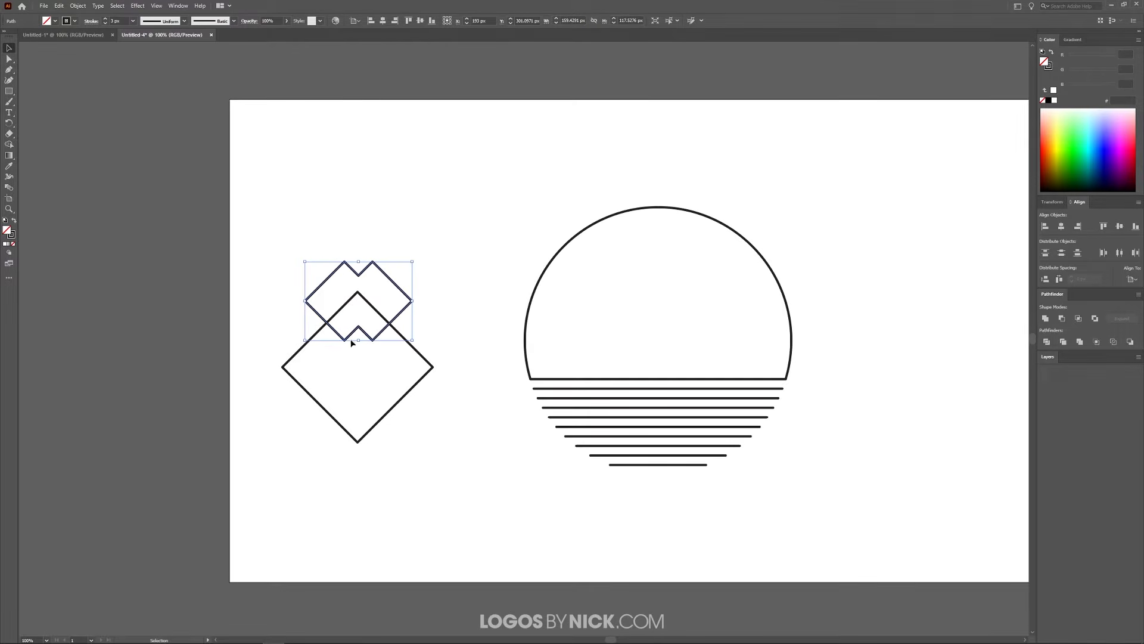
click(62, 35)
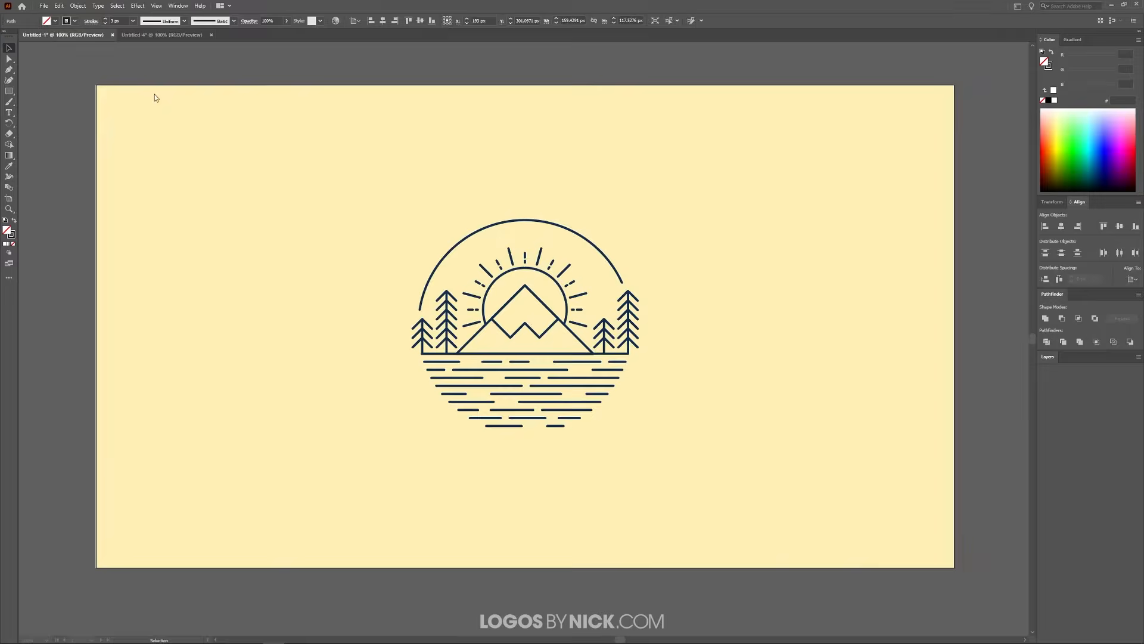
click(162, 34)
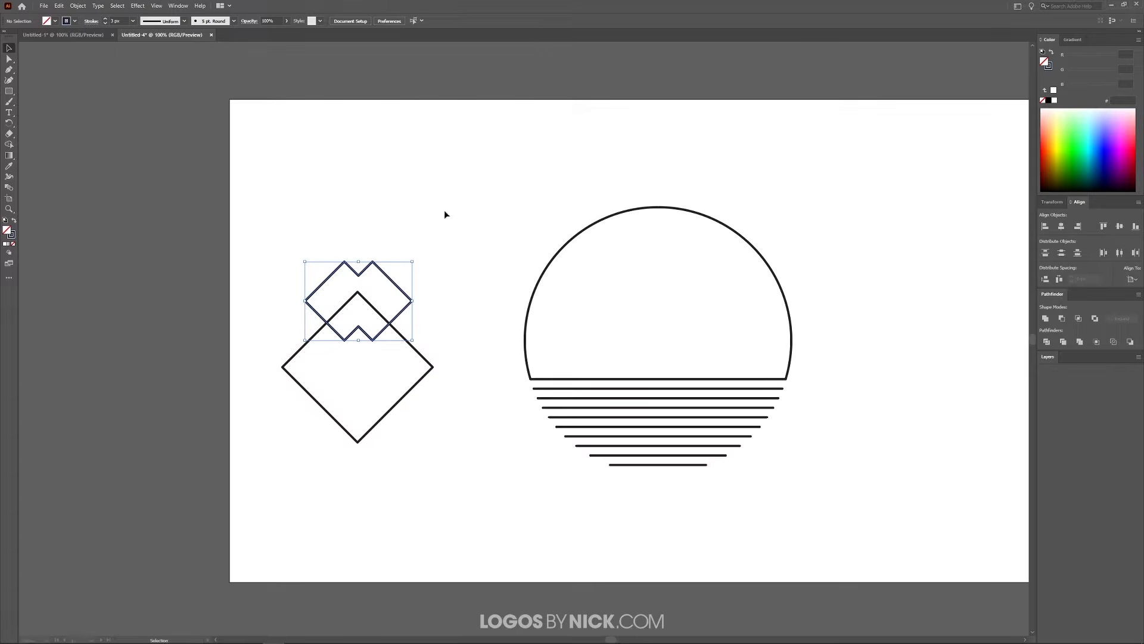
drag(376, 327, 382, 337)
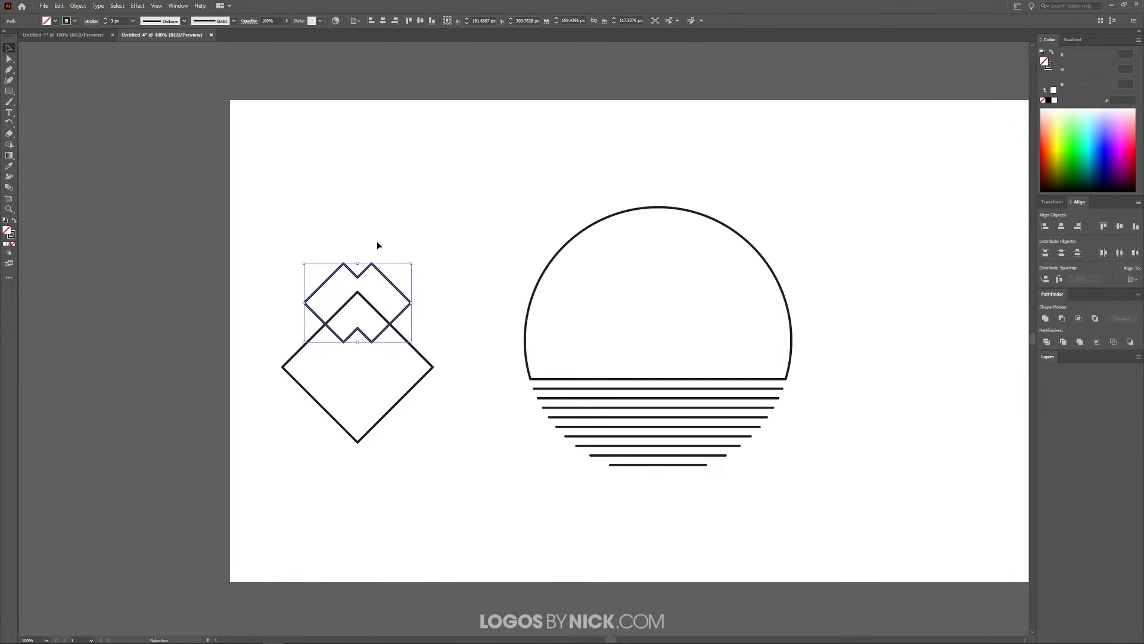
Align both shapes on their horizontal centres and remove the parts of the double-peaked shape outside the diamond with the Shape Builder tool
drag(428, 506, 252, 190)
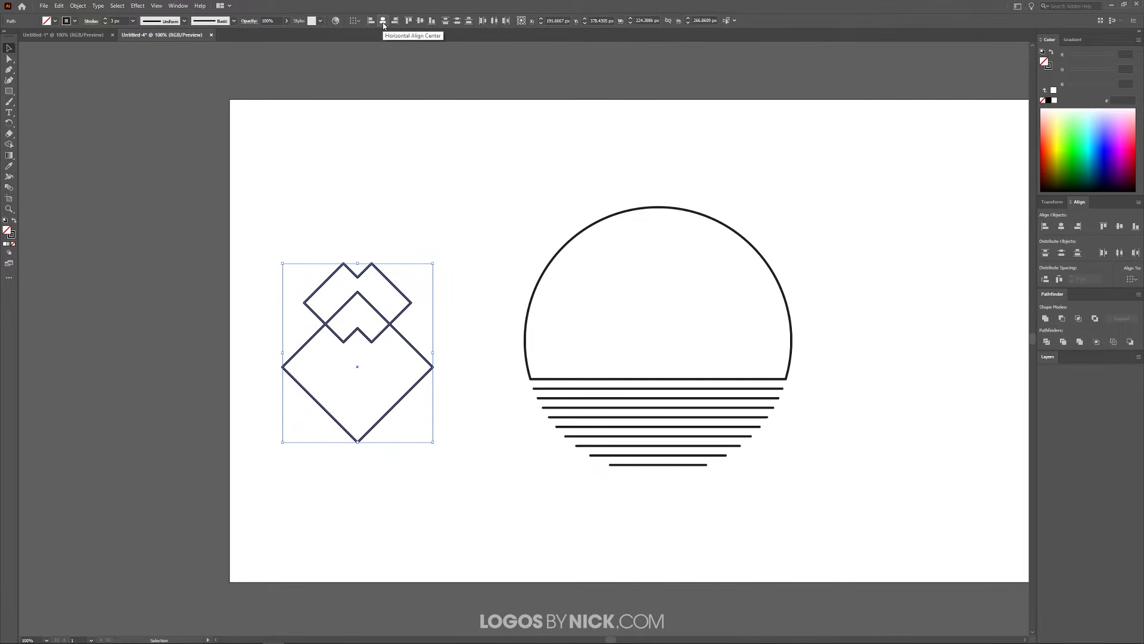
click(383, 22)
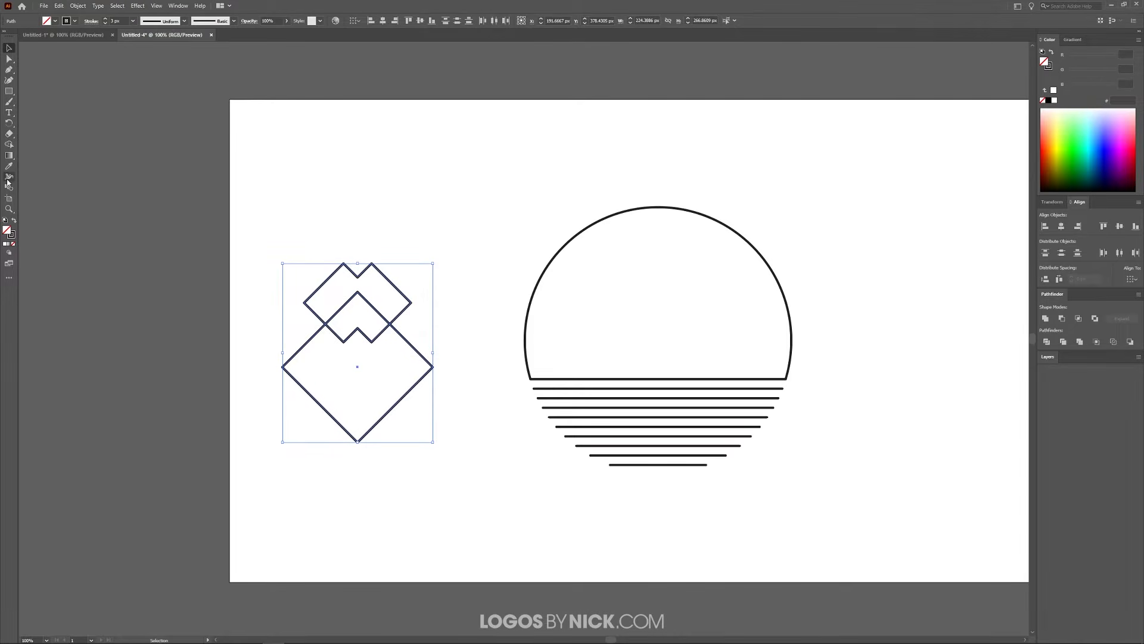
click(10, 145)
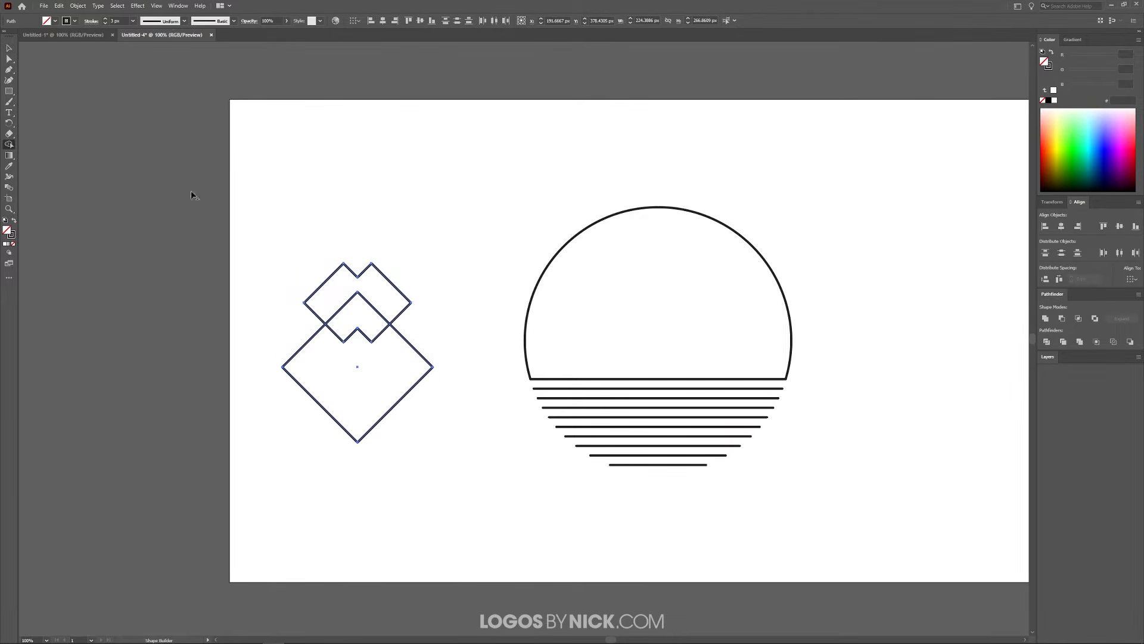
drag(294, 323, 322, 305)
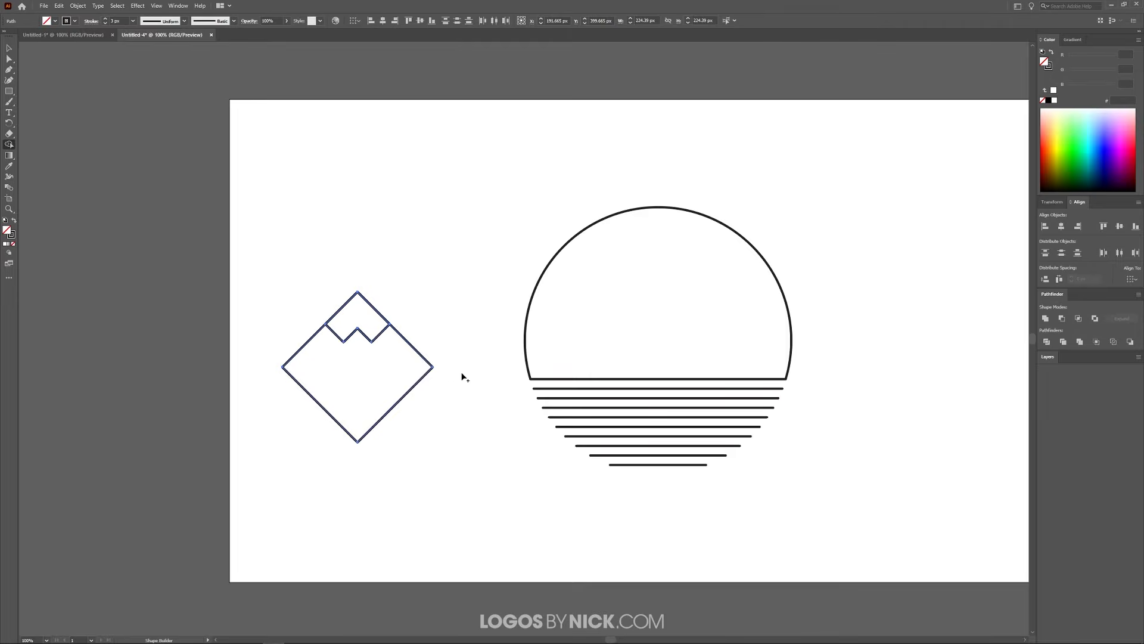
Cut the diamond at its two side corners with the Scissors tool and delete its lower half, leaving an open mountain outline
click(12, 135)
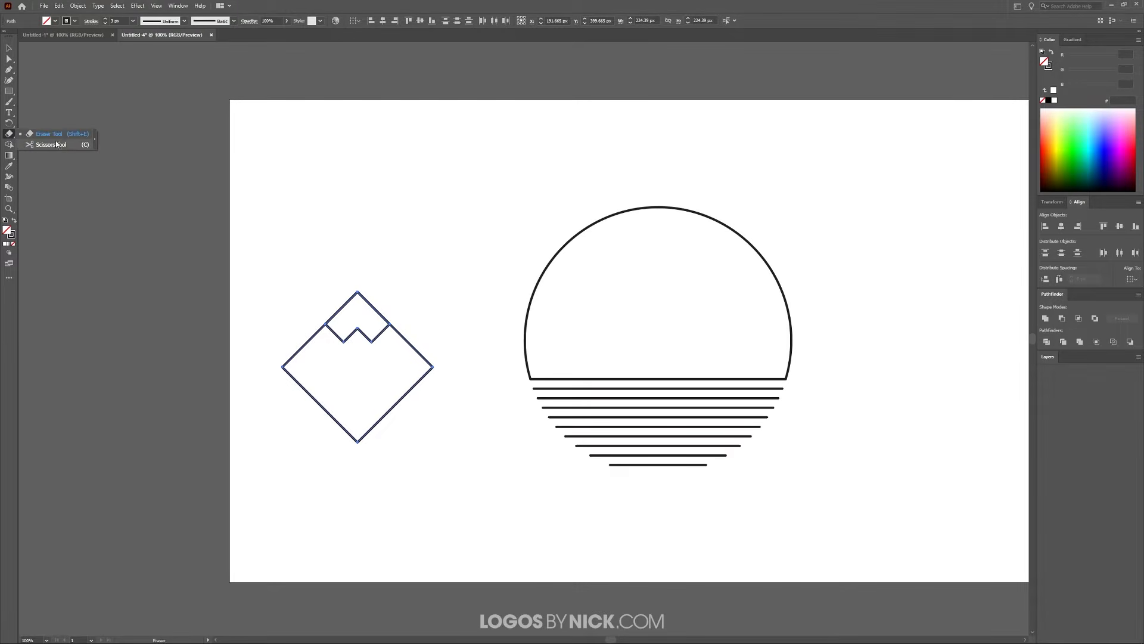
click(51, 145)
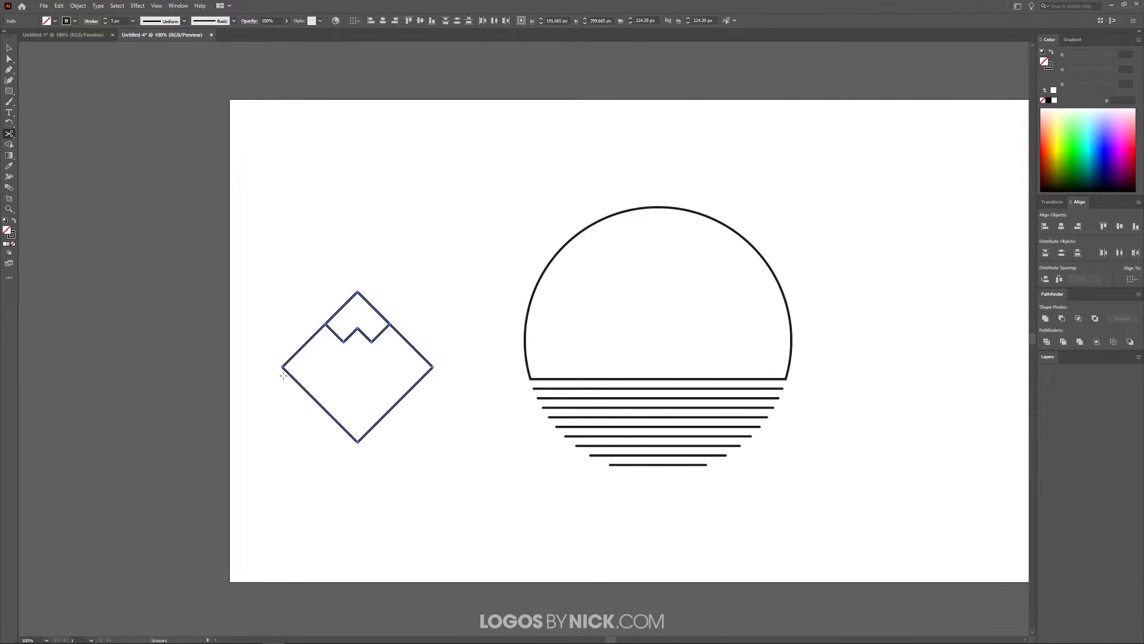
scroll(339, 401, up, 2)
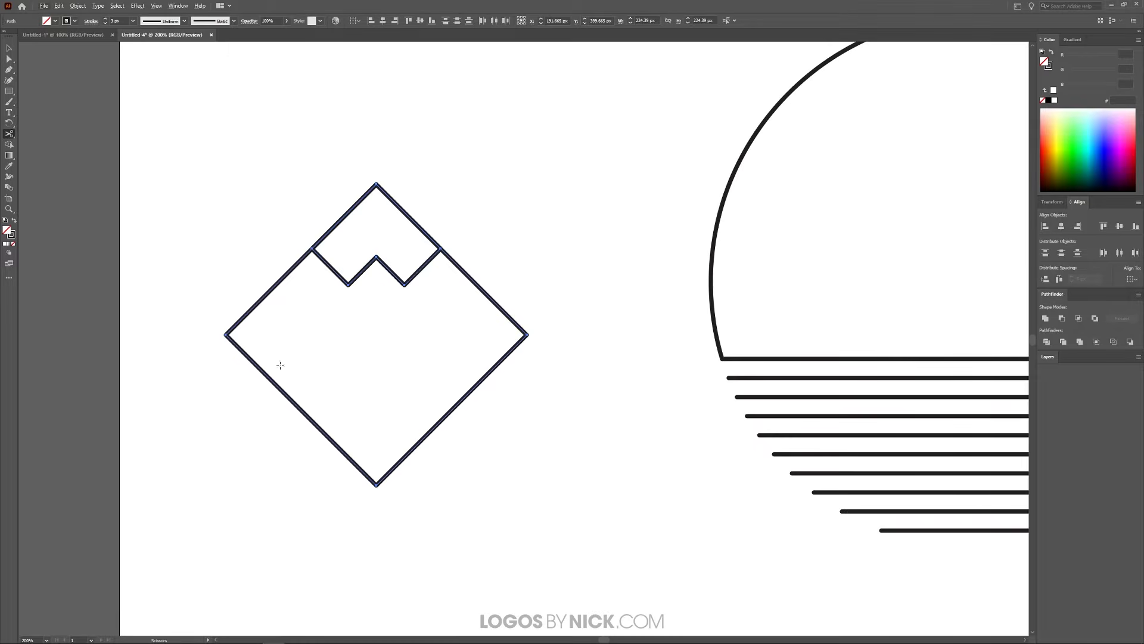
click(227, 336)
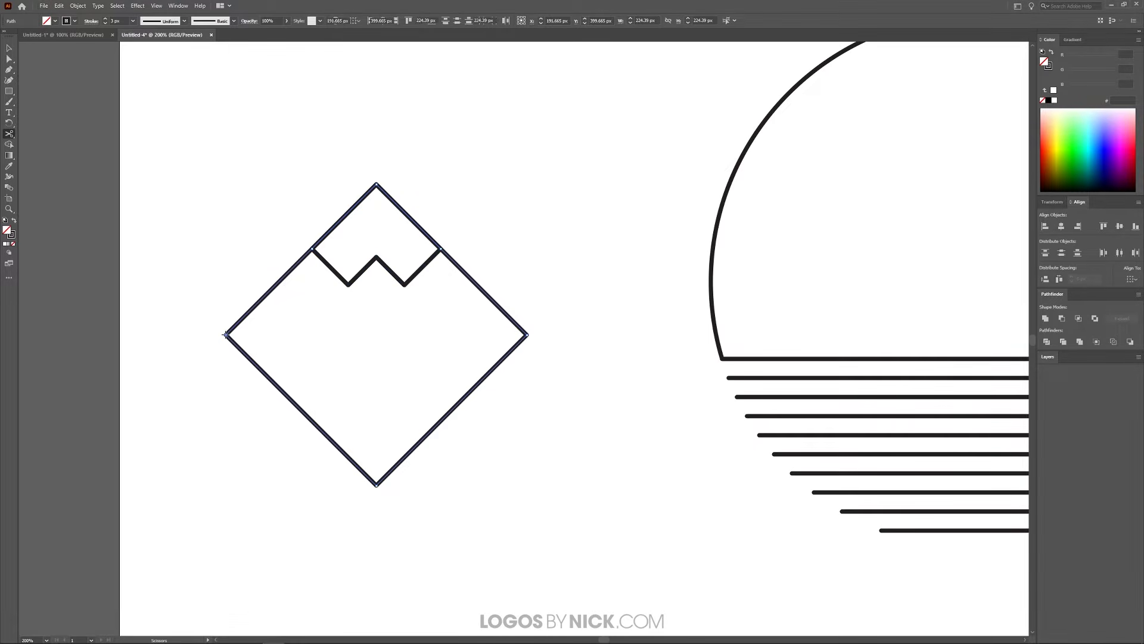
click(527, 335)
key(v)
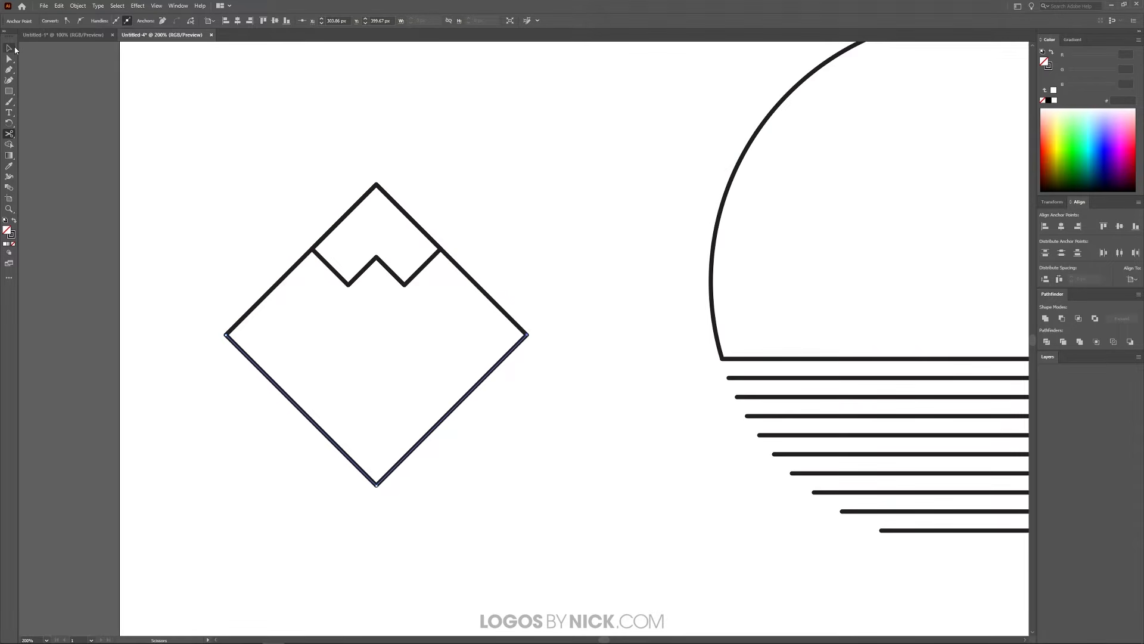
drag(465, 400, 556, 457)
key(Delete)
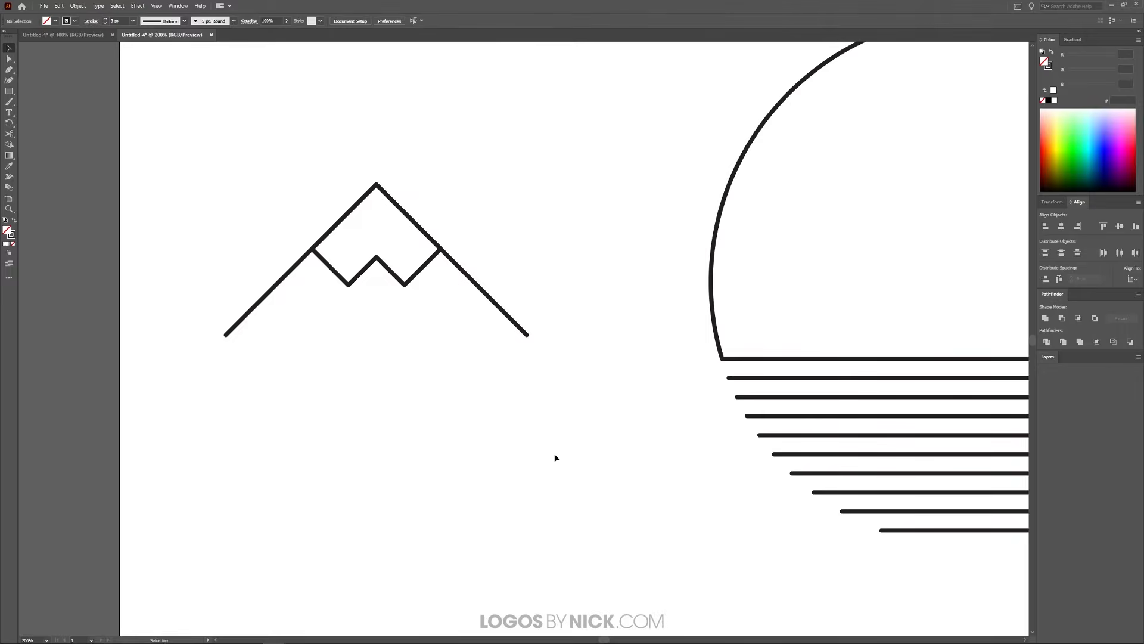
Select all of the mountain's paths, including the snowcap line, and group them
scroll(323, 354, down, 2)
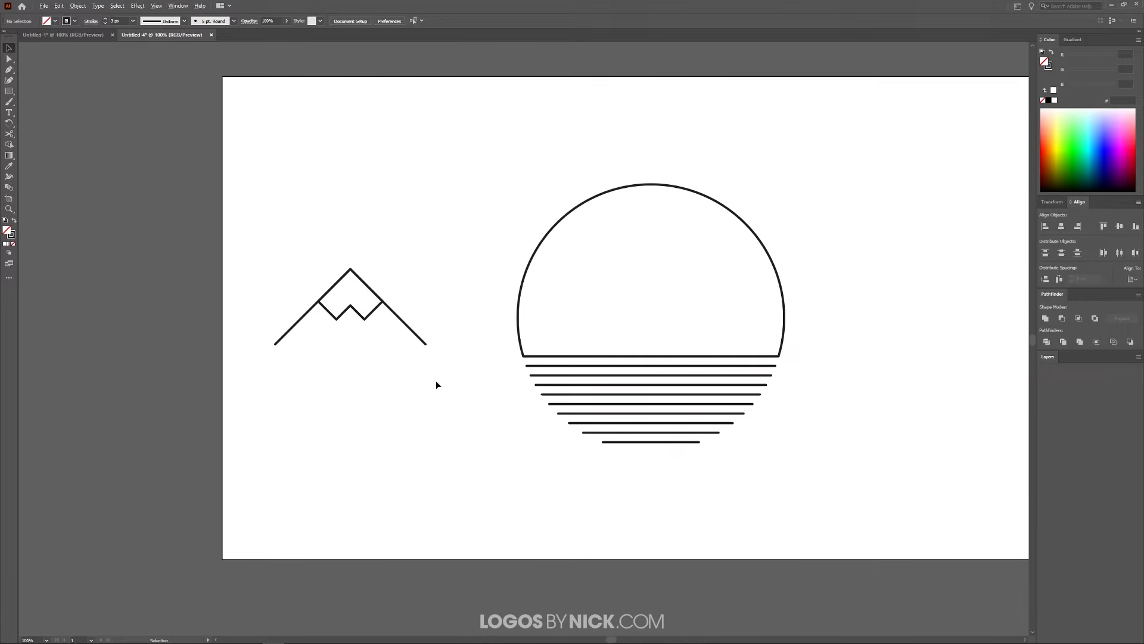
drag(469, 421, 237, 225)
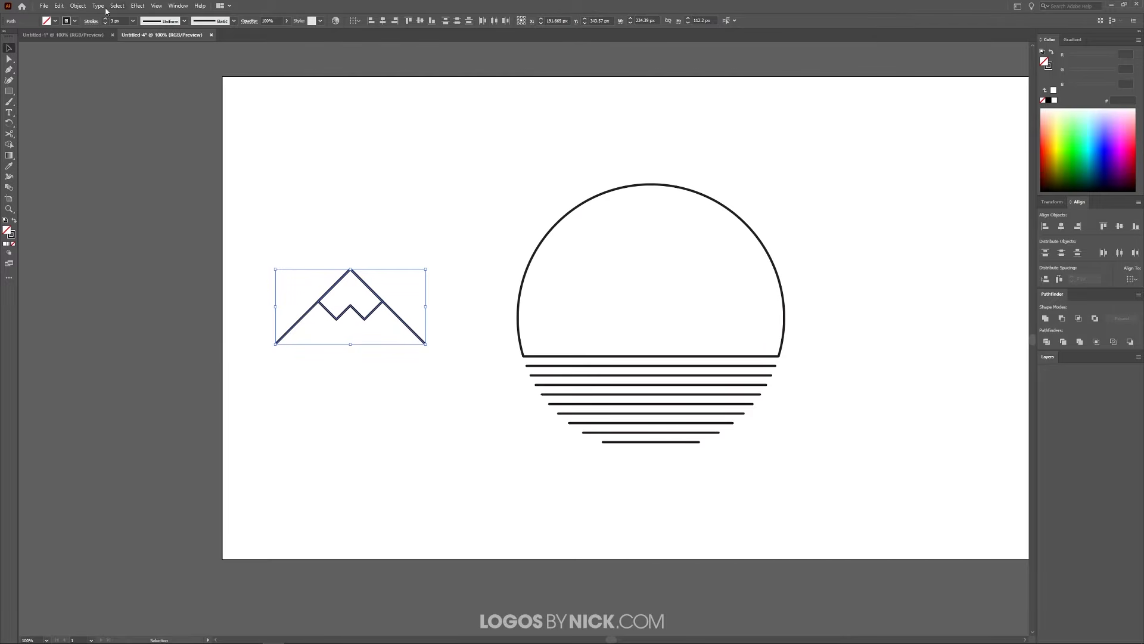
click(78, 5)
click(89, 50)
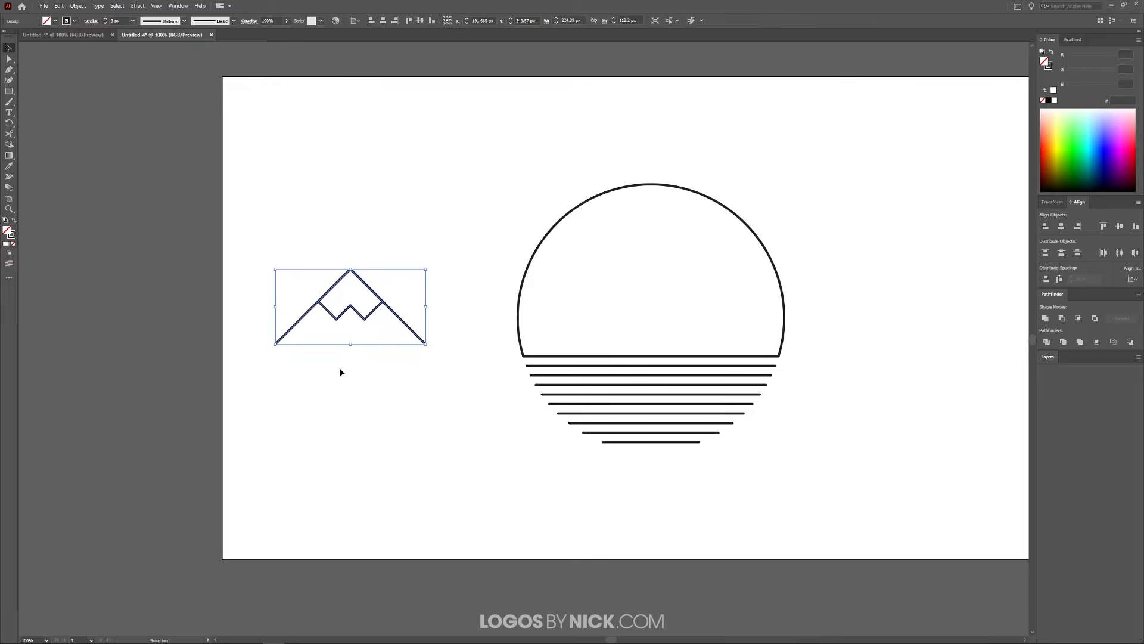
Move the mountain group inside the circle so it rests on the uppermost horizontal line, and centre it horizontally on the artboard
drag(373, 316, 675, 327)
click(383, 20)
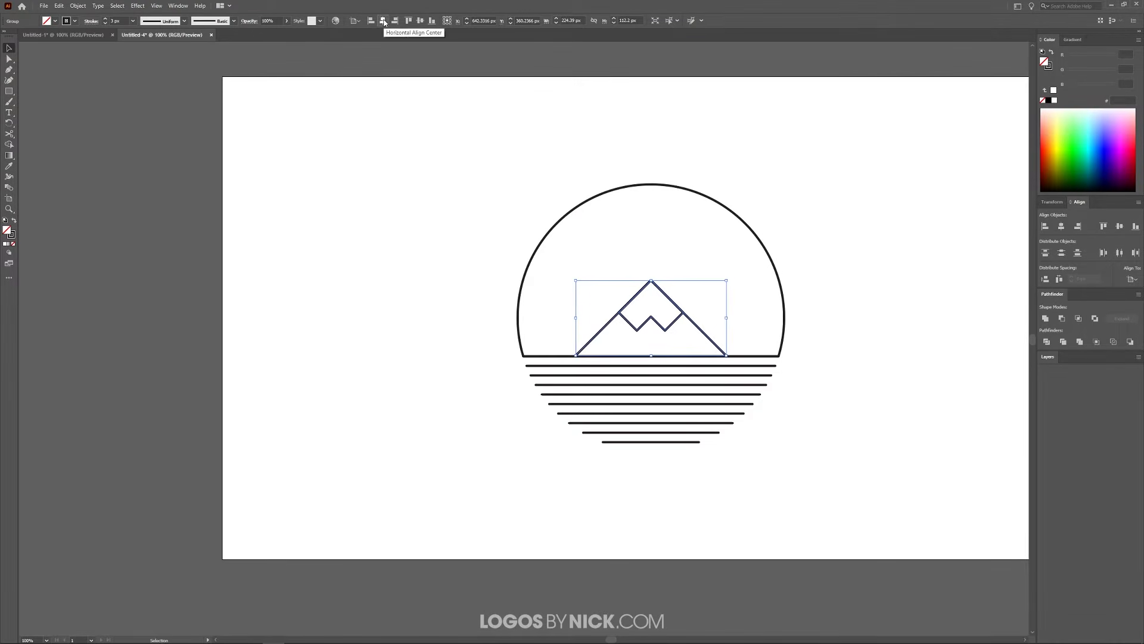
drag(859, 363, 761, 391)
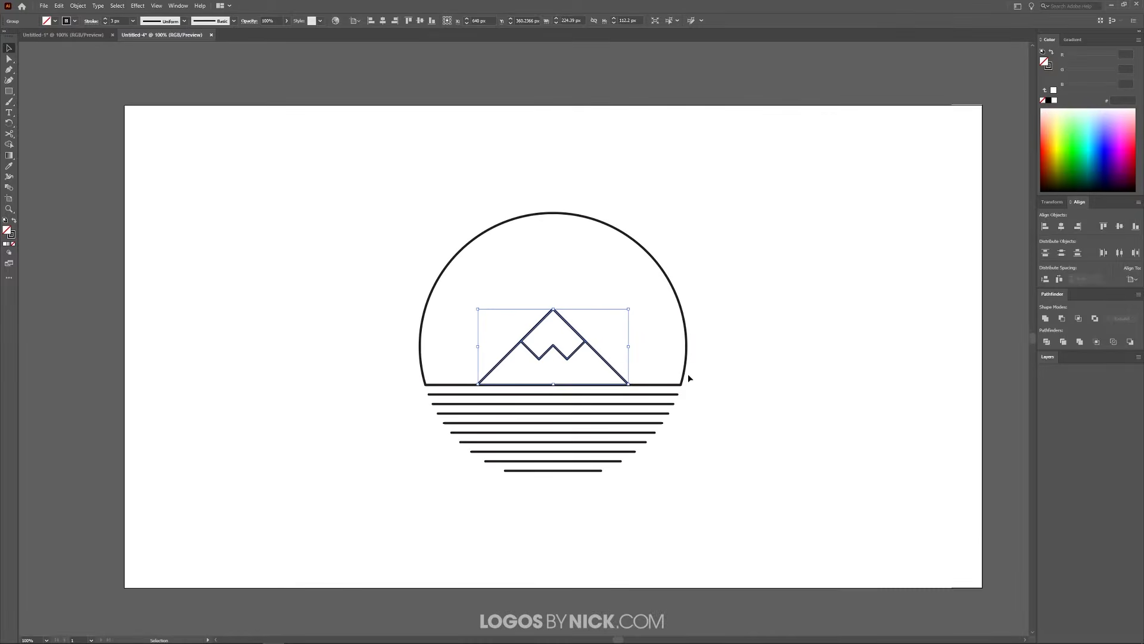
scroll(617, 361, up, 2)
scroll(570, 385, down, 1)
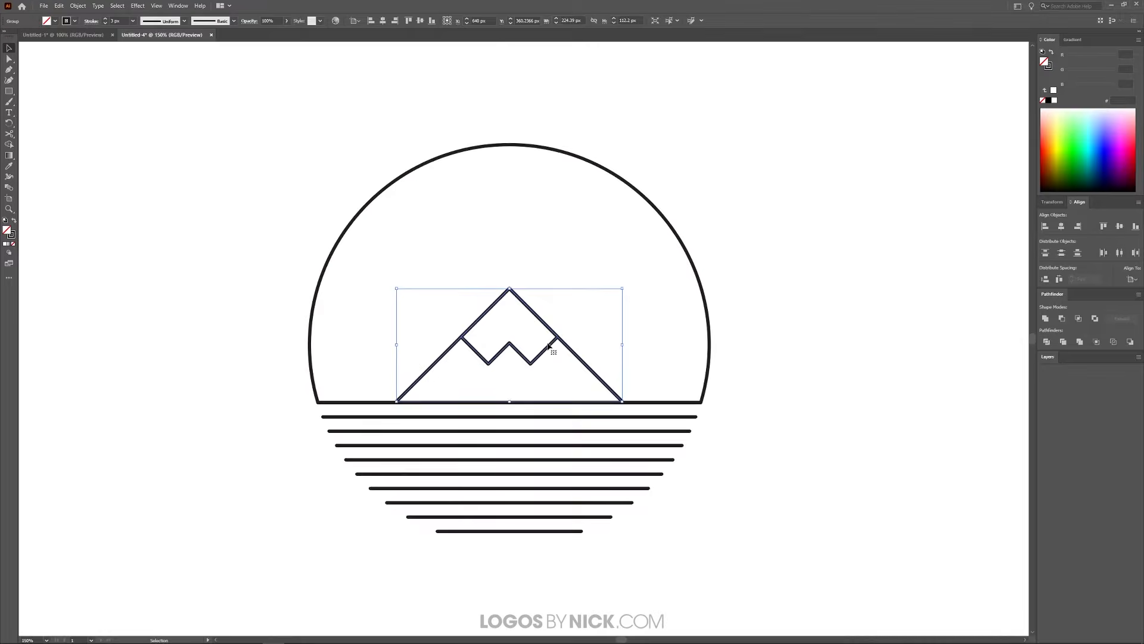
Enlarge the mountain group evenly to about 241 px wide and seat its feet on the centre of the uppermost horizontal line
drag(511, 258, 522, 280)
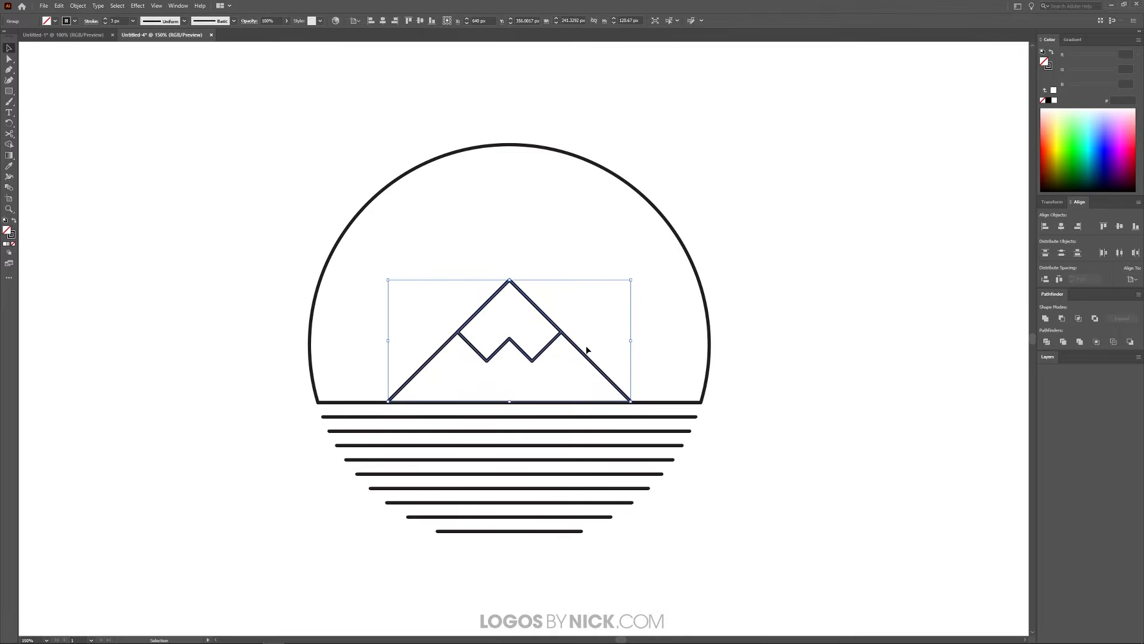
scroll(560, 342, down, 2)
click(606, 404)
scroll(552, 373, up, 4)
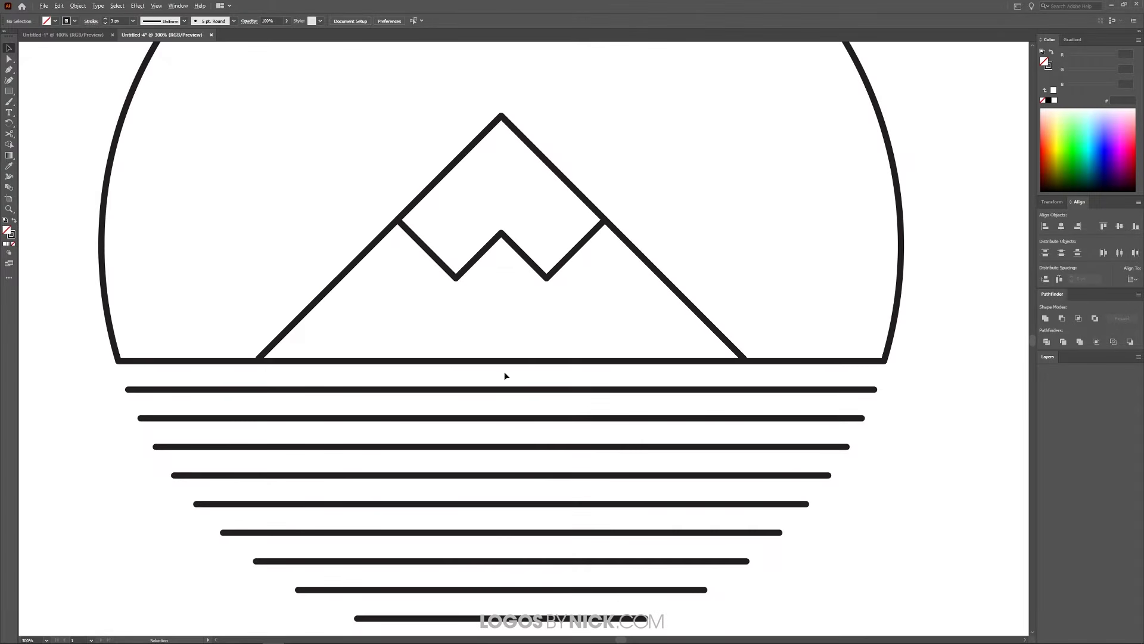
click(293, 327)
scroll(303, 354, up, 5)
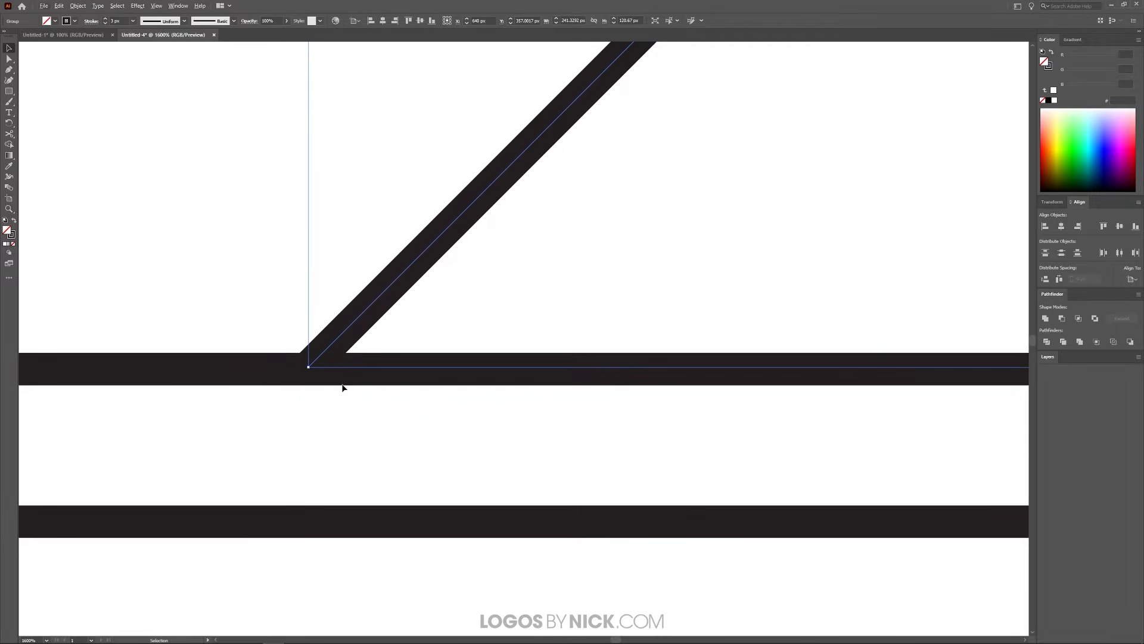
scroll(327, 373, down, 3)
scroll(327, 373, down, 5)
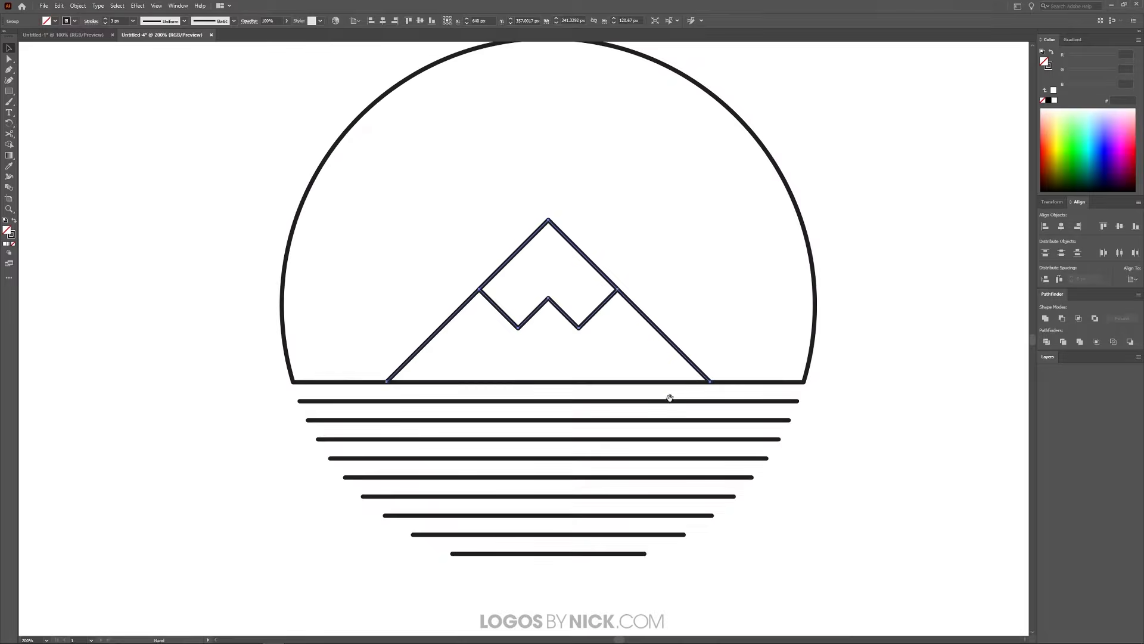
click(818, 370)
drag(817, 369, 771, 381)
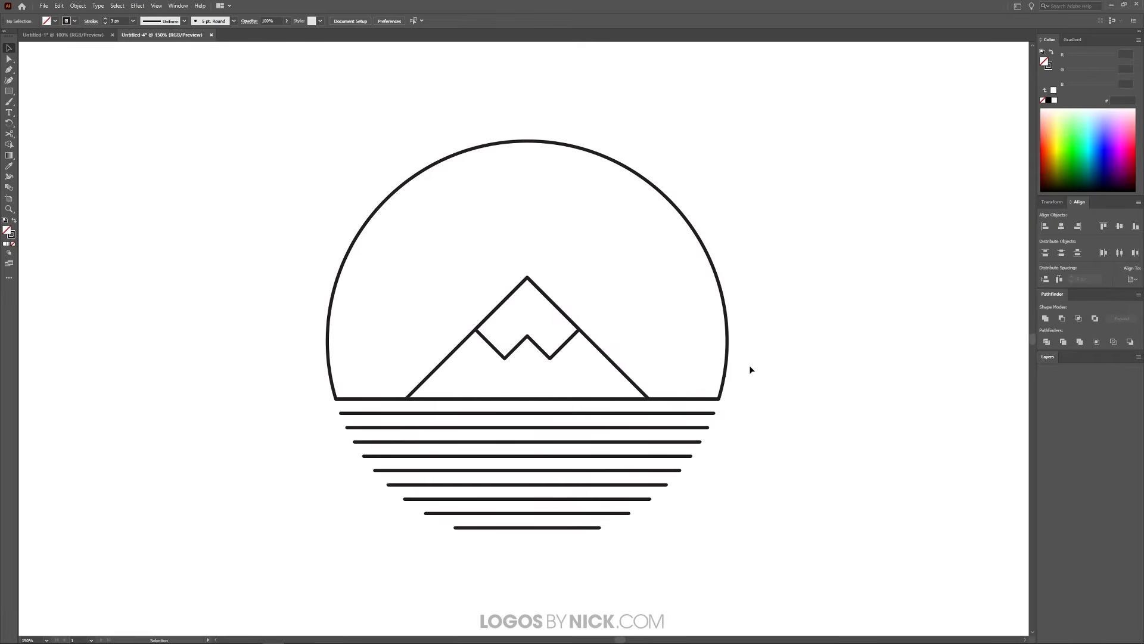
Check the sun in the finished reference logo and draw a circle about 185 px in diameter over the mountain in the working document
click(73, 33)
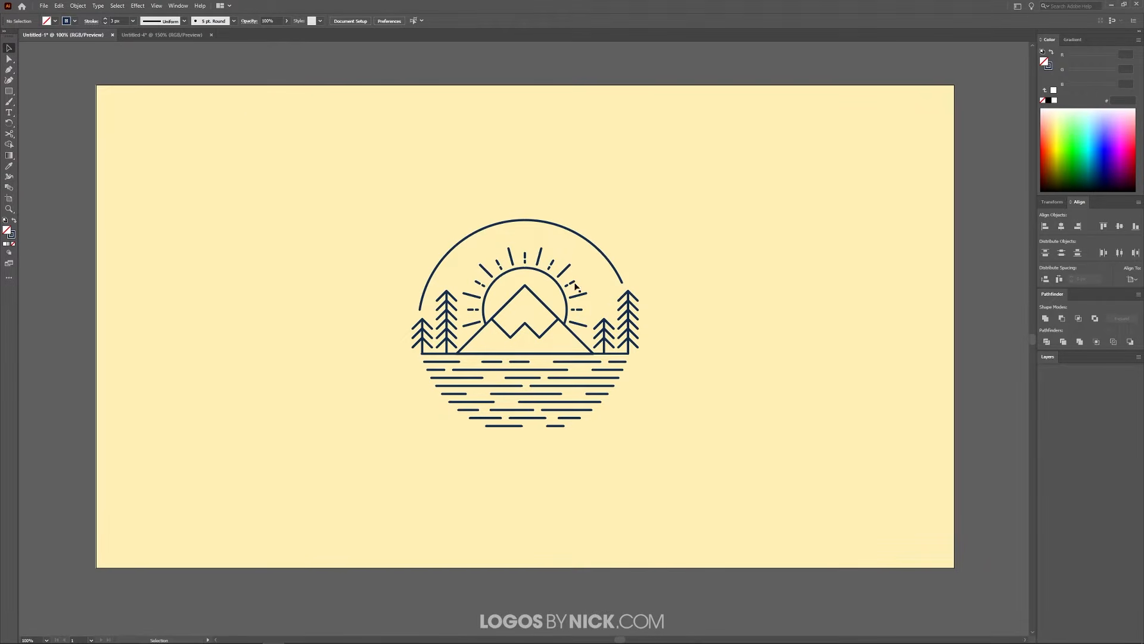
click(181, 36)
drag(560, 258, 644, 254)
scroll(669, 345, down, 1)
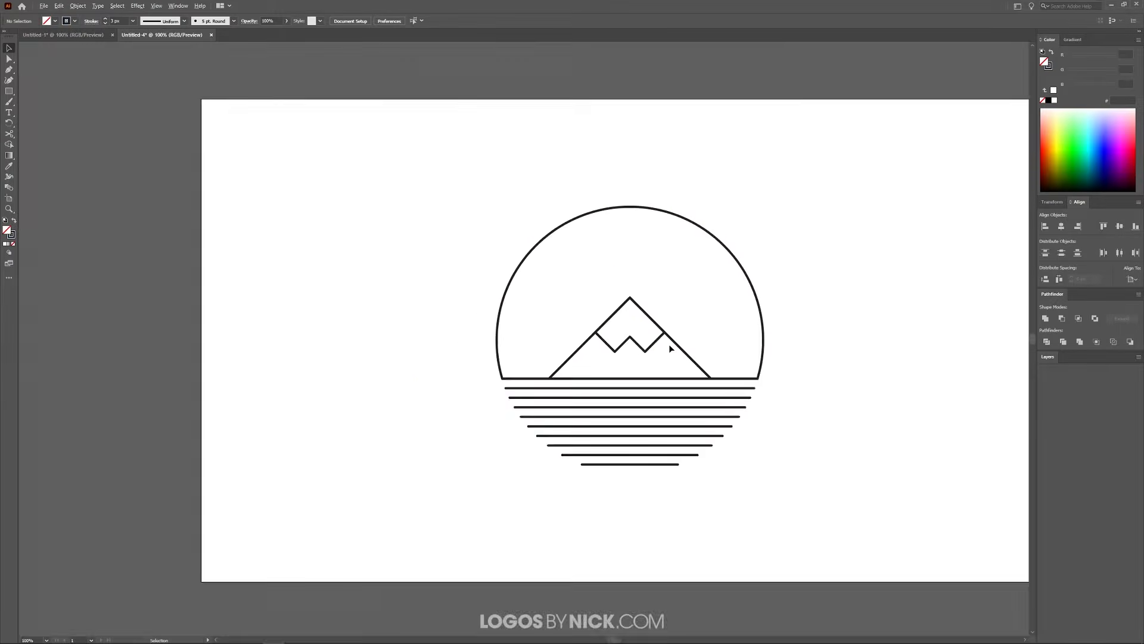
drag(345, 338, 395, 340)
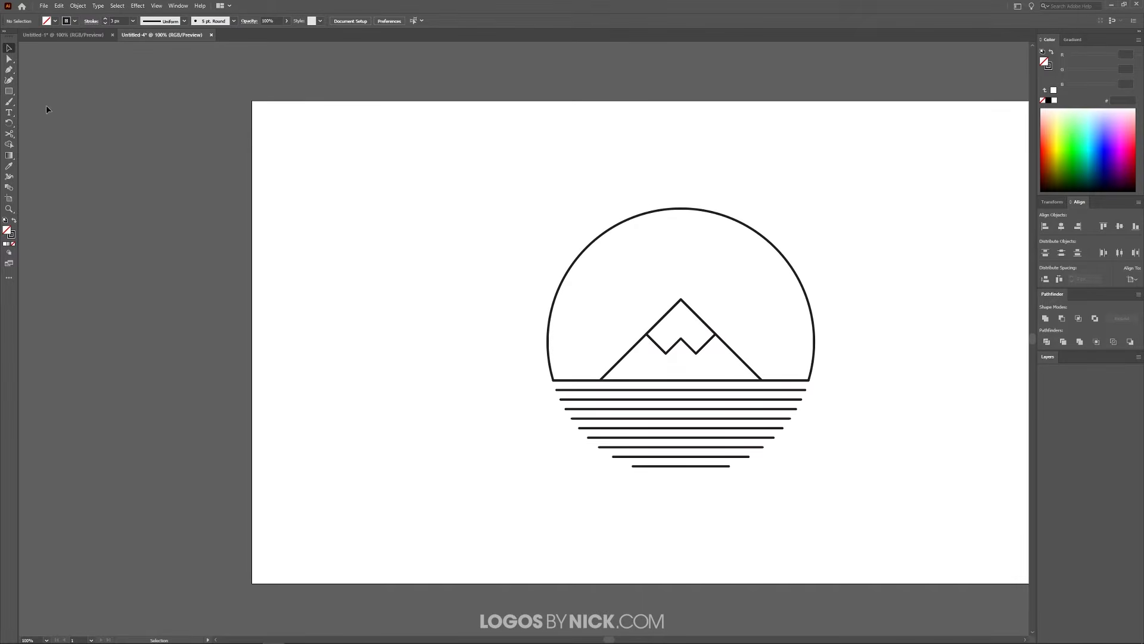
drag(10, 95, 47, 108)
mouse_move(678, 332)
mouse_down()
mouse_move(749, 400)
mouse_move(739, 385)
mouse_up()
click(7, 48)
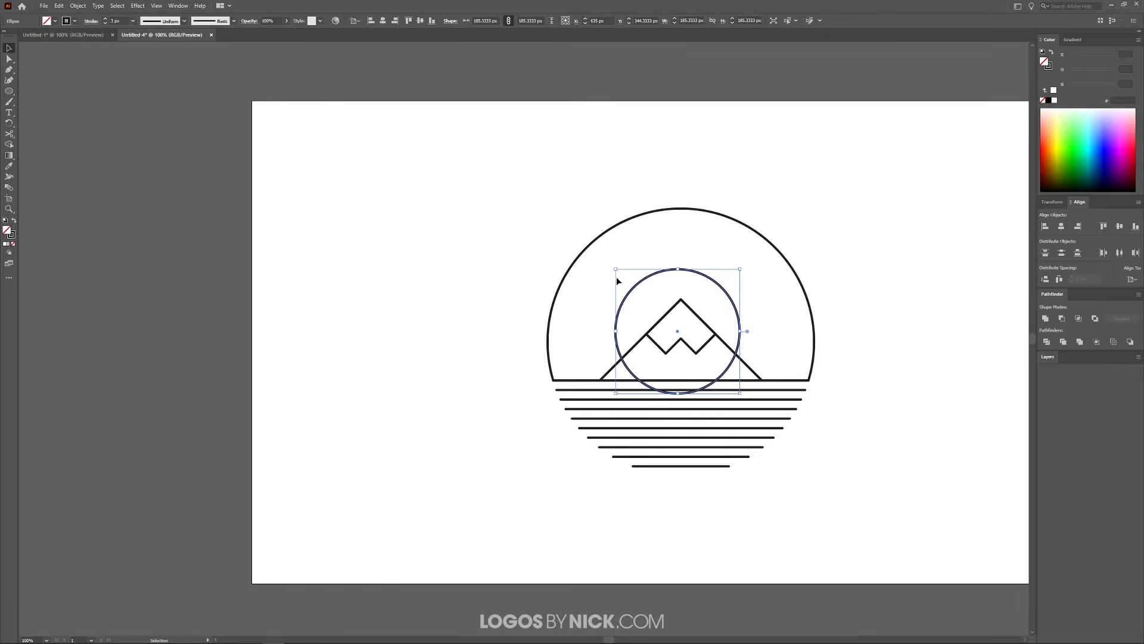
Move the new sun circle out of the logo into the empty artboard area to its left
drag(730, 298, 731, 301)
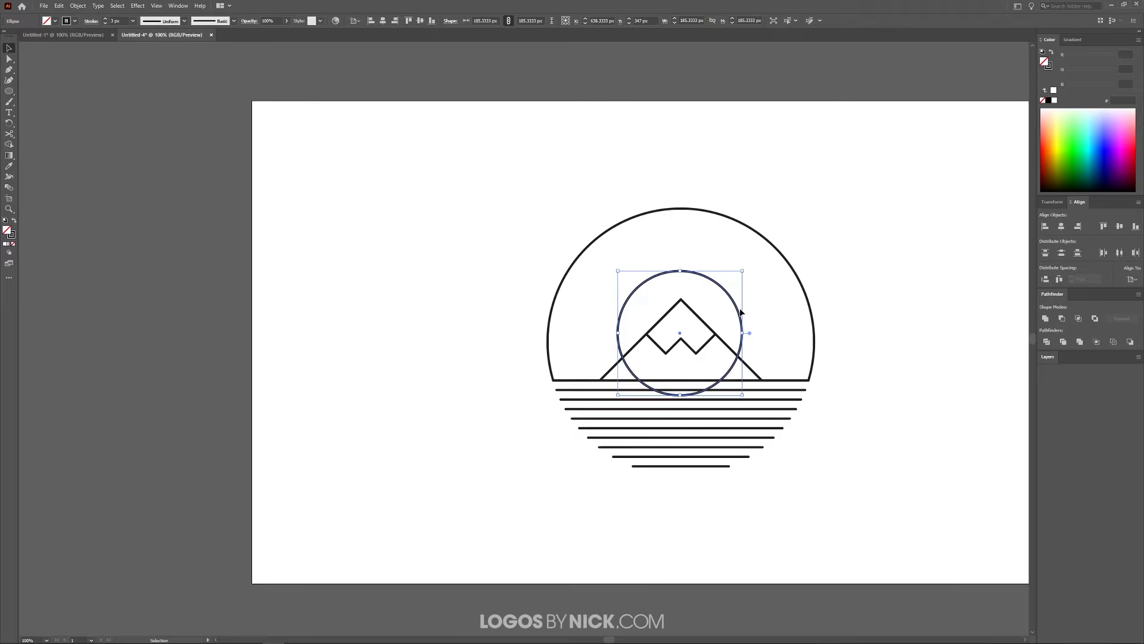
drag(738, 312, 449, 307)
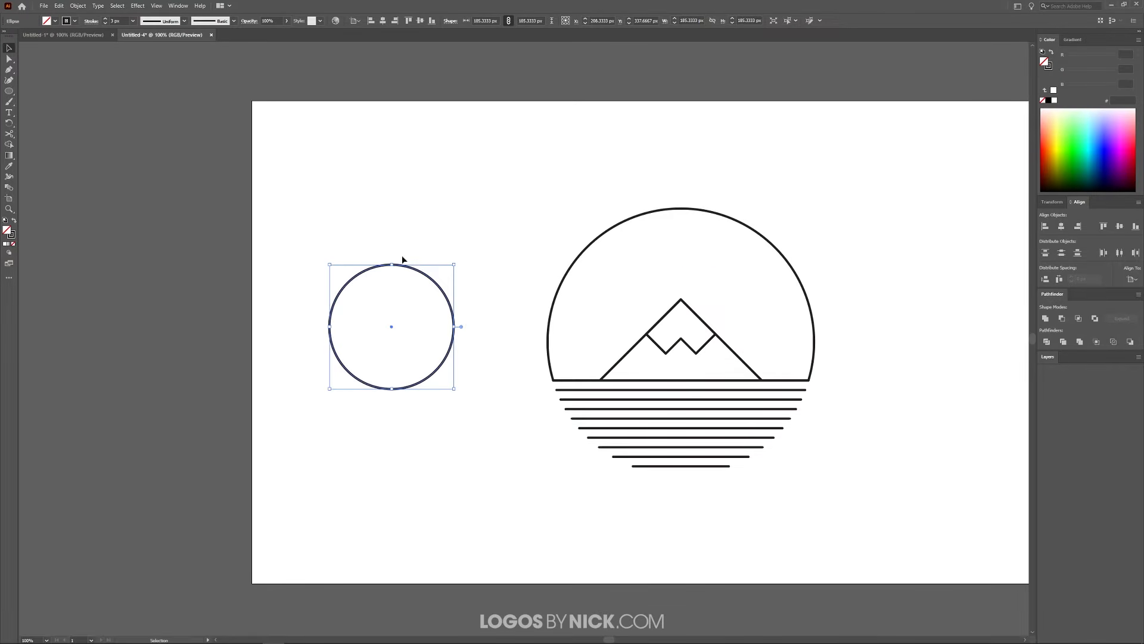
click(391, 418)
Draw a vertical line about 25 px long just above the sun circle with the Pen tool
scroll(361, 312, up, 2)
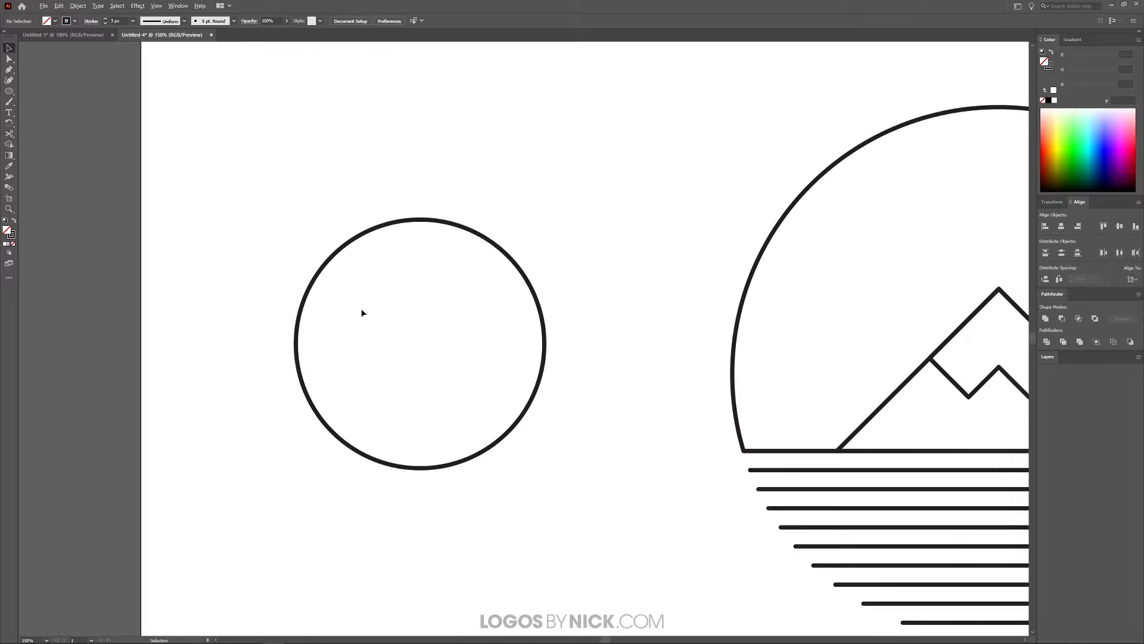
click(9, 70)
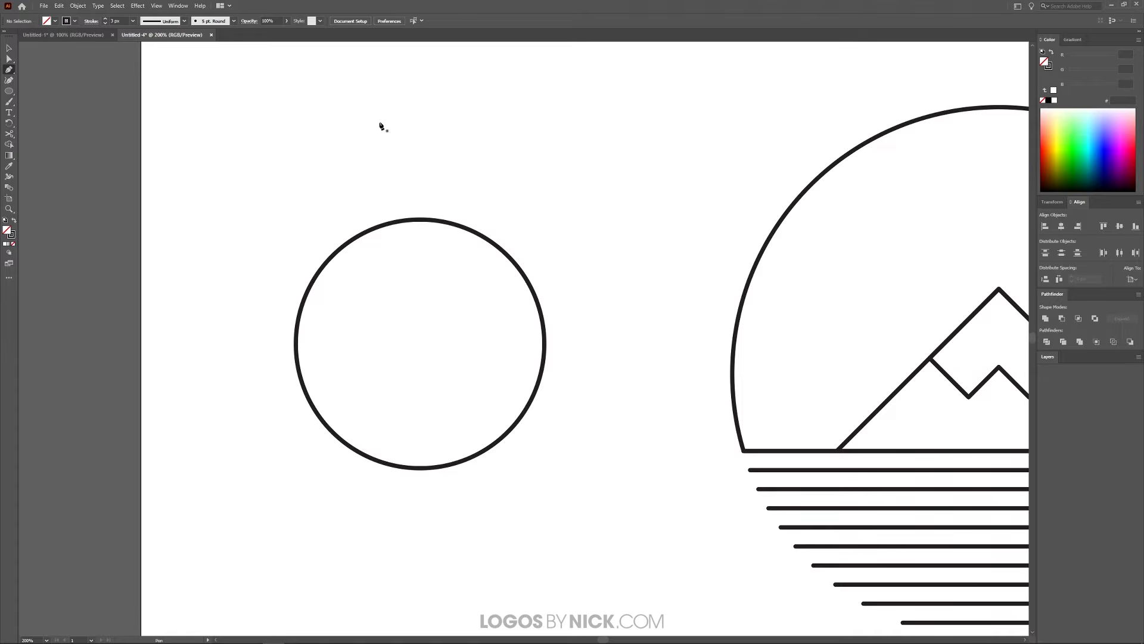
click(419, 171)
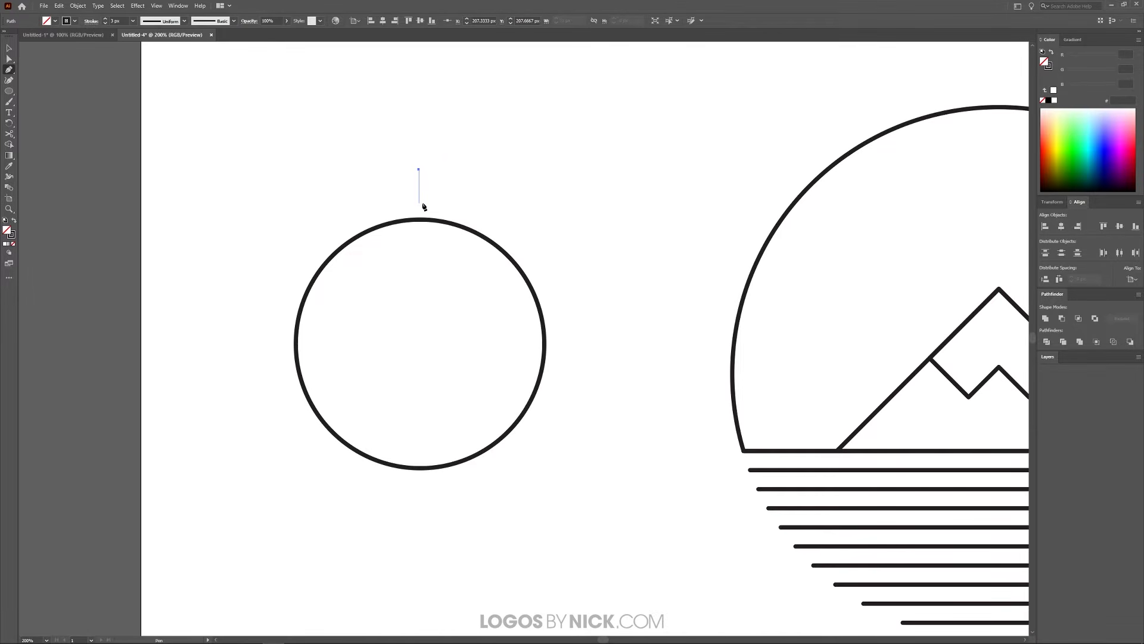
click(419, 202)
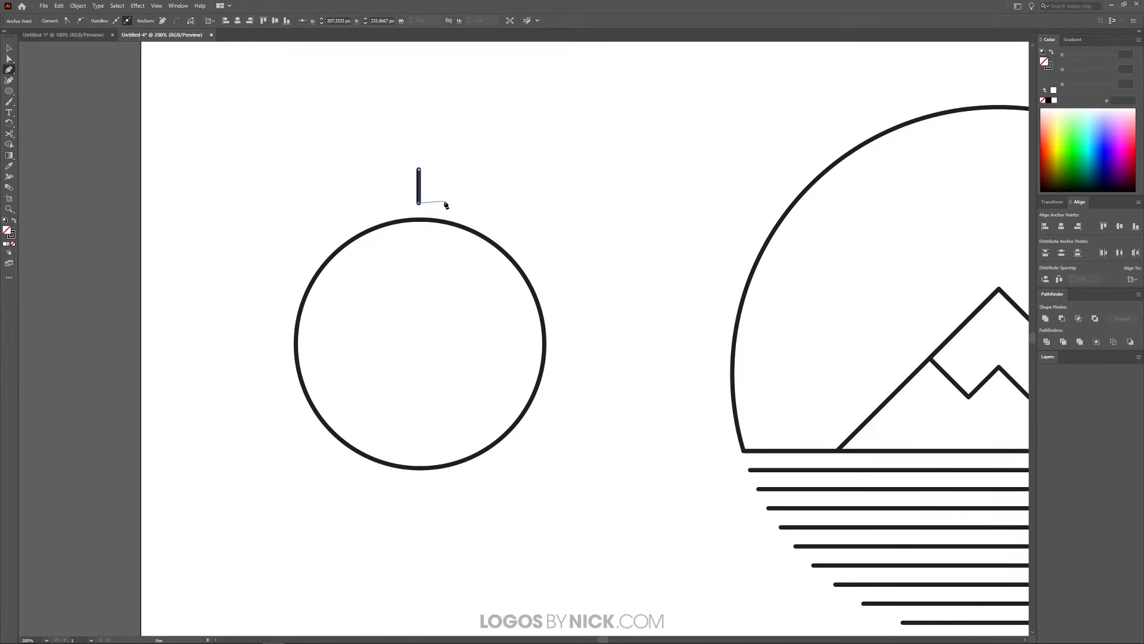
key(Escape)
click(9, 48)
click(424, 186)
drag(446, 190, 322, 149)
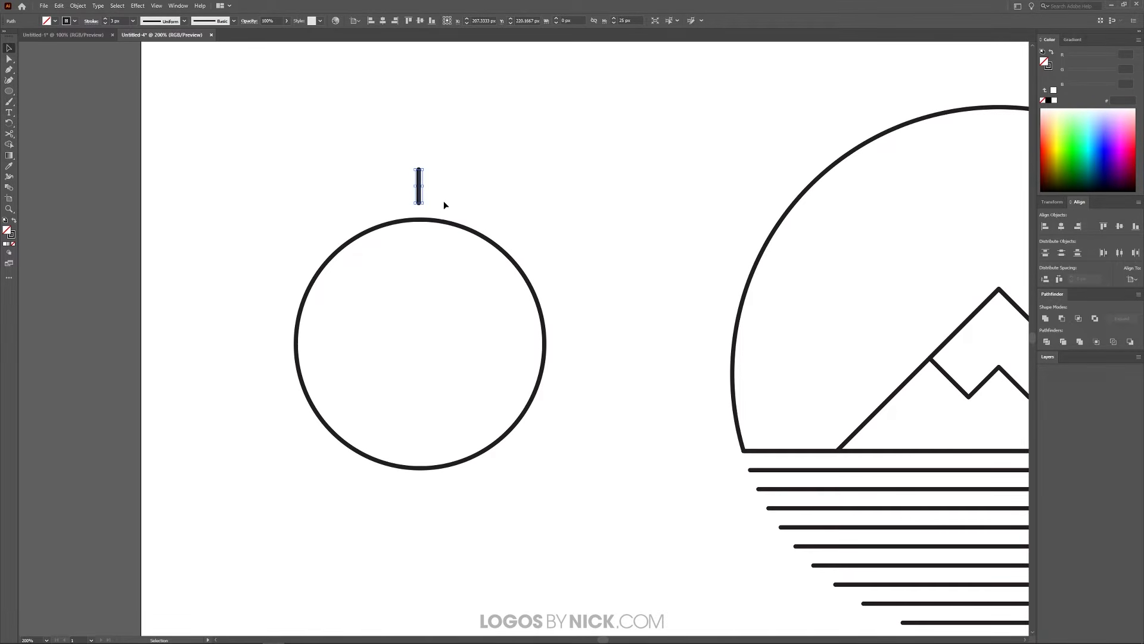
Select the short line together with the sun circle and align them on their horizontal centres
click(470, 241)
drag(371, 127, 470, 371)
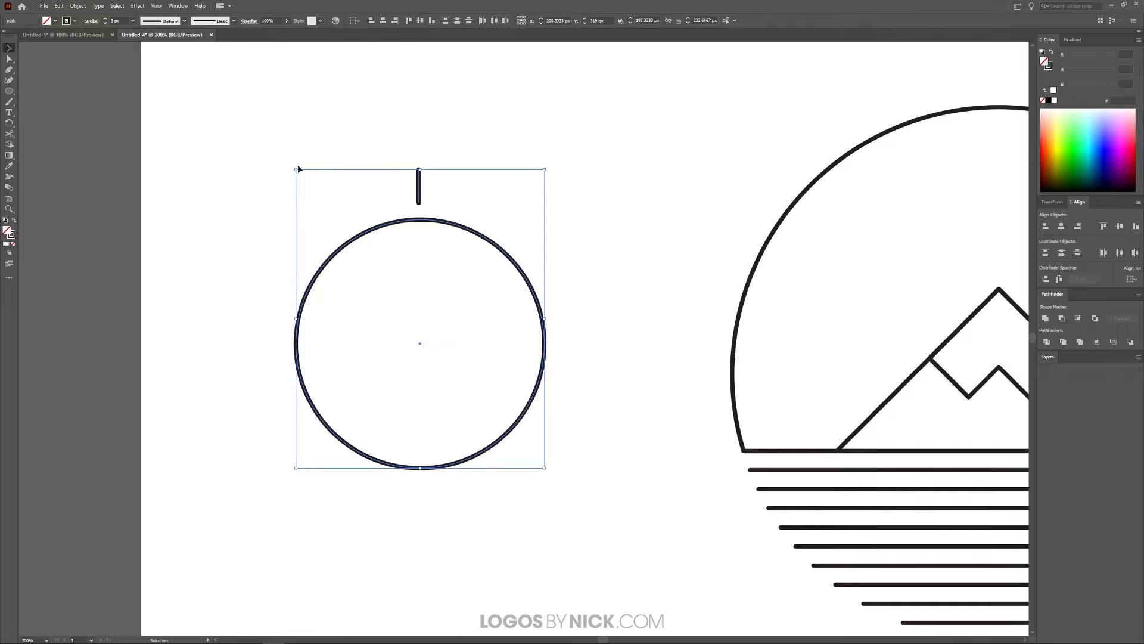
click(385, 22)
click(599, 225)
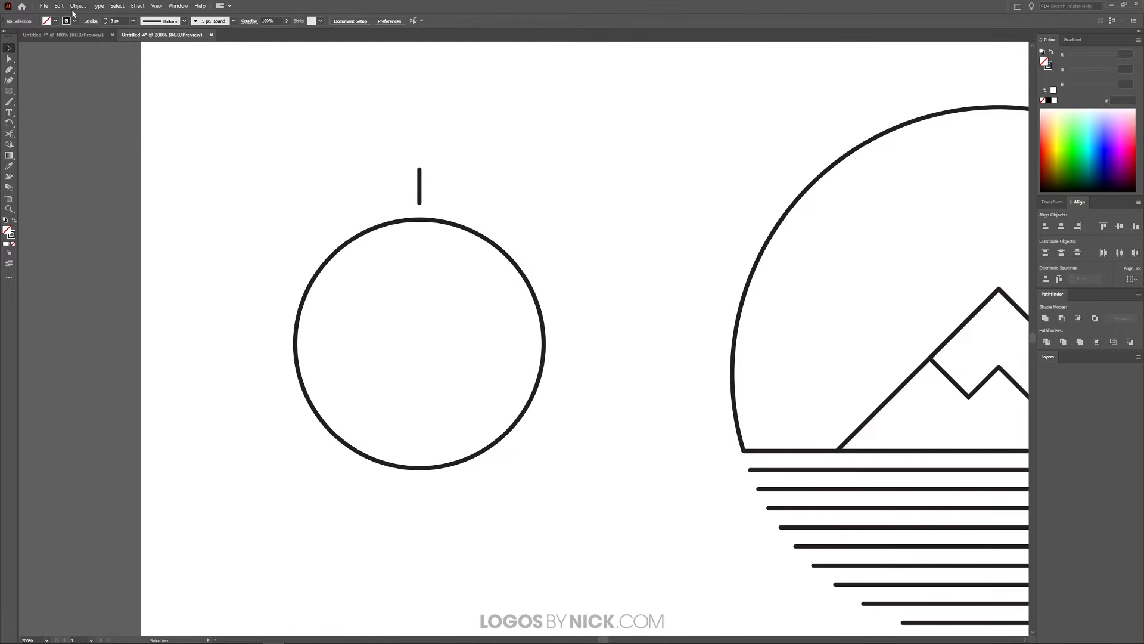
Turn on Smart Guides and make a copy of the short line rotated 30° about the sun circle's centre
click(161, 6)
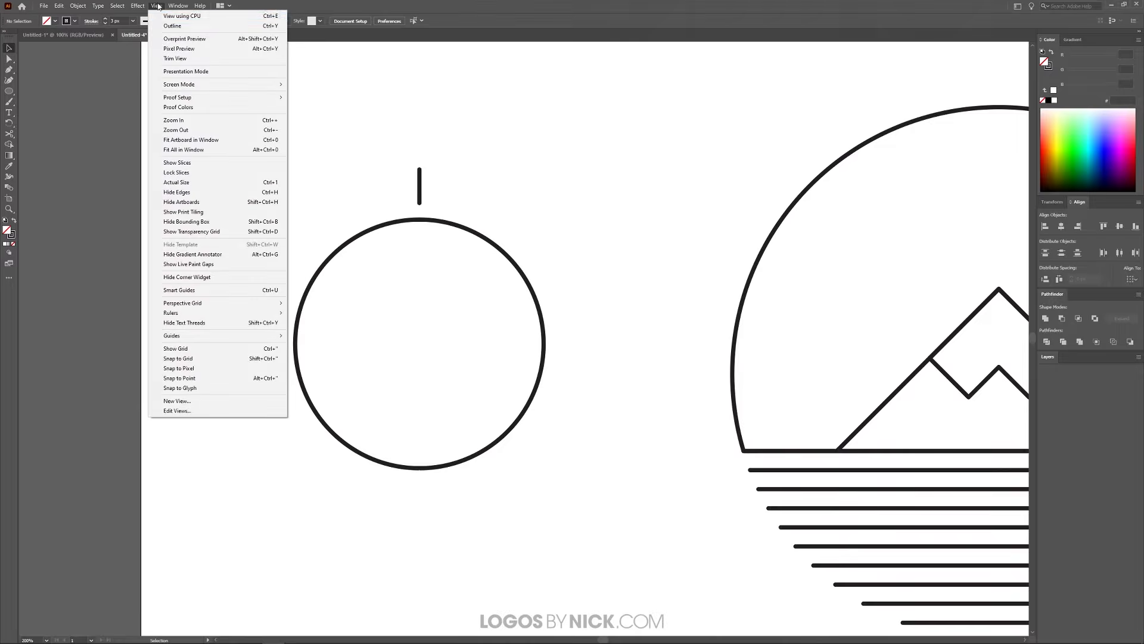
click(214, 291)
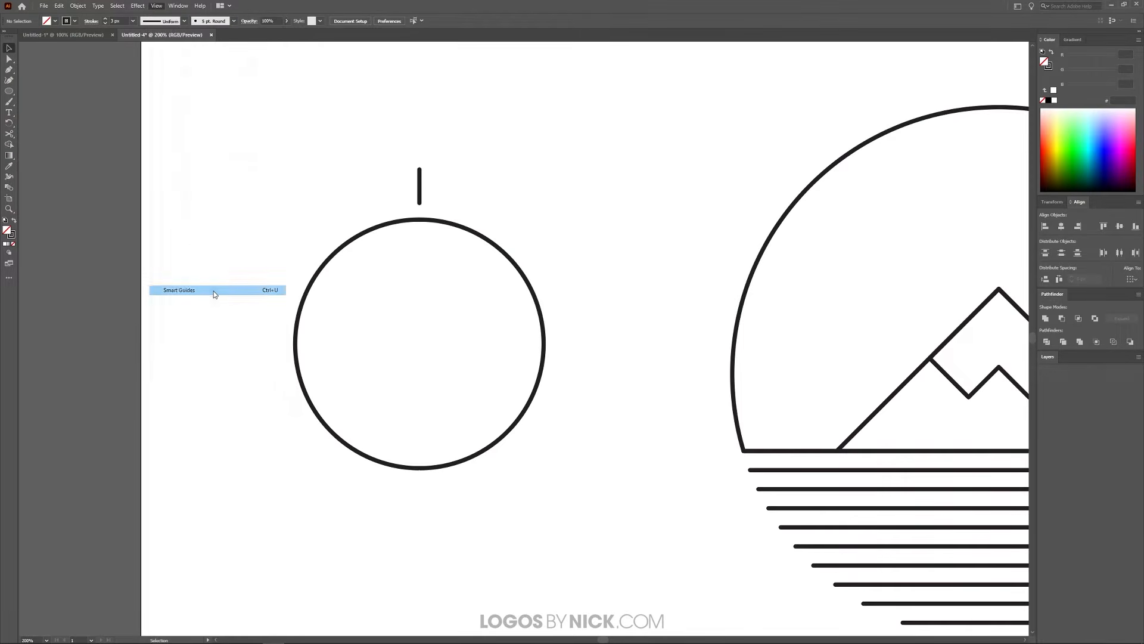
click(420, 185)
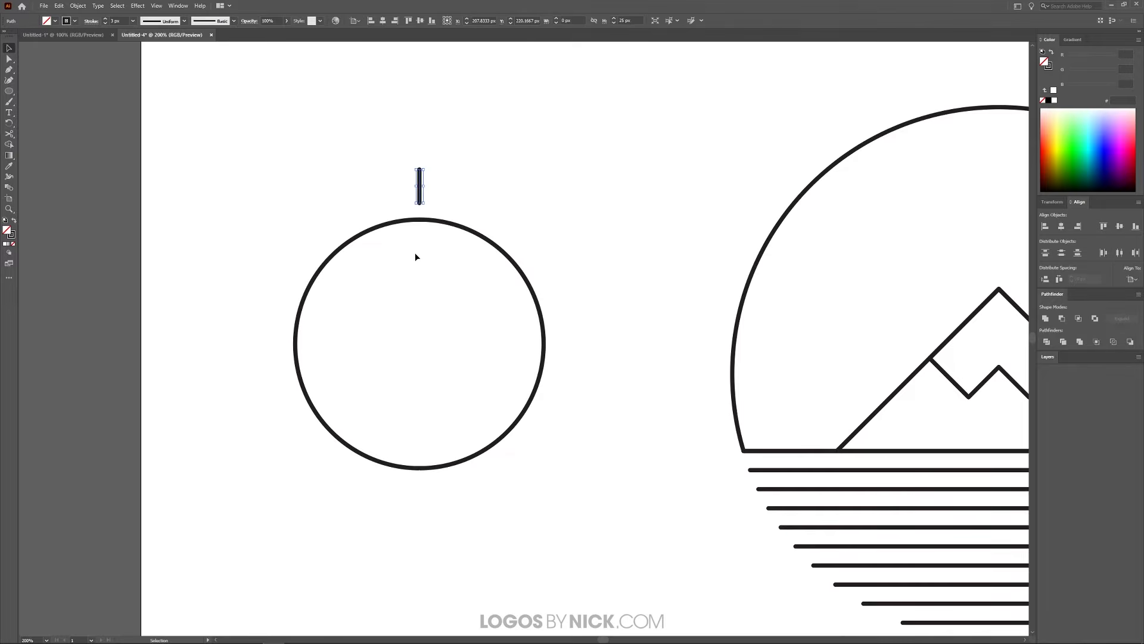
click(10, 123)
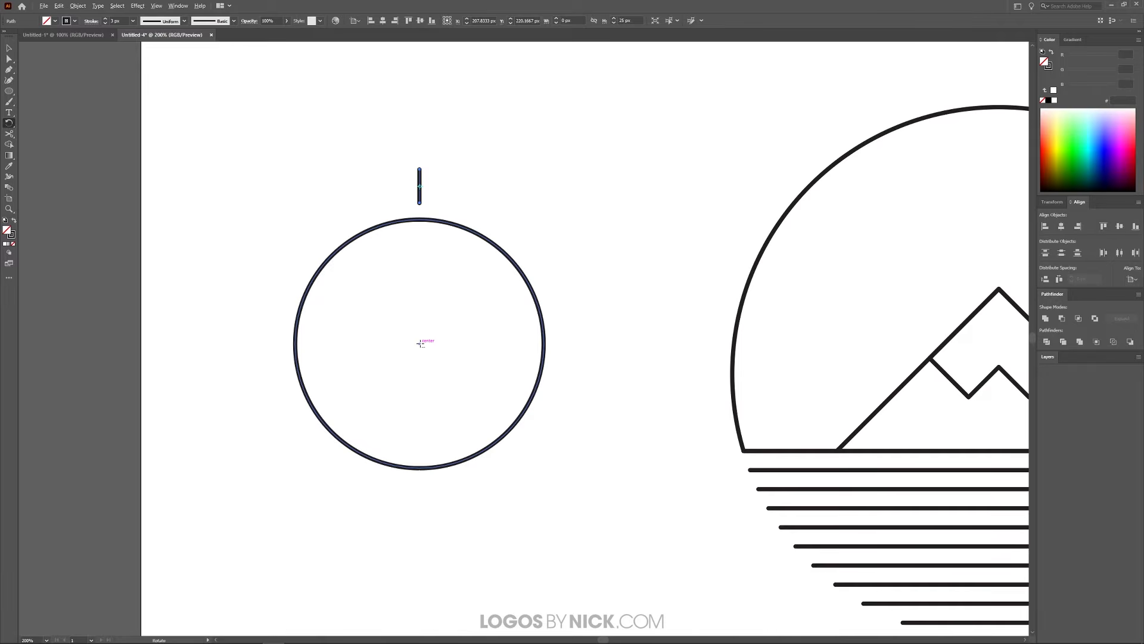
alt+click(420, 344)
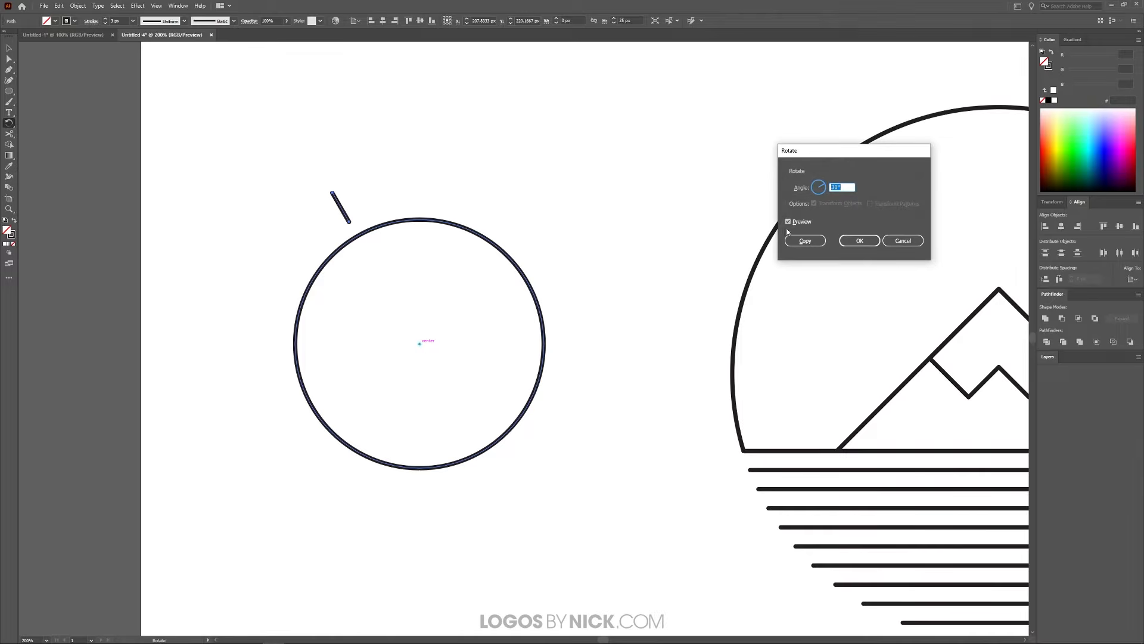
drag(870, 155, 661, 151)
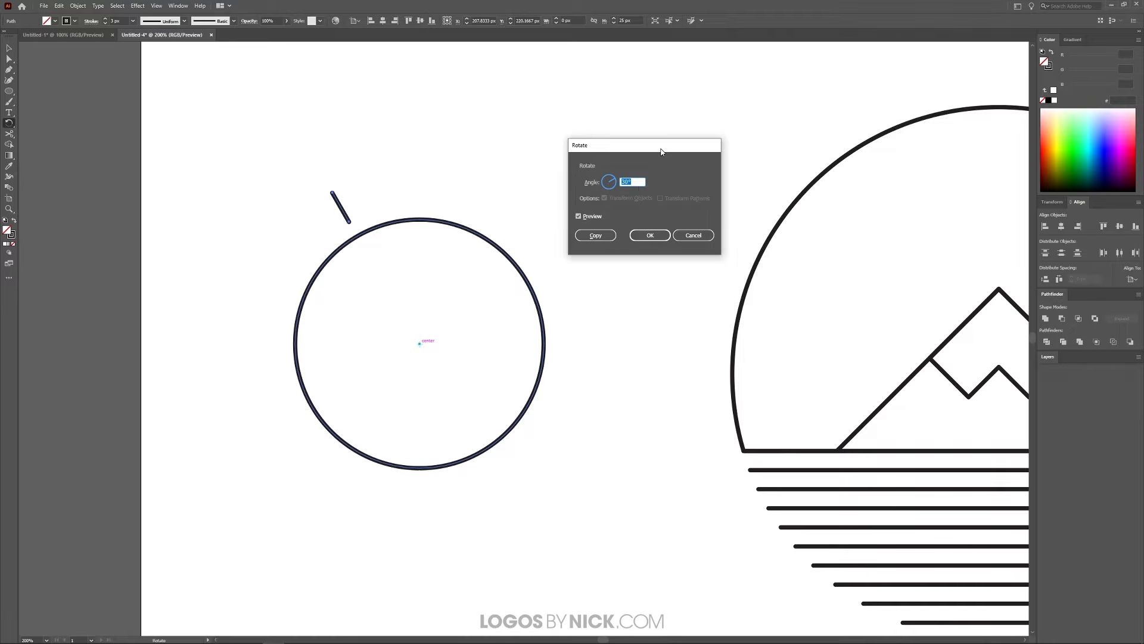
click(634, 179)
double_click(634, 179)
text(30)
click(596, 236)
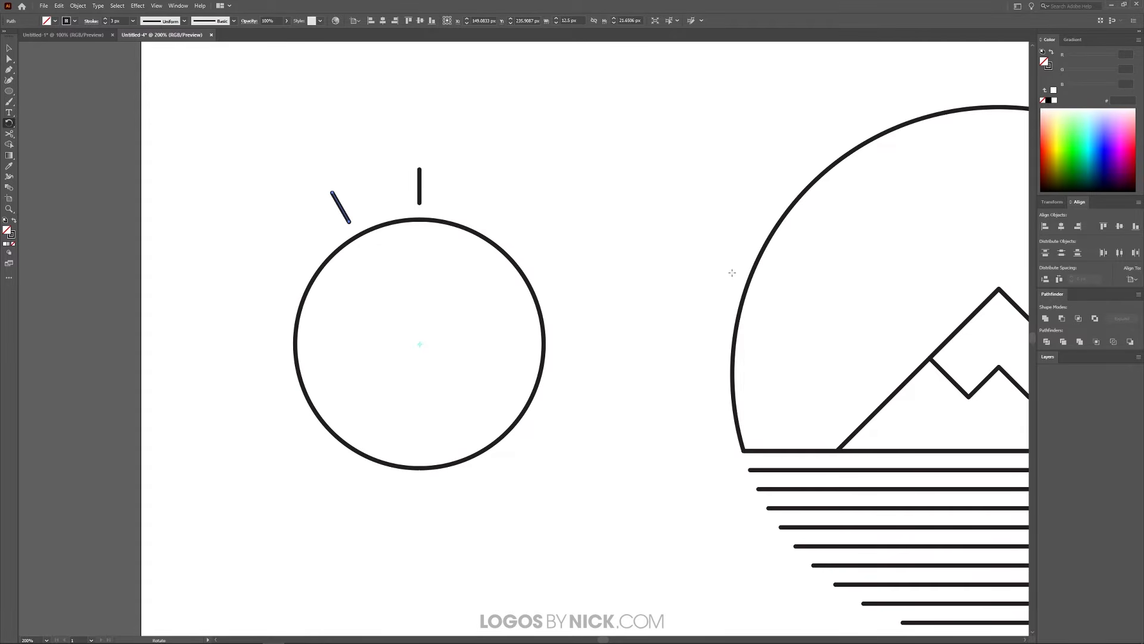
Repeat the rotated copy ten more times so twelve evenly spaced rays surround the sun circle
key(v)
key(ctrl+d)
key(ctrl+d)
key(ctrl+d)
key(ctrl+d)
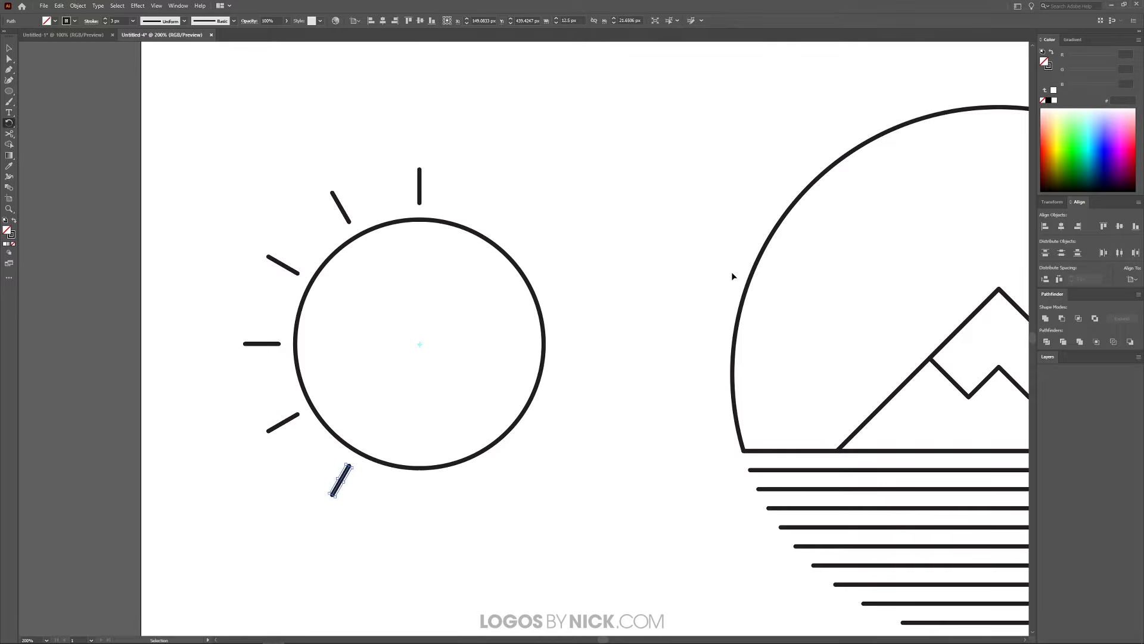
key(ctrl+d)
key(ctrl+d)
key(ctrl+d)
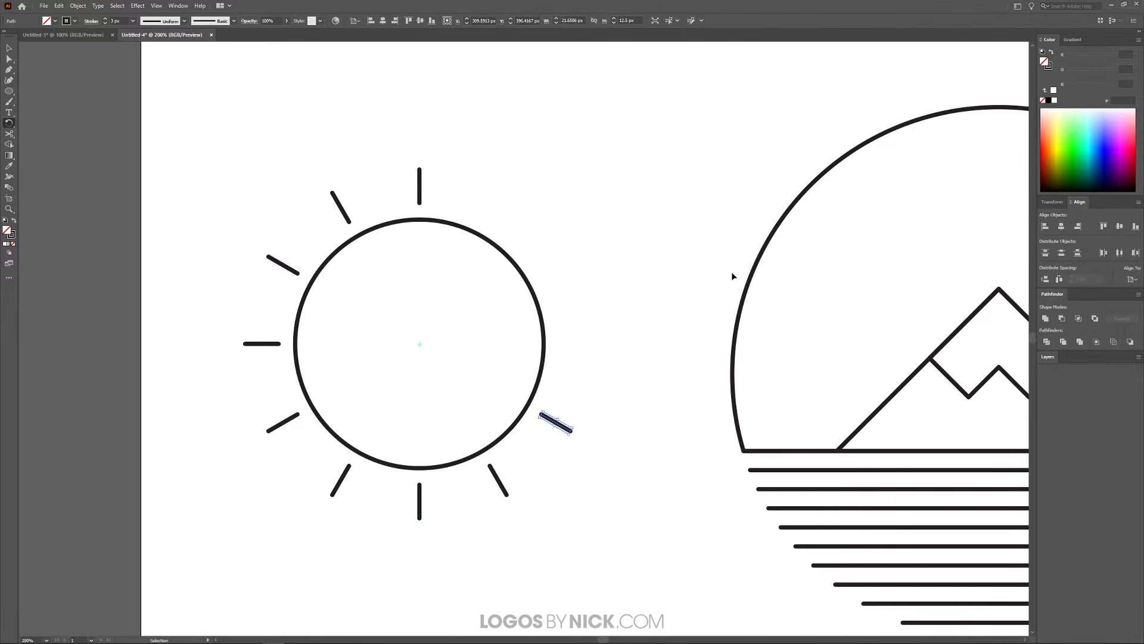
key(ctrl+d)
key(ctrl+d)
key(ctrl+d)
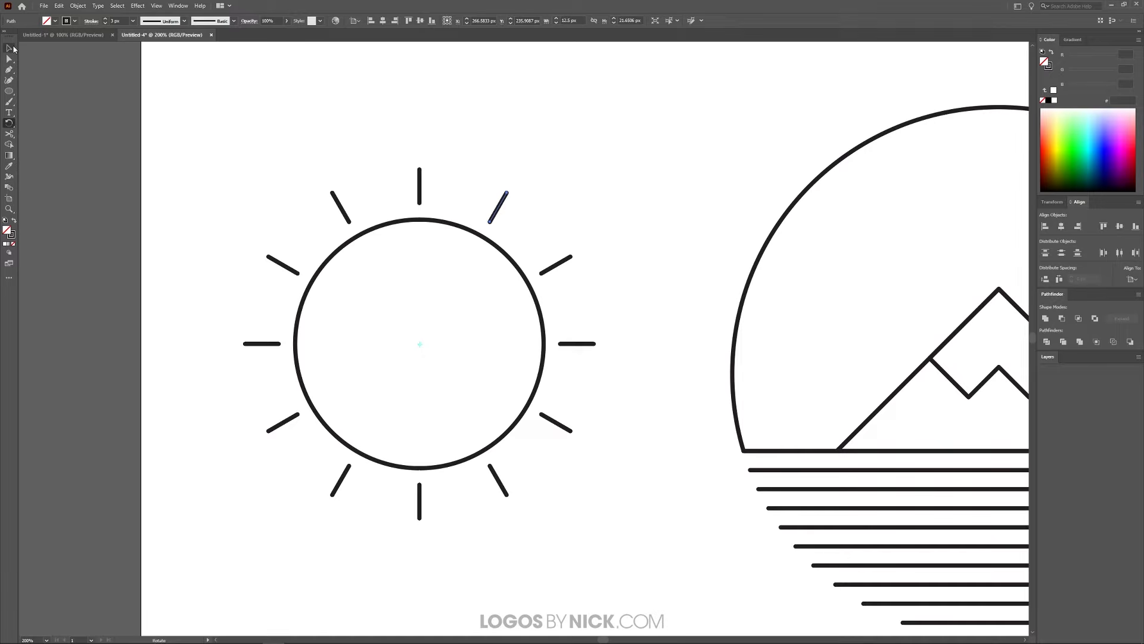
Select all twelve rays without the sun circle and group them
key(v)
click(421, 188)
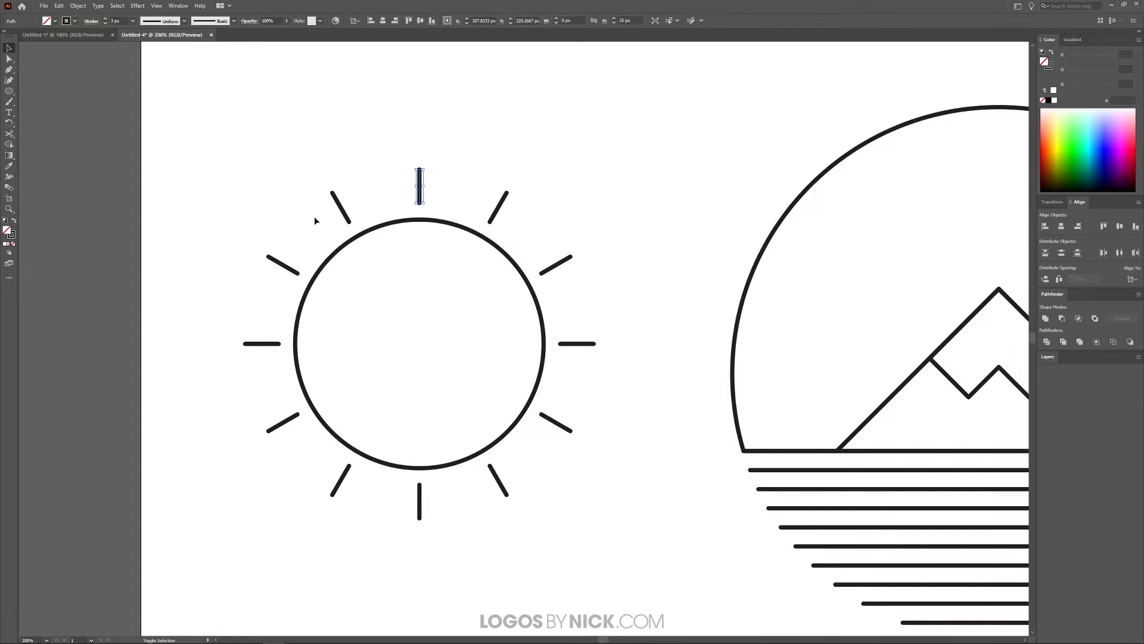
drag(315, 221, 364, 191)
drag(289, 249, 290, 249)
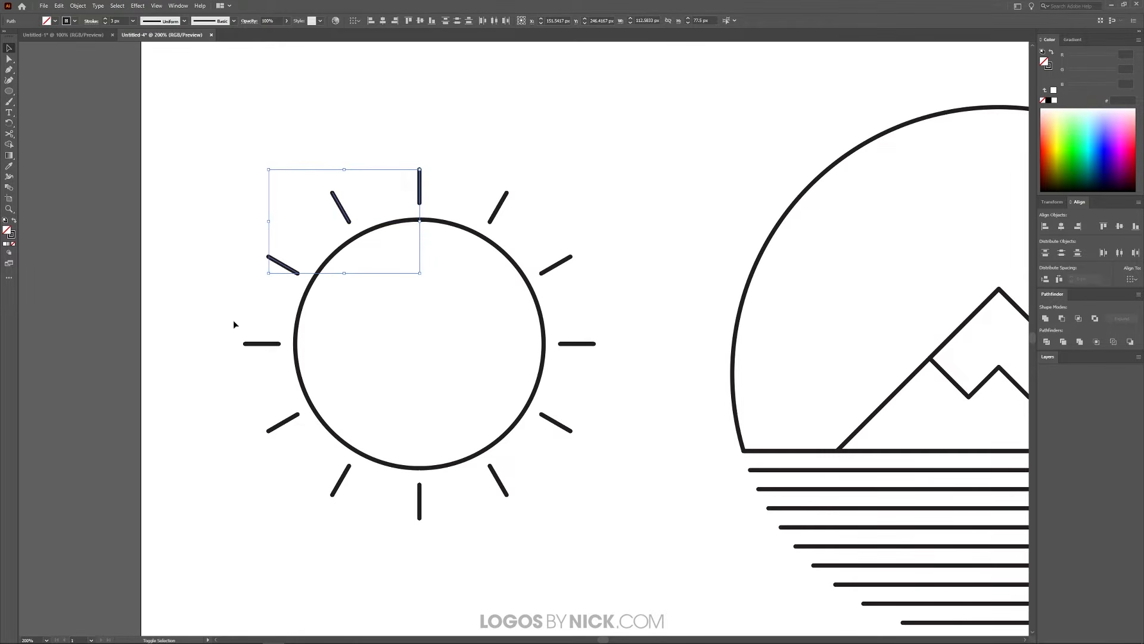
drag(233, 320, 263, 373)
drag(282, 463, 250, 411)
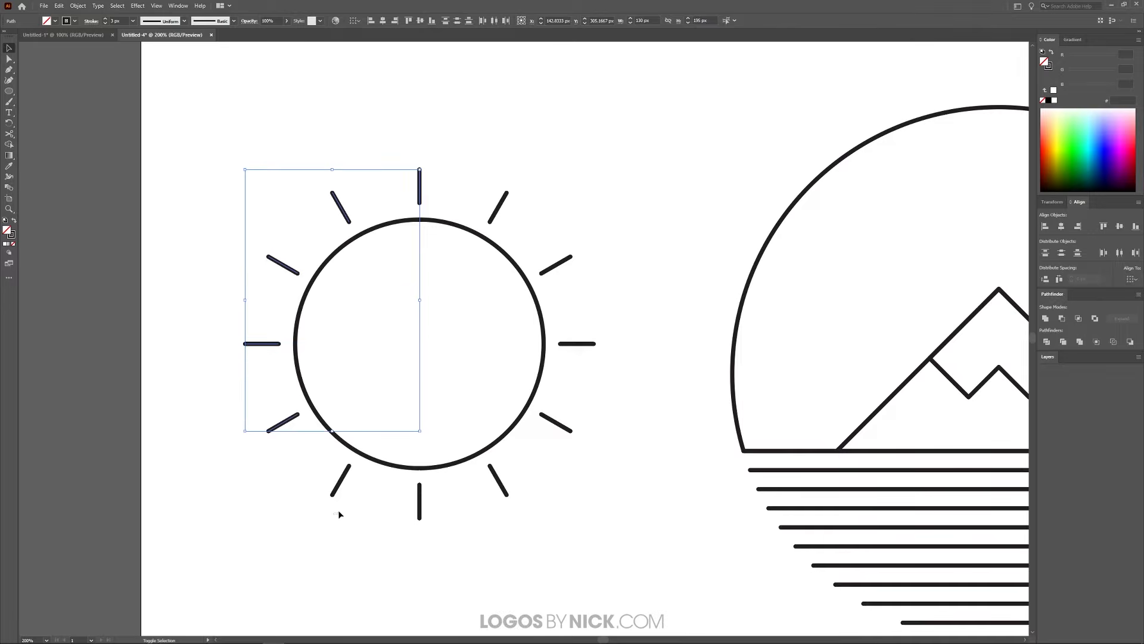
drag(332, 483, 334, 484)
drag(440, 524, 409, 511)
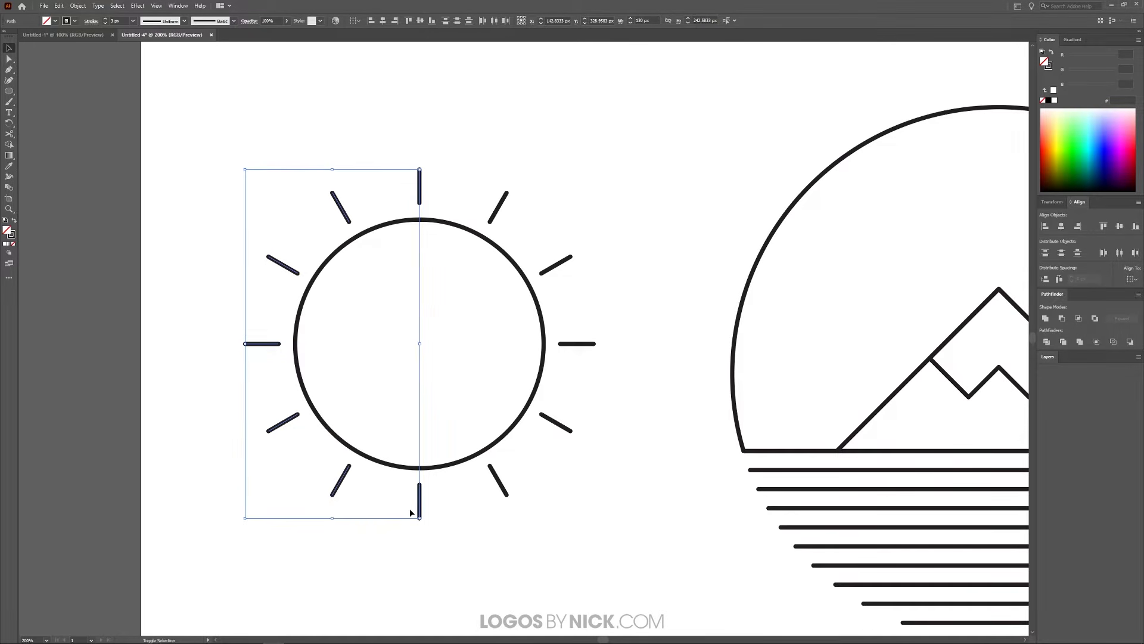
drag(535, 523, 502, 492)
drag(579, 463, 560, 411)
drag(626, 370, 500, 174)
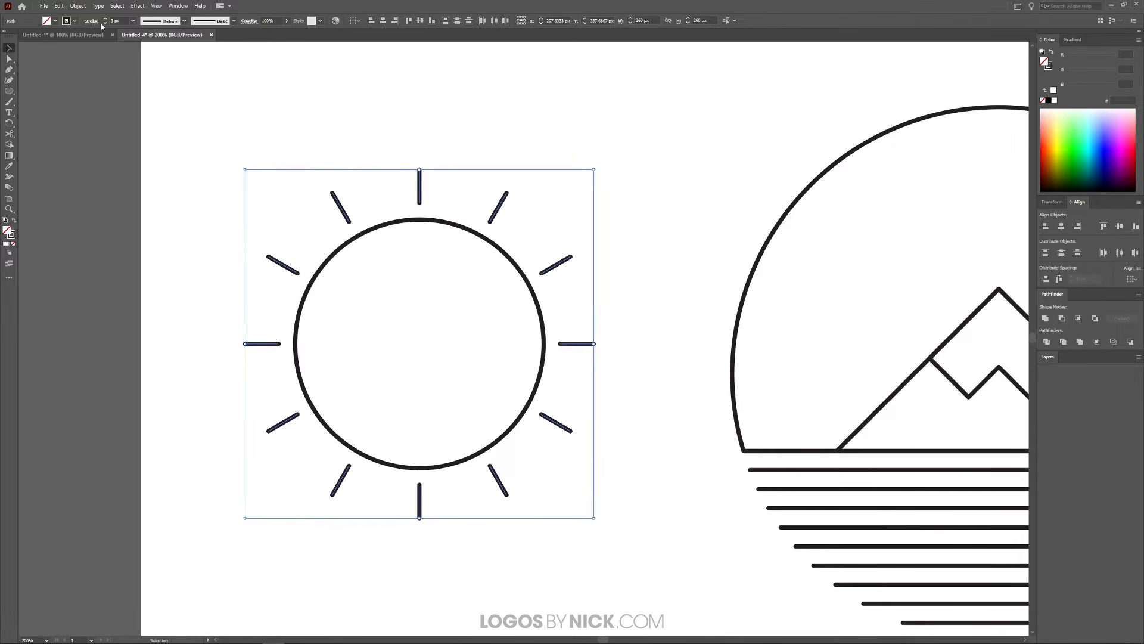
click(59, 5)
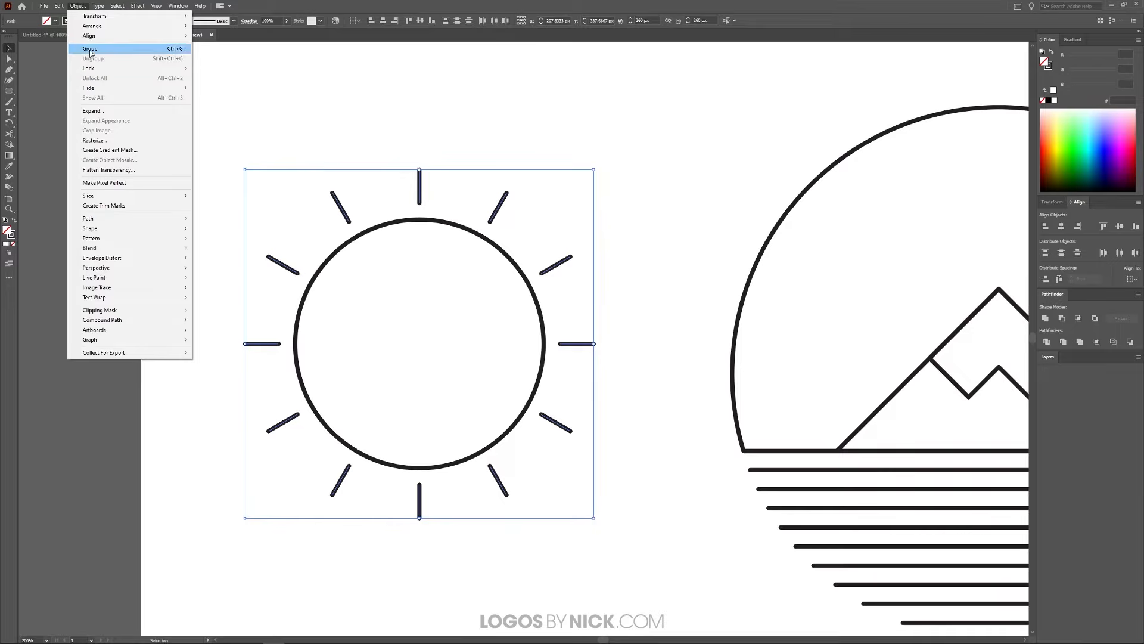
click(90, 48)
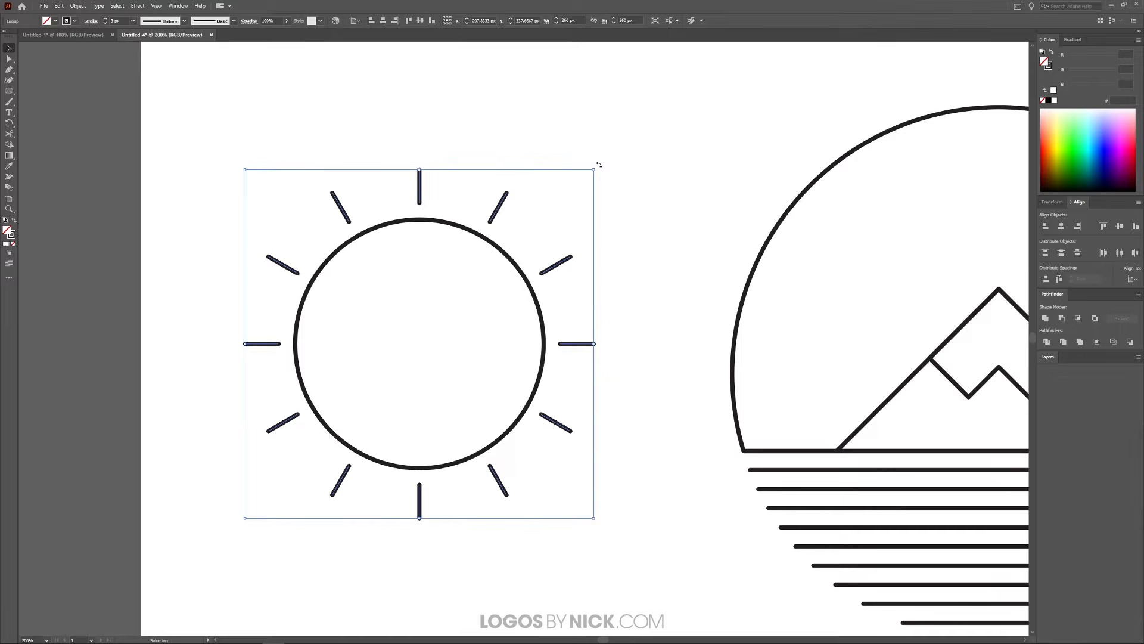
Rotate the ray group by half a ray spacing so a gap sits directly above the sun circle, and compare with the finished reference design
drag(599, 165, 626, 194)
drag(654, 237, 655, 266)
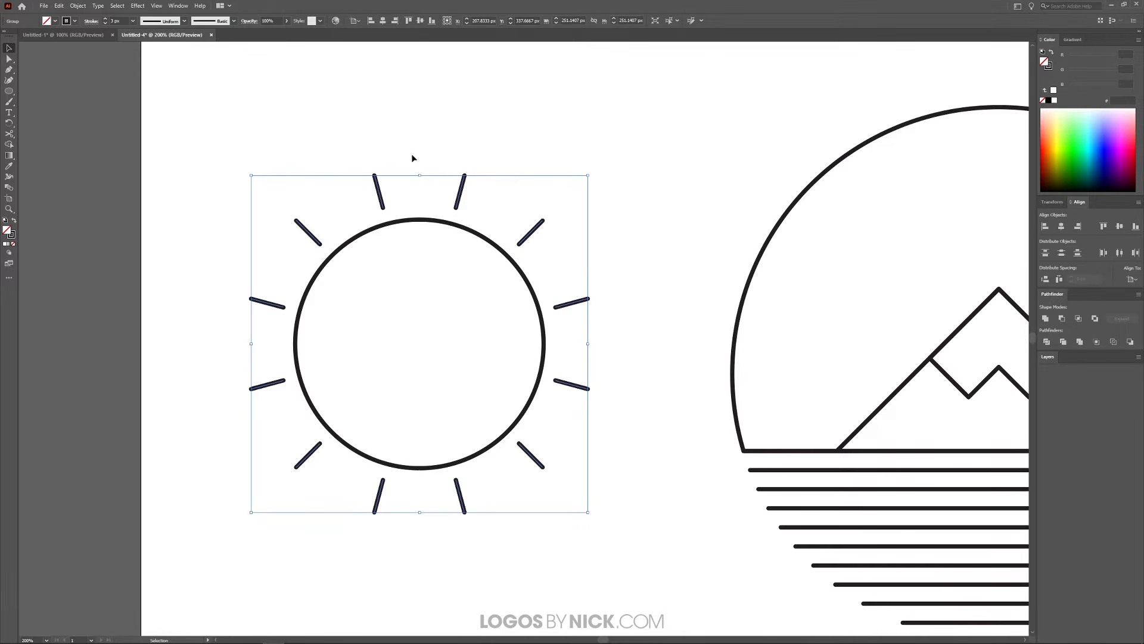
key(ctrl+z)
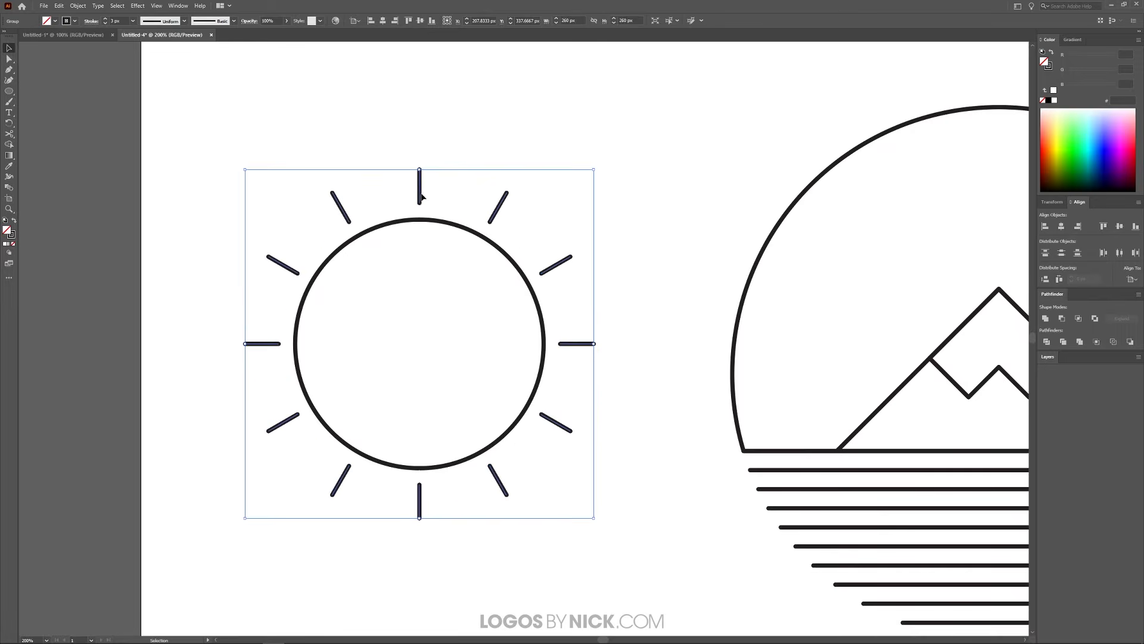
key(ctrl+shift+z)
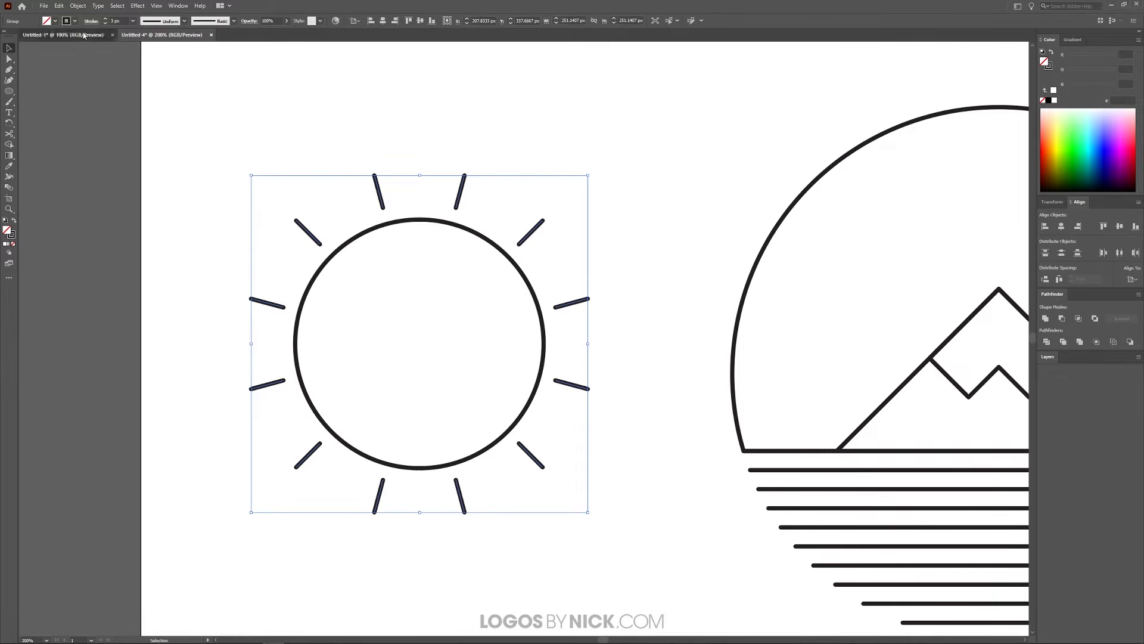
click(63, 34)
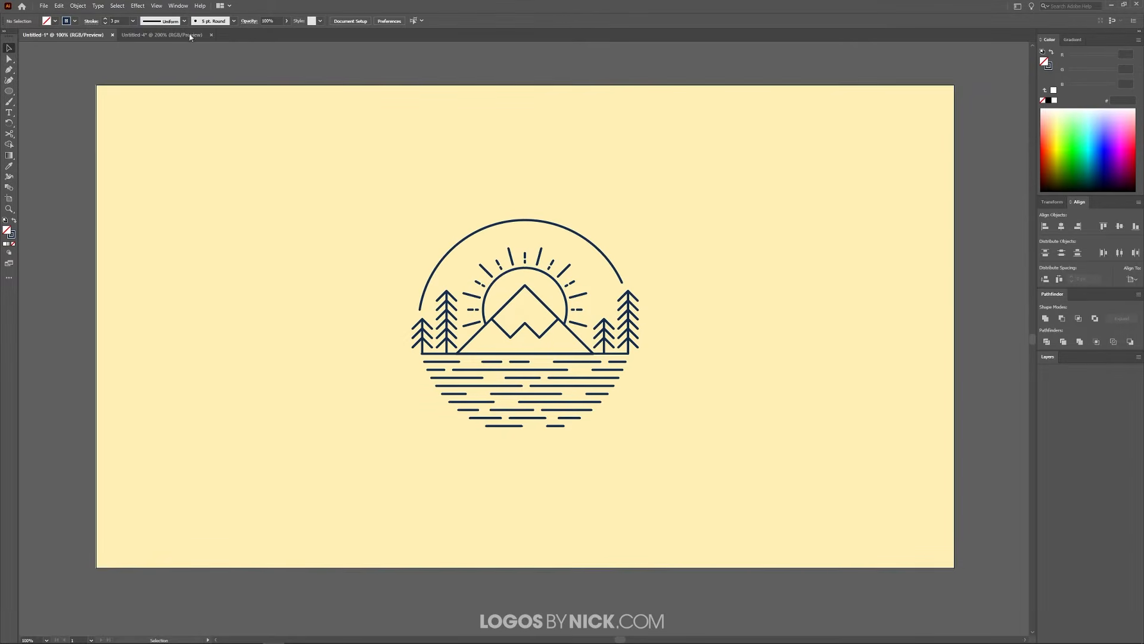
click(162, 35)
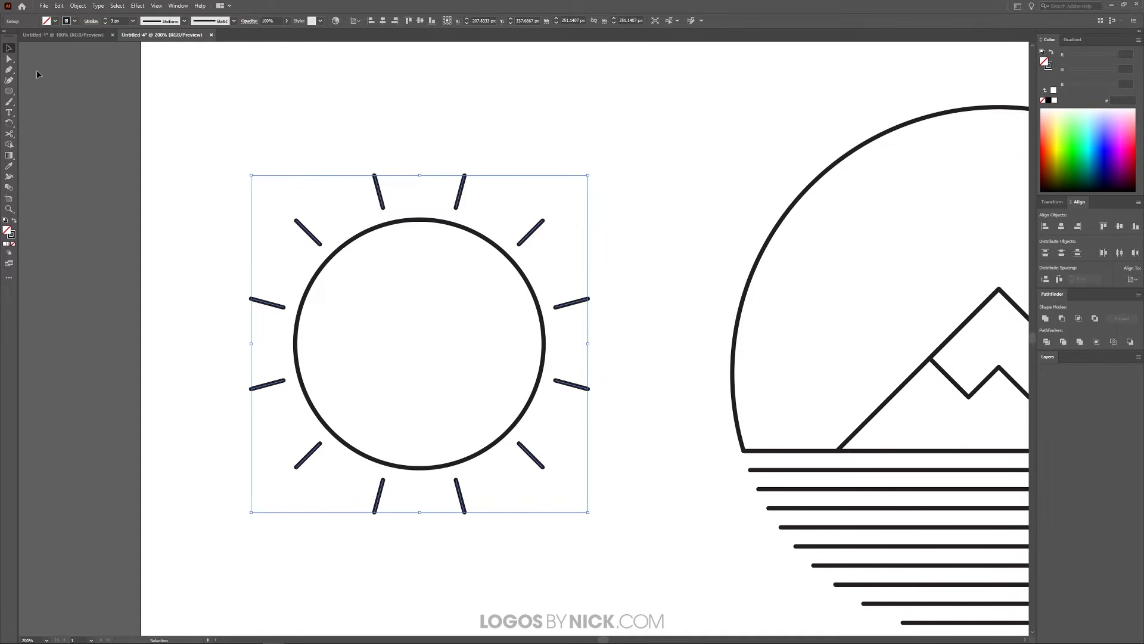
click(606, 309)
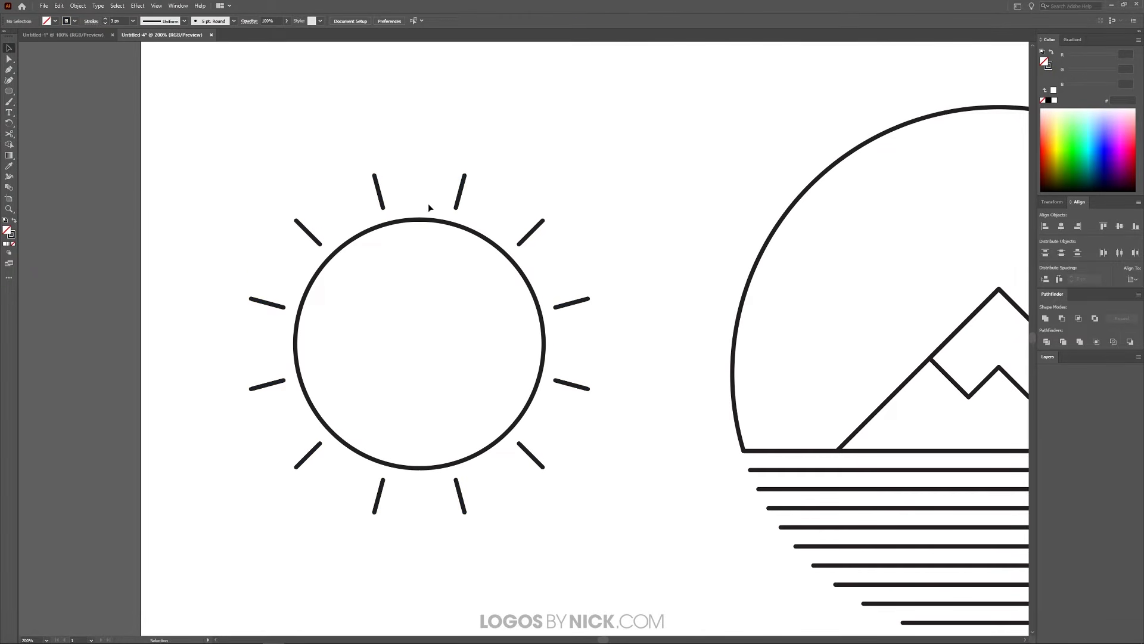
Draw two short vertical dashes with the Pen tool, one above the other, in the gap above the sun circle
scroll(423, 176, up, 3)
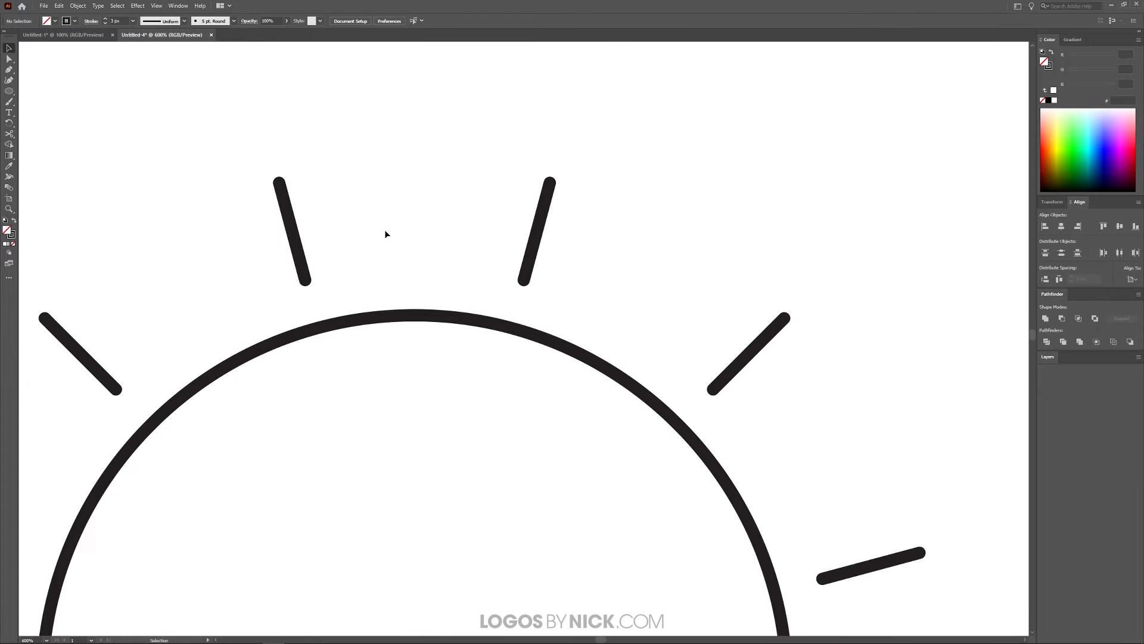
click(9, 69)
click(415, 182)
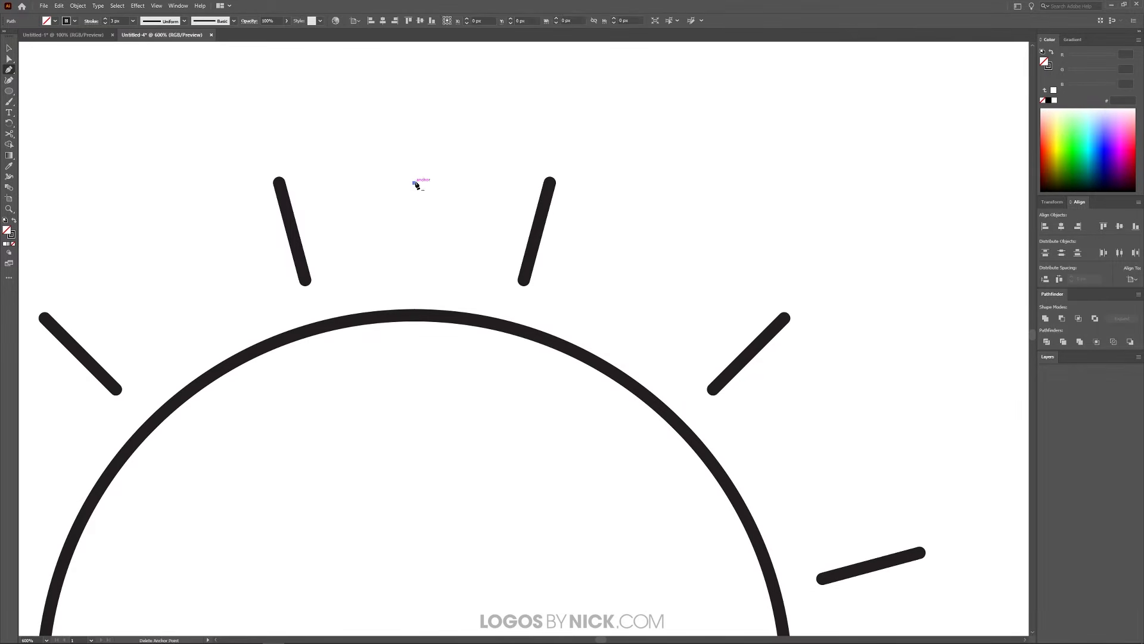
shift+click(415, 213)
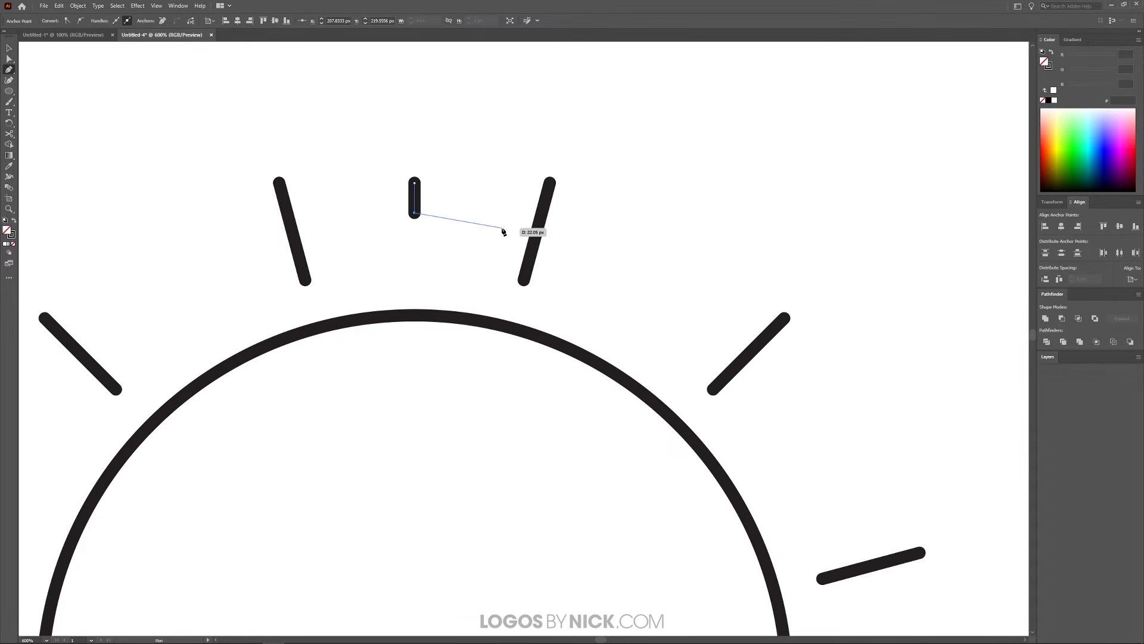
key(Escape)
click(414, 233)
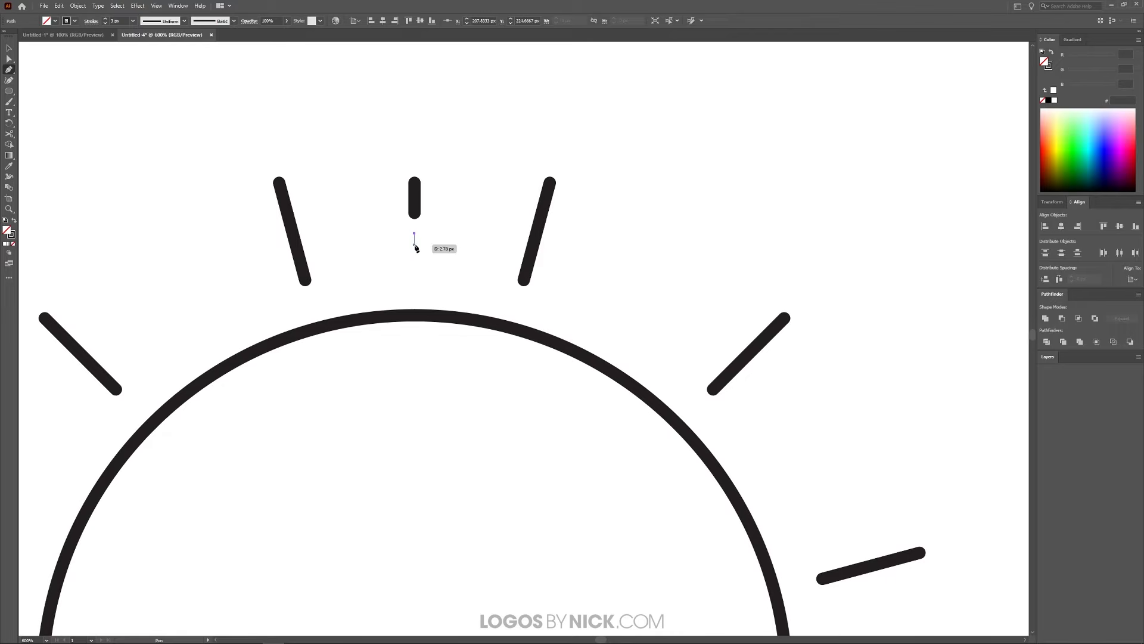
click(416, 250)
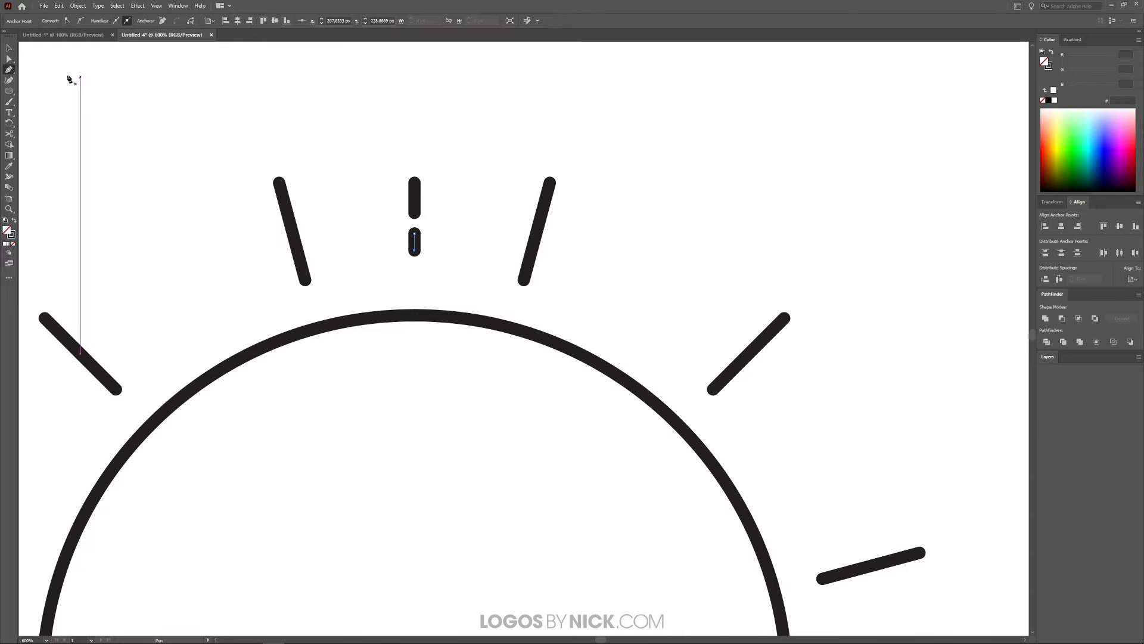
Select both short dashes, nudge them slightly down towards the sun circle and group them
click(9, 48)
drag(387, 161, 442, 277)
key(Down)
key(Down)
key(Up)
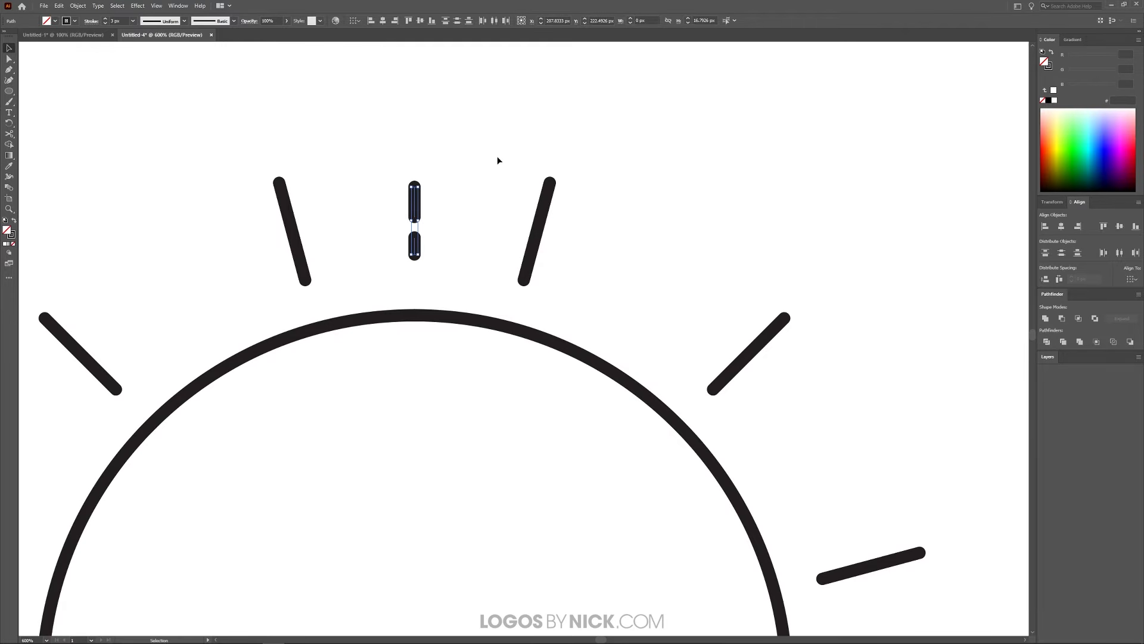
key(Down)
click(78, 6)
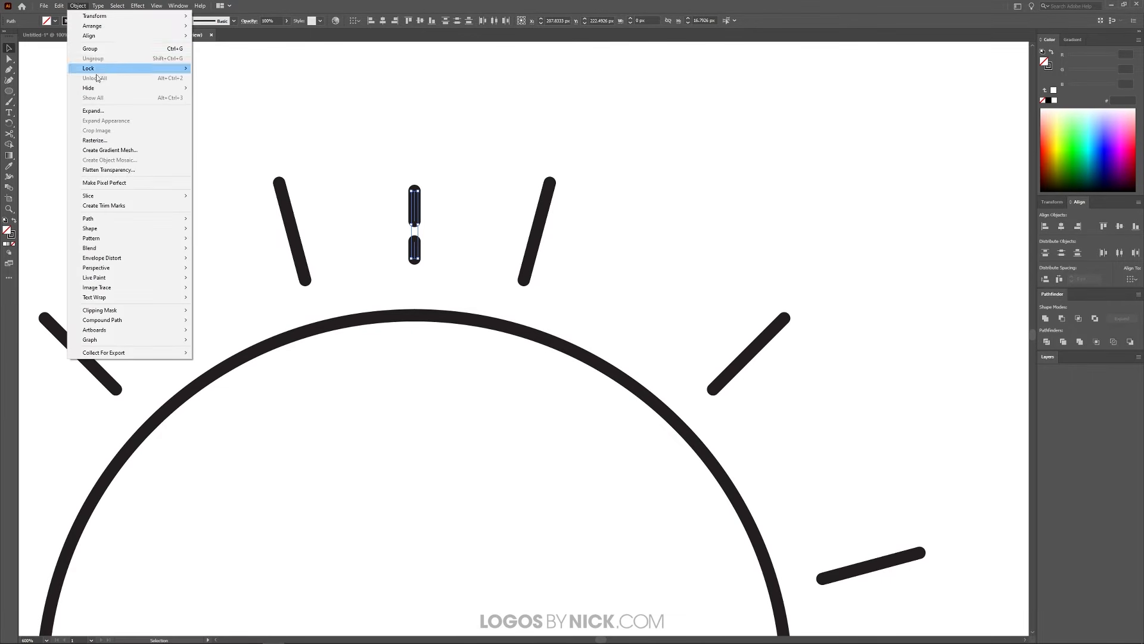
click(85, 48)
Make a copy of the dash group rotated 30° about the sun circle's centre
scroll(434, 151, down, 3)
scroll(466, 216, up, 1)
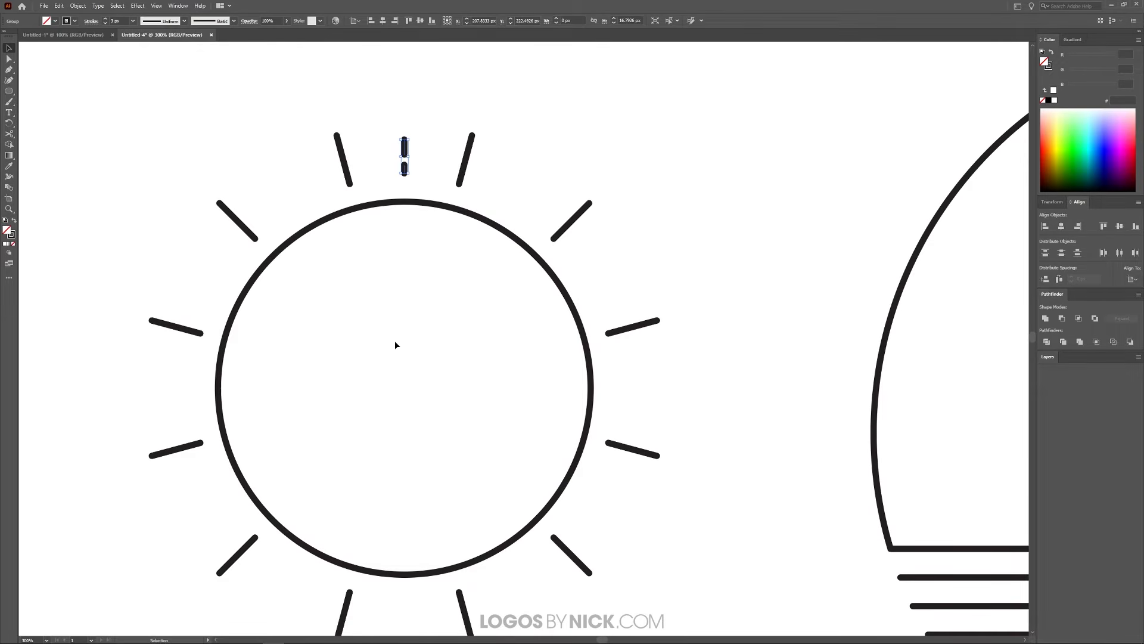
scroll(413, 268, down, 1)
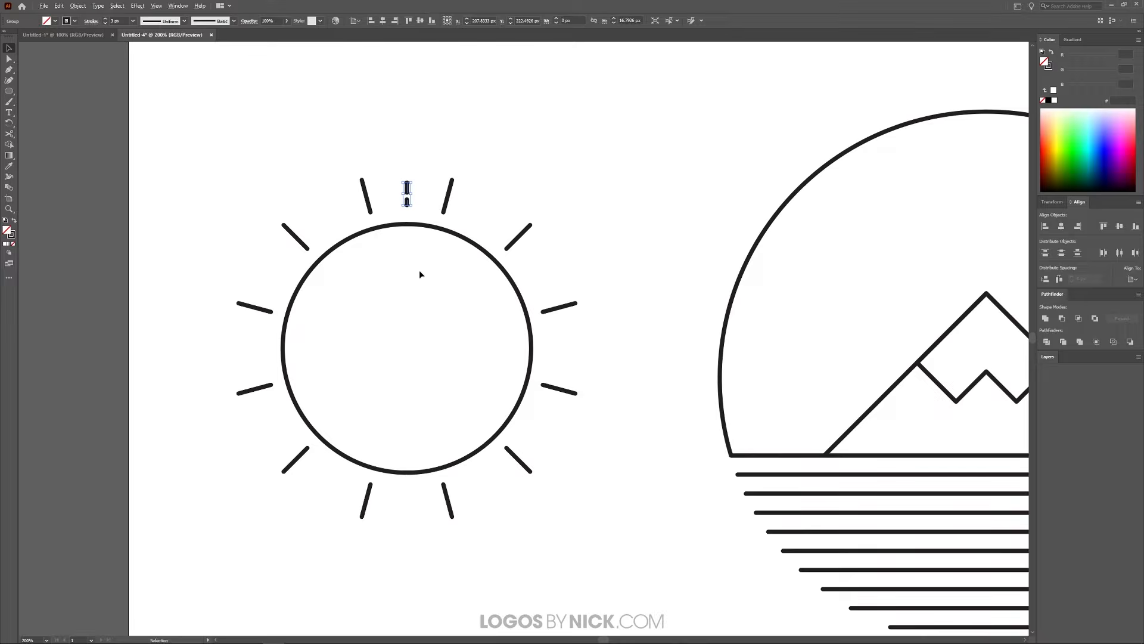
scroll(420, 271, up, 1)
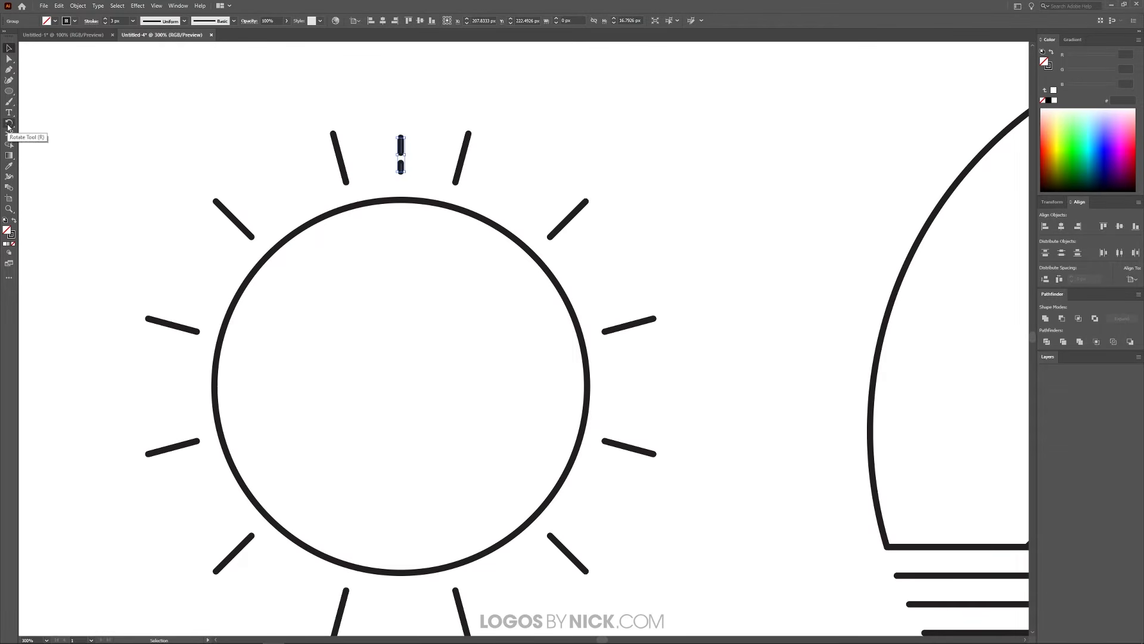
click(8, 125)
scroll(332, 271, down, 1)
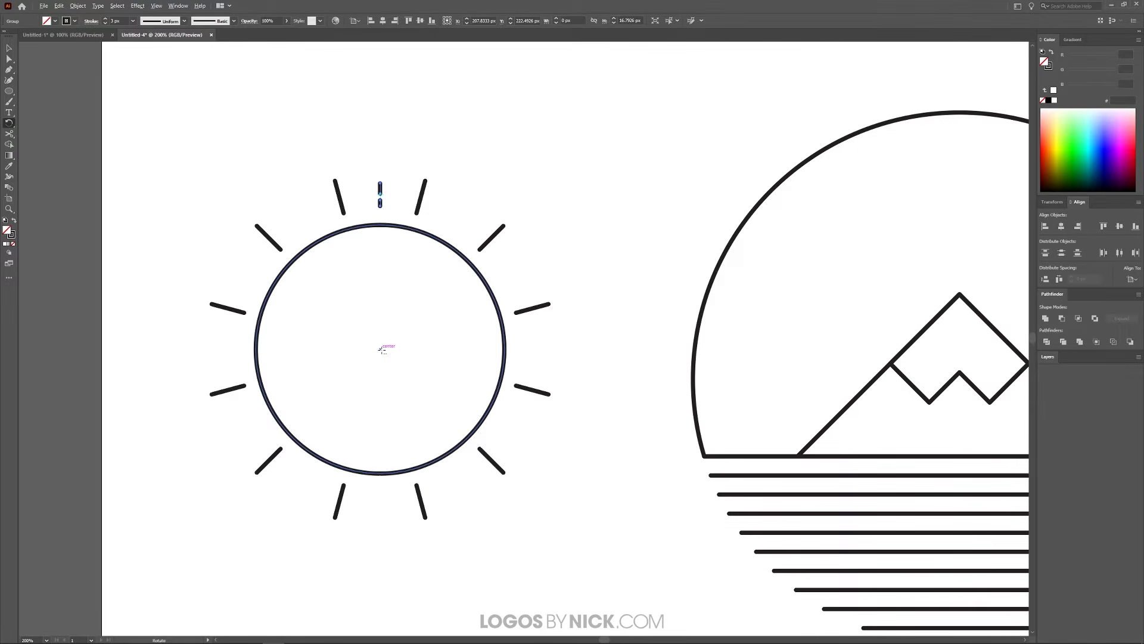
alt+click(380, 350)
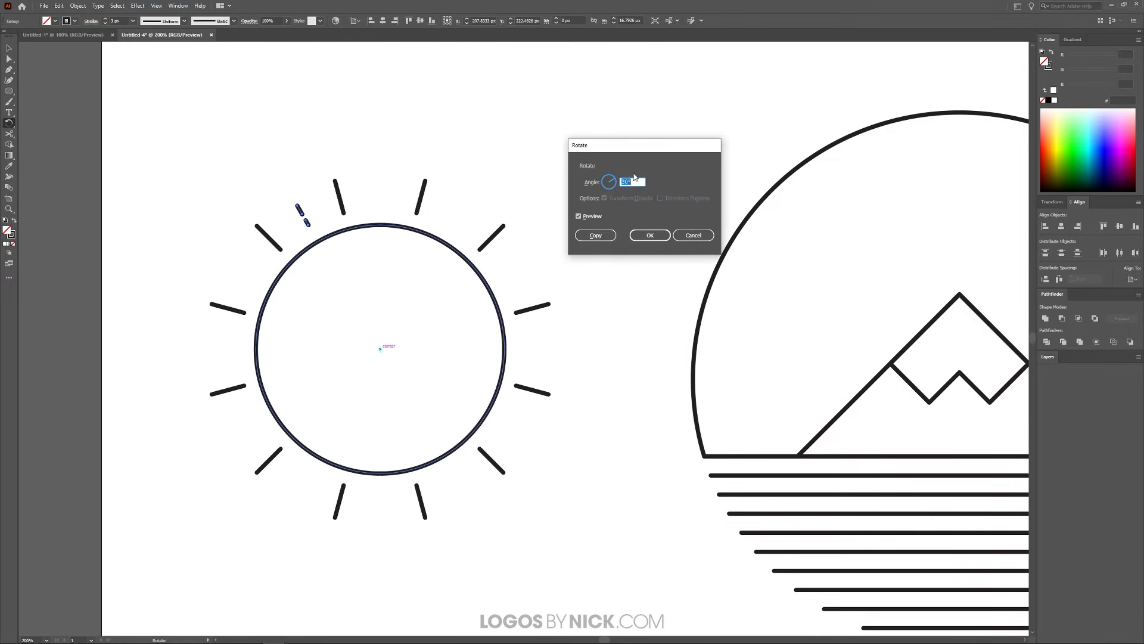
click(595, 235)
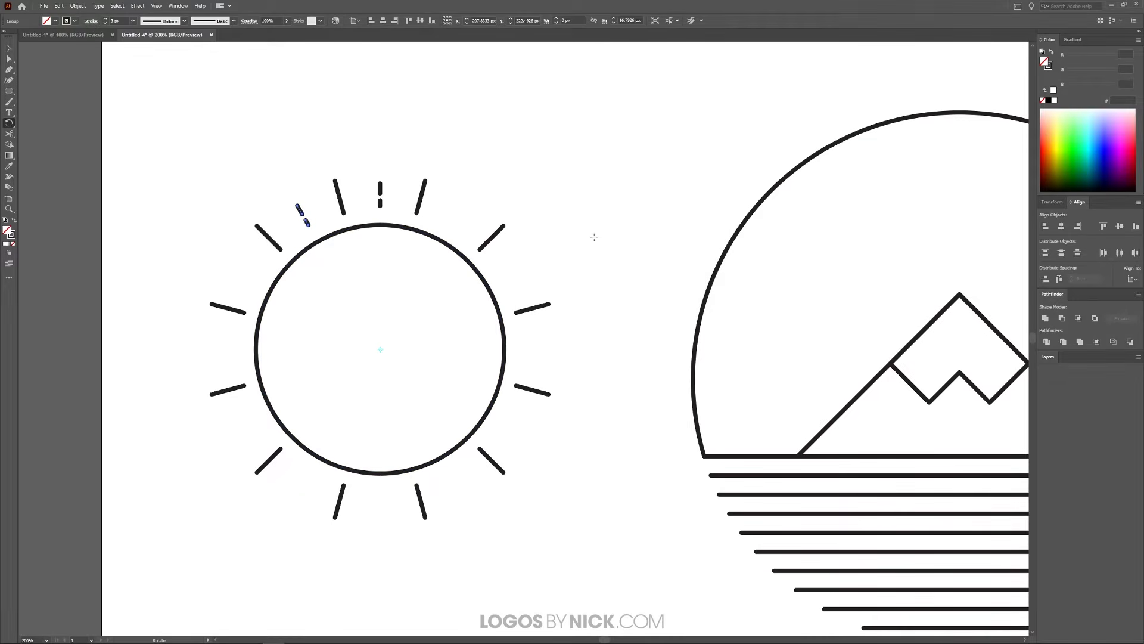
Repeat the rotated dash copy ten more times so a dashed ray fills every gap between the solid rays
key(v)
key(ctrl+d)
key(ctrl+d)
key(ctrl+d)
key(ctrl+d)
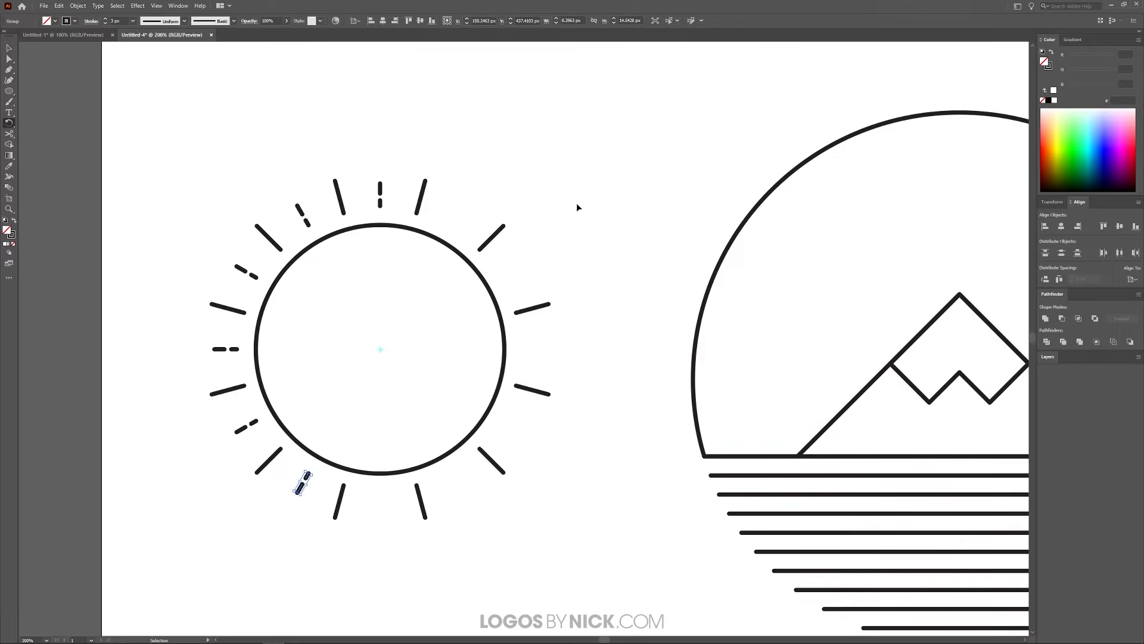
key(ctrl+d)
key(ctrl+d)
key(ctrl+d)
key(ctrl+d)
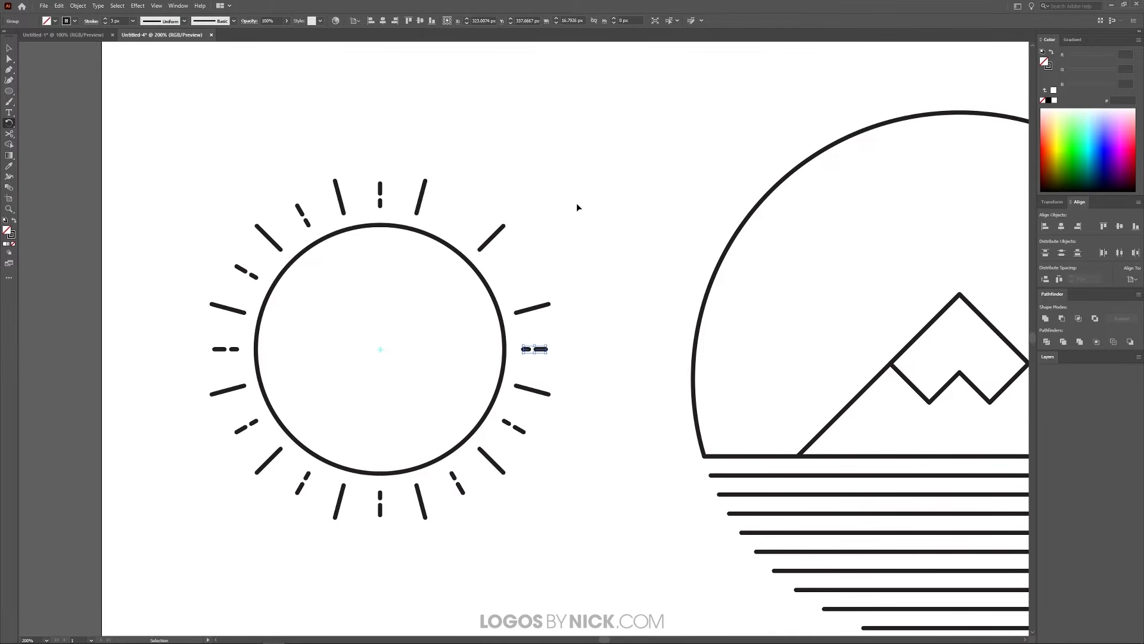
key(ctrl+d)
key(ctrl+d)
key(r)
Select the sun circle with all its rays and dashes, ungroup them and regroup everything as one object
scroll(371, 366, down, 2)
scroll(382, 364, up, 1)
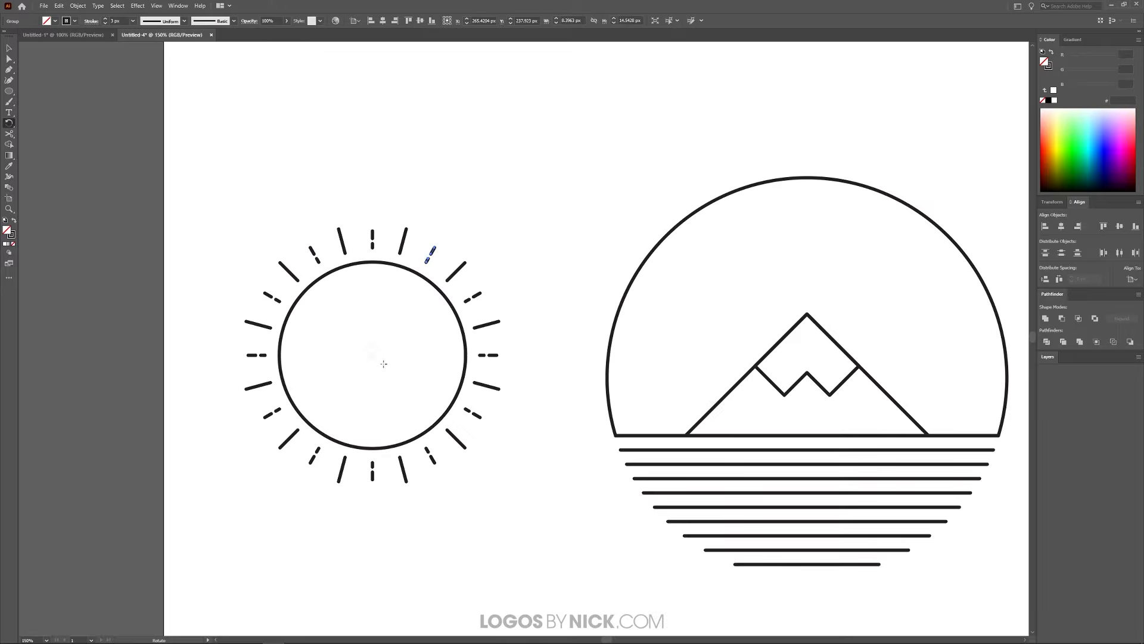
key(v)
drag(206, 148, 528, 520)
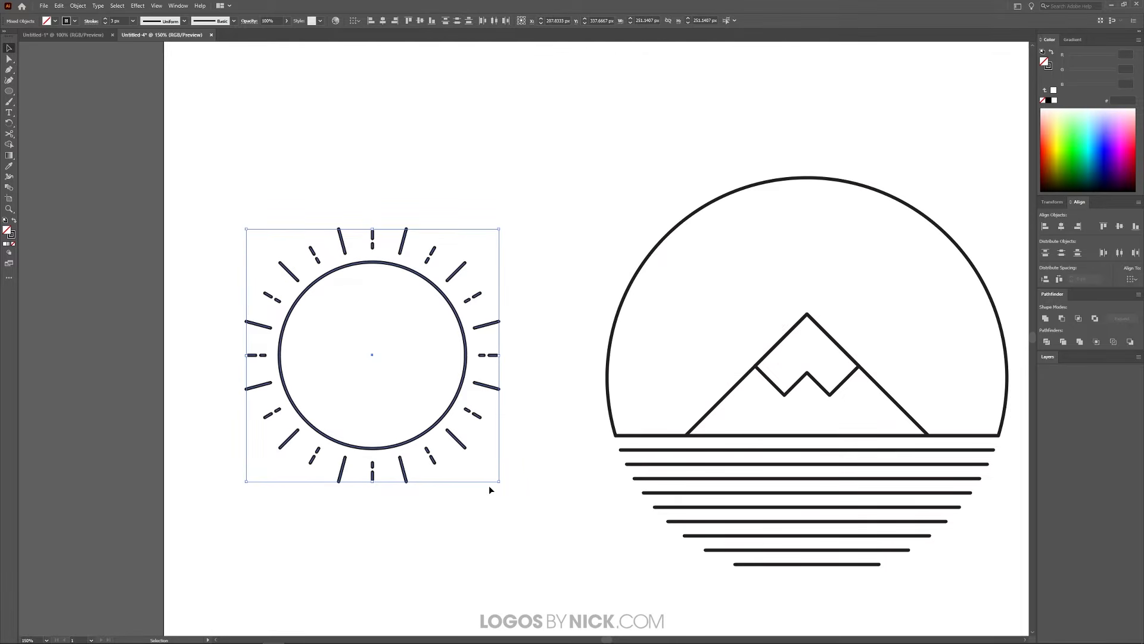
click(78, 6)
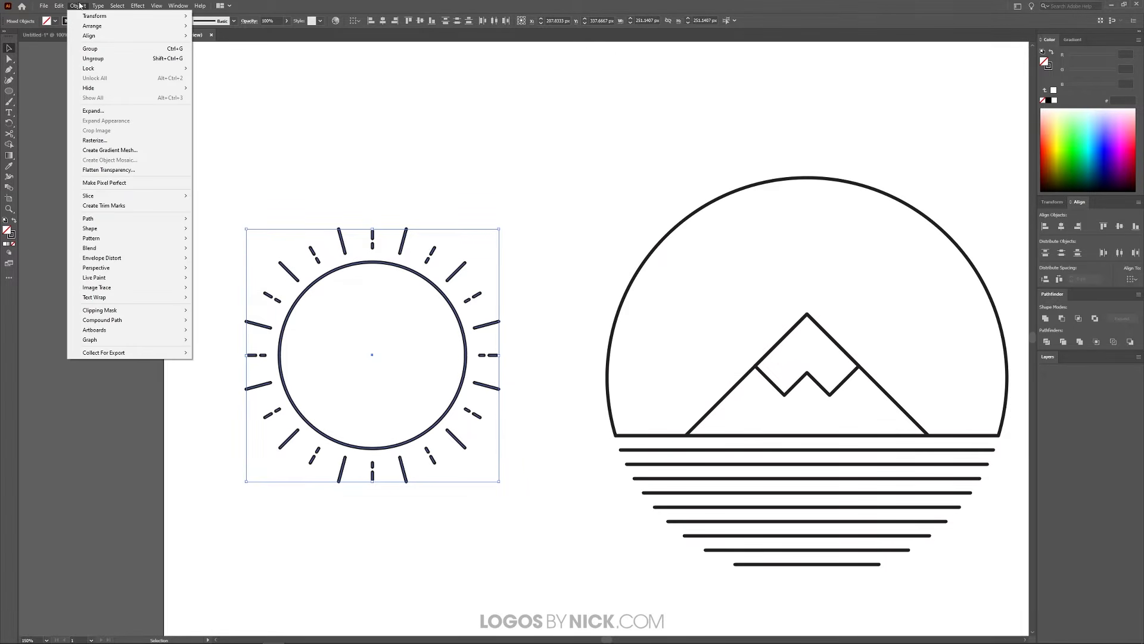
click(115, 60)
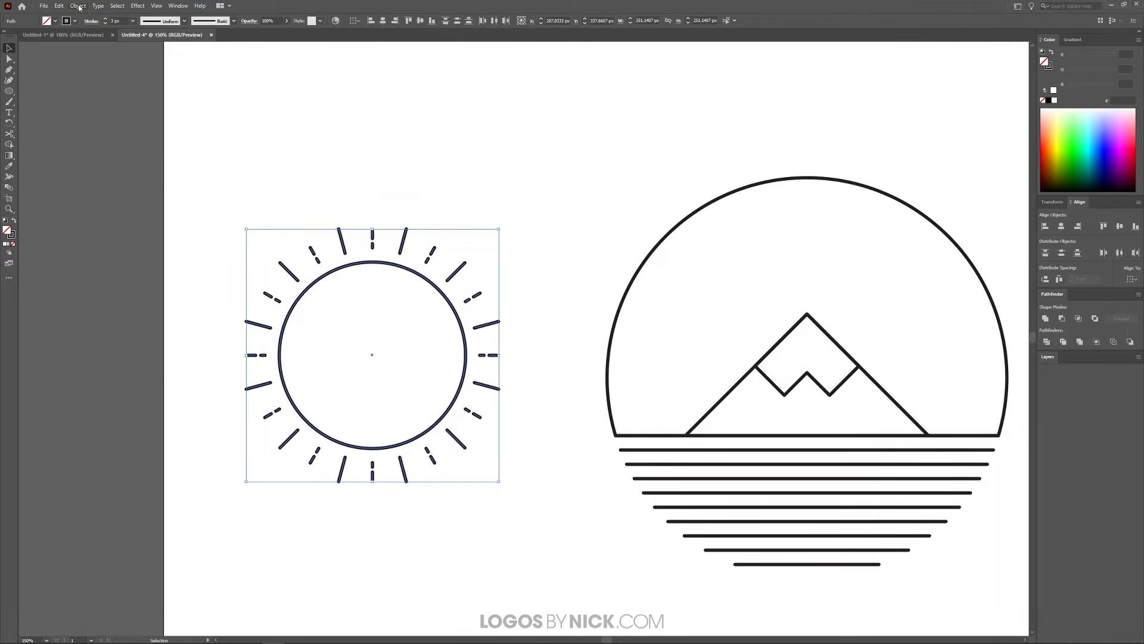
click(78, 5)
click(93, 48)
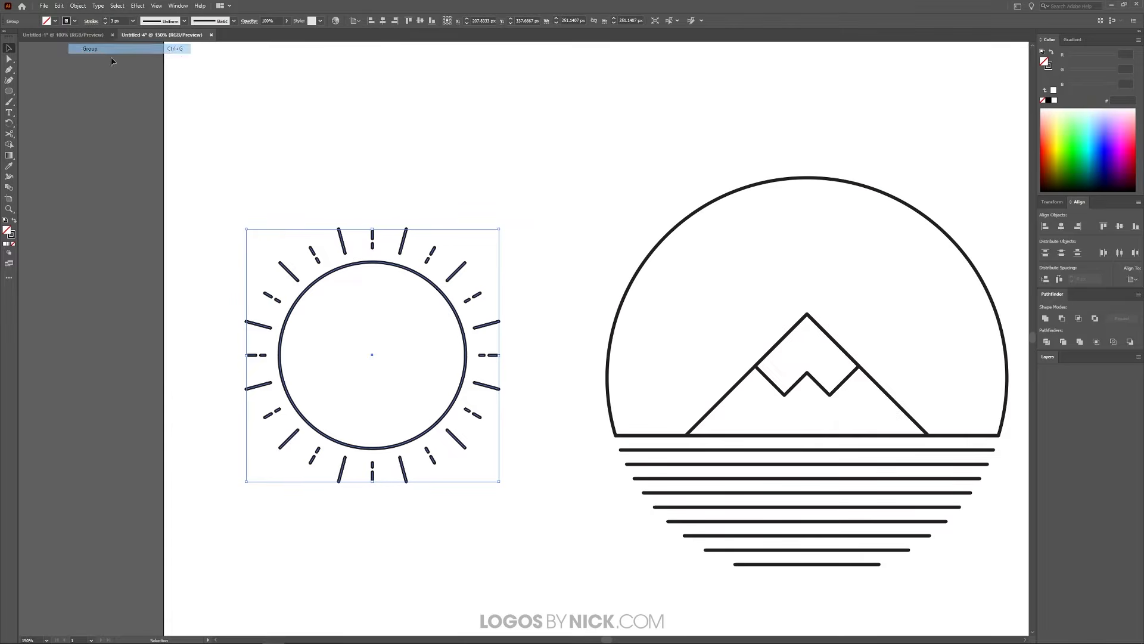
Place the sun group over the mountain, fine-tuning its height with Smart Guides off, and align it on its horizontal centre
drag(567, 397, 353, 360)
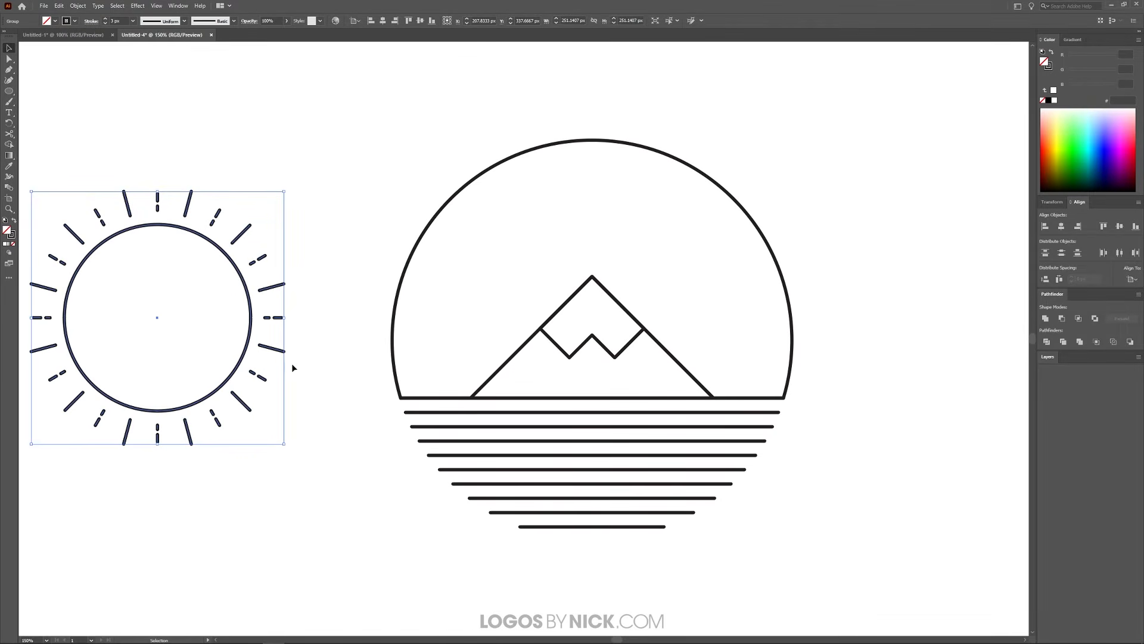
drag(248, 348, 681, 363)
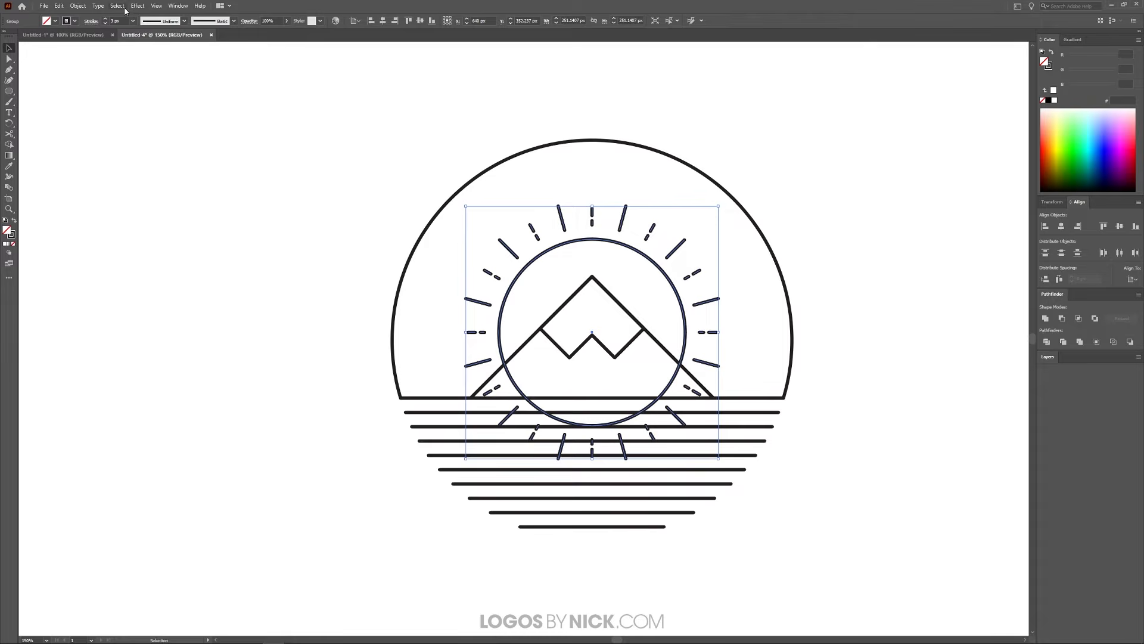
click(156, 6)
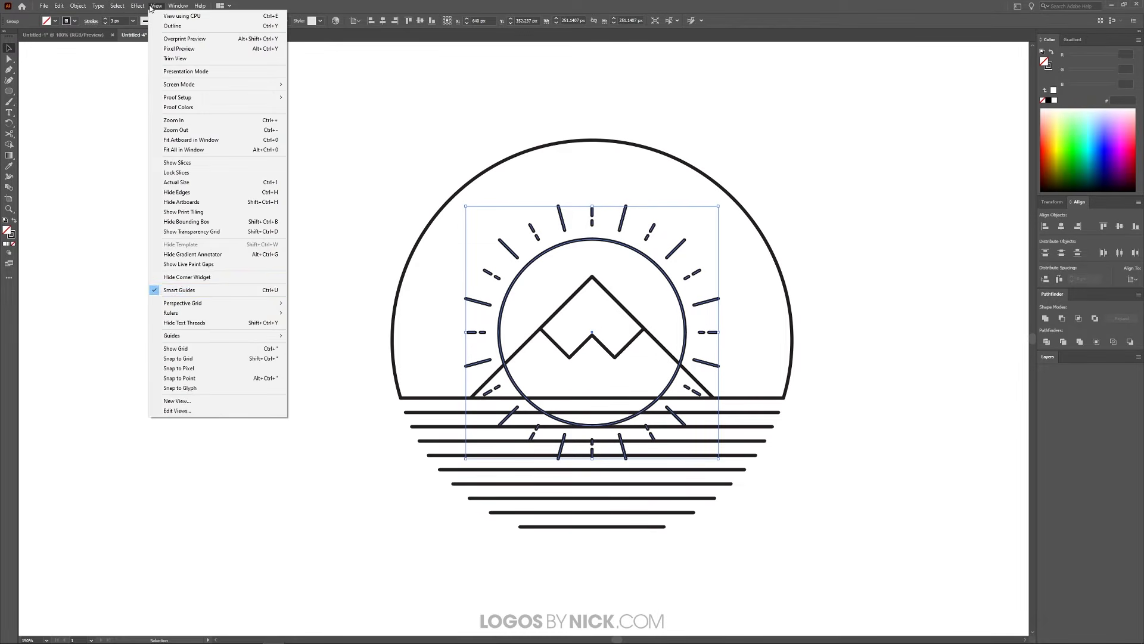
click(182, 291)
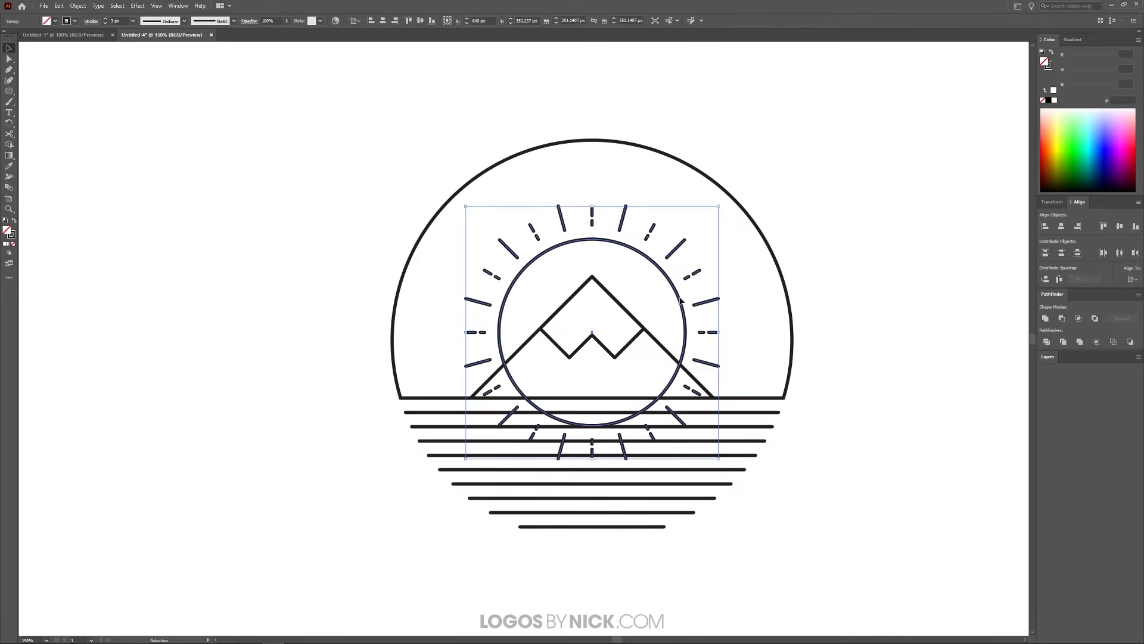
drag(677, 294, 677, 286)
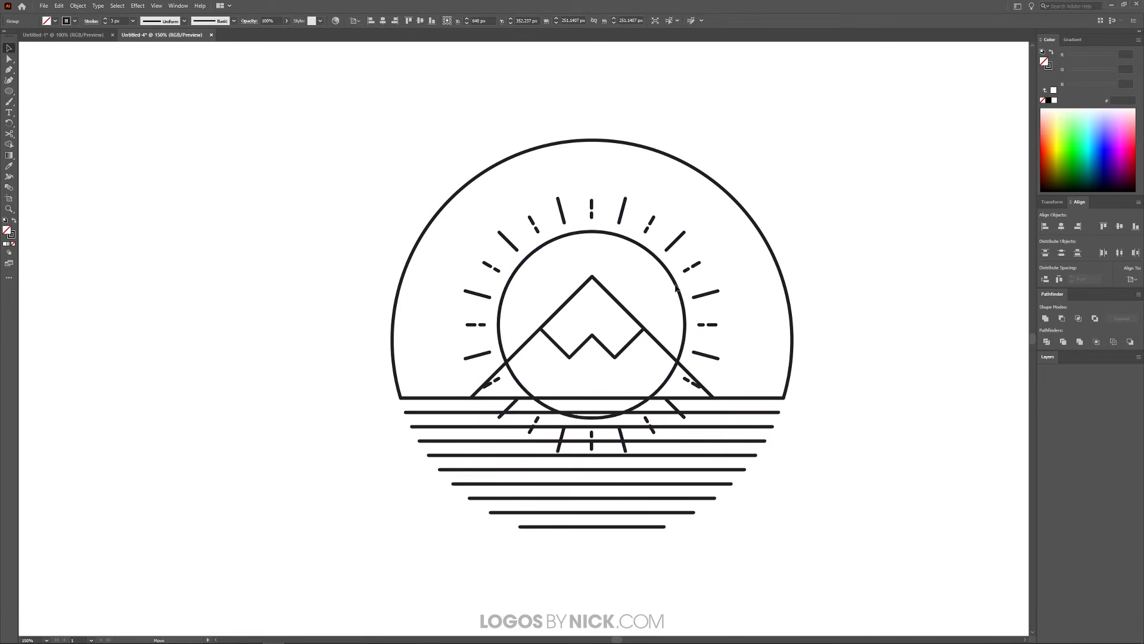
click(383, 20)
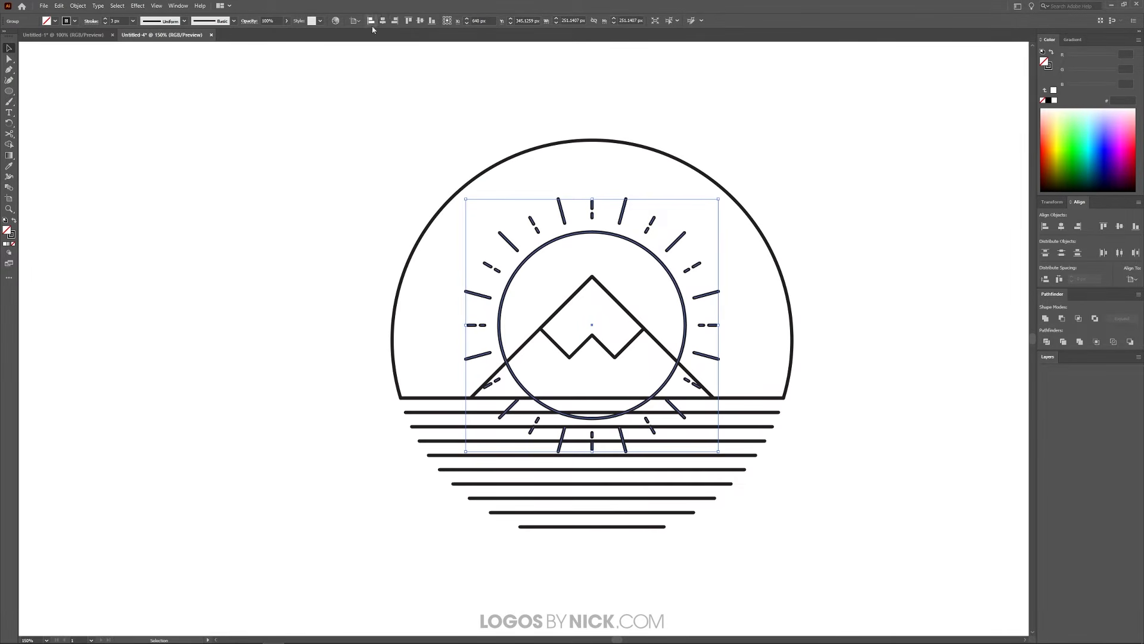
Scale the sun group proportionally to about 212 px and nudge it down 11 px so the circle's bottom sits at the horizon line
drag(592, 453, 600, 413)
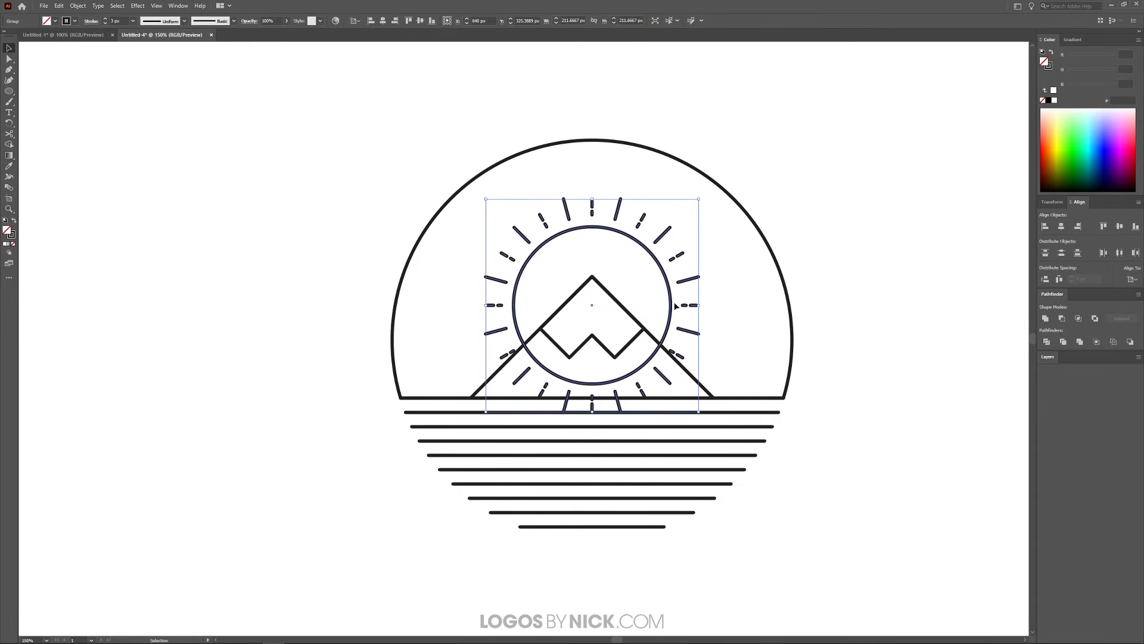
key(Down)
key(Down)
key(Down)
key(Down)
key(Down)
key(Down)
key(Down)
key(Down)
key(Down)
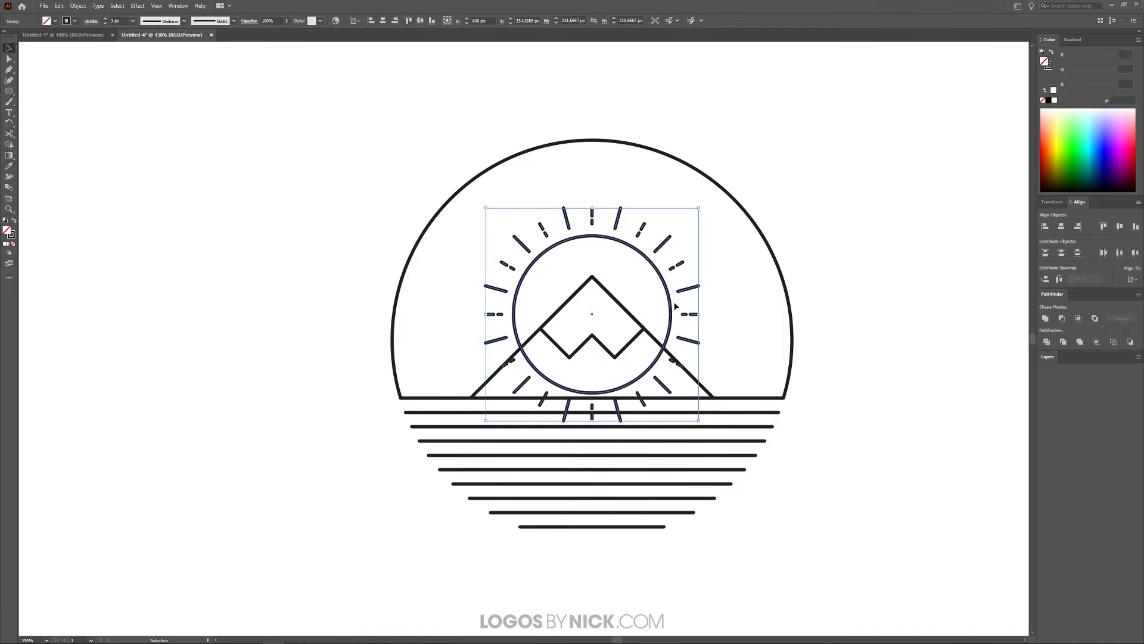
key(Down)
key(Down)
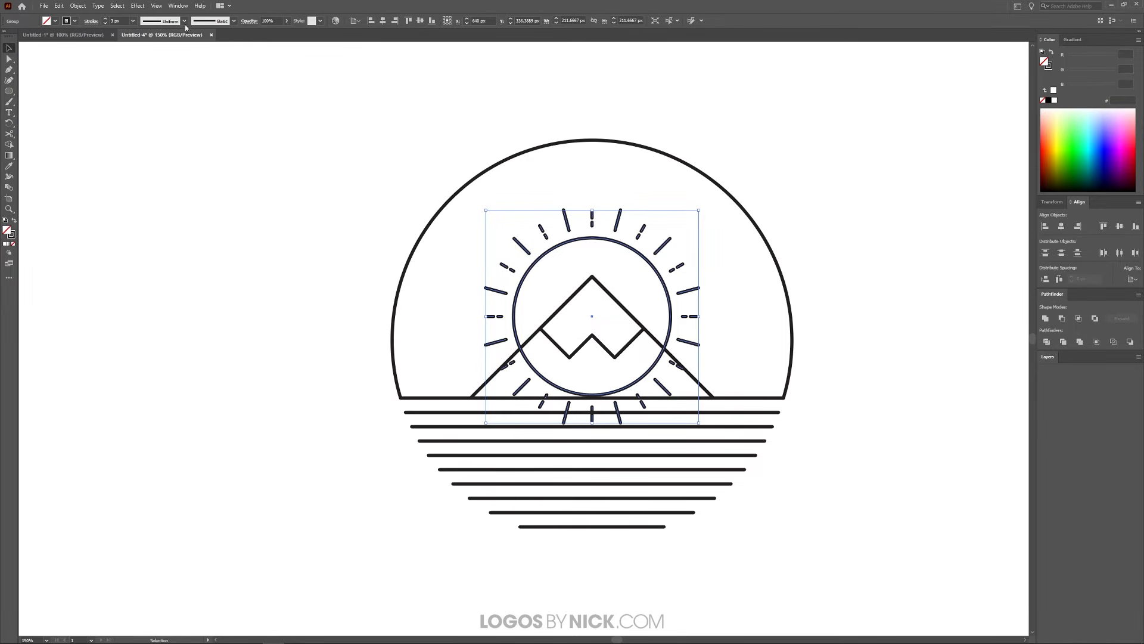
Ungroup the sun so that its circle, rays and dashes become separate objects
click(78, 5)
mouse_move(84, 19)
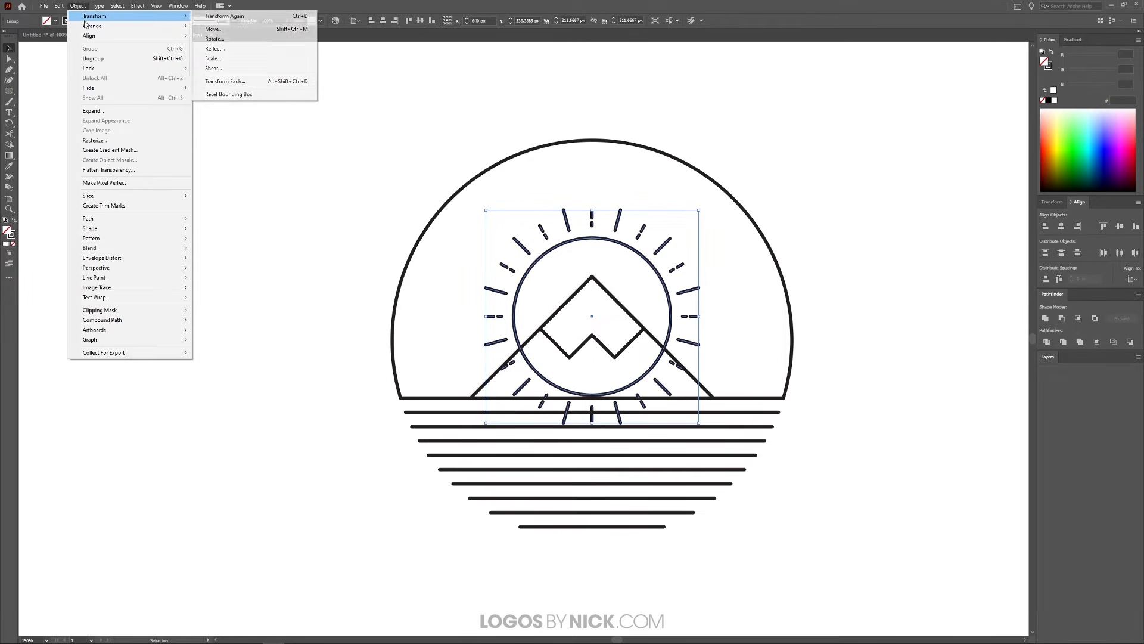
click(94, 58)
key(ctrl+h)
click(836, 247)
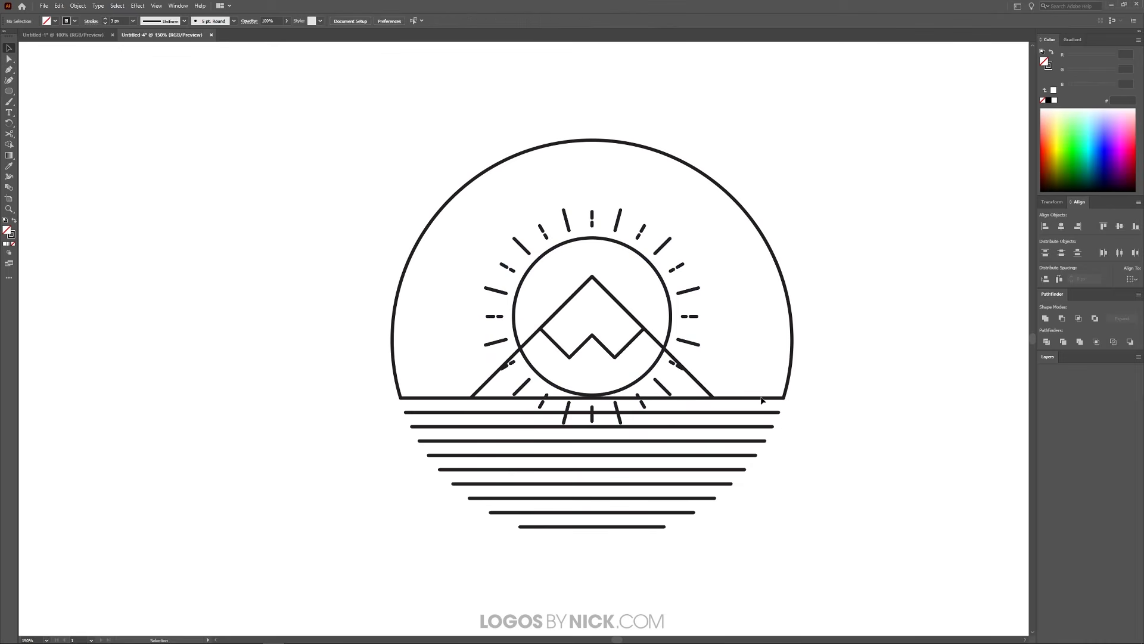
Delete the sun's lower-left rays that overlap the mountain and horizon: the two dashed rays and the solid one between them
scroll(567, 394, up, 3)
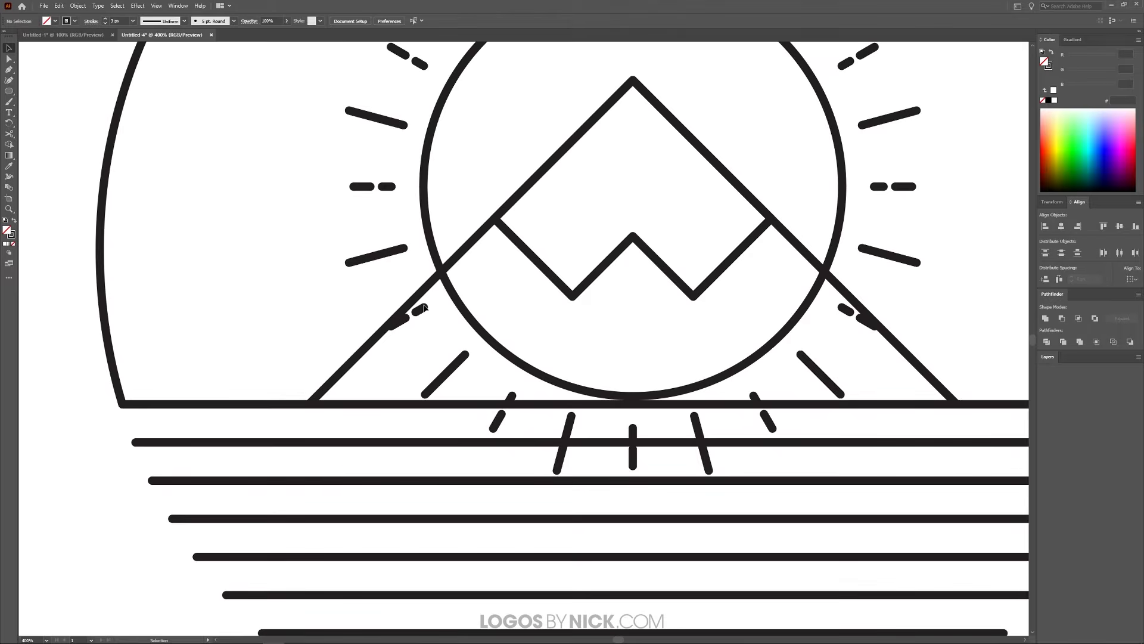
click(421, 309)
key(Delete)
click(405, 323)
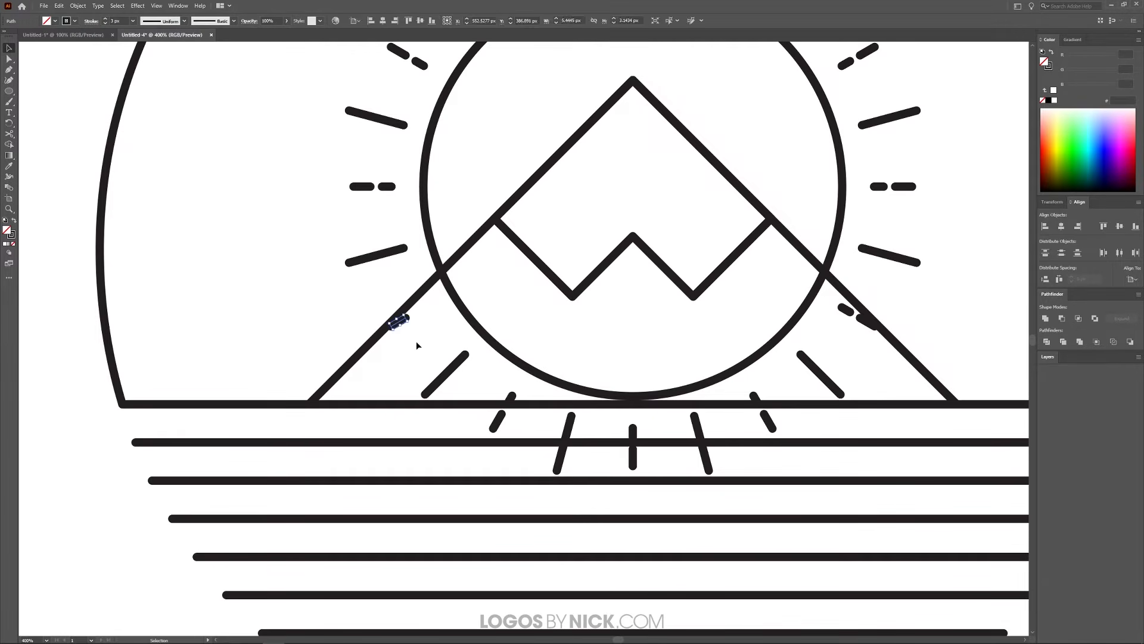
key(Delete)
click(450, 368)
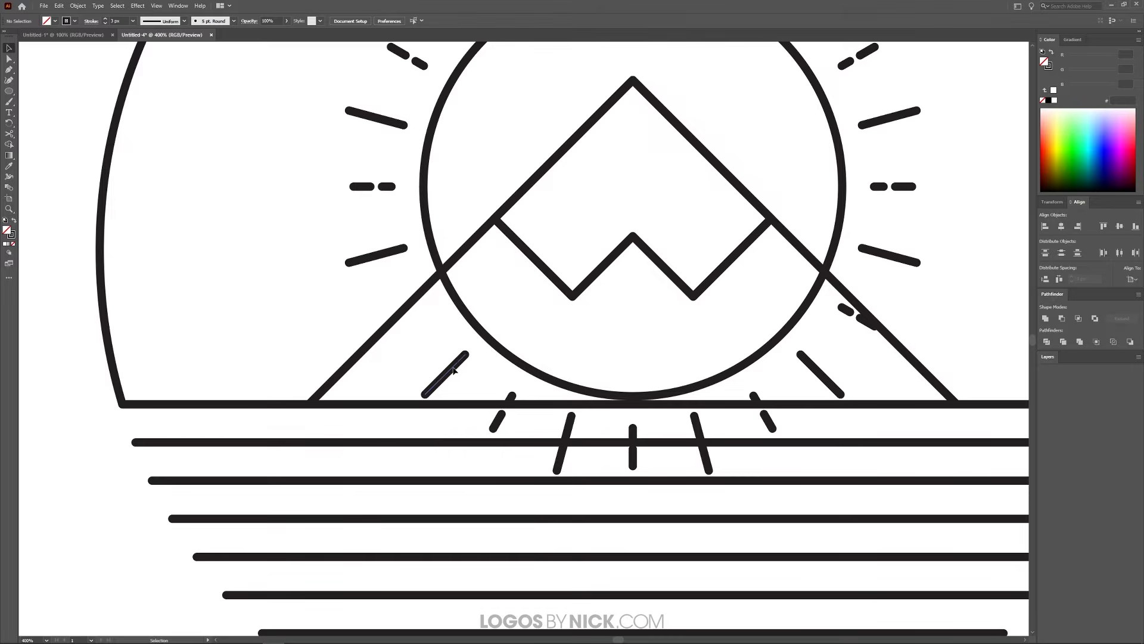
key(Delete)
mouse_move(503, 384)
mouse_down()
mouse_move(519, 398)
mouse_move(509, 399)
mouse_up()
key(Delete)
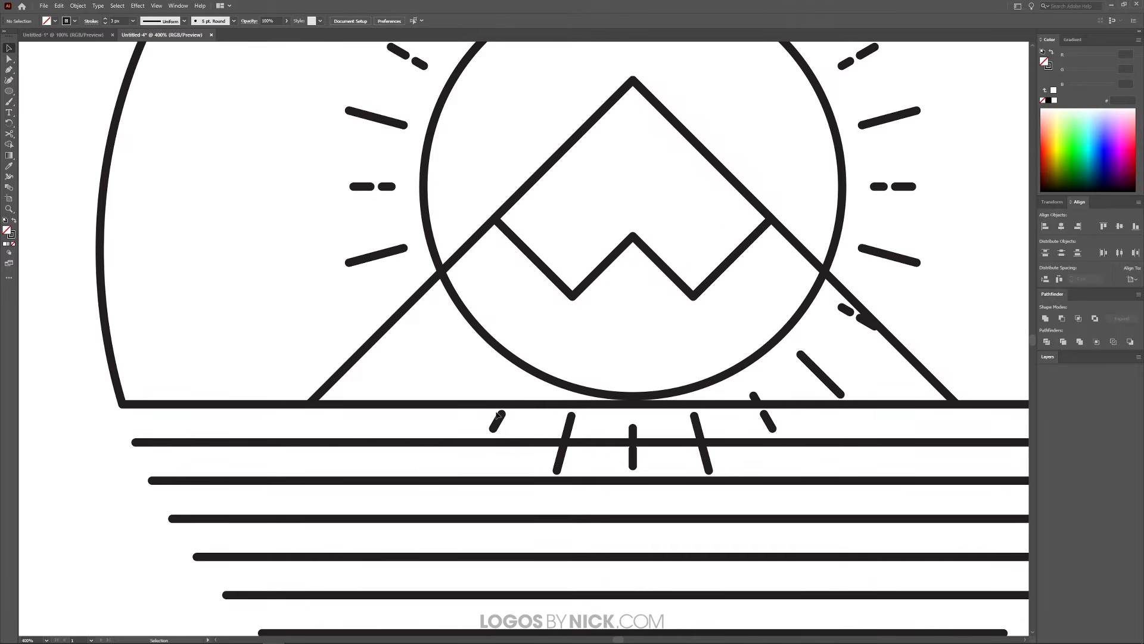
click(486, 404)
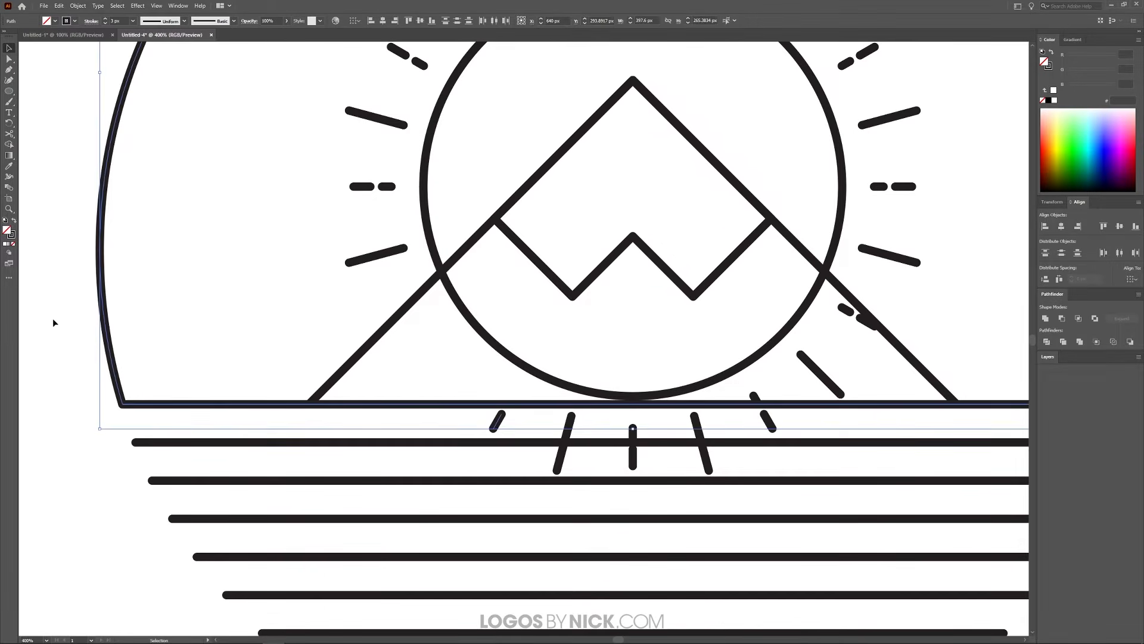
click(257, 350)
click(494, 425)
key(Delete)
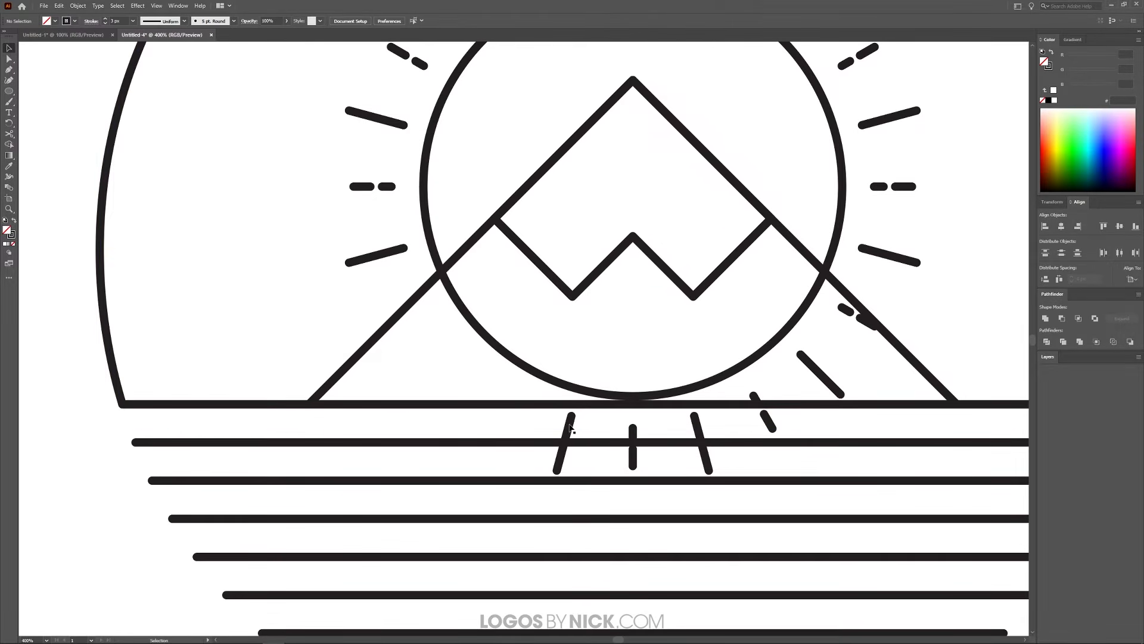
Delete the two solid rays and the central dashed ray that lie below the horizon line
click(570, 427)
key(Delete)
drag(645, 428, 636, 463)
key(Delete)
key(Delete)
drag(714, 459, 670, 460)
key(Delete)
Delete the sun's lower-right rays that overlap the mountain and horizon: the two dashed rays and the solid one between them
drag(799, 422, 738, 422)
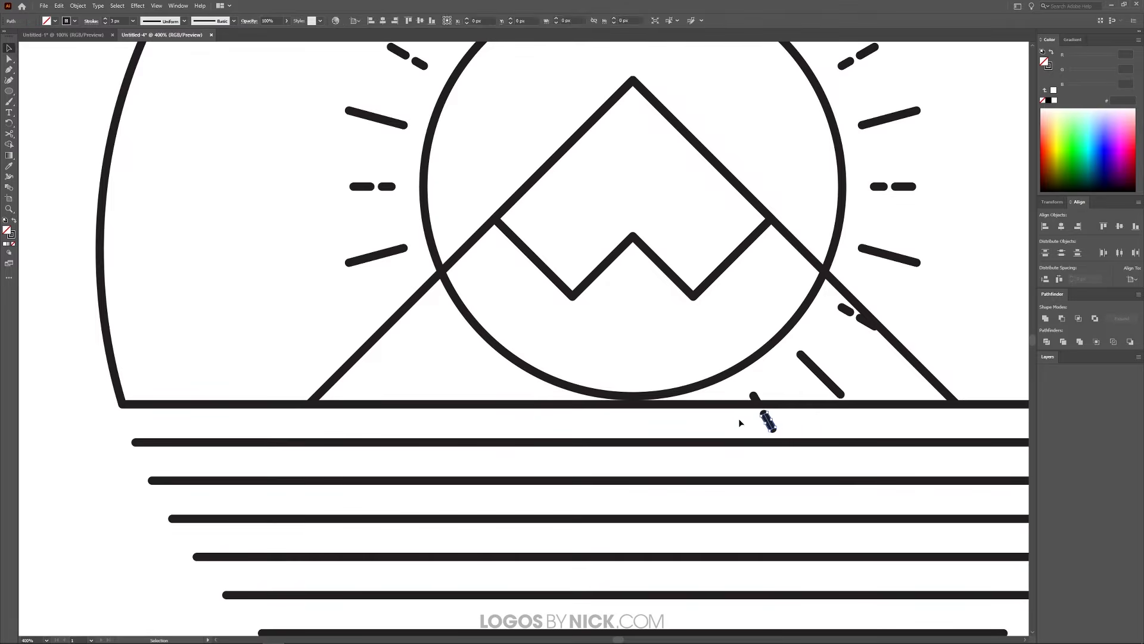
key(Delete)
drag(775, 380, 743, 396)
key(Delete)
drag(826, 358, 804, 378)
key(Delete)
key(Delete)
drag(846, 309, 863, 318)
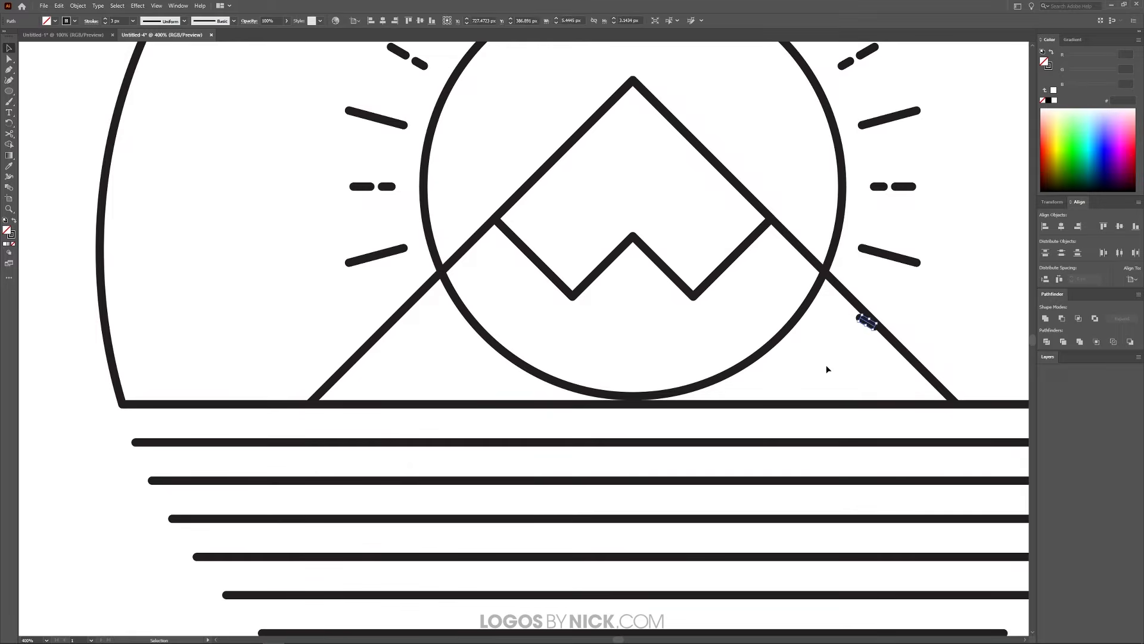
key(Delete)
Remove the part of the sun circle inside the mountain with the Shape Builder tool, using the circle and mountain shapes
scroll(468, 355, down, 2)
scroll(491, 357, up, 1)
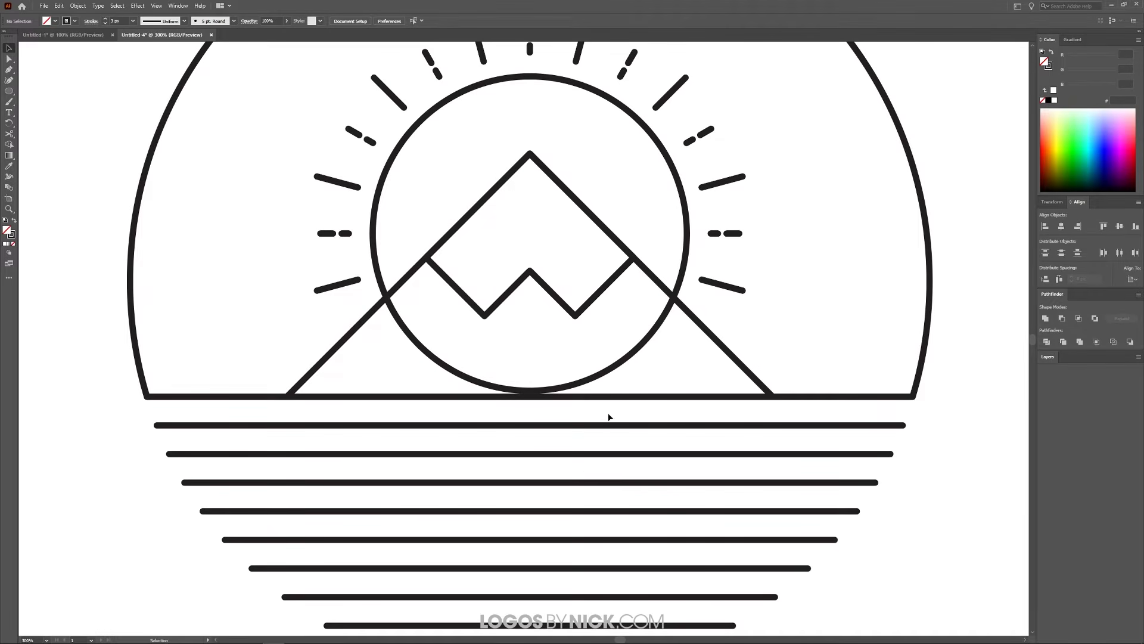
scroll(608, 416, down, 1)
scroll(404, 255, up, 1)
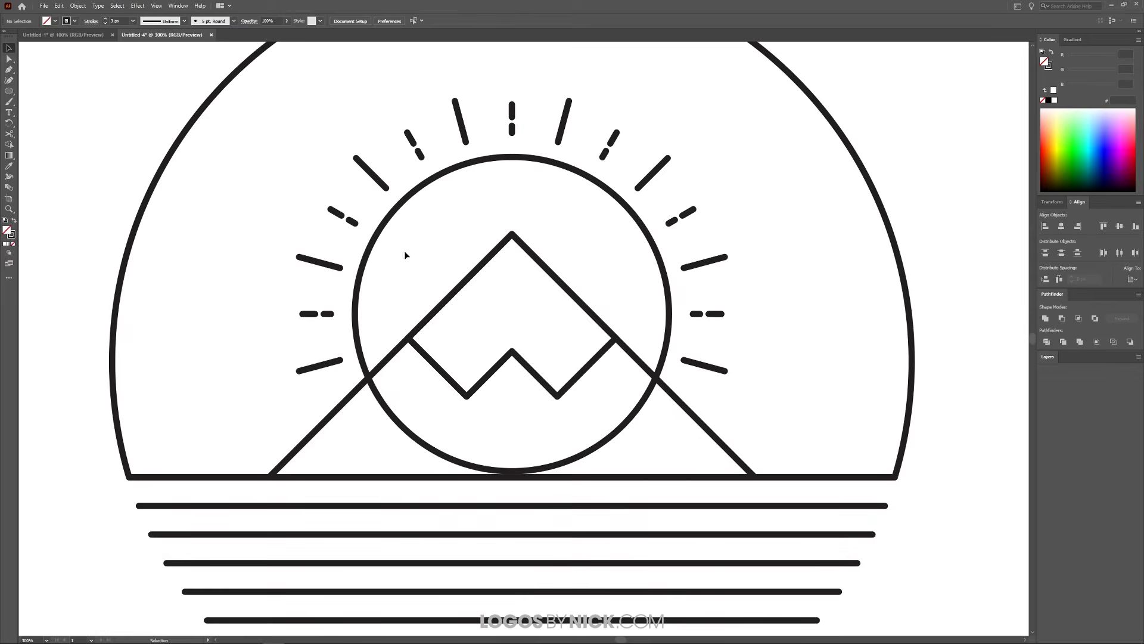
click(364, 260)
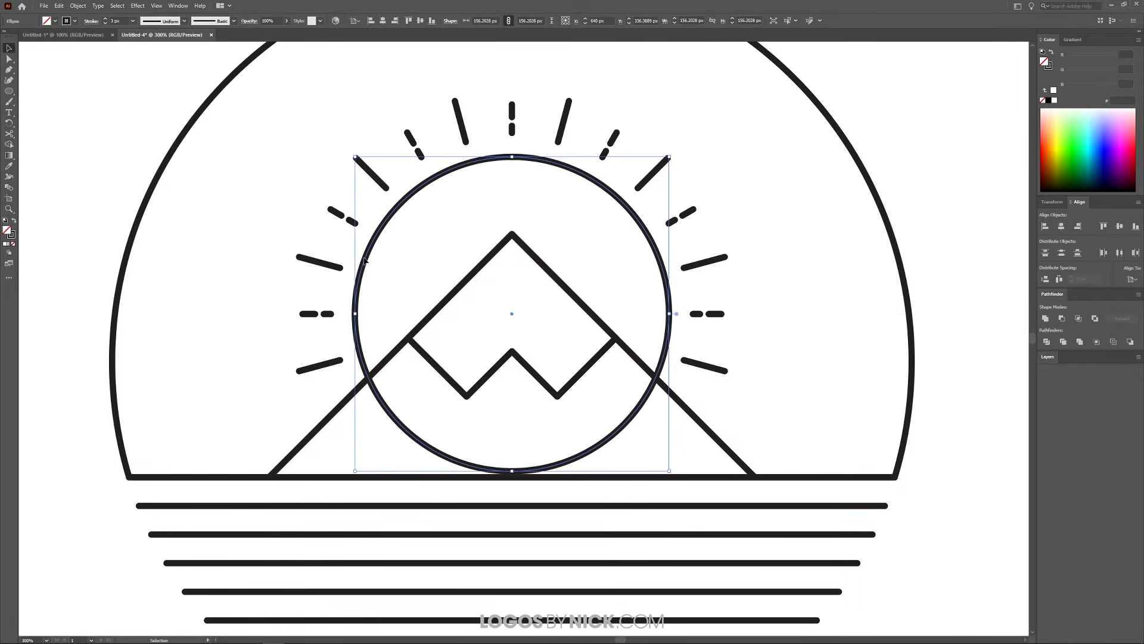
shift+click(338, 412)
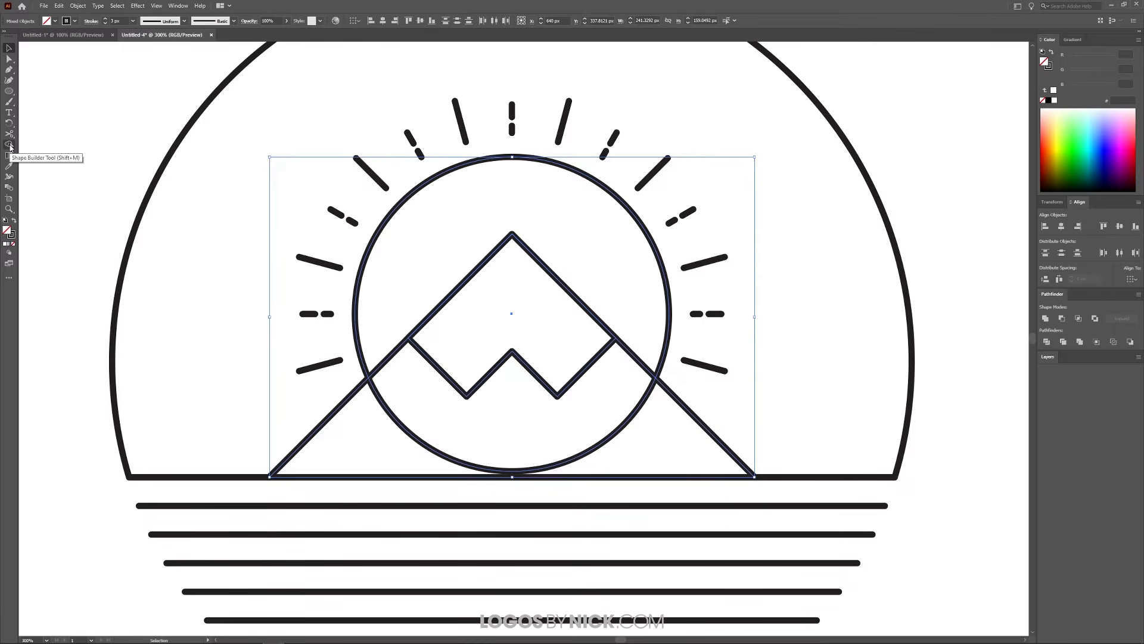
click(9, 145)
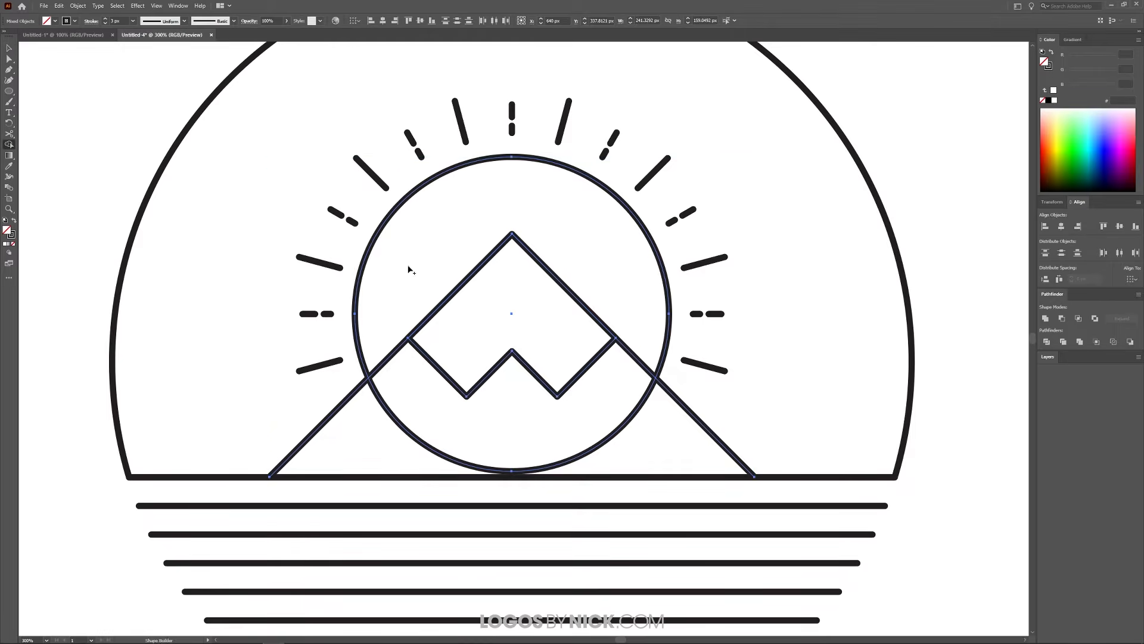
alt+click(380, 423)
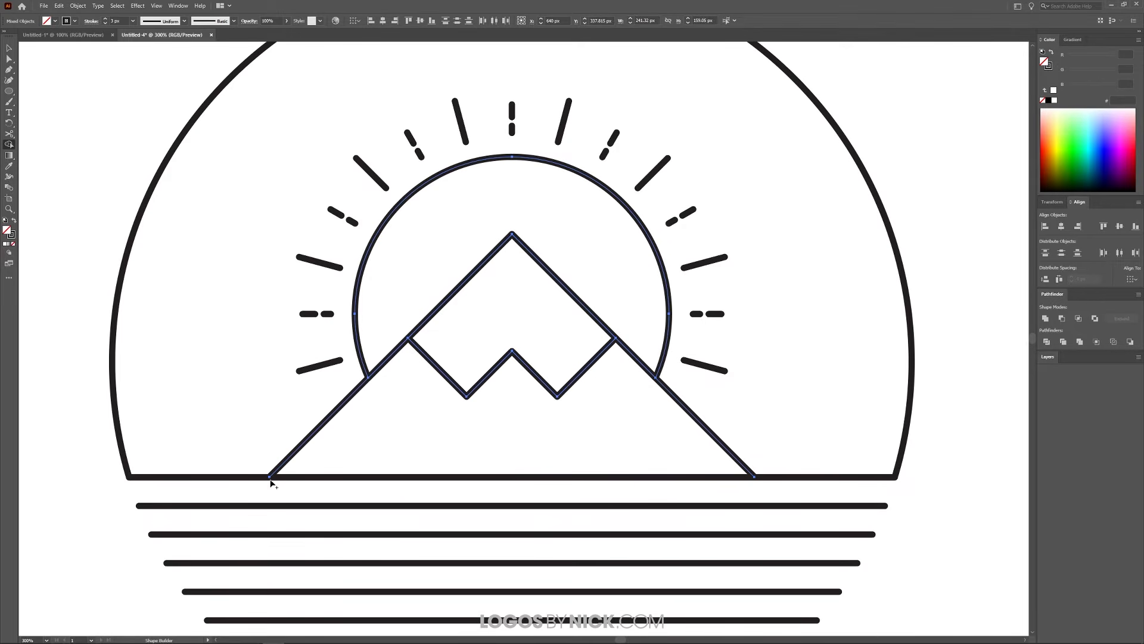
scroll(534, 386, down, 2)
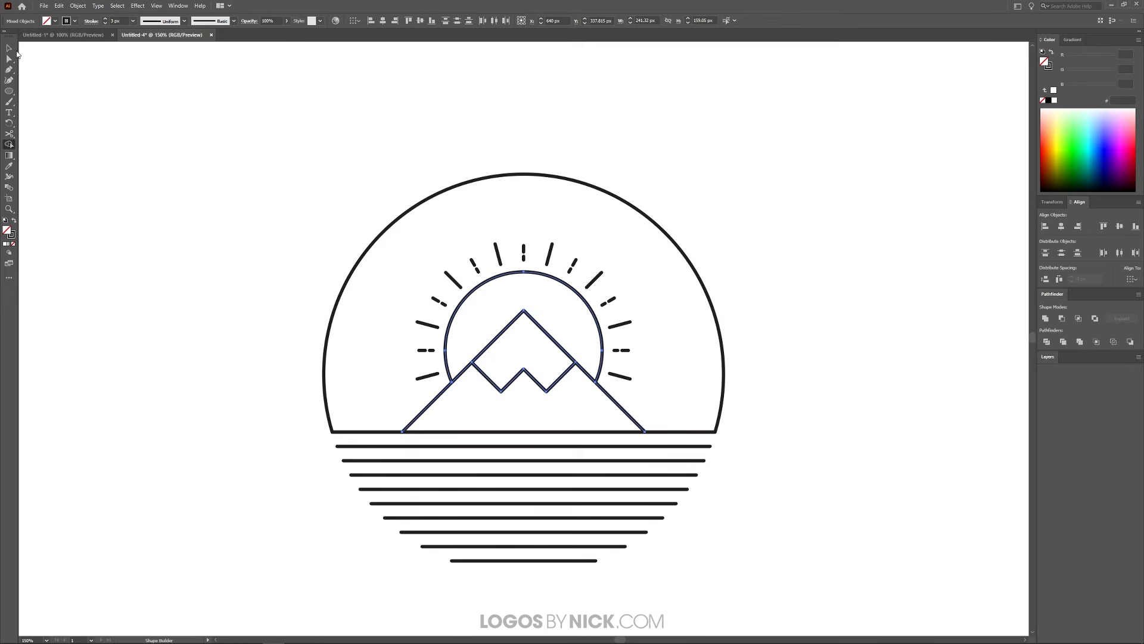
key(v)
click(819, 332)
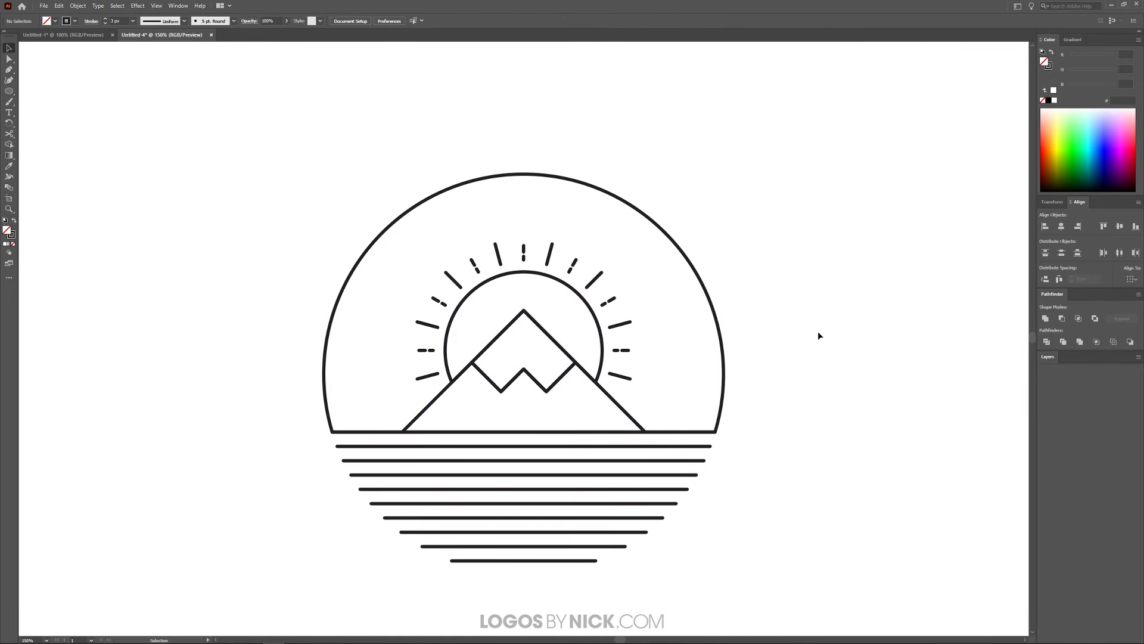
Examine the trees in the finished reference logo in the Untitled-1 document, and return to the working document
click(81, 37)
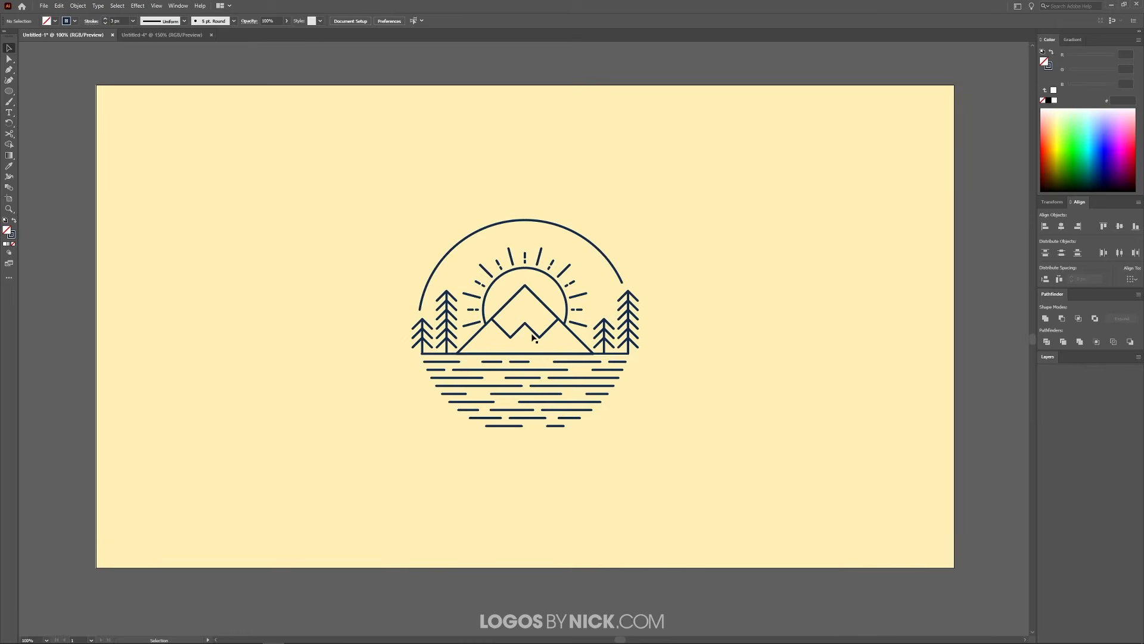
scroll(543, 338, up, 1)
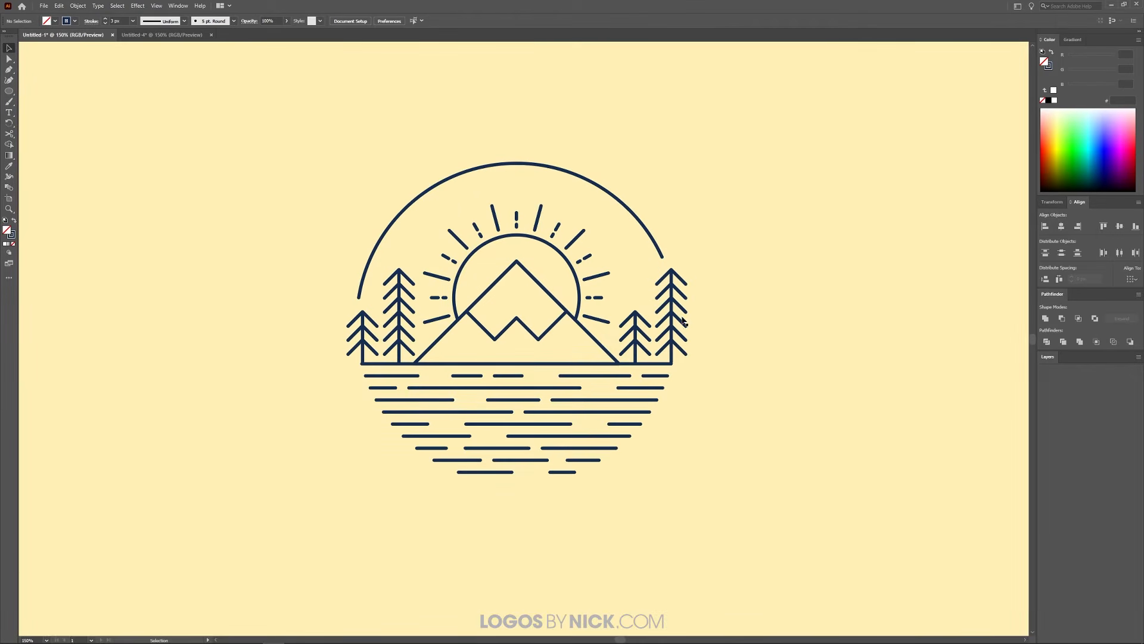
scroll(497, 316, down, 1)
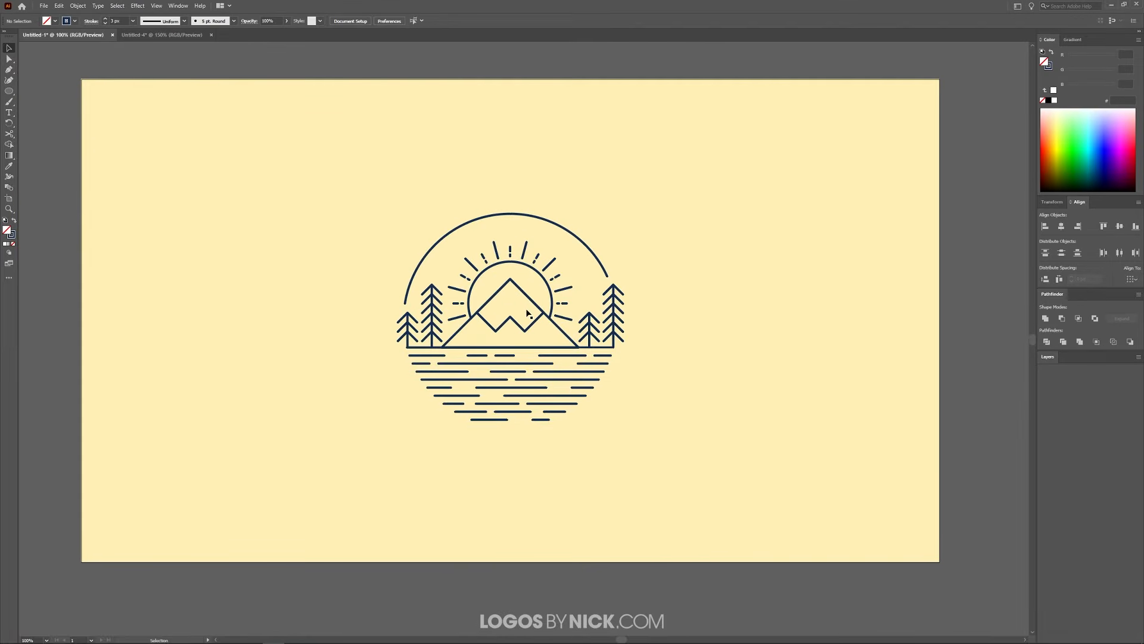
click(161, 34)
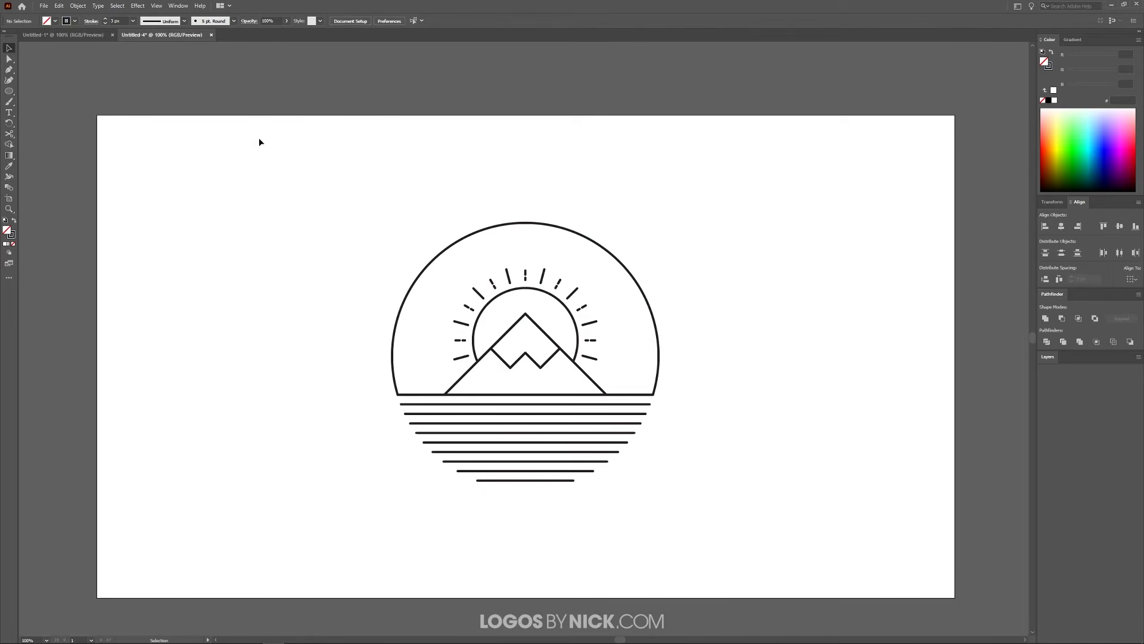
Draw a square of about 36 px with the Rectangle tool beside the upper-right part of the large circle
click(8, 91)
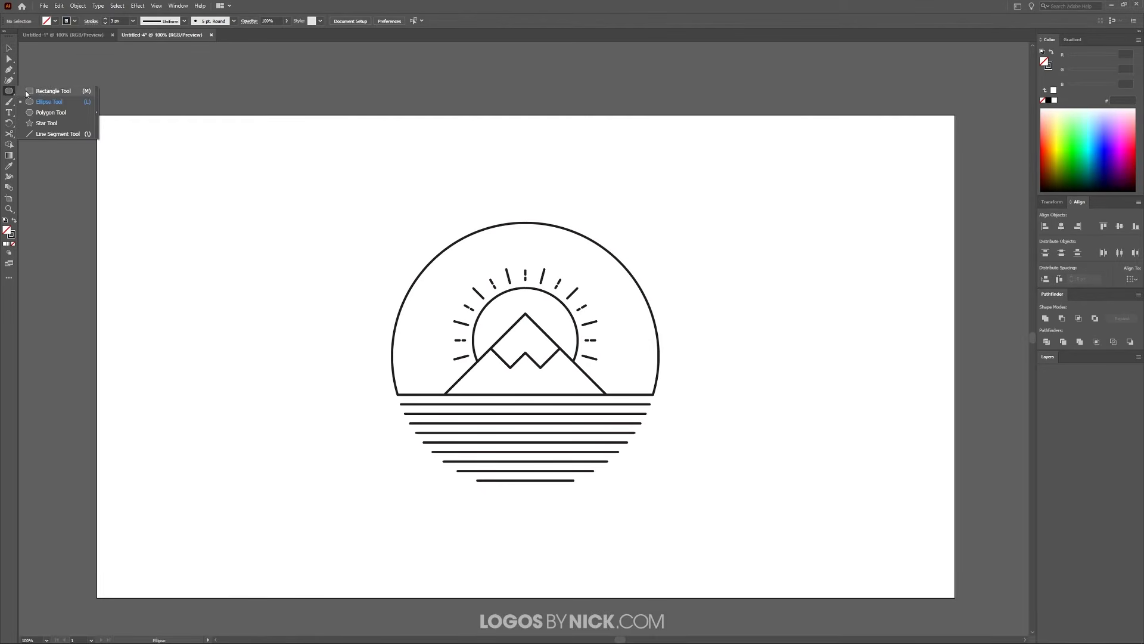
click(33, 91)
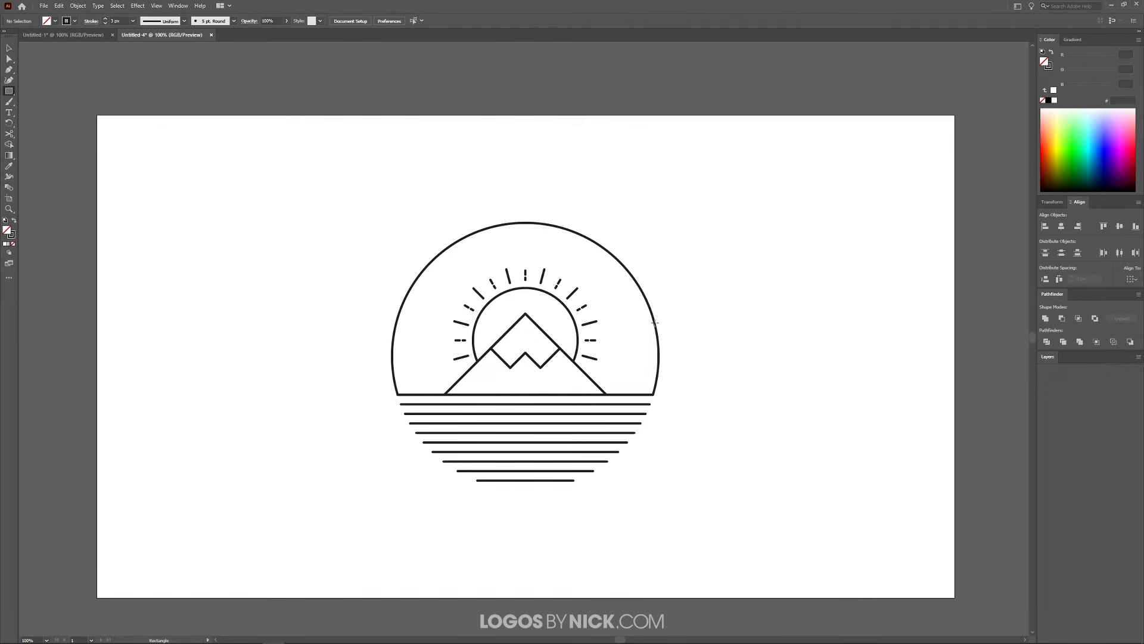
scroll(695, 338, up, 1)
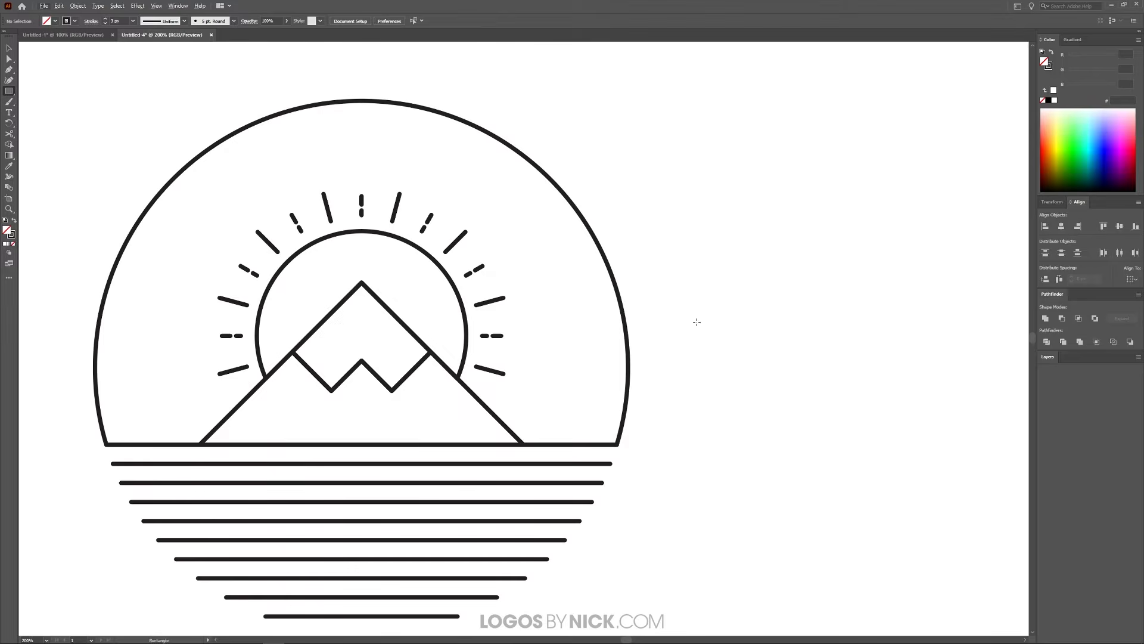
mouse_move(652, 284)
mouse_down()
mouse_move(711, 338)
mouse_move(679, 298)
mouse_up()
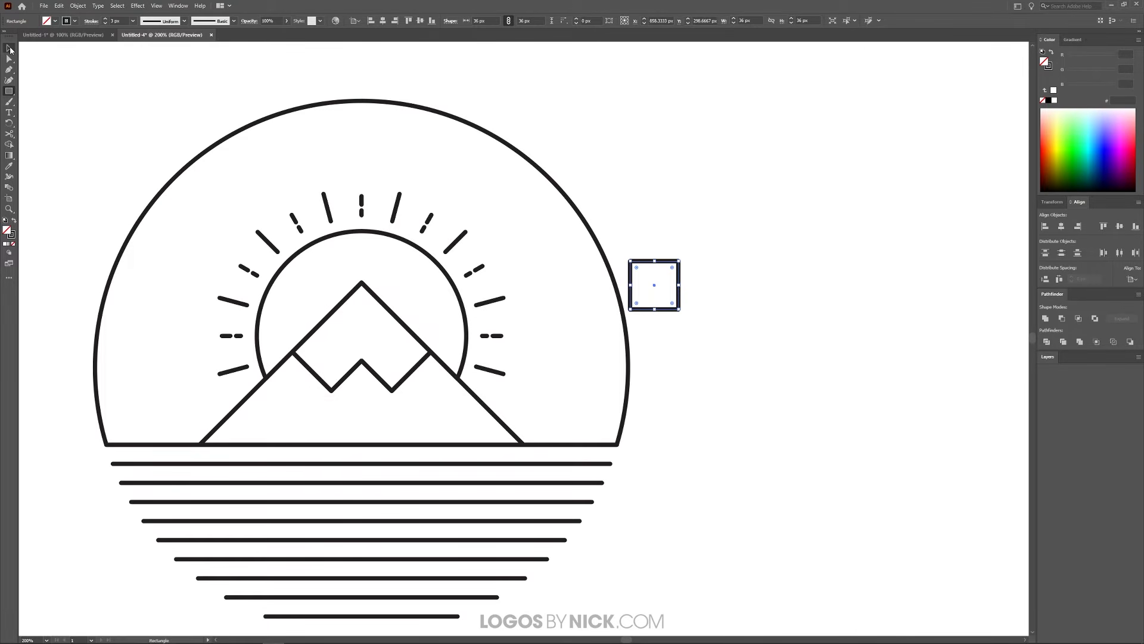
Rotate the square 45° clockwise into a diamond and move it clear of the large circle
click(9, 48)
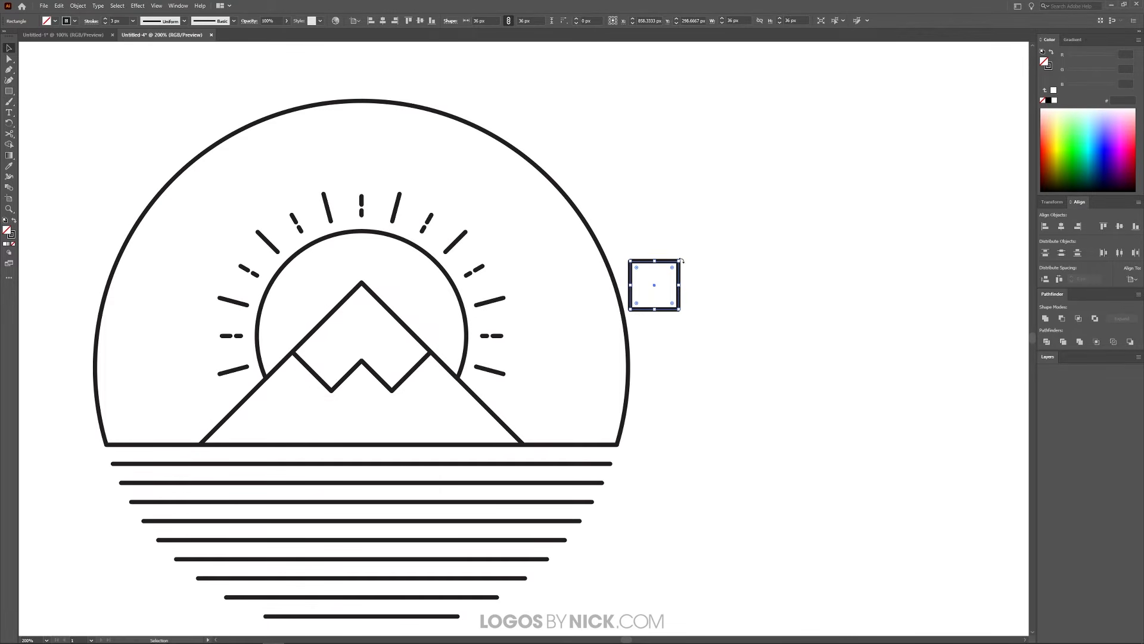
drag(682, 257, 701, 294)
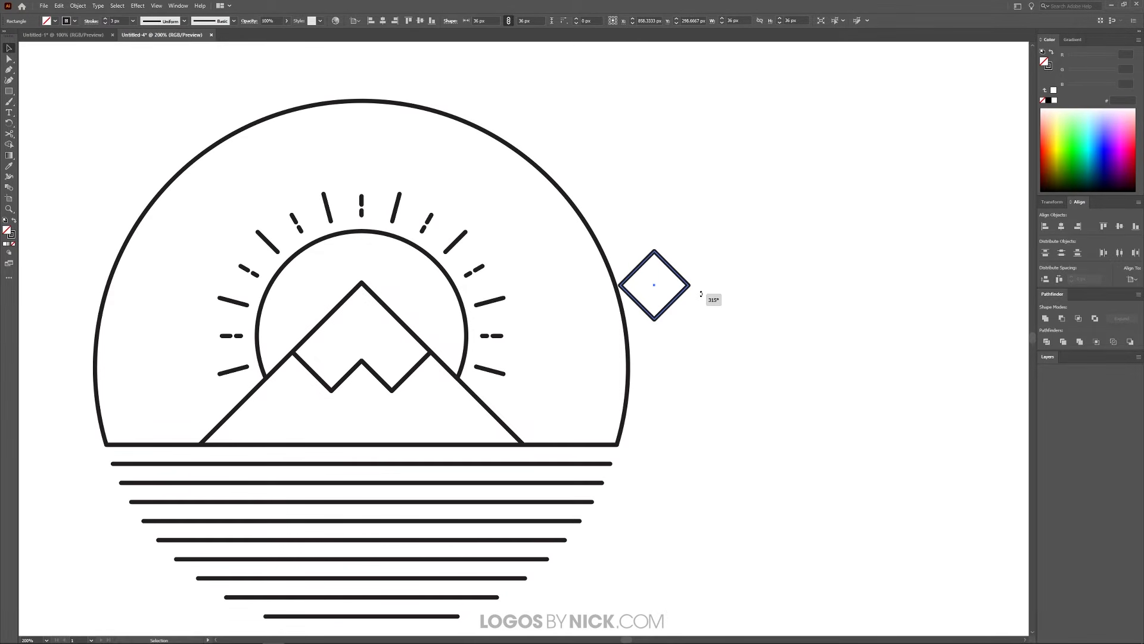
drag(701, 294, 701, 294)
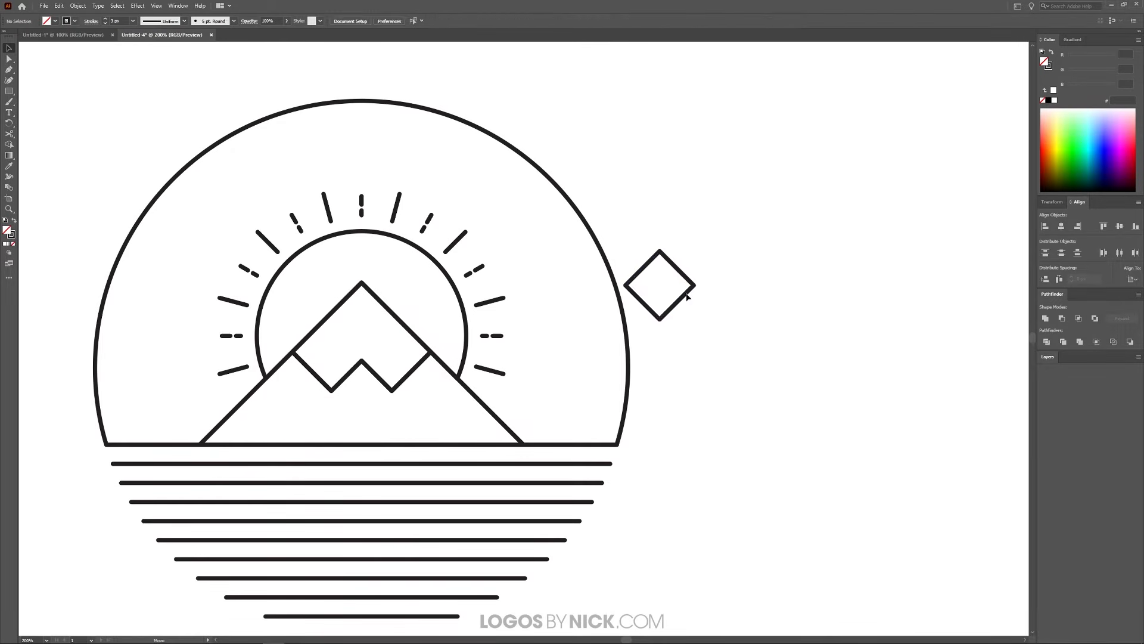
drag(674, 301, 712, 314)
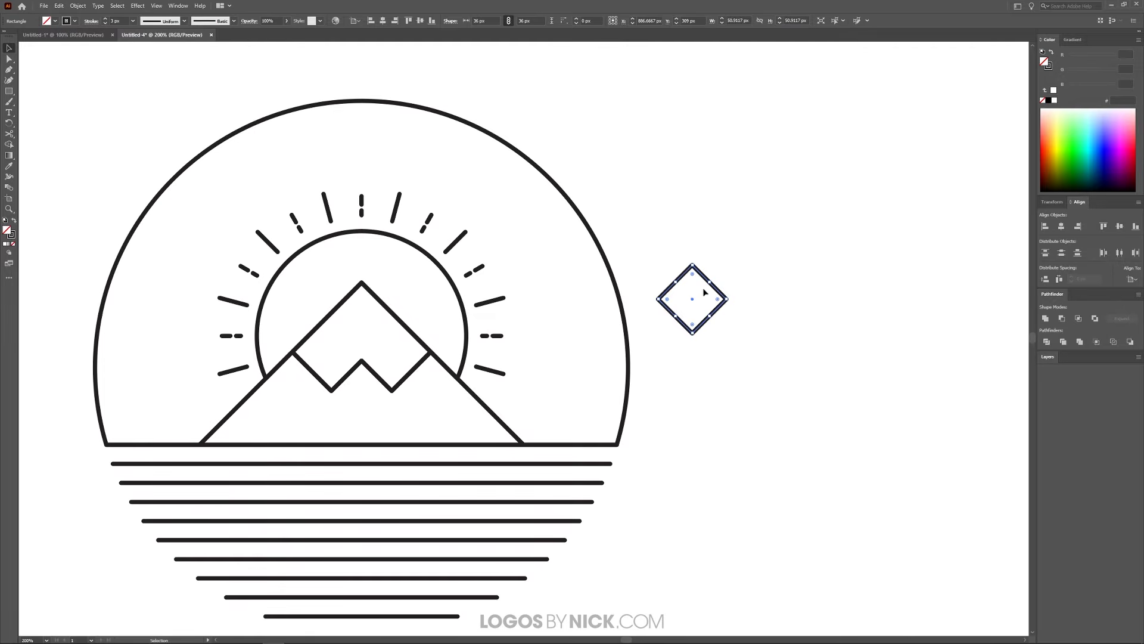
Split the diamond at its two side corners with the Scissors tool and delete the lower half, leaving the upper chevron selected
click(9, 134)
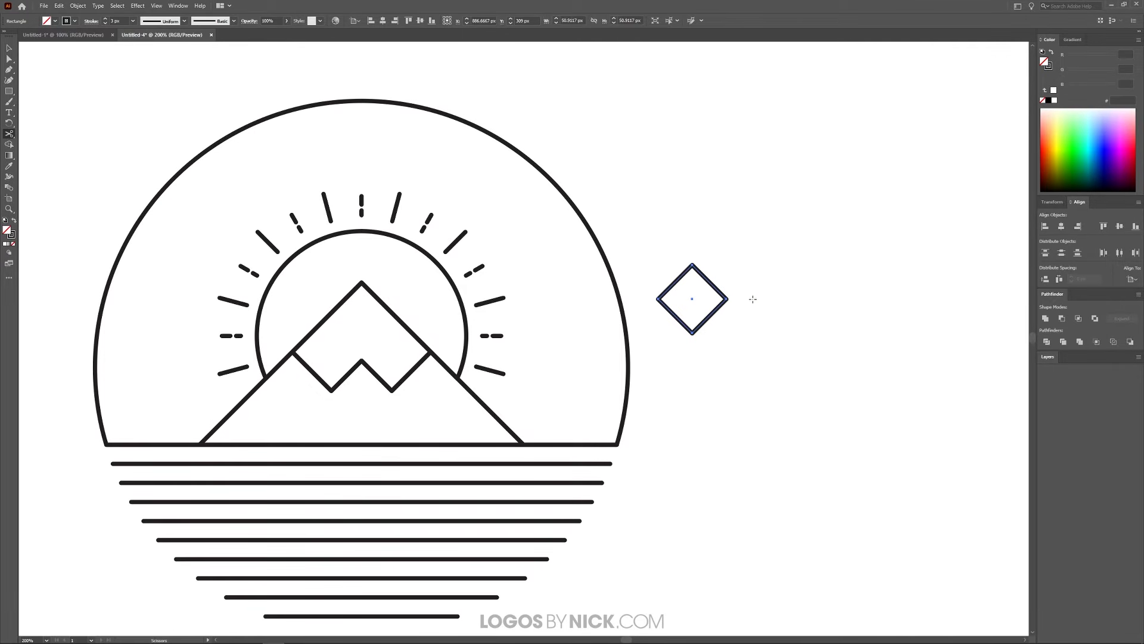
click(726, 299)
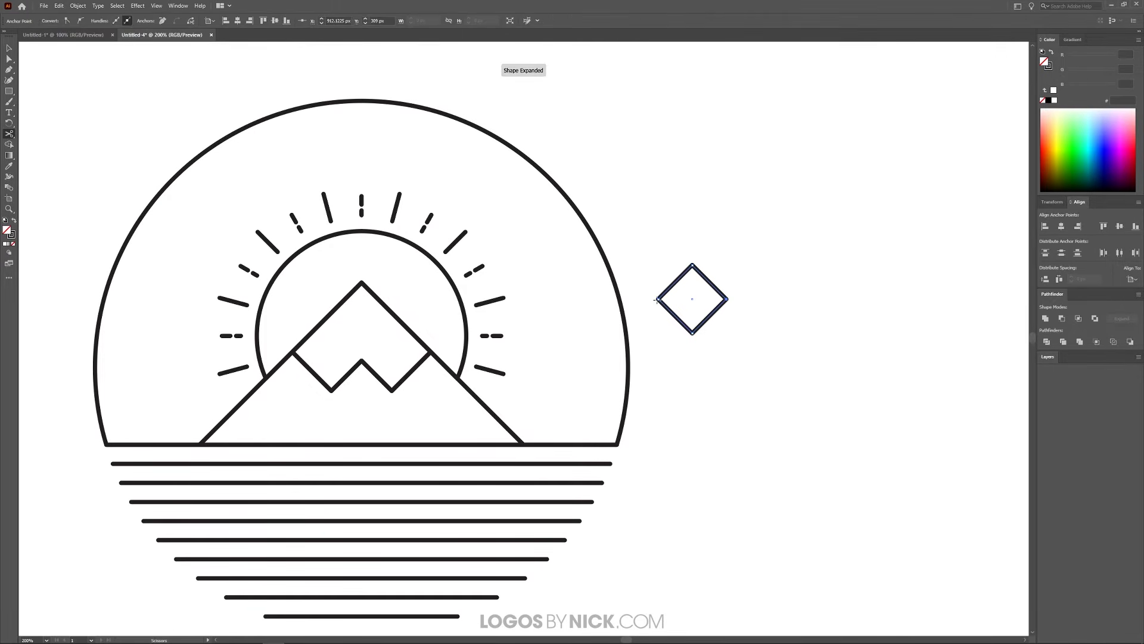
click(658, 299)
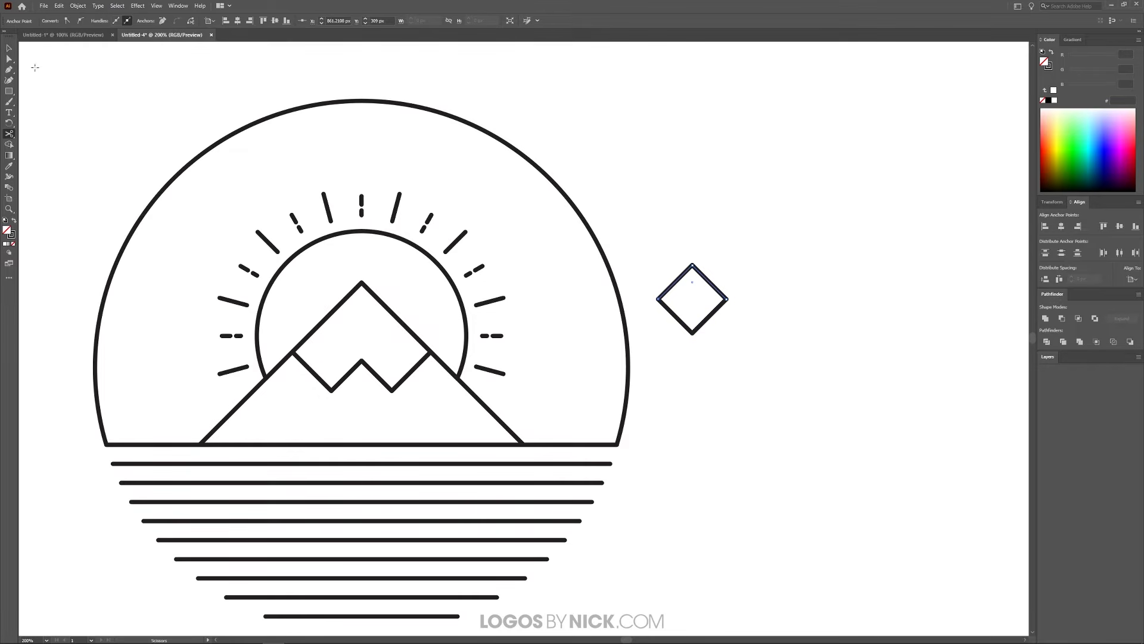
click(10, 48)
click(721, 345)
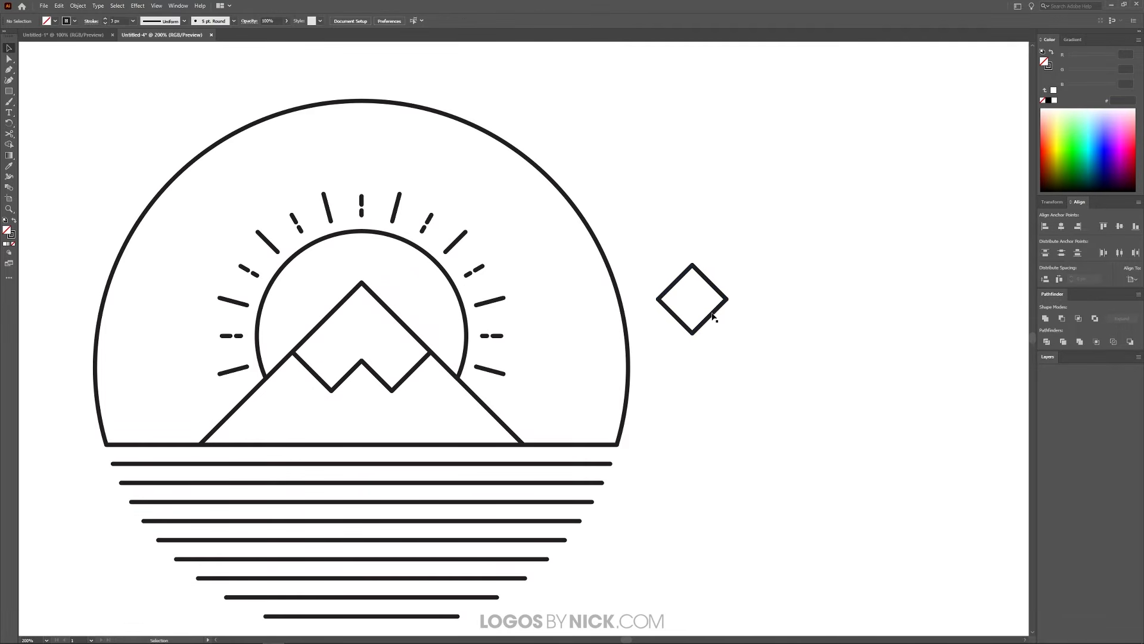
drag(727, 364, 679, 286)
click(717, 343)
drag(704, 325, 752, 369)
key(Delete)
click(710, 282)
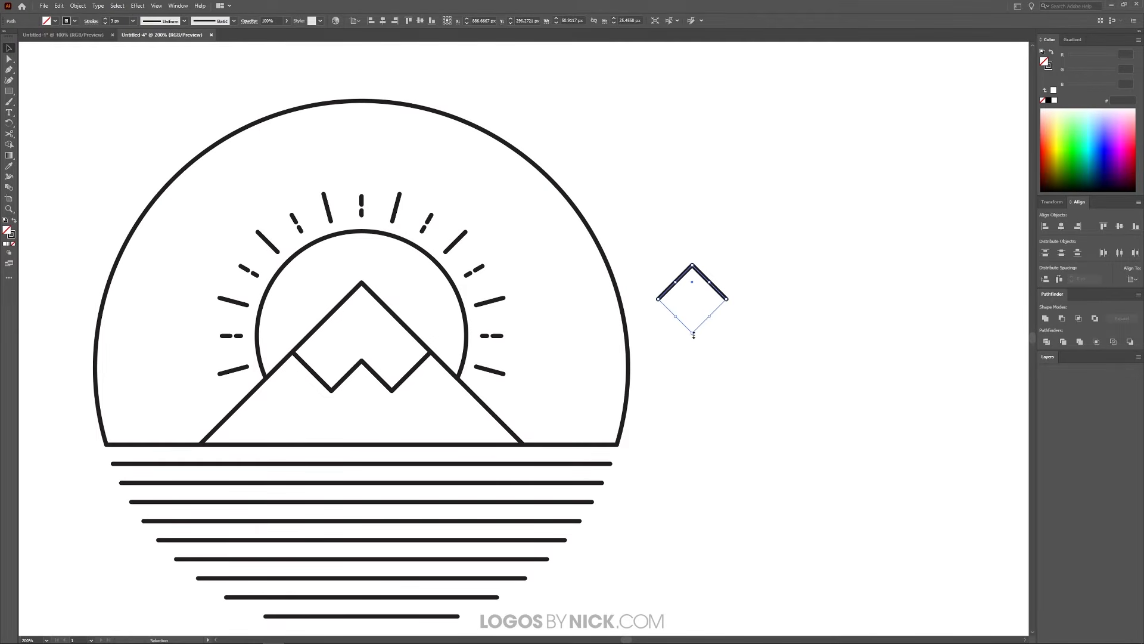
Resize the chevron to about 36 px wide, comparing it with the reference logo's trees, and place a copy of it directly beneath
drag(694, 335, 693, 304)
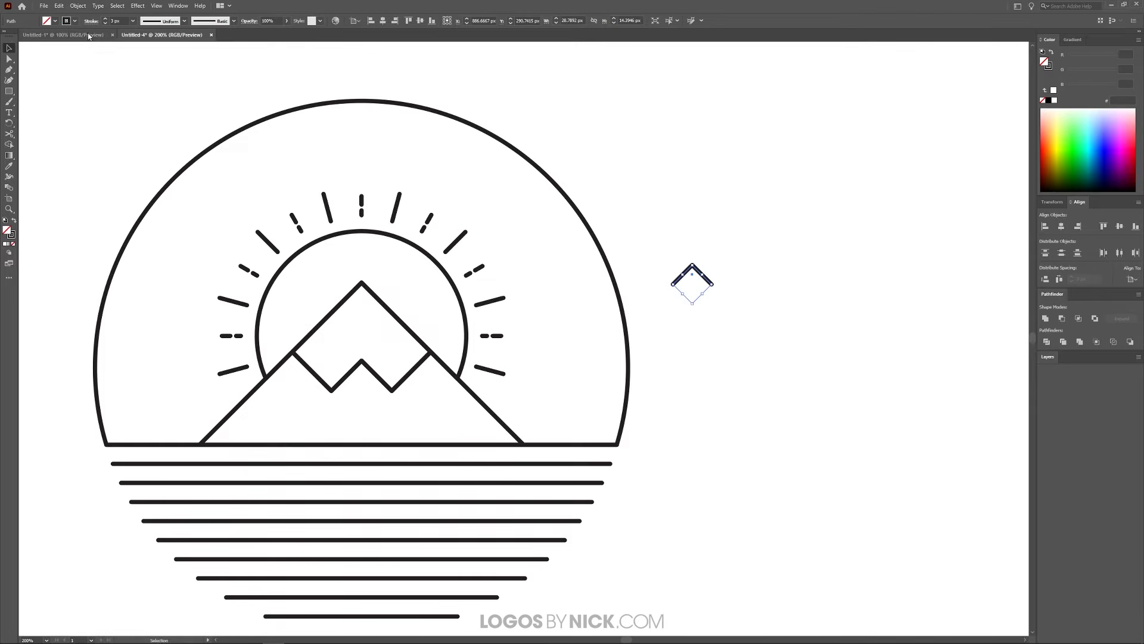
click(88, 35)
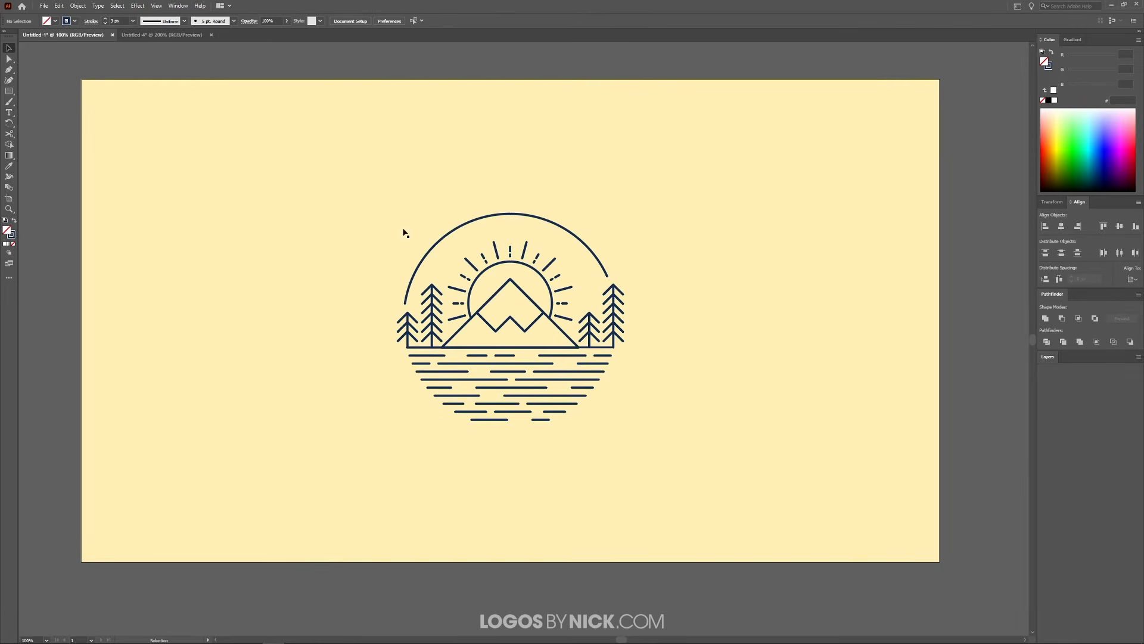
click(161, 35)
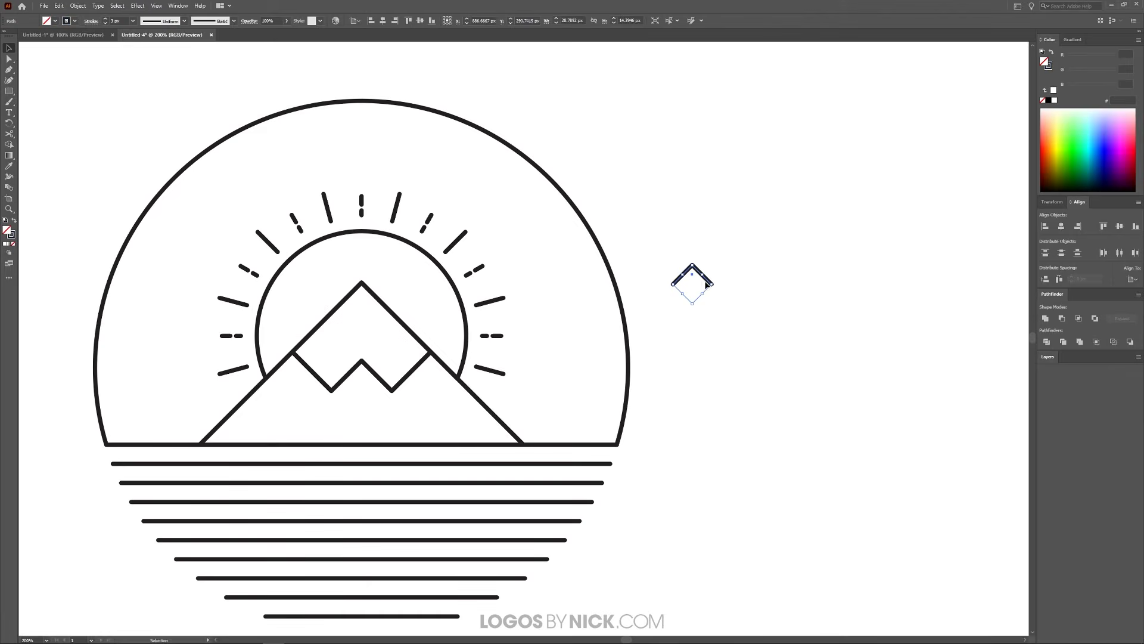
drag(708, 286, 728, 319)
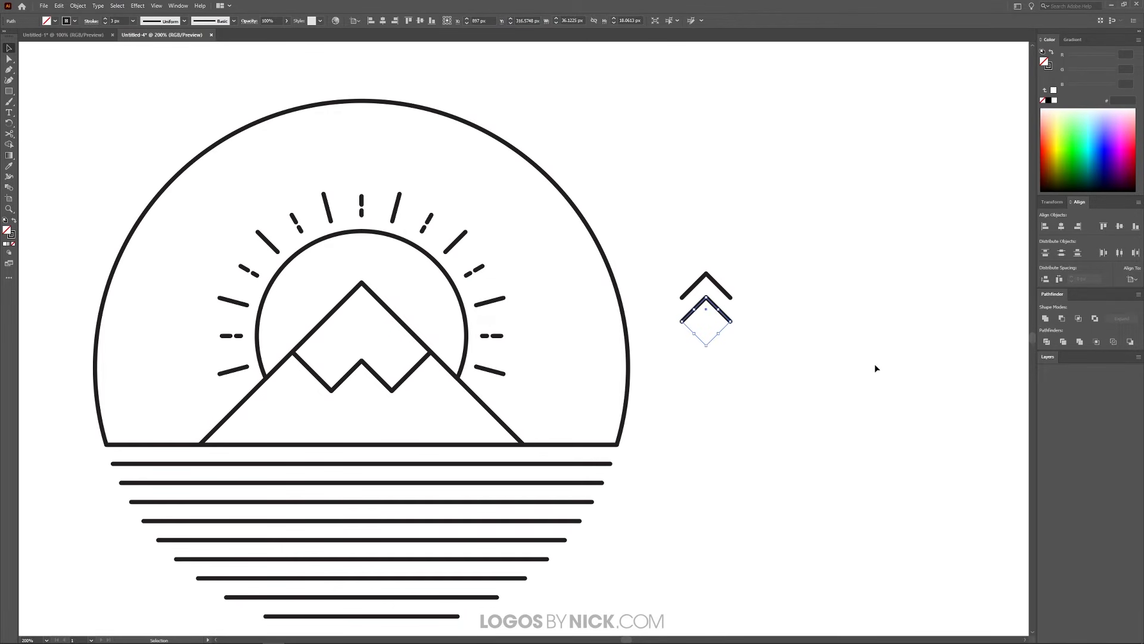
Repeat the chevron copy downward three more times at the same spacing to make a stack of five
key(a)
key(ctrl+d)
key(ctrl+d)
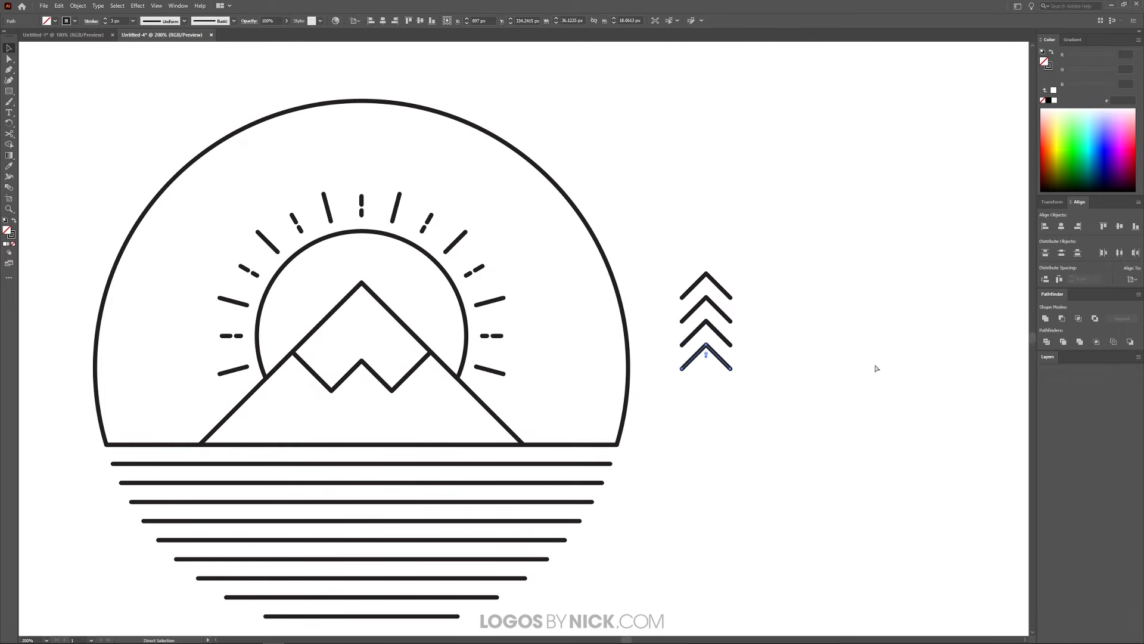
key(ctrl+d)
click(832, 321)
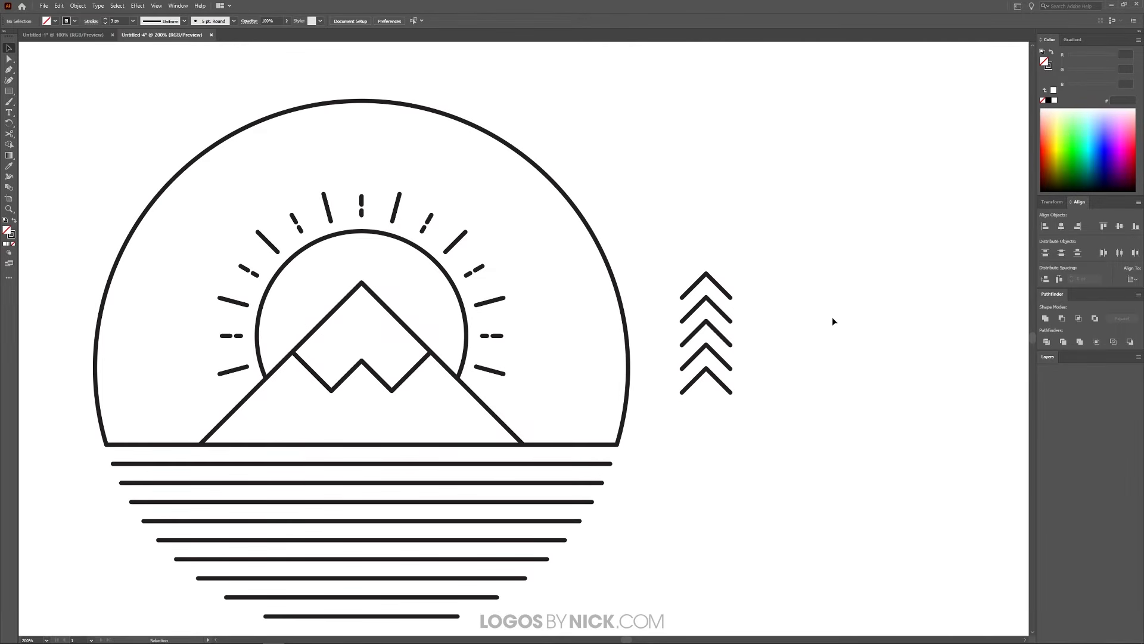
Choose Snap to Point and draw a vertical trunk about 102 px tall with the Pen tool from the top chevron's tip past the lowest chevron
click(156, 7)
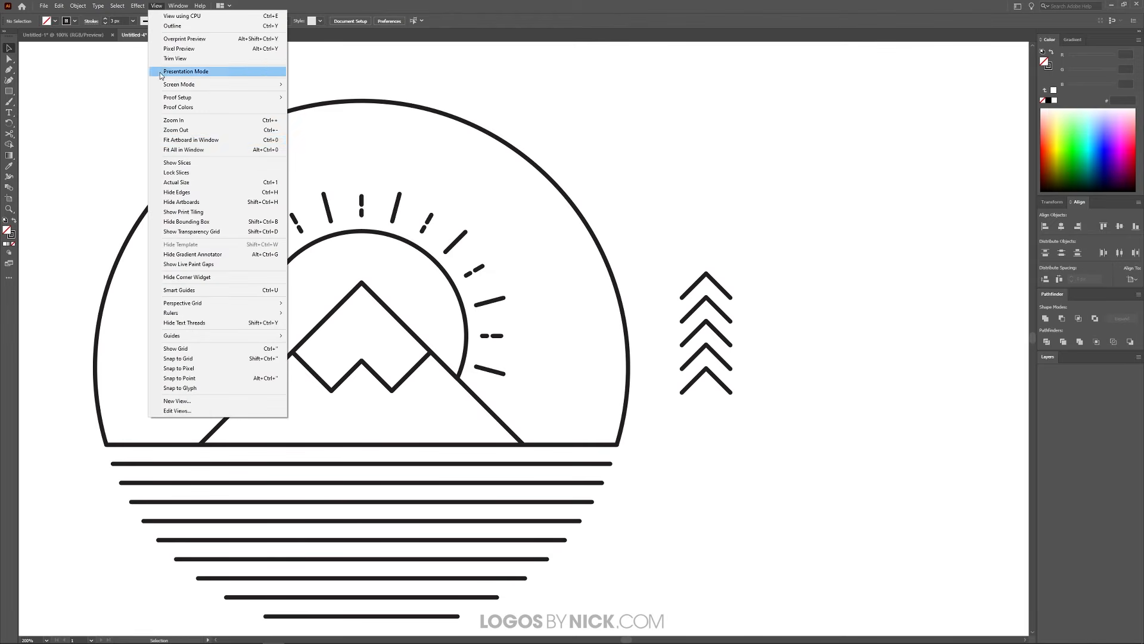
click(224, 377)
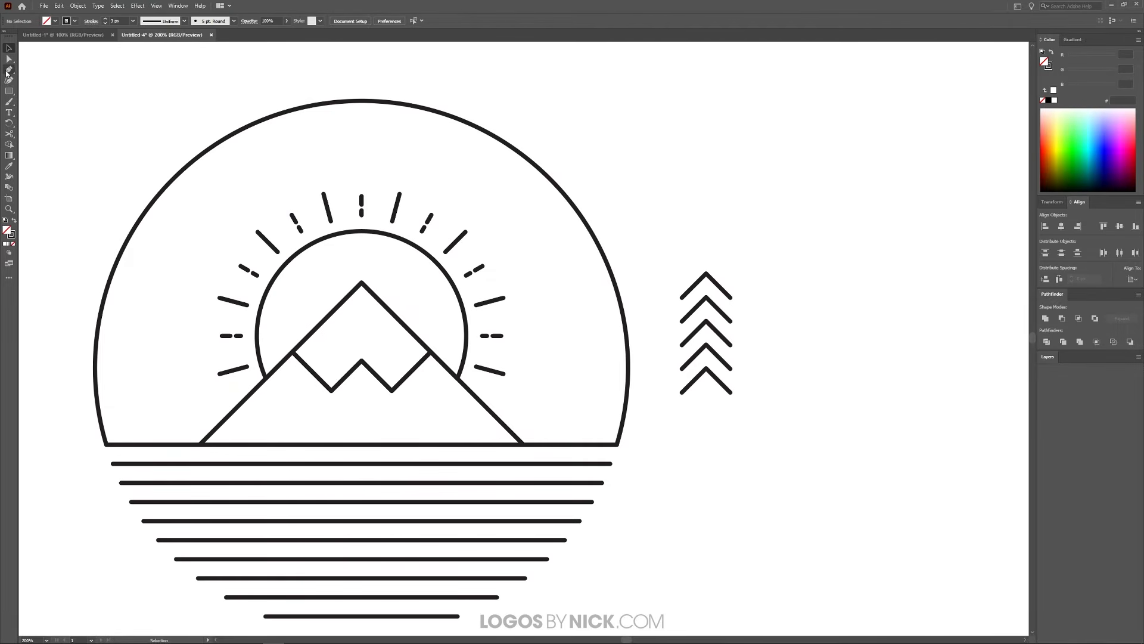
click(8, 71)
click(706, 276)
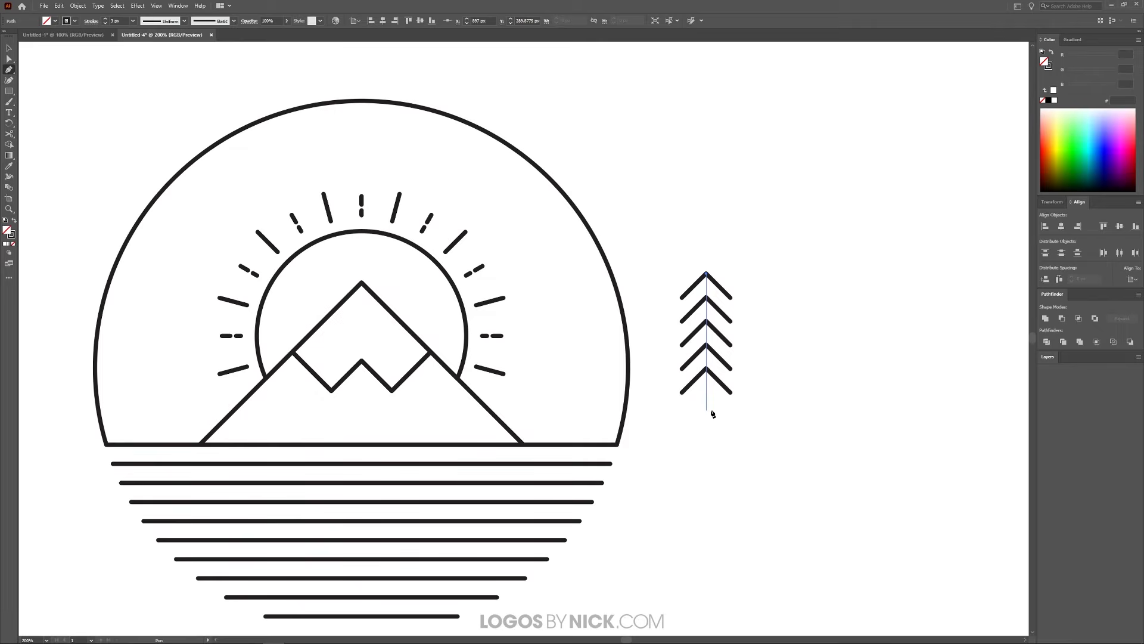
shift+click(711, 411)
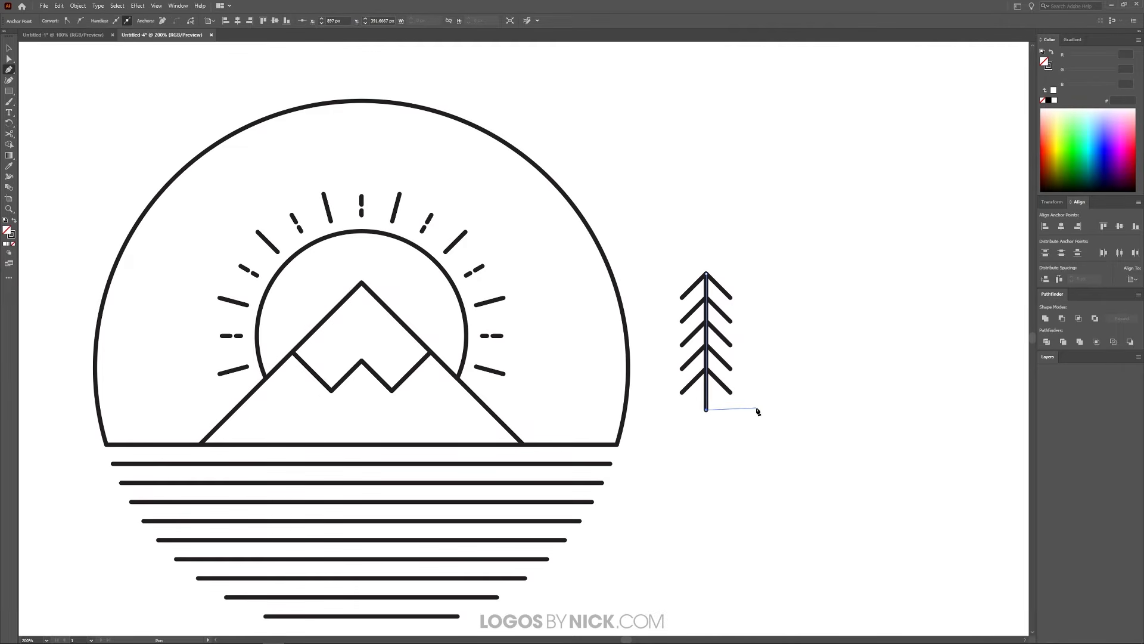
click(9, 47)
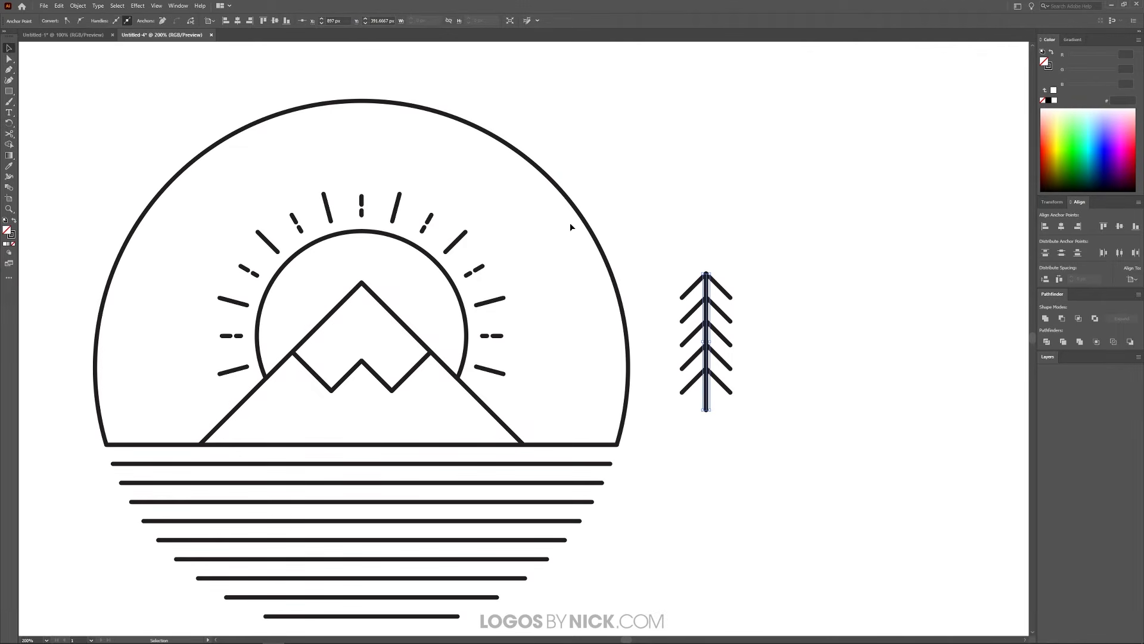
Group the five chevrons and the trunk into one tree
drag(800, 490, 667, 226)
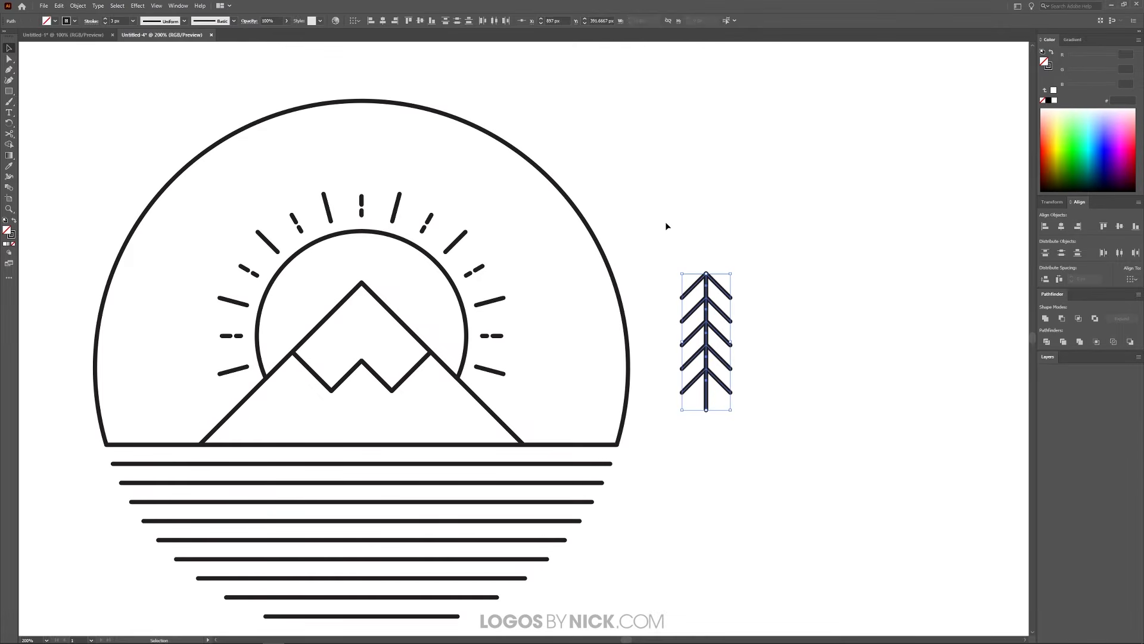
click(82, 6)
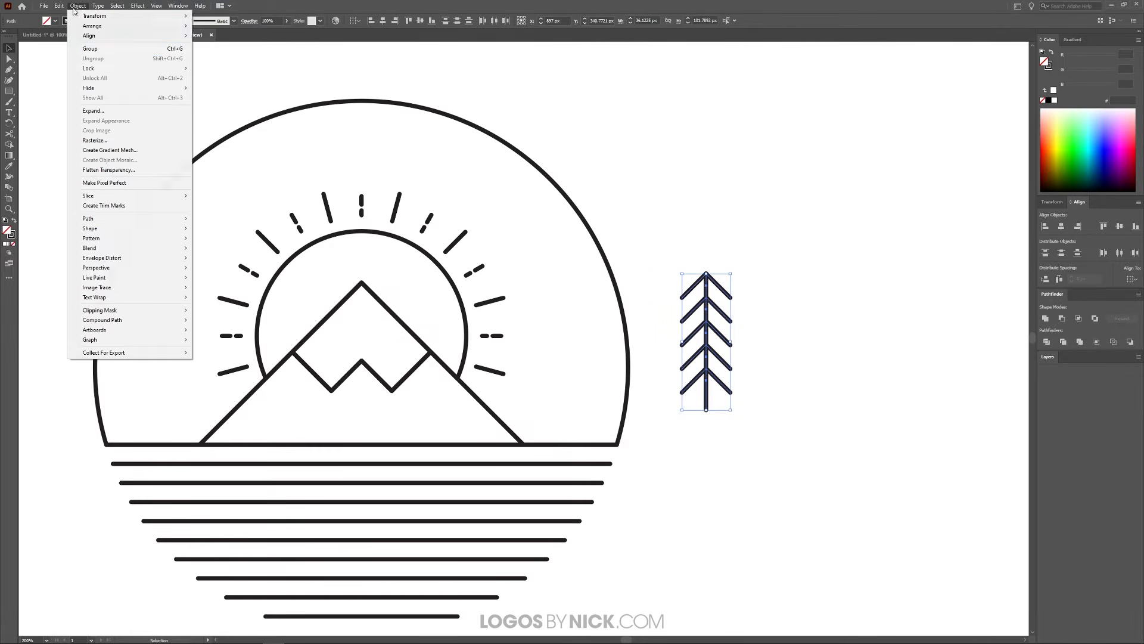
click(101, 49)
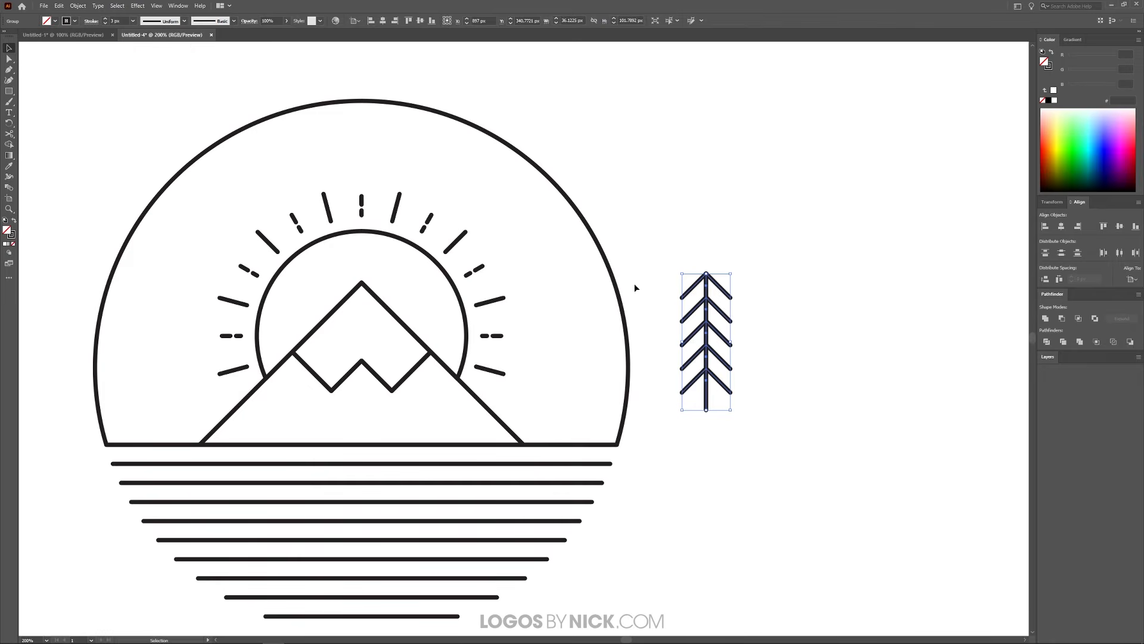
Move the tree so its trunk base snaps onto the right end of the horizon line
scroll(696, 467, up, 1)
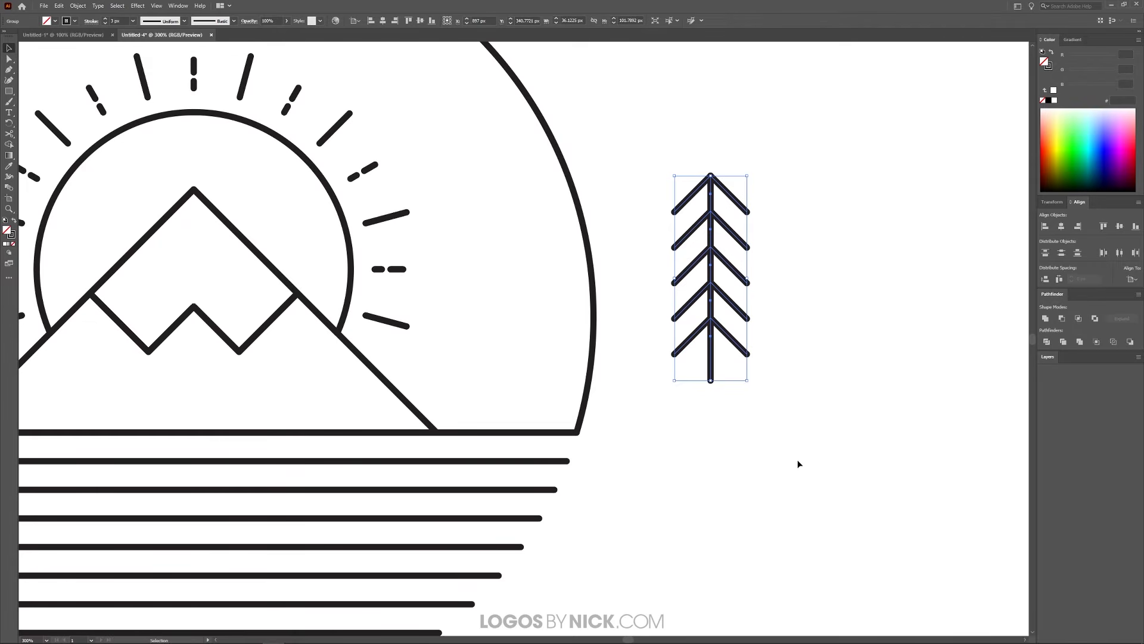
key(a)
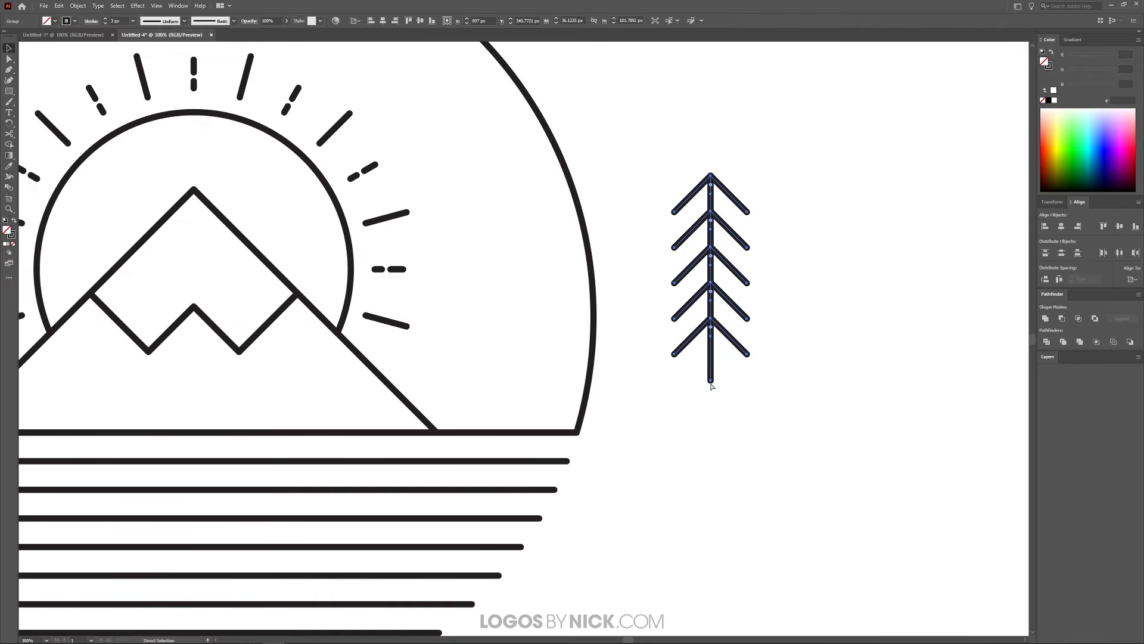
drag(711, 387, 577, 432)
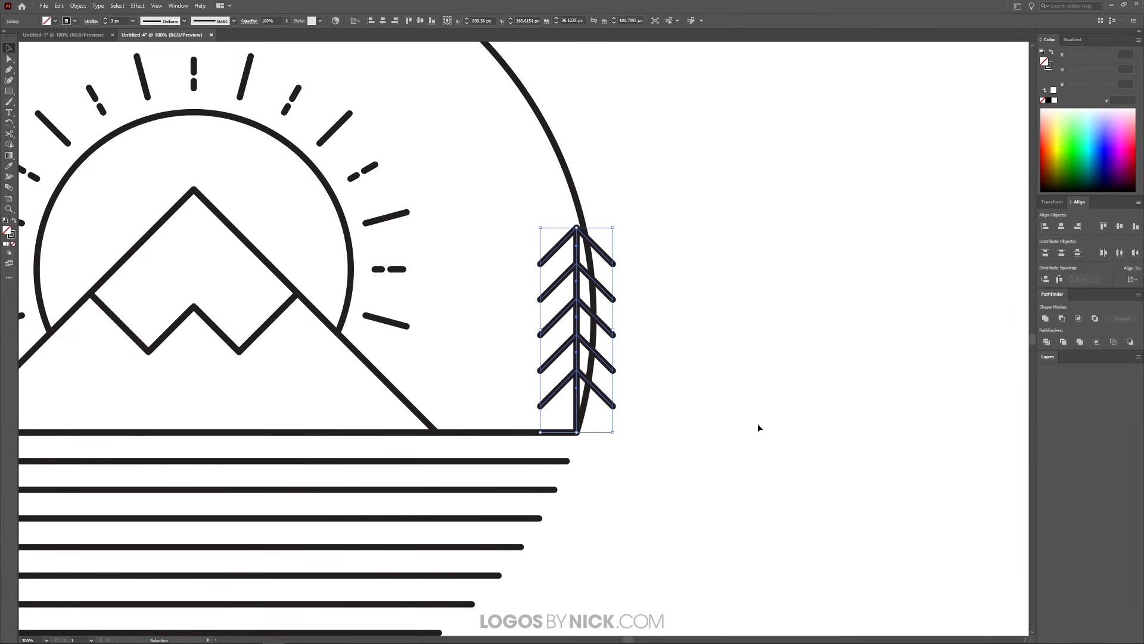
Duplicate the tree about 47 px toward the mountain and ungroup the copy
scroll(736, 400, down, 2)
scroll(645, 401, up, 1)
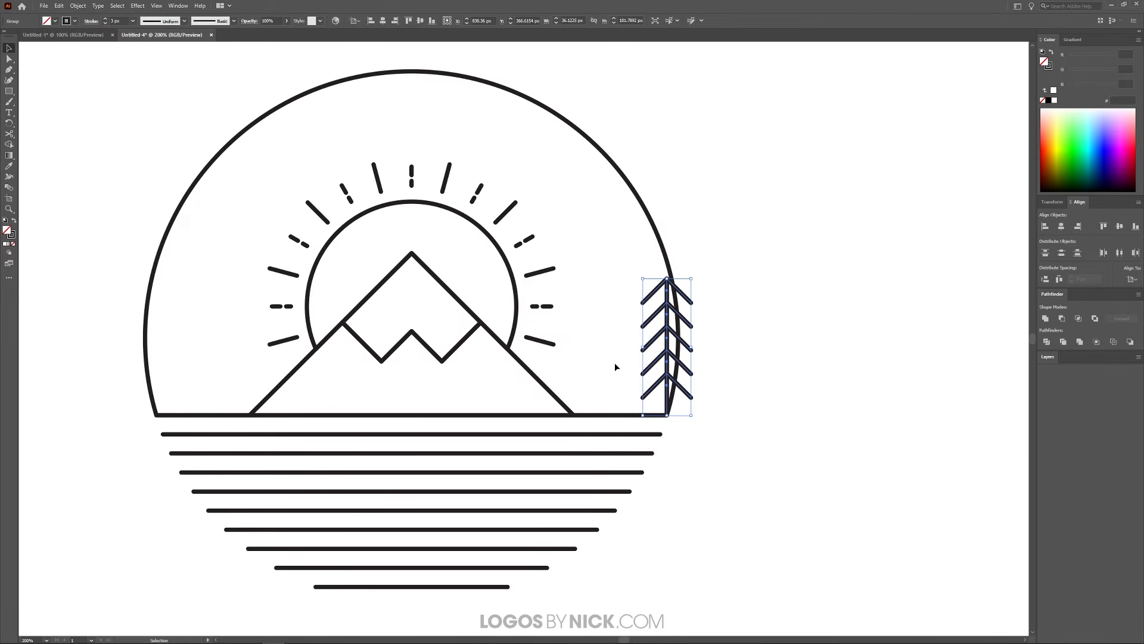
drag(665, 350, 600, 356)
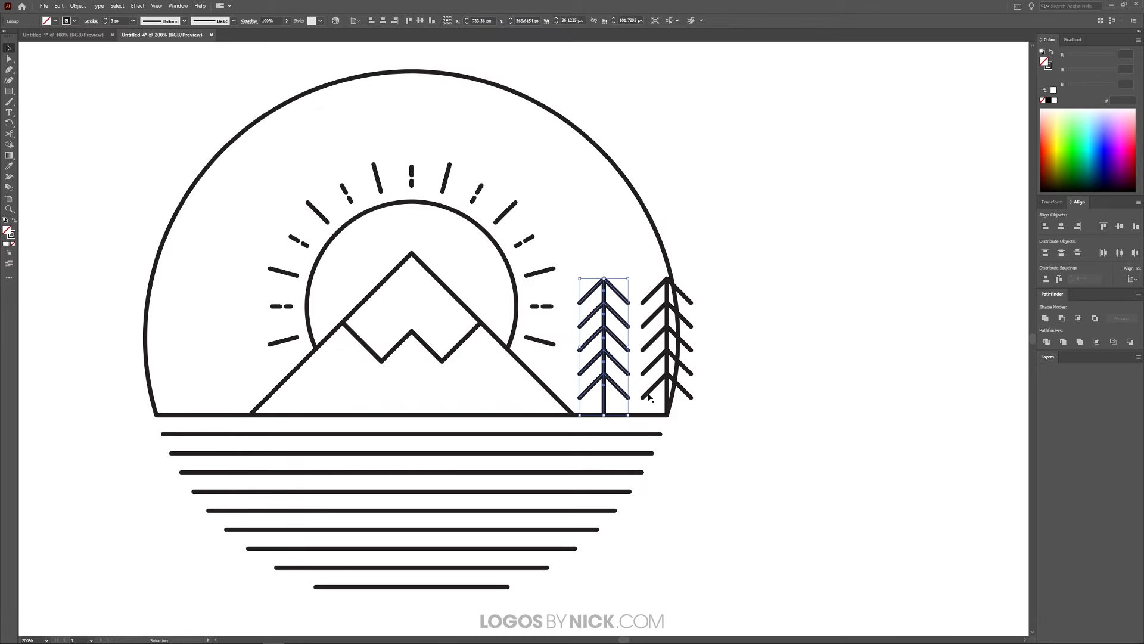
click(78, 5)
click(114, 59)
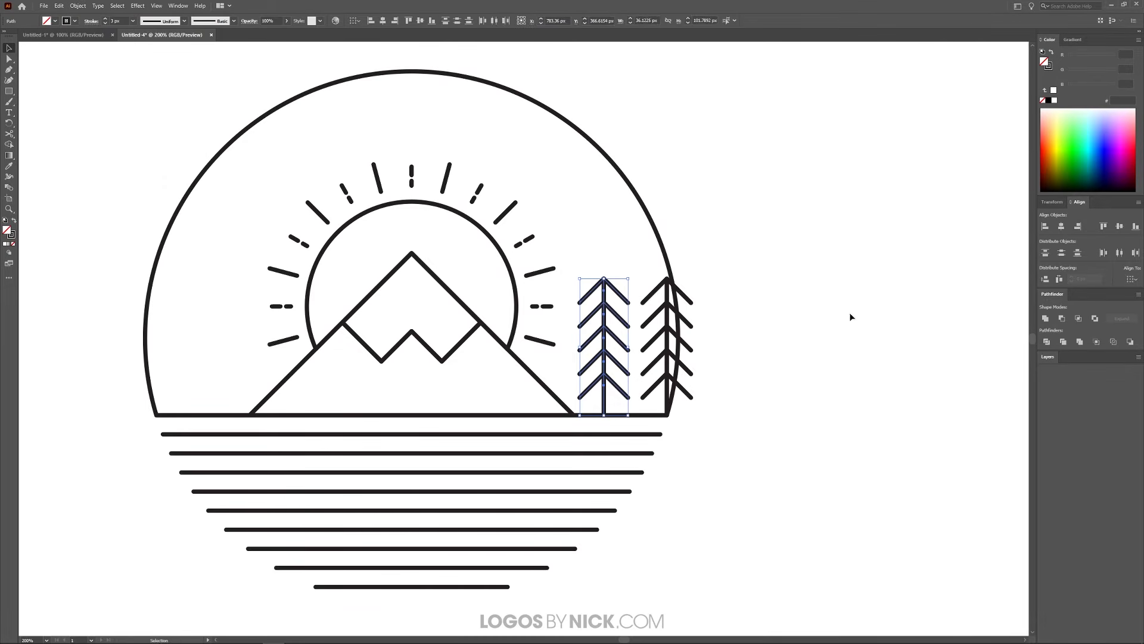
click(880, 230)
Delete the top three chevrons of the ungrouped tree copy
click(624, 299)
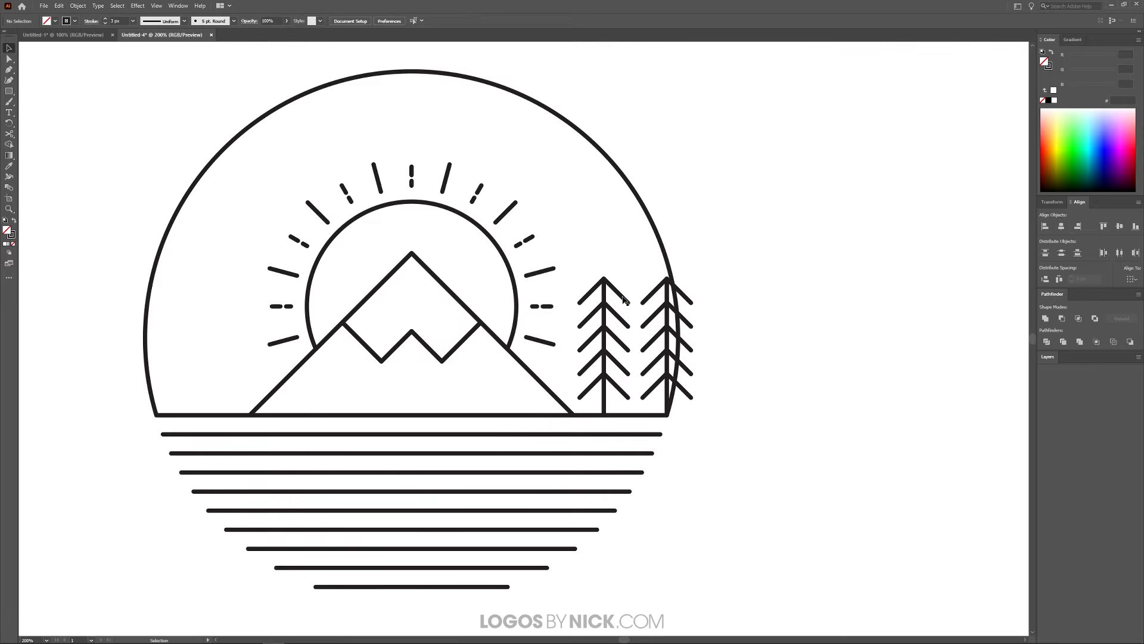
key(Delete)
click(621, 322)
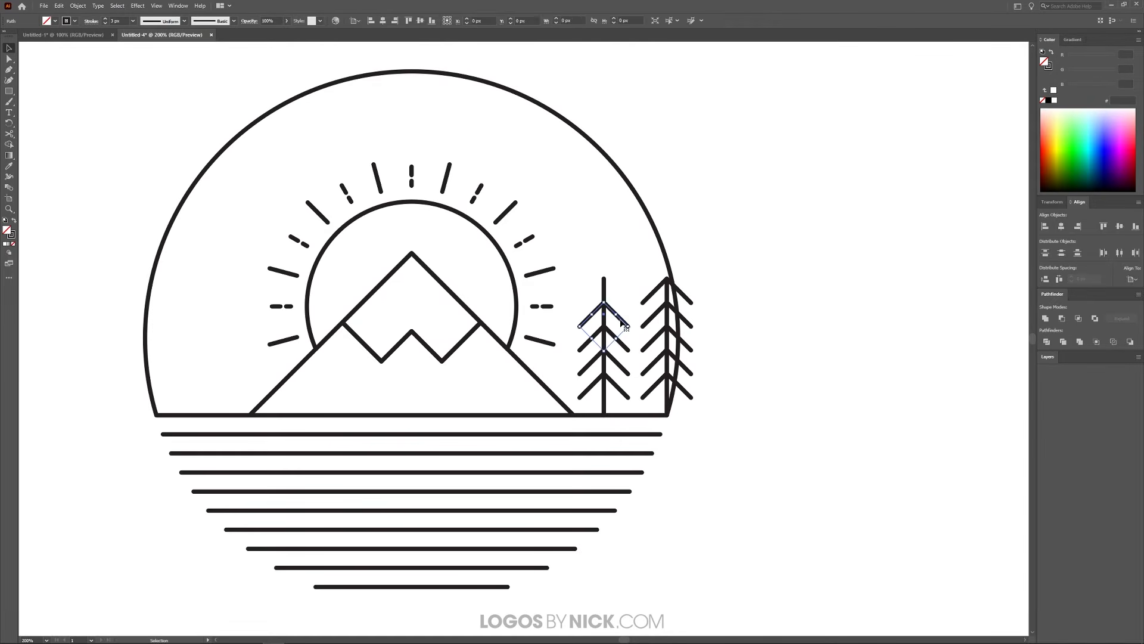
key(Delete)
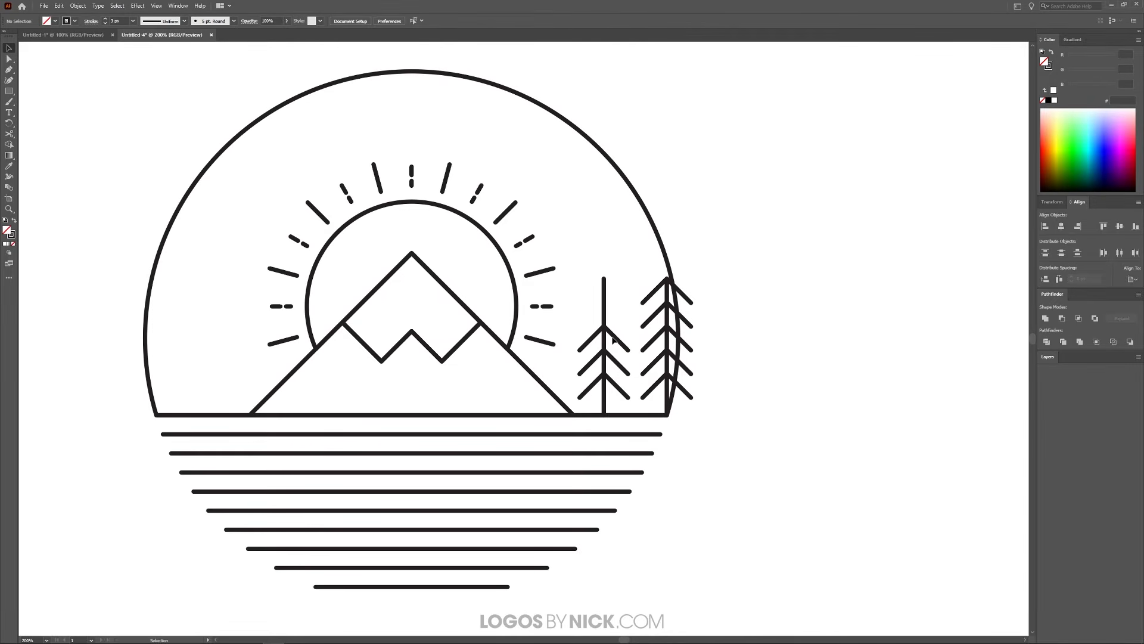
click(615, 338)
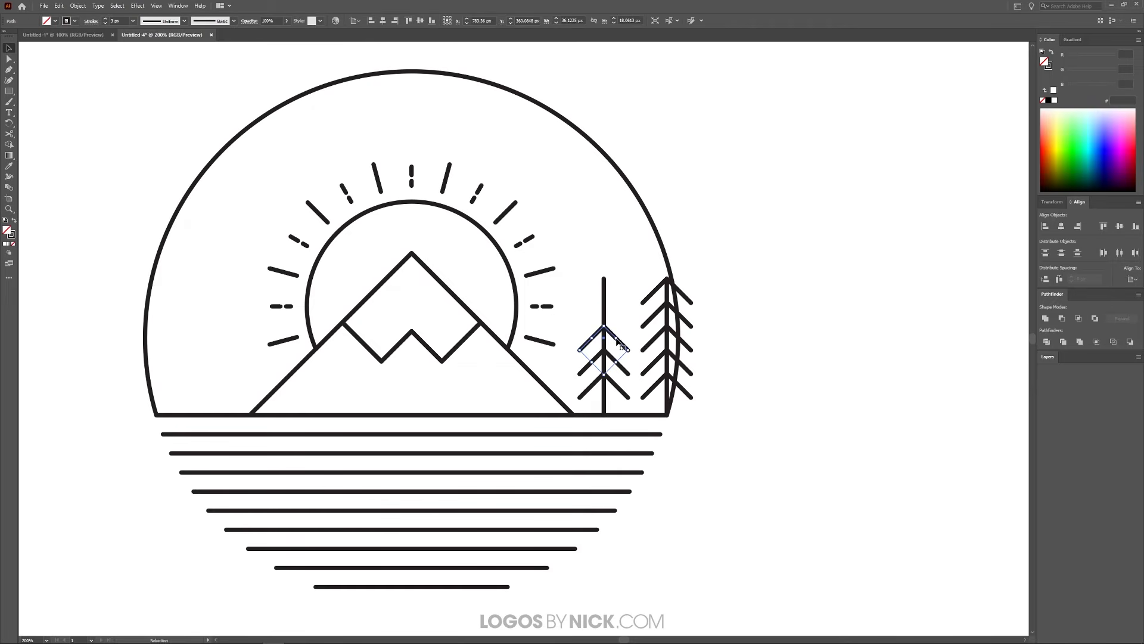
key(Delete)
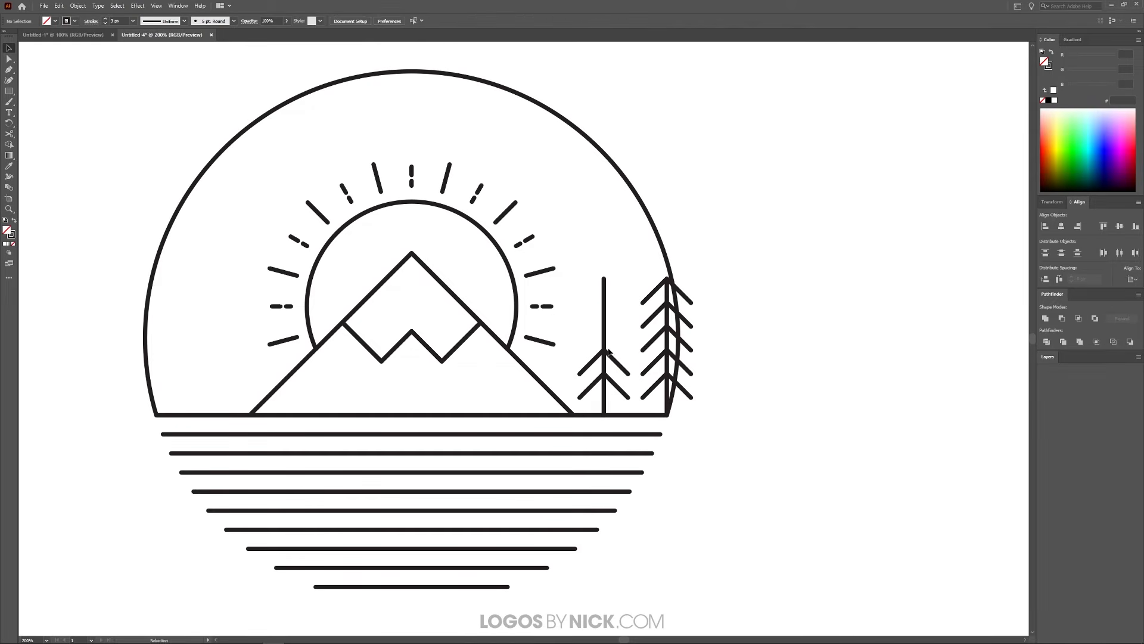
Shorten the tree copy's trunk by snapping its top anchor point to the tip of the upper remaining chevron
click(604, 315)
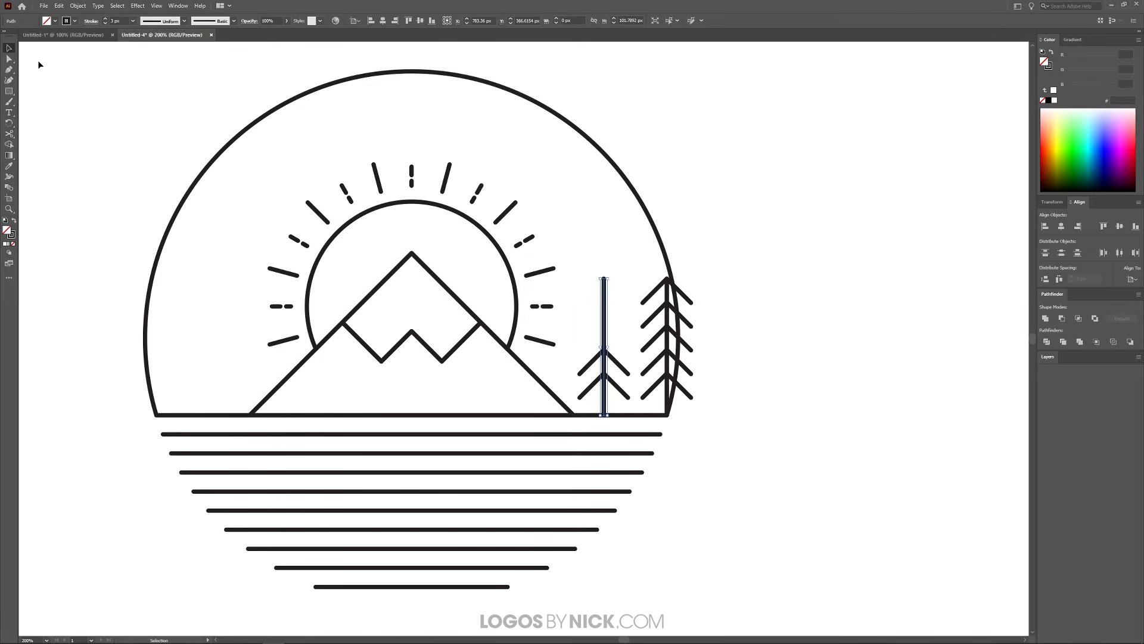
click(10, 59)
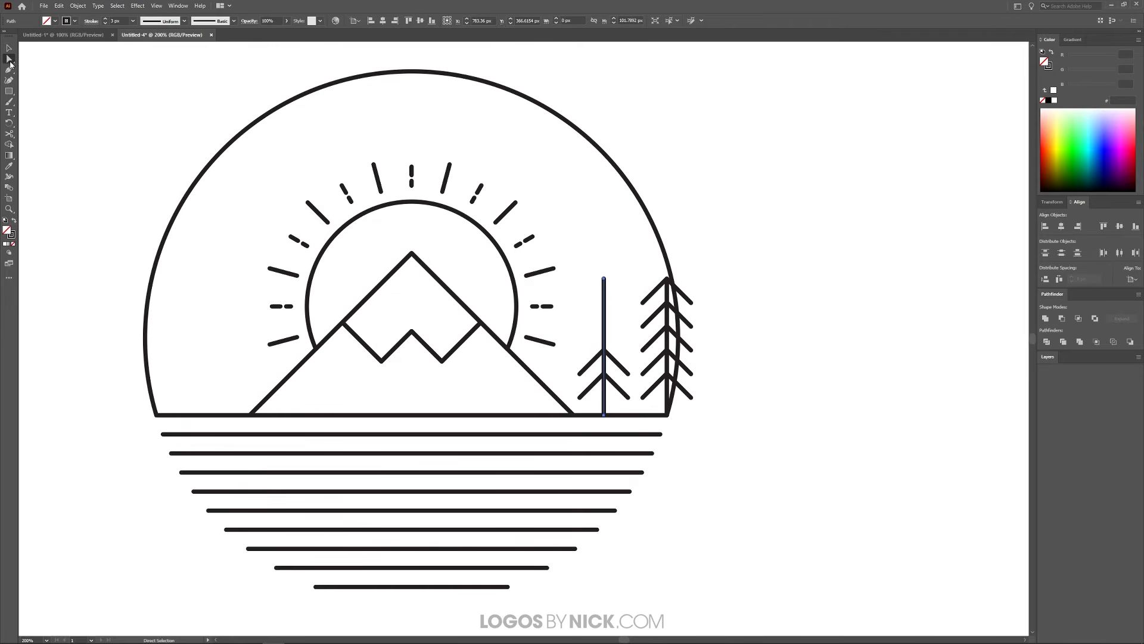
click(604, 279)
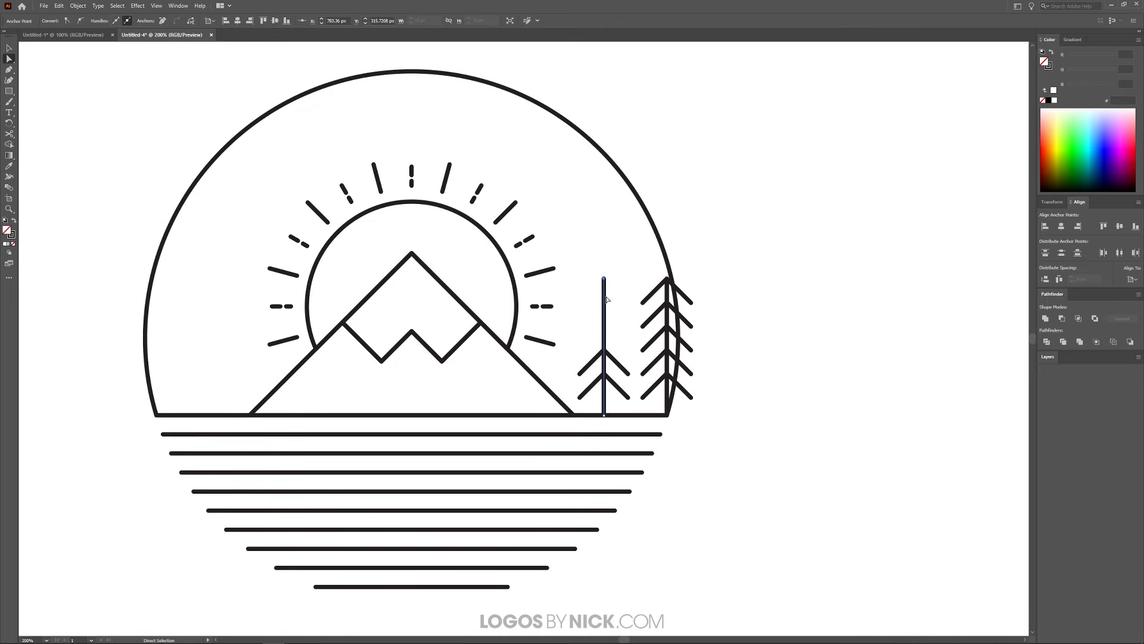
drag(604, 278, 607, 352)
Group the short tree's trunk and two chevrons, and clear the selection
key(v)
drag(586, 331, 621, 396)
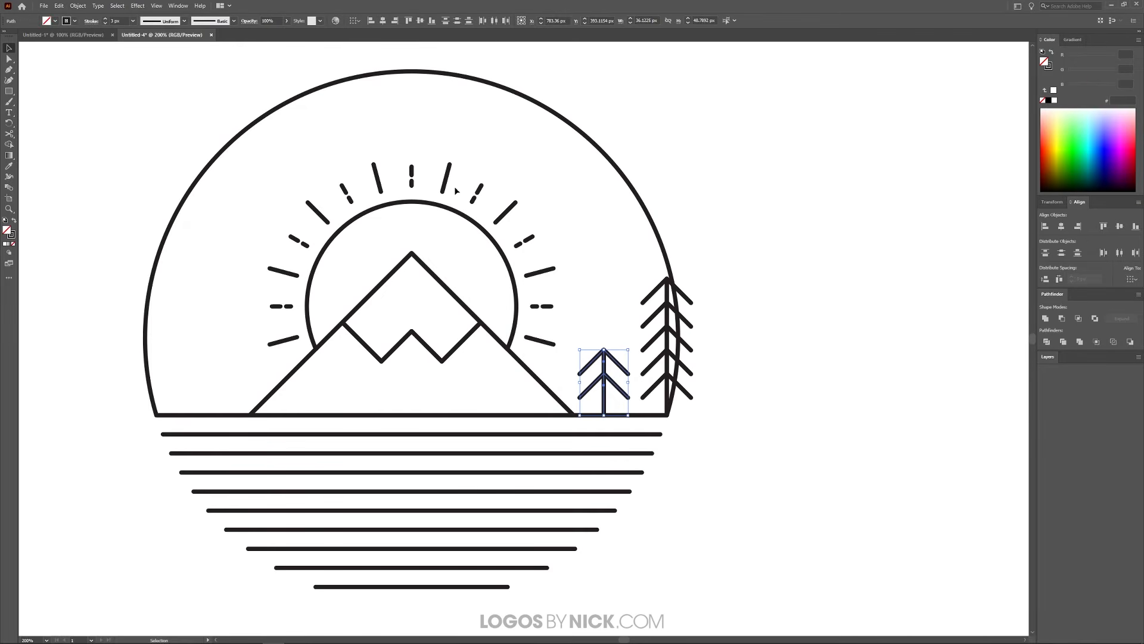
click(78, 6)
click(98, 48)
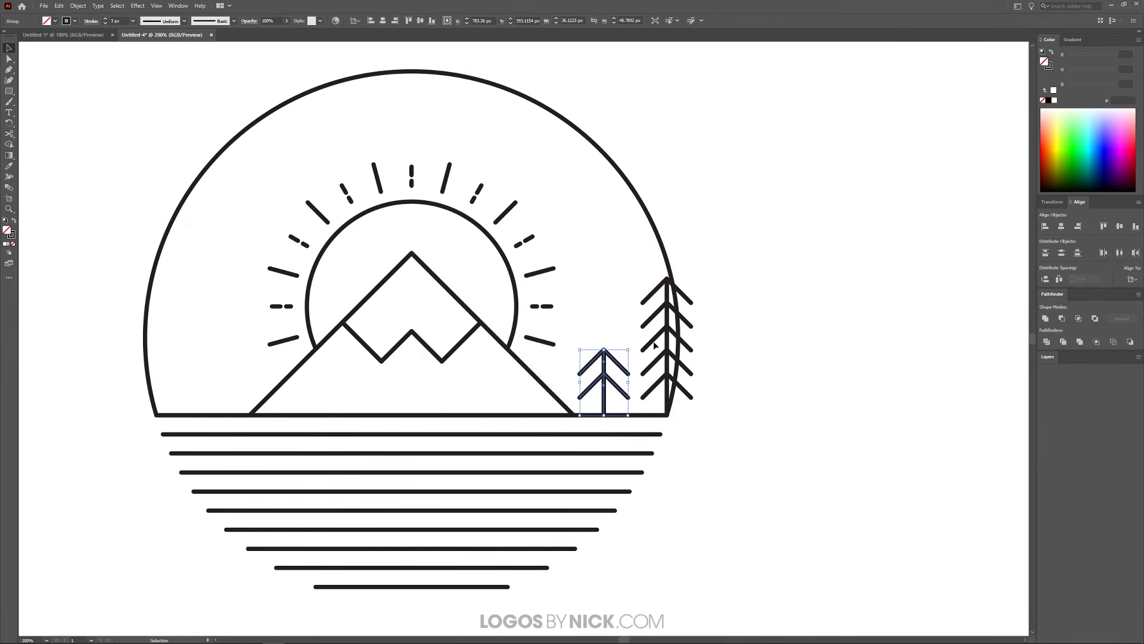
key(ctrl+shift+a)
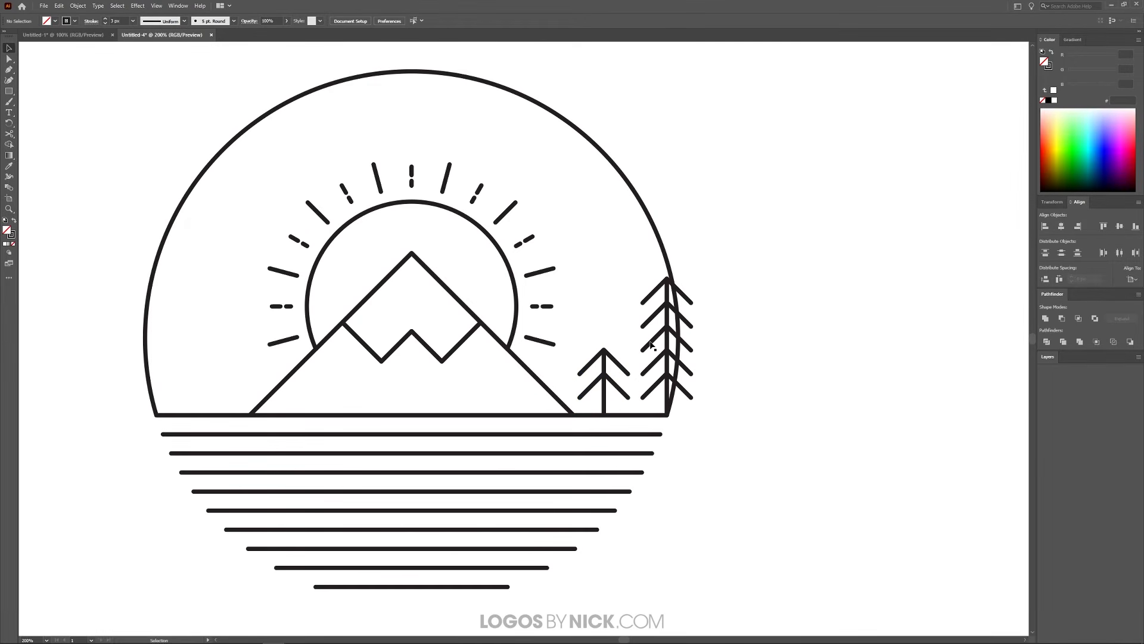
Duplicate the tall tree horizontally, about 326 px to the left, onto the horizon beside the mountain's left foot
click(652, 347)
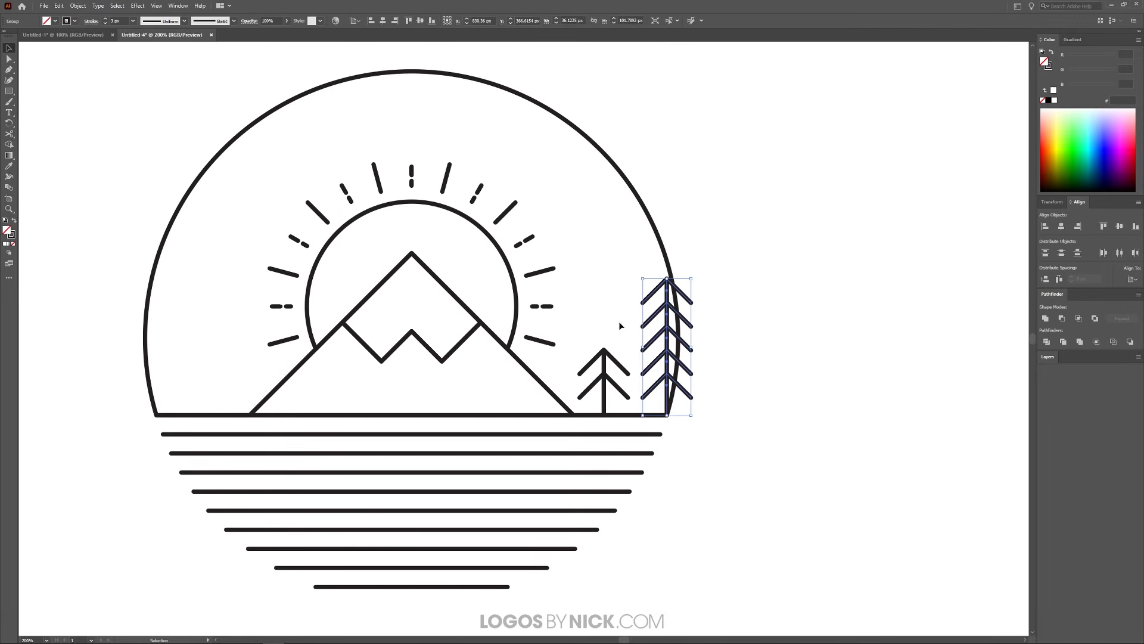
click(617, 290)
drag(636, 298, 216, 294)
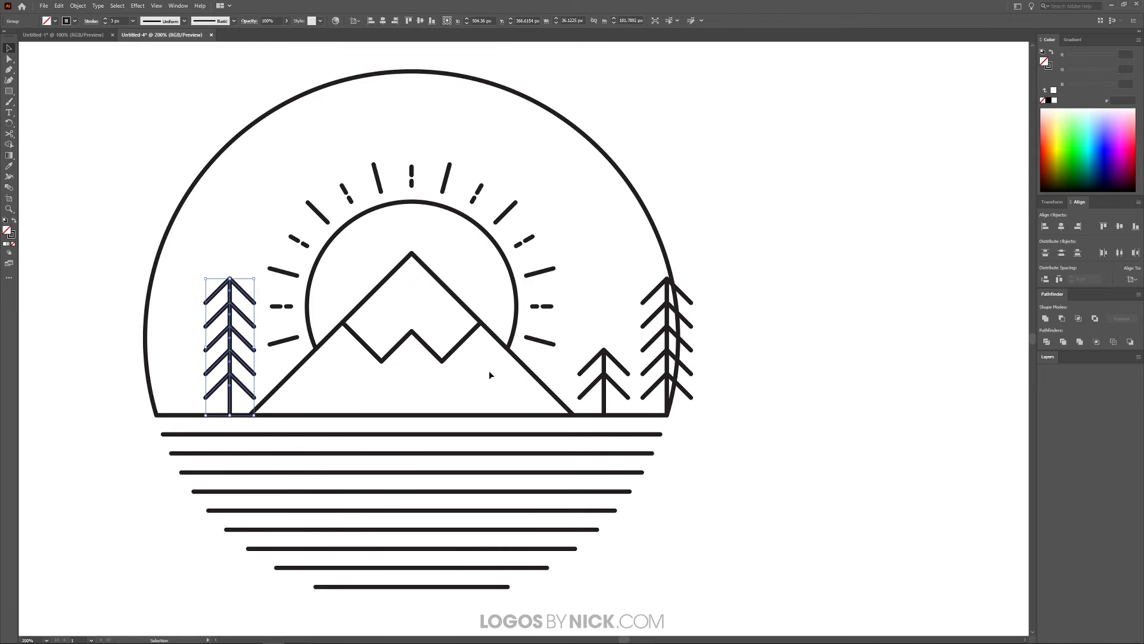
Duplicate the short tree across to the far side of the mountain and snap its trunk base to the horizon's left end
click(600, 381)
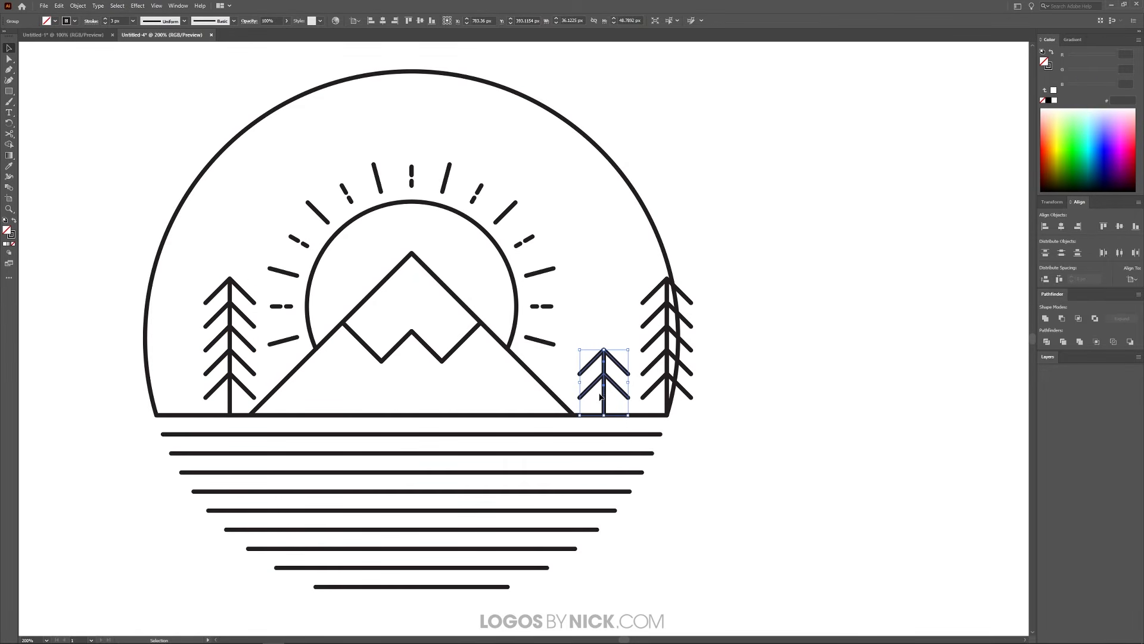
drag(601, 396, 103, 374)
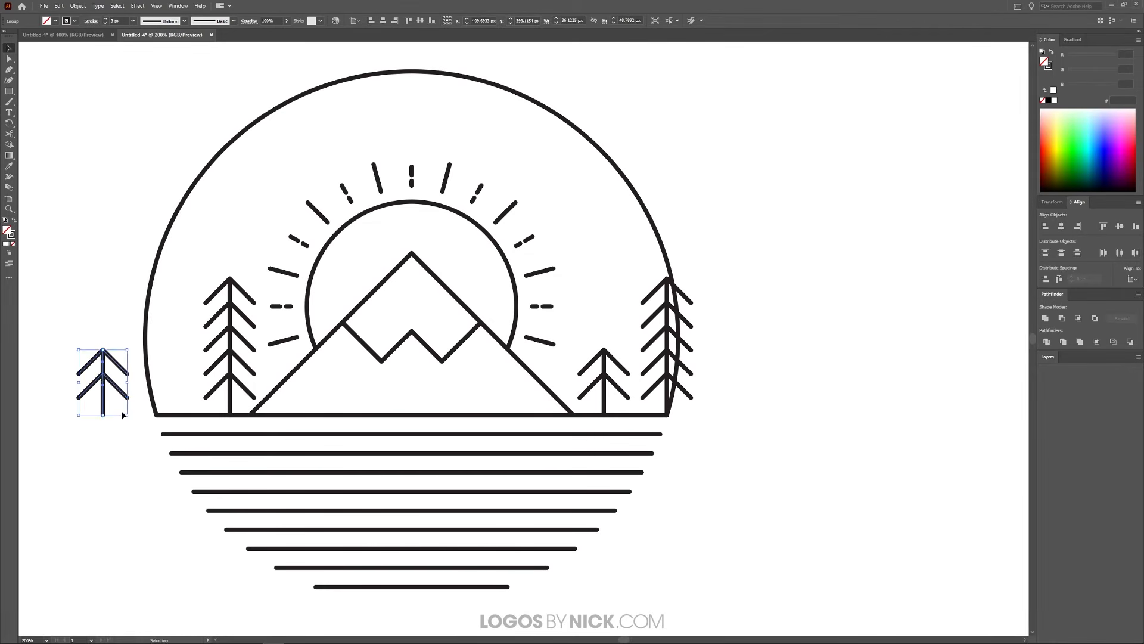
key(a)
drag(103, 415, 158, 416)
key(v)
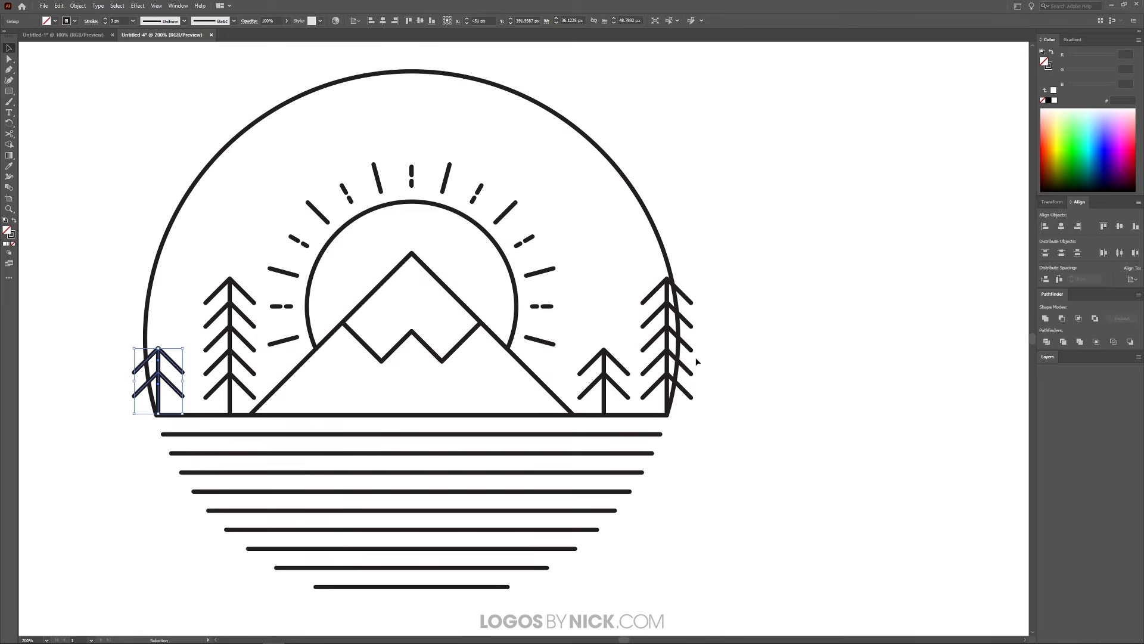
Check the finished reference logo, then add anchor points to the outer circle above the left short tree and above the right tall tree
scroll(654, 355, down, 2)
scroll(579, 354, up, 1)
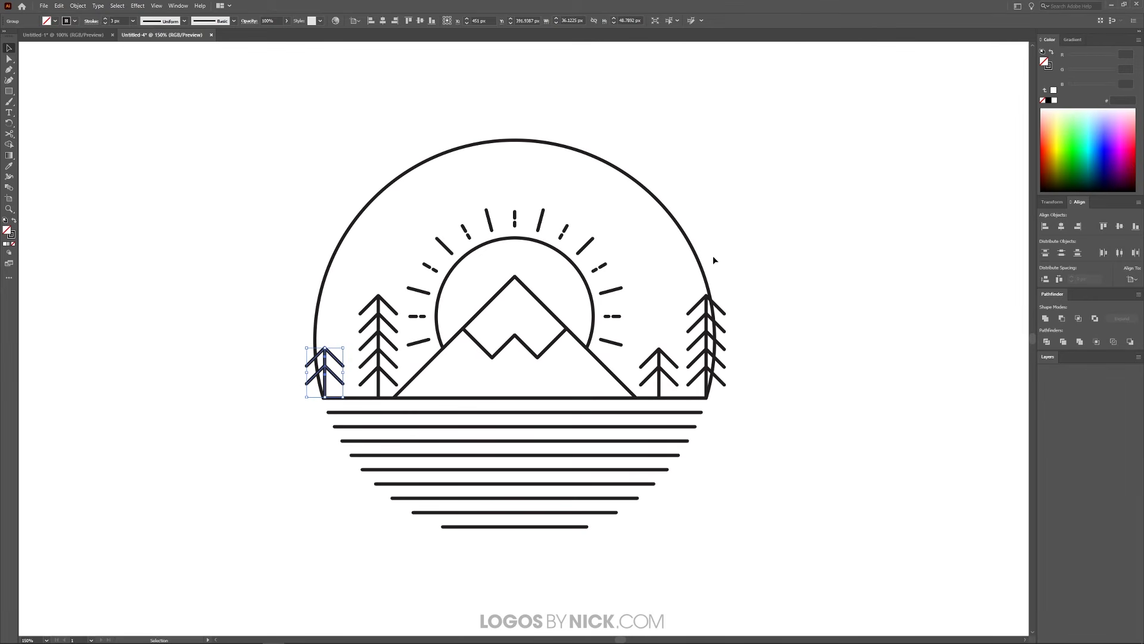
click(101, 35)
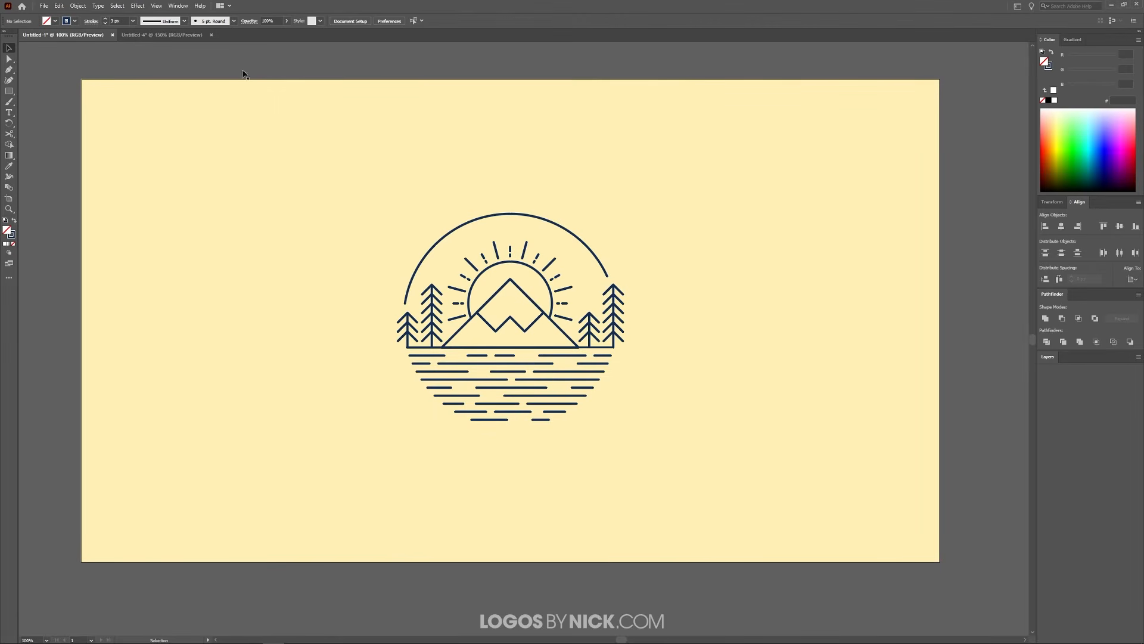
click(150, 36)
scroll(631, 361, up, 1)
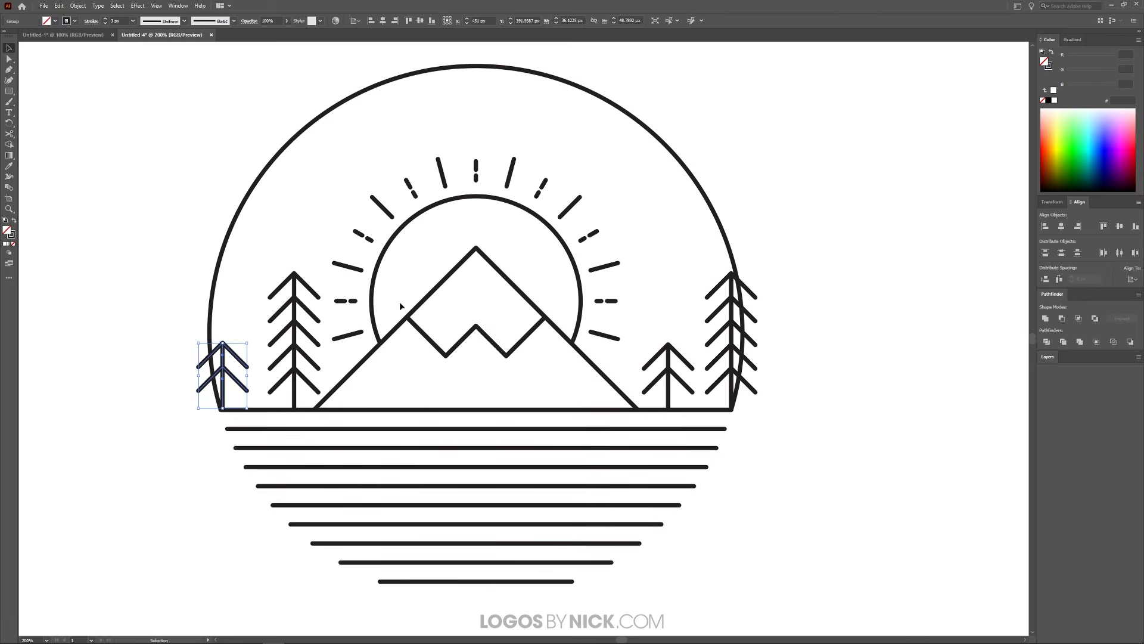
click(247, 202)
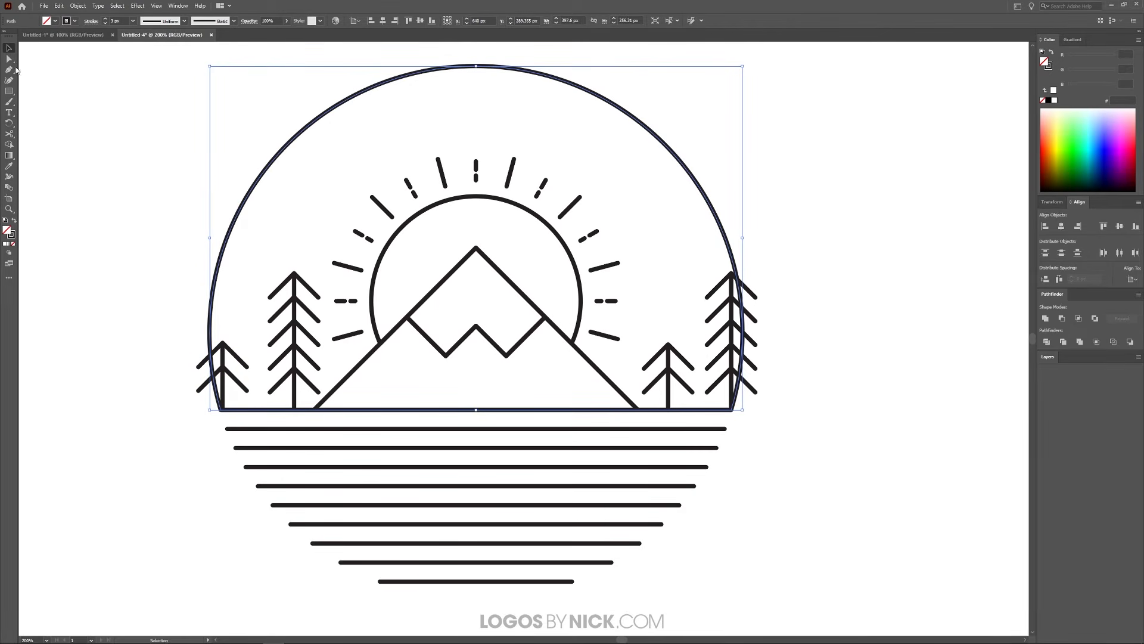
click(10, 70)
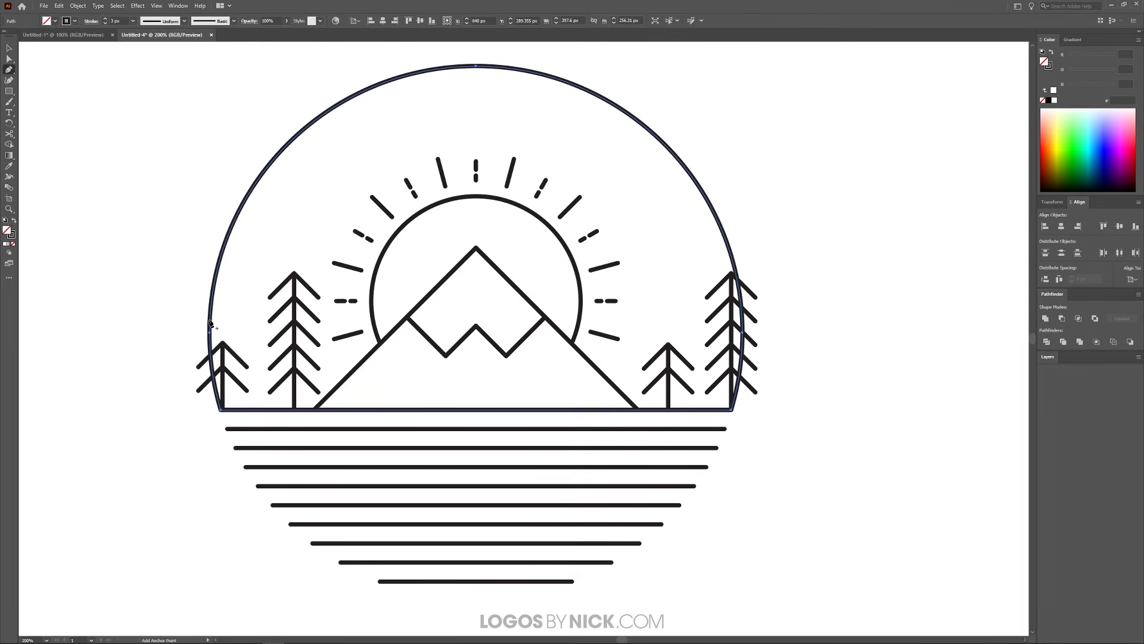
click(210, 323)
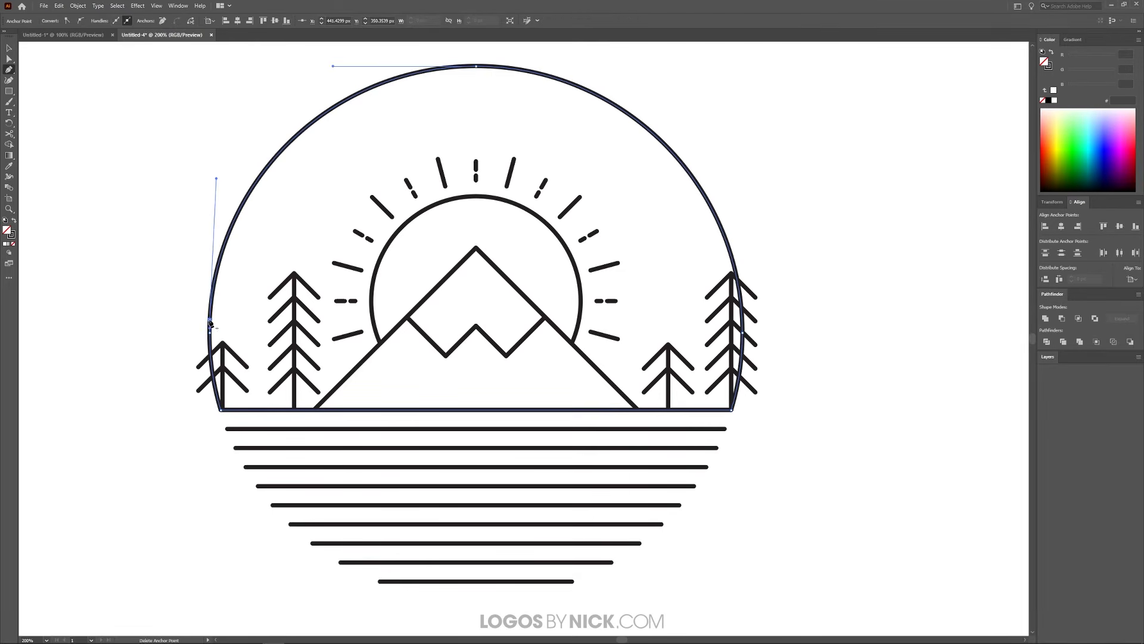
click(729, 246)
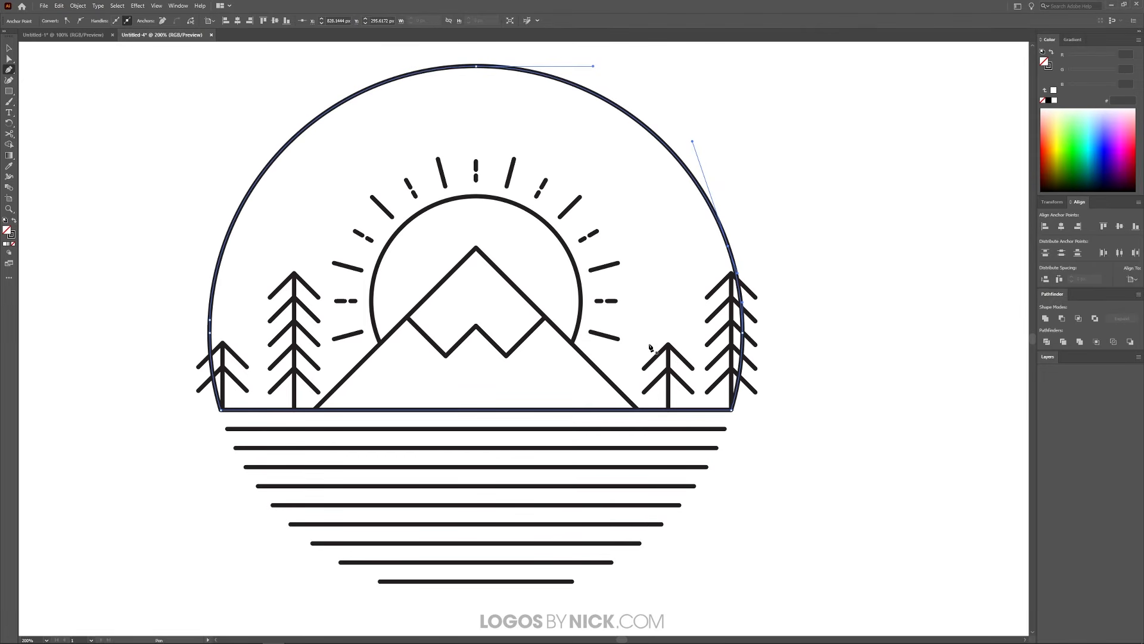
Cut the outer circle at both new anchor points with the Scissors tool and delete its lower section behind the trees
click(9, 134)
click(210, 319)
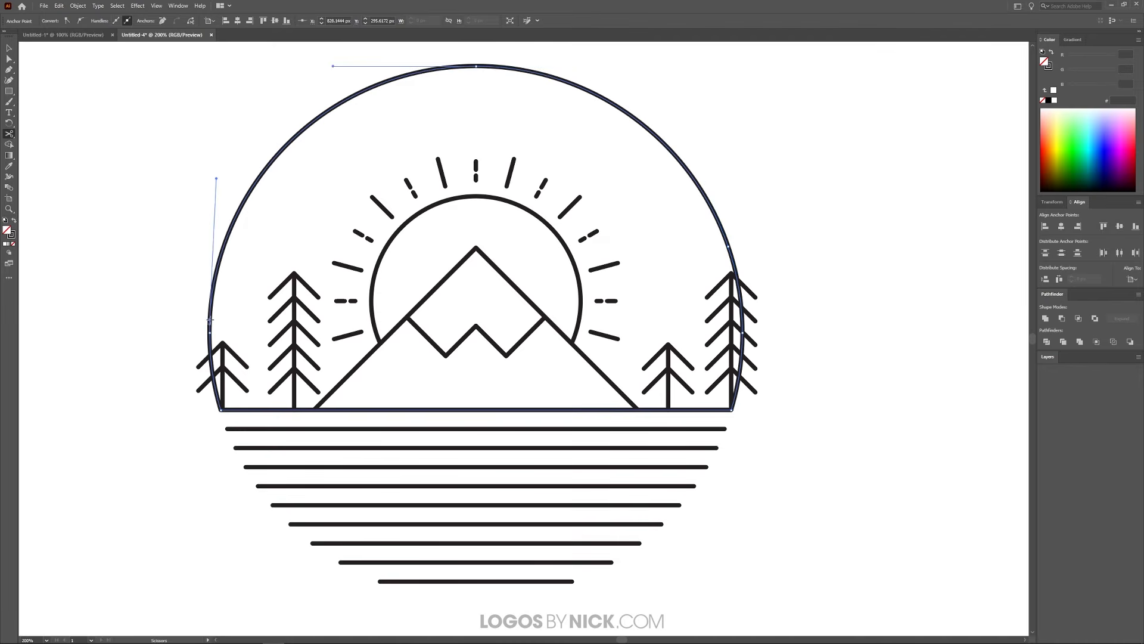
click(728, 246)
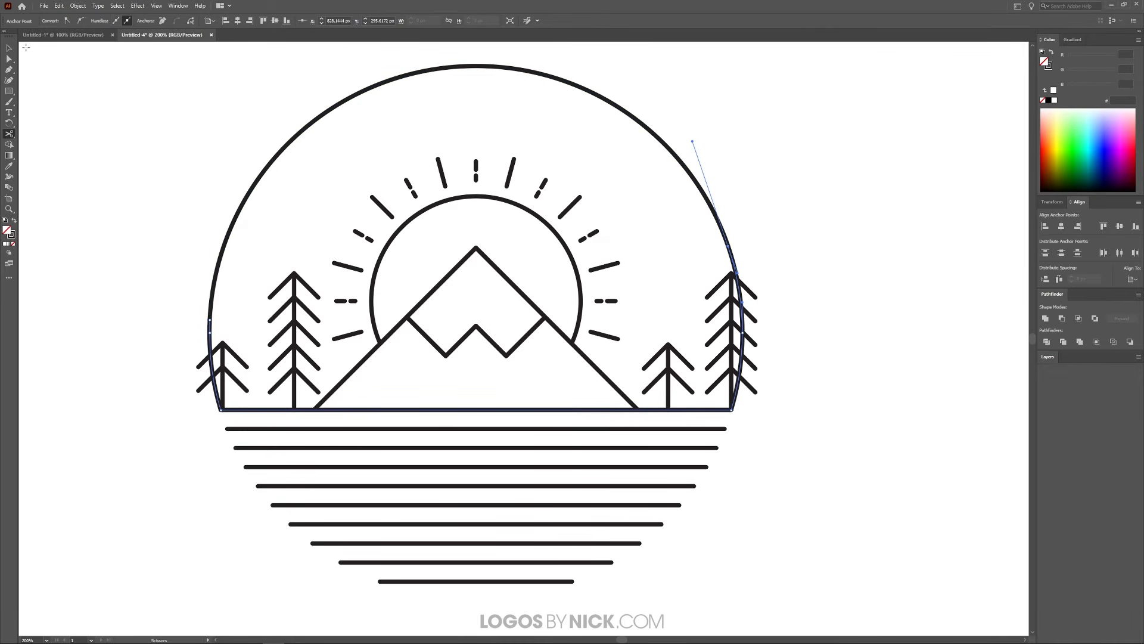
click(9, 48)
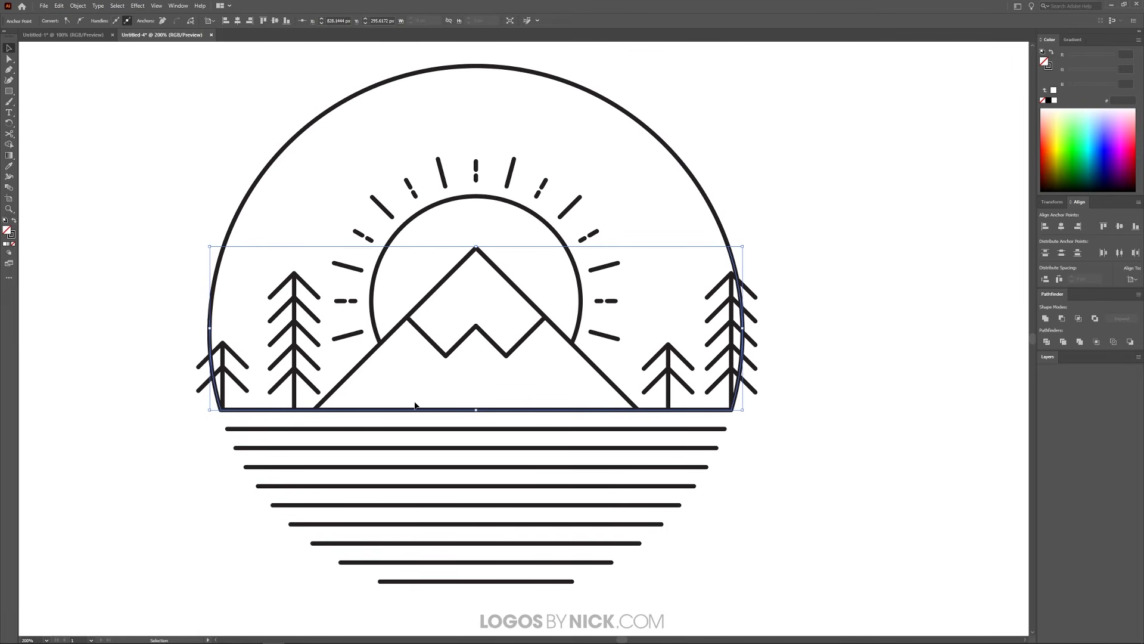
drag(218, 395, 627, 286)
key(Delete)
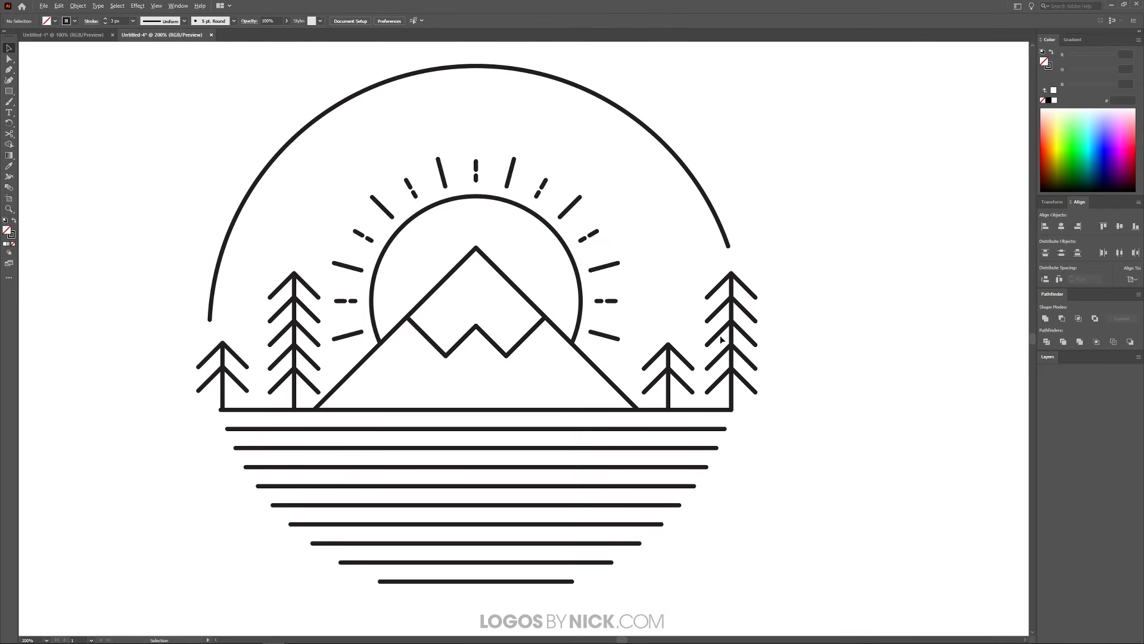
Compare with the reference logo, then snap the left short tree's trunk base exactly onto the horizon line's end point and deselect
scroll(673, 337, down, 1)
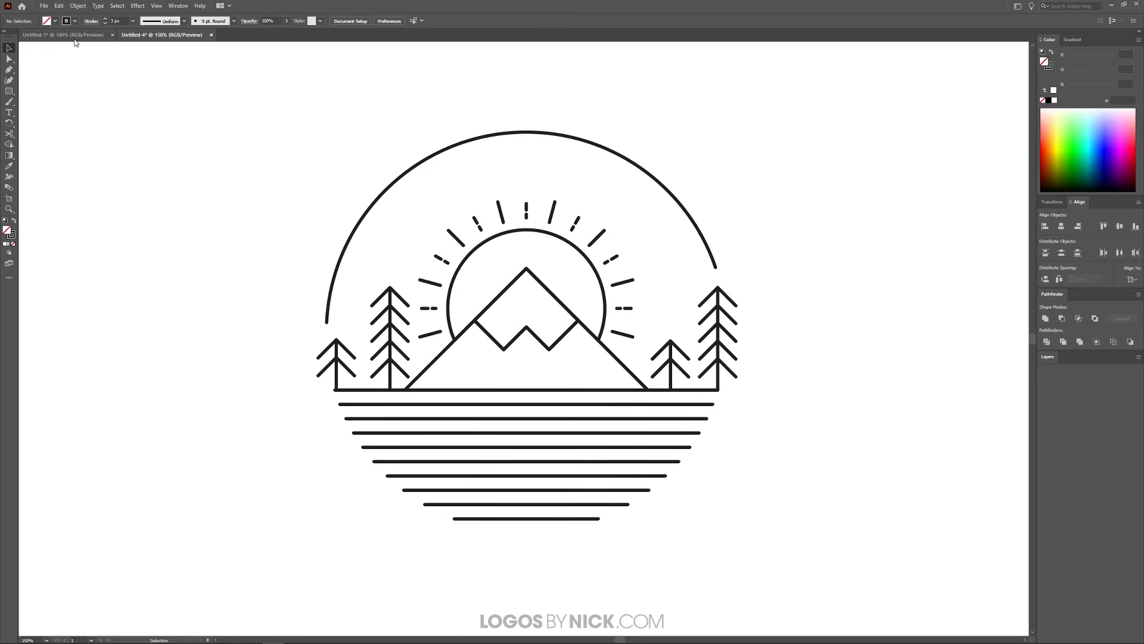
click(73, 36)
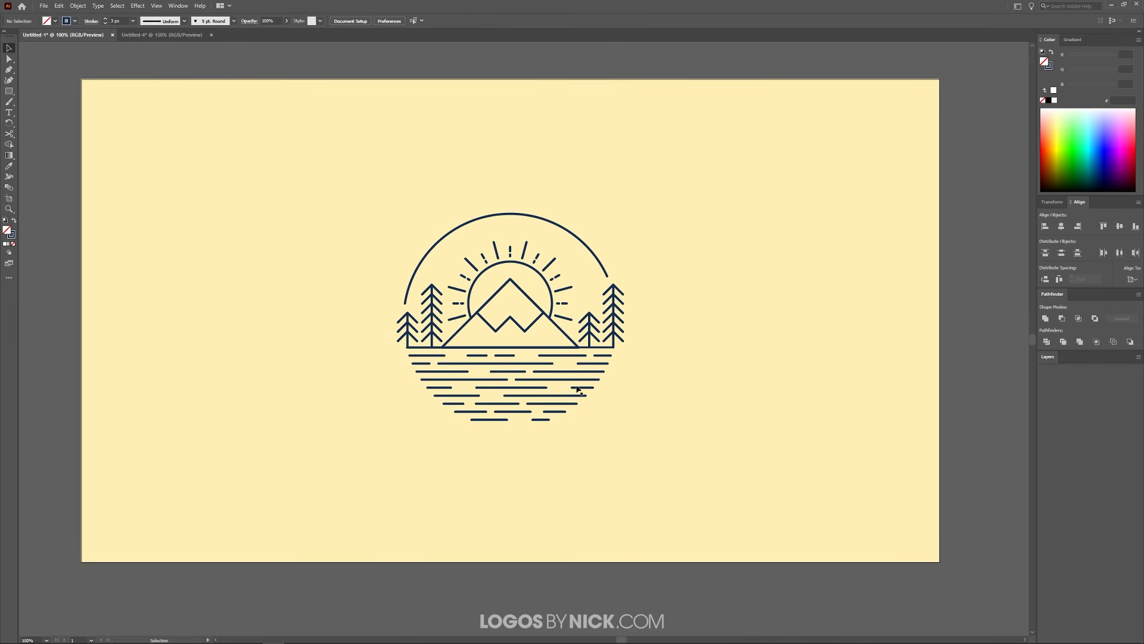
click(160, 35)
scroll(328, 389, up, 6)
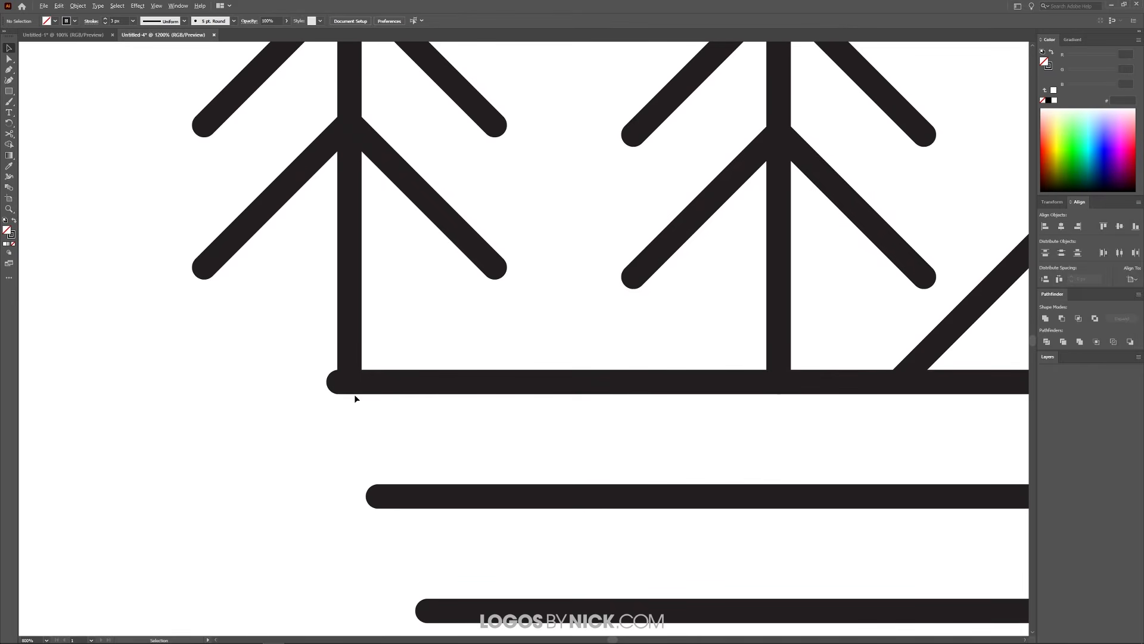
click(356, 335)
key(a)
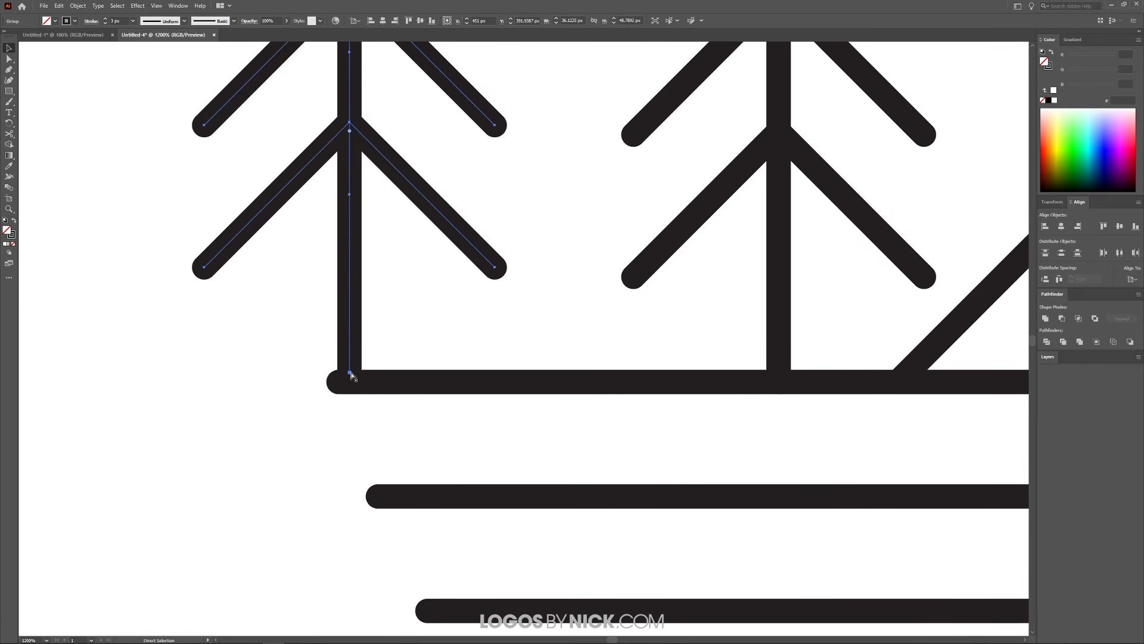
drag(350, 374, 341, 383)
scroll(334, 341, down, 2)
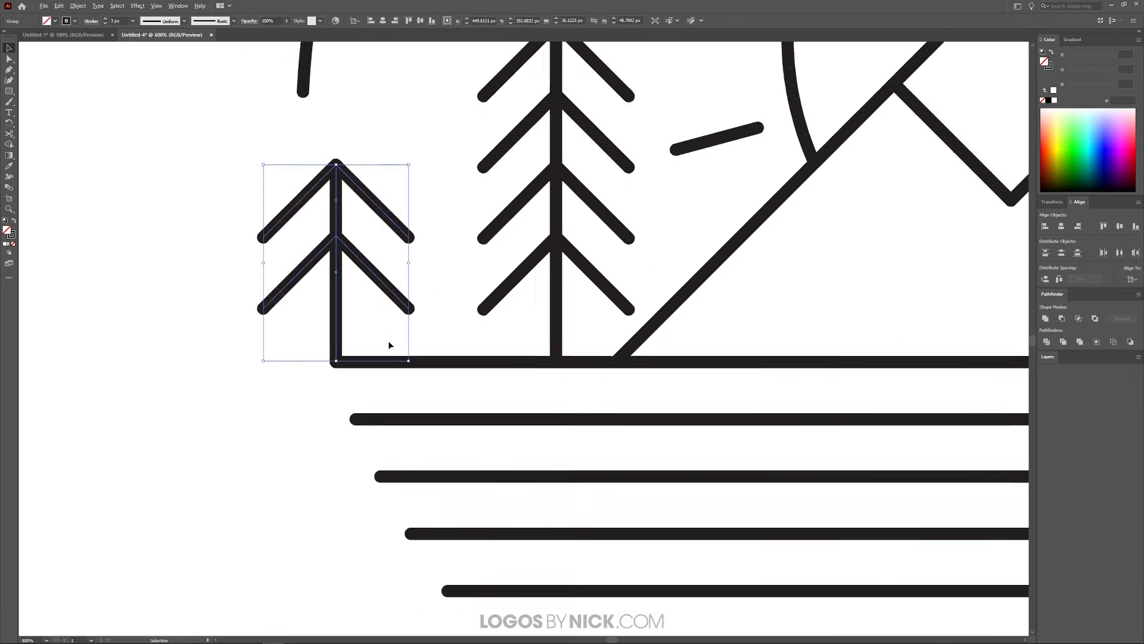
scroll(429, 352, down, 4)
click(792, 370)
Turn off Snap to Point and draw a rectangle about 48 by 14 px over the first water line below the left tall tree
drag(863, 359, 784, 353)
scroll(667, 415, up, 1)
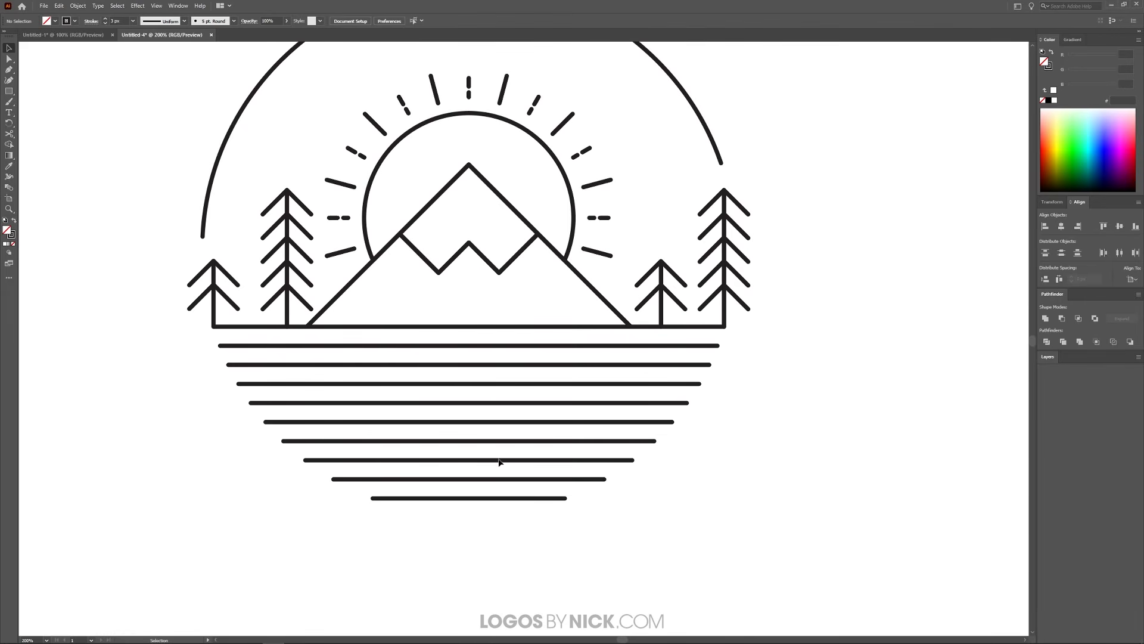
click(9, 91)
click(116, 5)
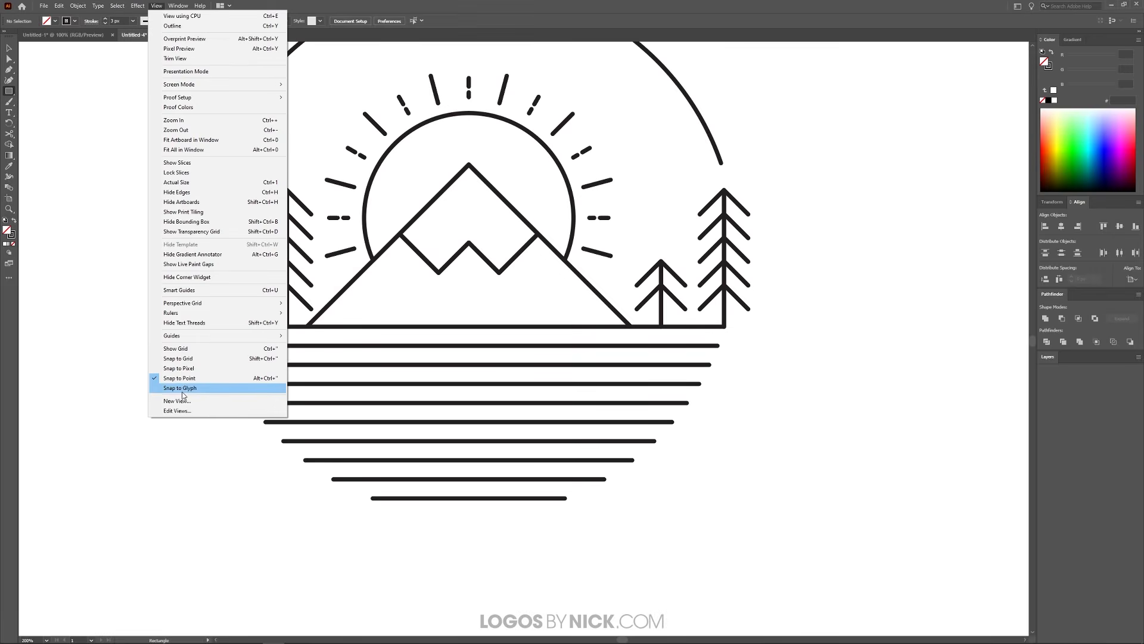
click(189, 379)
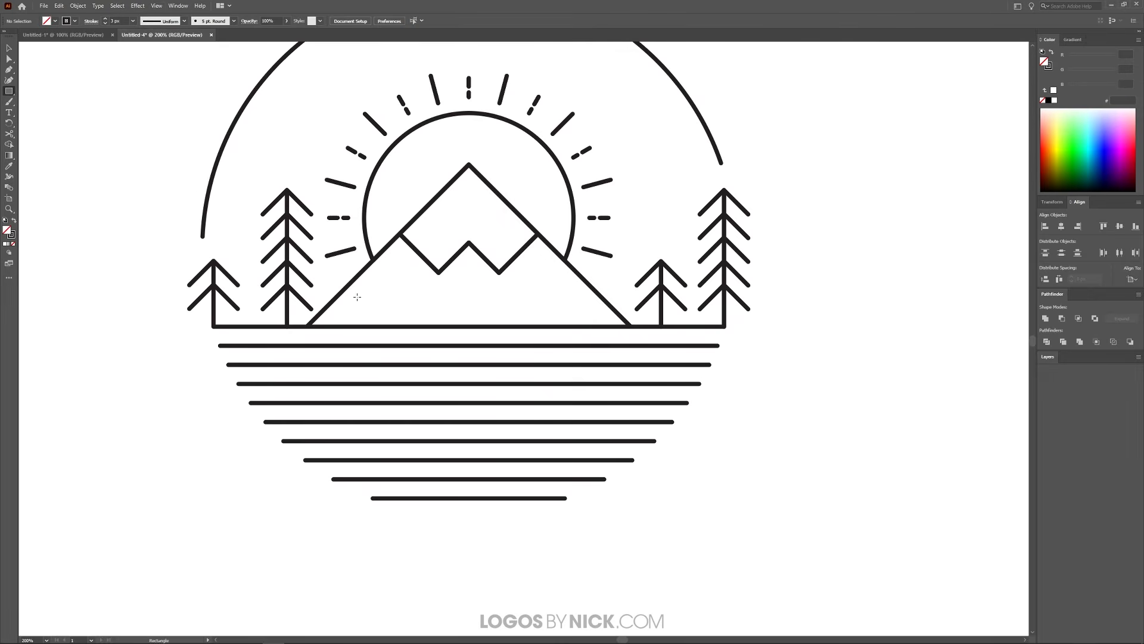
drag(286, 337, 351, 356)
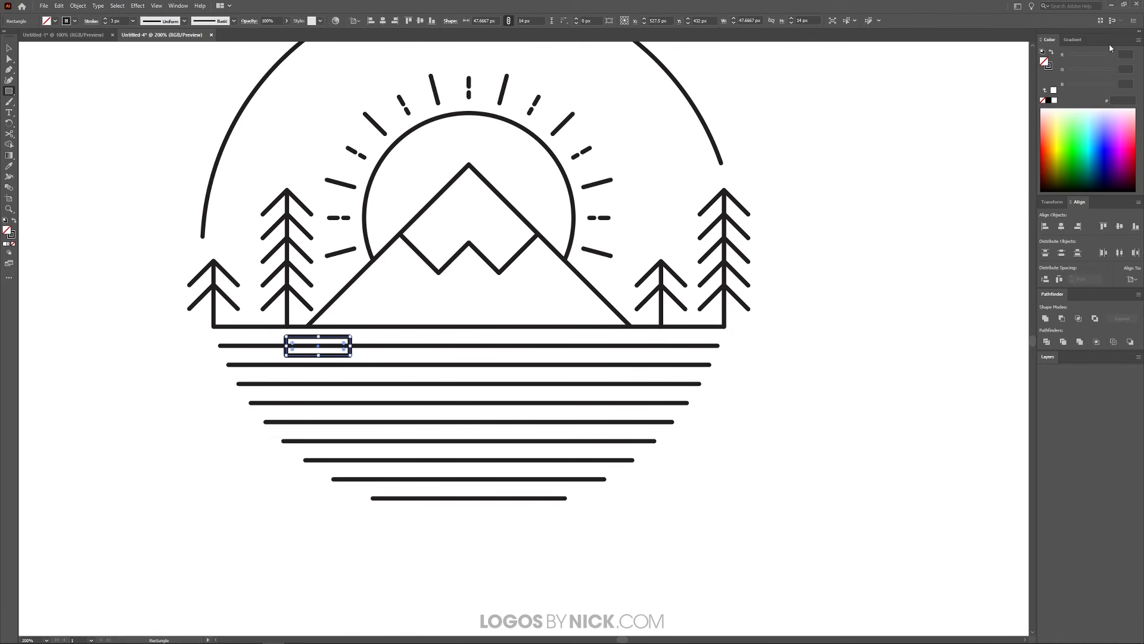
Give the rectangle a red fill (R 244, G 0, B 0) with no stroke and lower its opacity to about 51%
click(1047, 139)
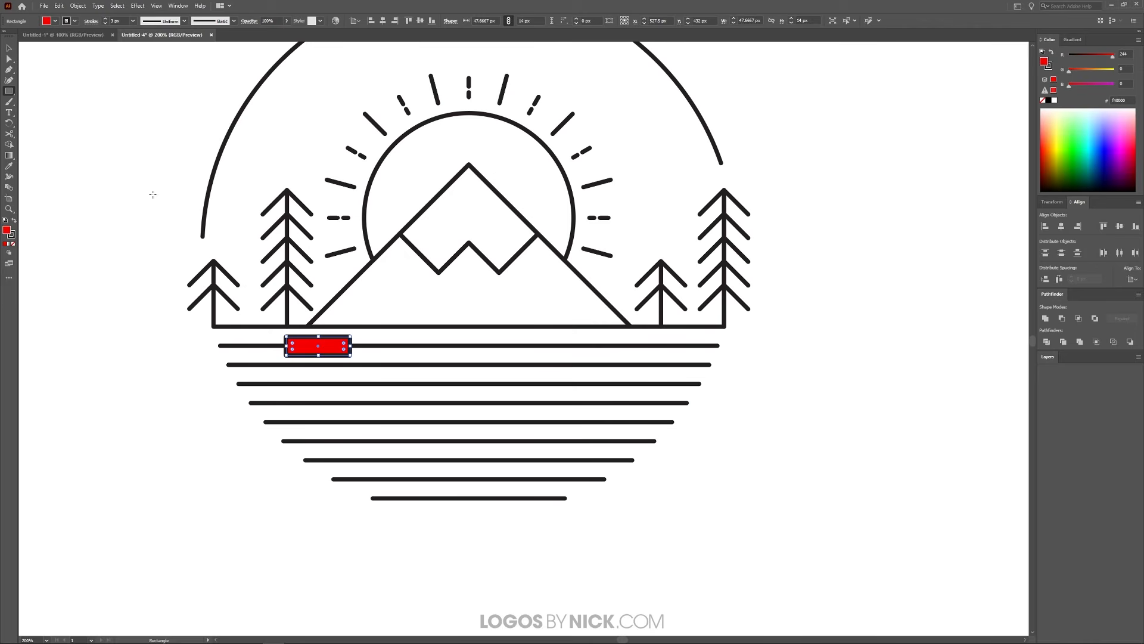
click(13, 235)
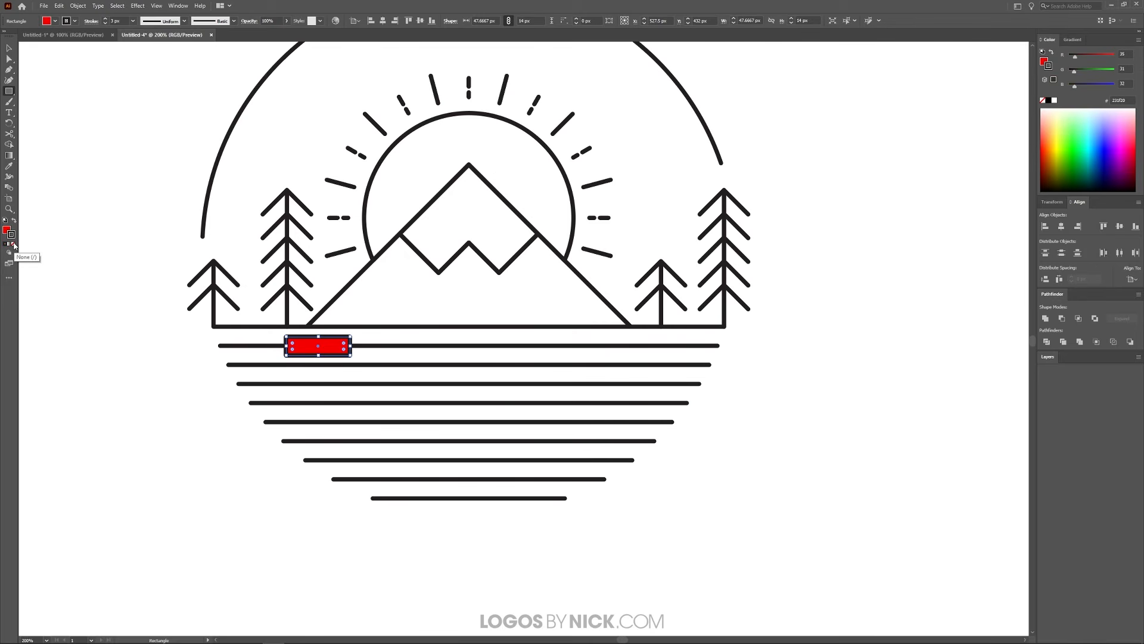
click(14, 244)
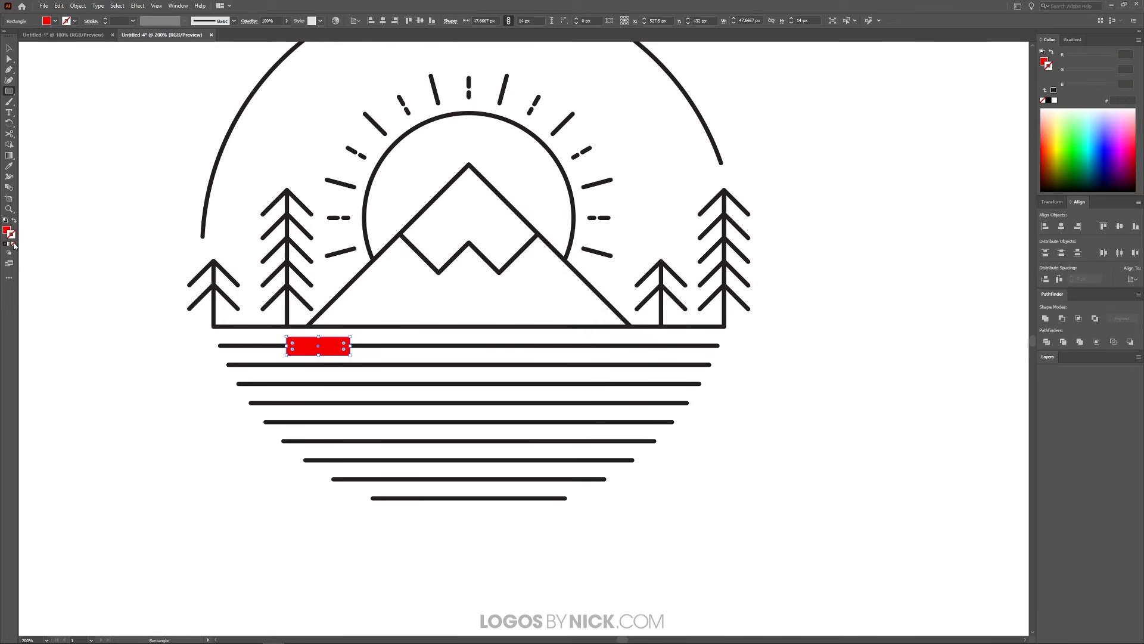
click(7, 231)
drag(289, 32, 269, 33)
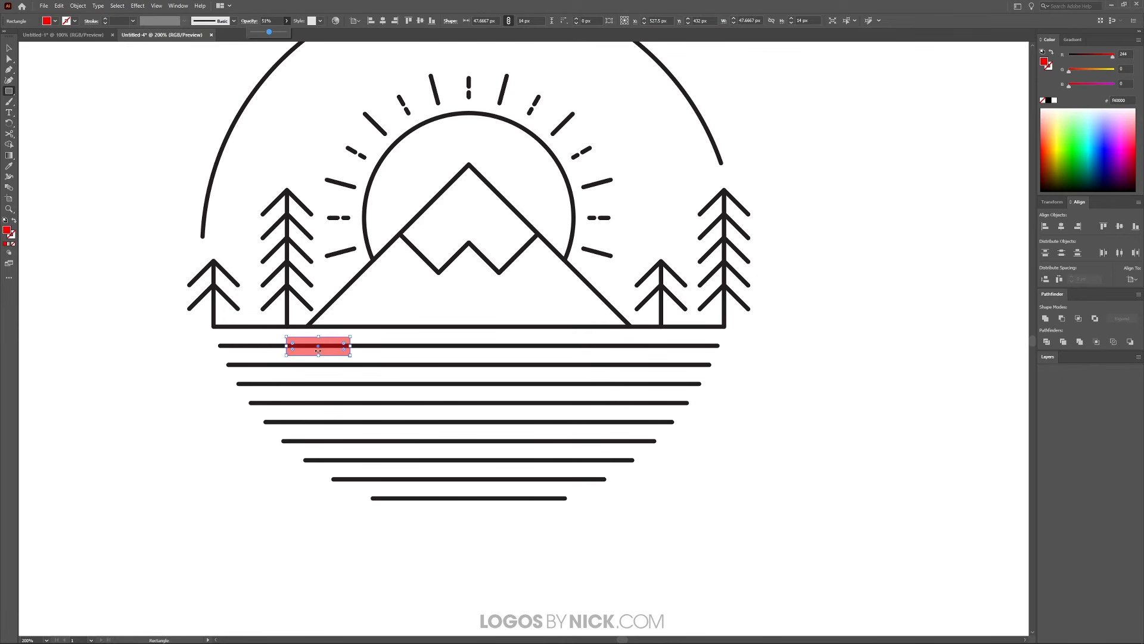
Copy the red rectangle along the first water line, making a middle one about 13 px wide and a right one about 37 px wide
click(5, 48)
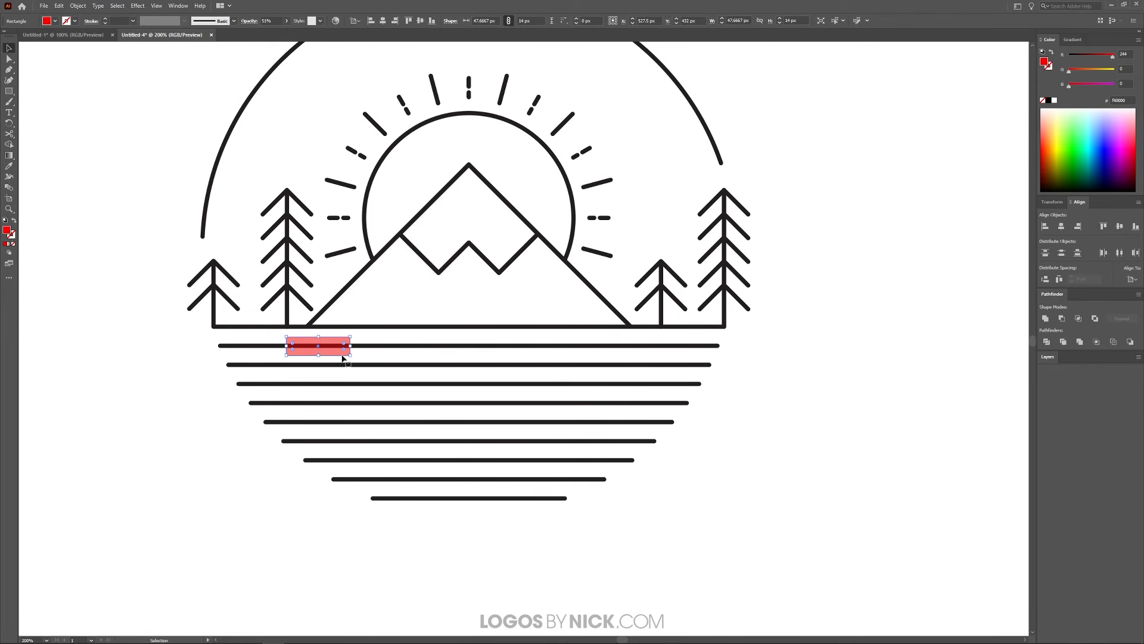
drag(351, 347, 460, 344)
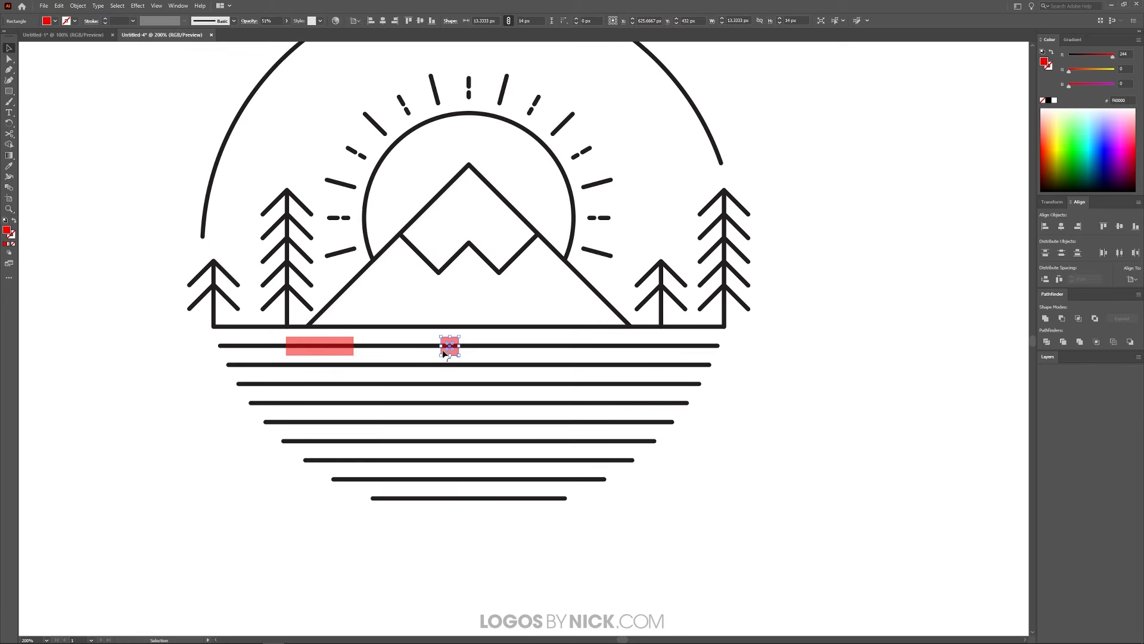
scroll(450, 349, up, 1)
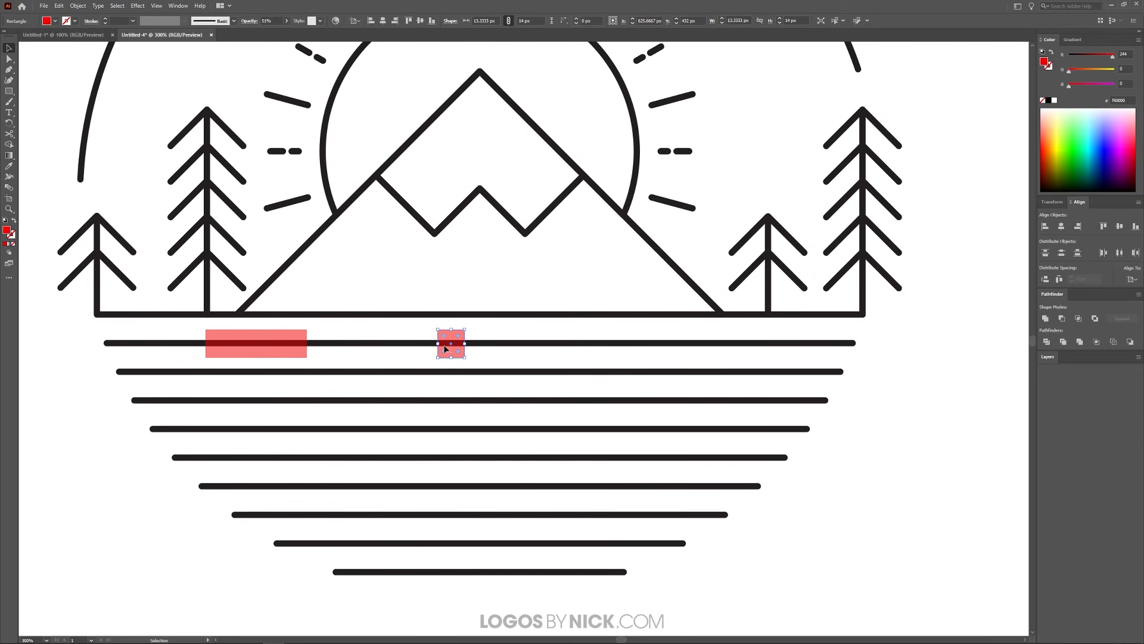
drag(446, 352, 642, 346)
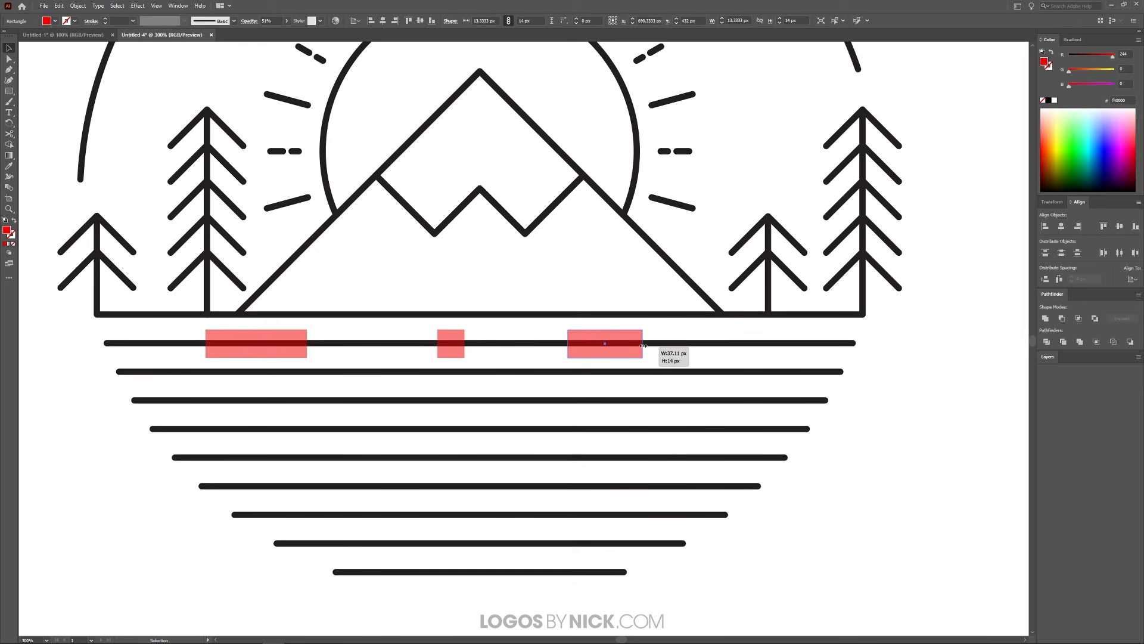
Widen the left red rectangle to about 61 px and shift the middle one slightly left and the right one further right
click(281, 337)
drag(310, 345, 279, 341)
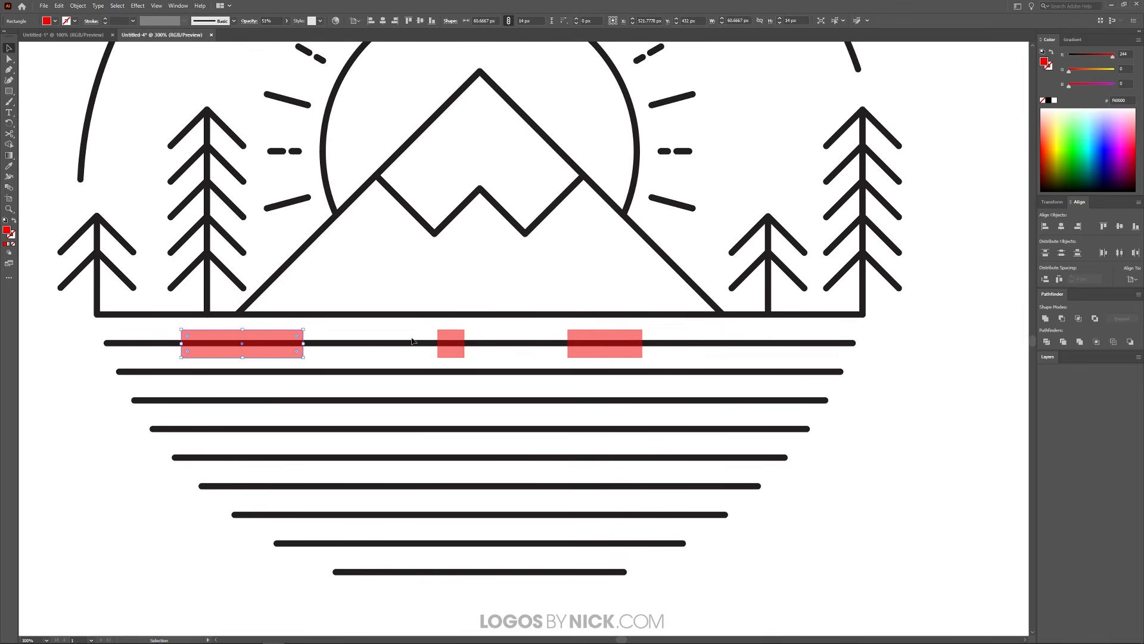
drag(447, 338, 434, 338)
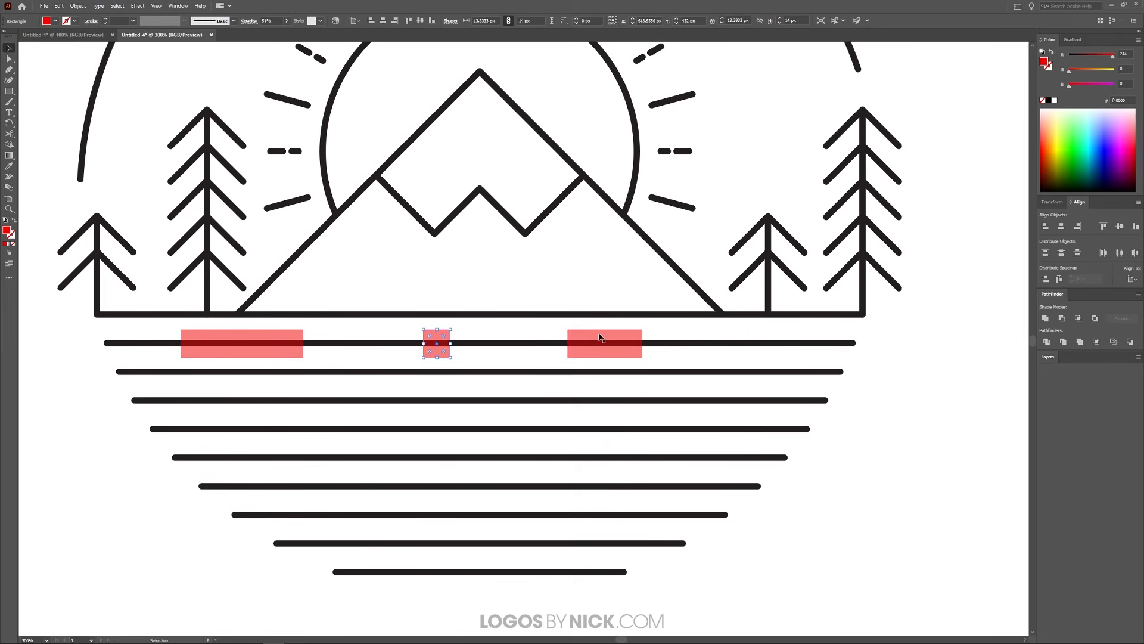
drag(600, 334, 647, 335)
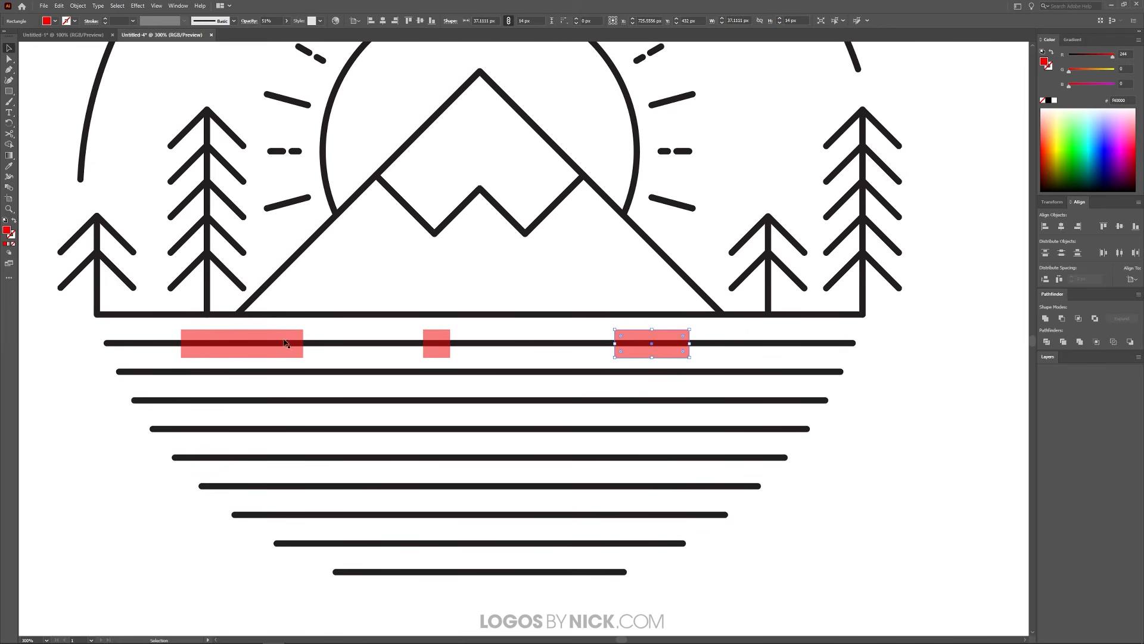
Copy the left and right red rectangles onto the second water line, staggered between the gaps of the first line
click(281, 342)
drag(273, 340, 572, 367)
drag(669, 343, 387, 373)
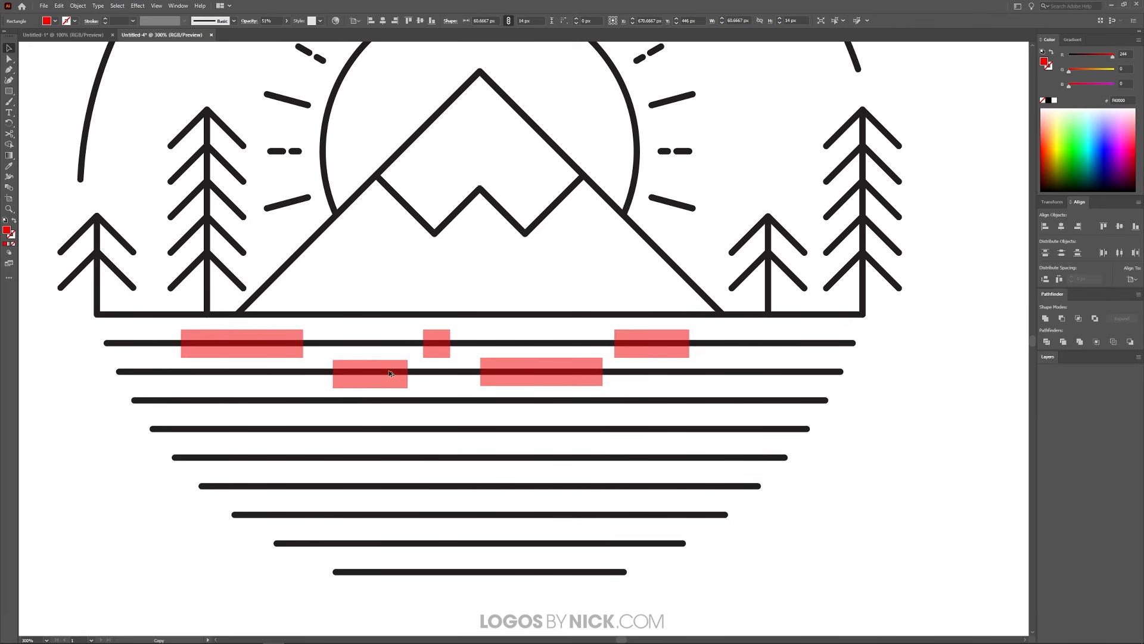
Copy the small red rectangle twice and the medium one once onto the fourth water line, placing the medium copy between the small ones
click(439, 341)
drag(434, 355, 560, 415)
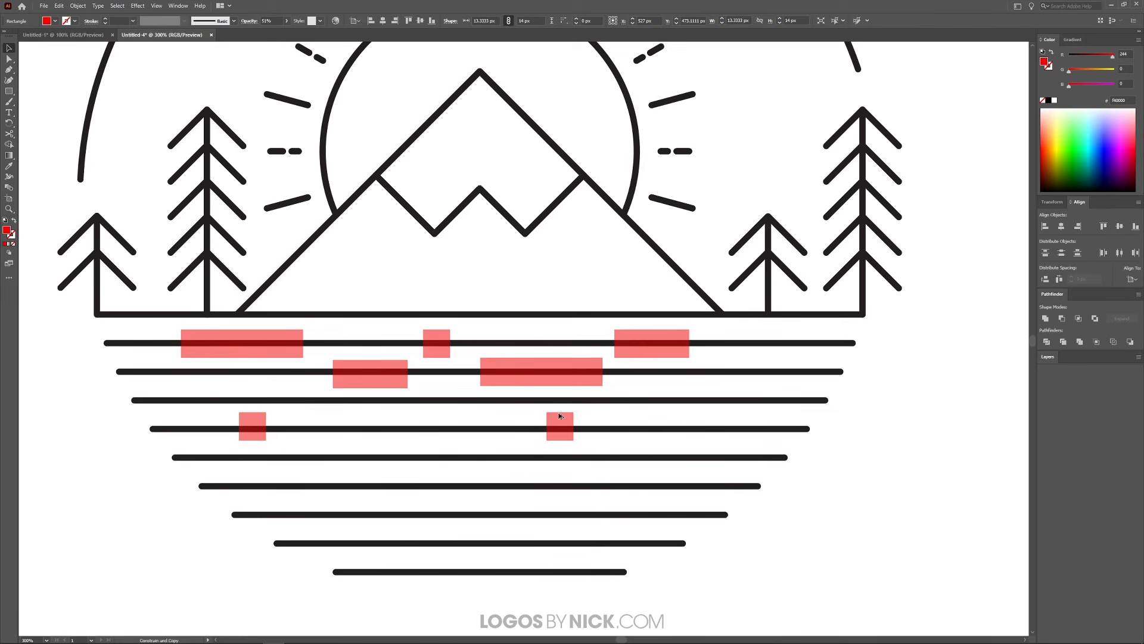
drag(651, 345, 403, 427)
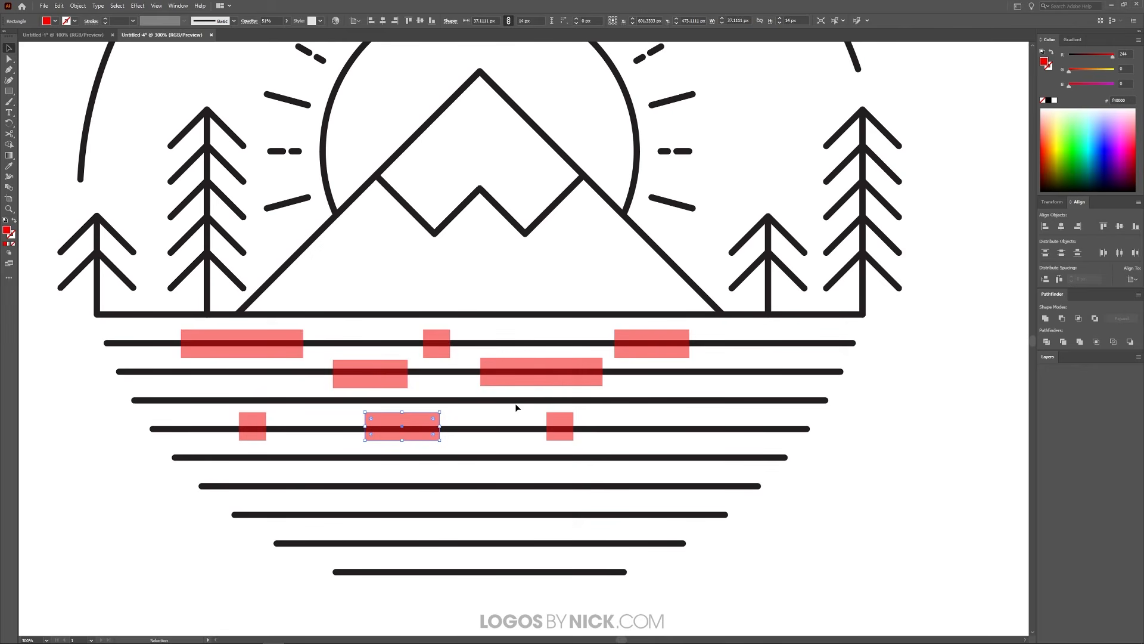
Copy one wide and one small red rectangle onto each of the fifth and sixth water lines, staggered against the neighbouring lines
drag(633, 436, 629, 429)
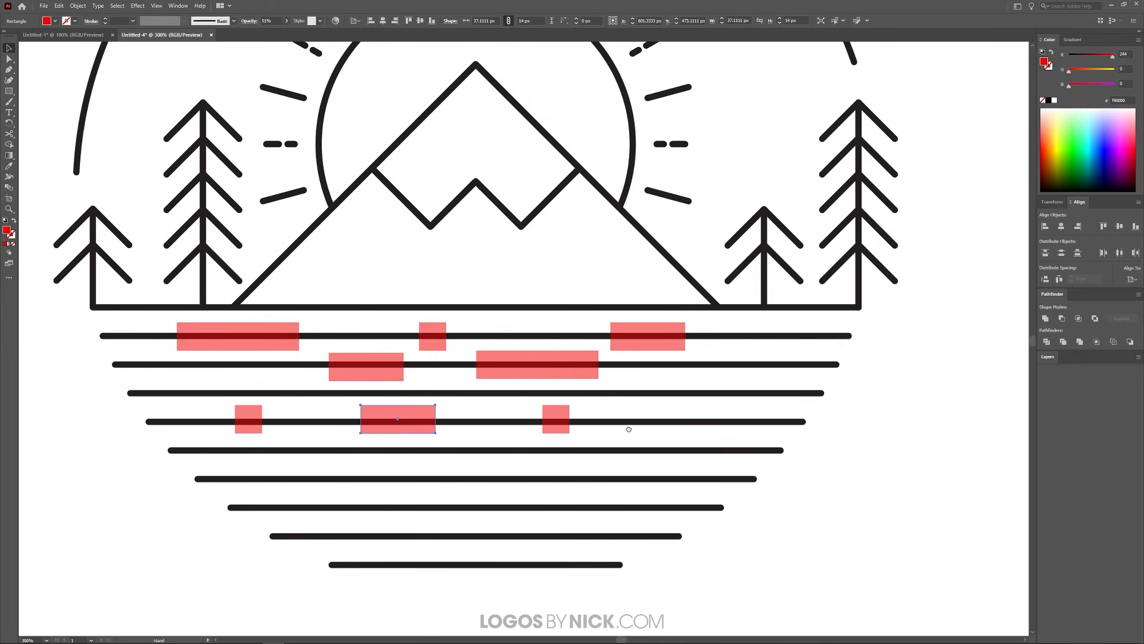
click(553, 378)
drag(554, 373, 668, 460)
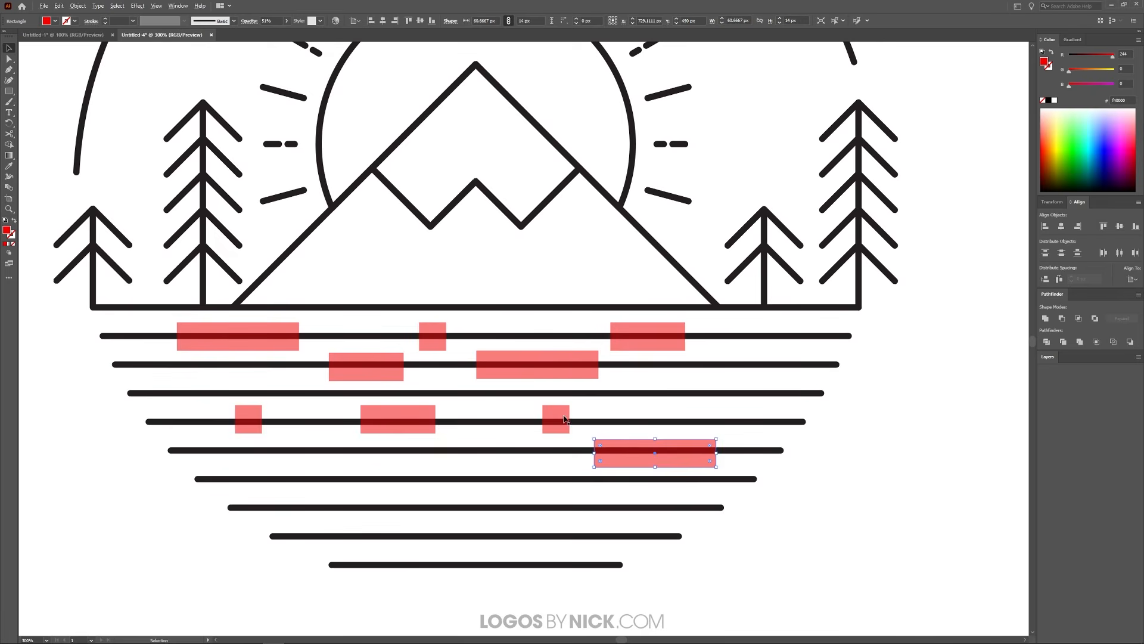
drag(565, 419, 327, 450)
drag(562, 365, 456, 488)
drag(442, 349, 255, 478)
Copy two red rectangles onto each of the seventh and eighth water lines and one small one onto the ninth
drag(417, 420, 345, 509)
drag(556, 419, 571, 506)
drag(664, 449, 430, 534)
drag(652, 339, 522, 542)
drag(570, 505, 454, 562)
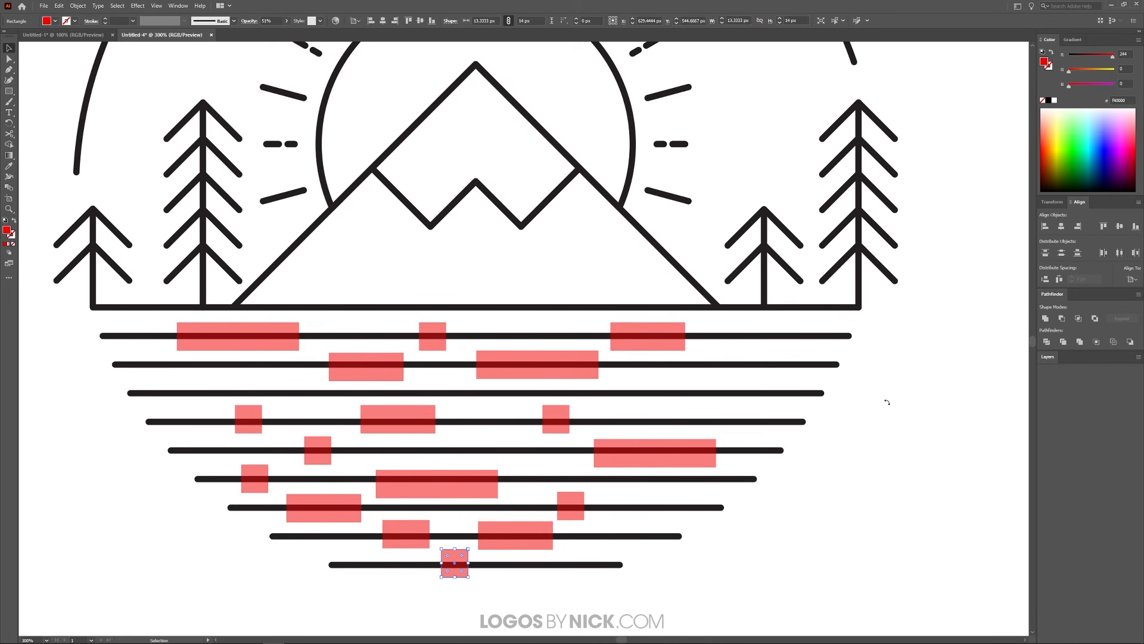
Select the entire artwork and use Shape Builder to remove the three red rectangles and the line segments beneath them from the first water line
scroll(693, 384, down, 1)
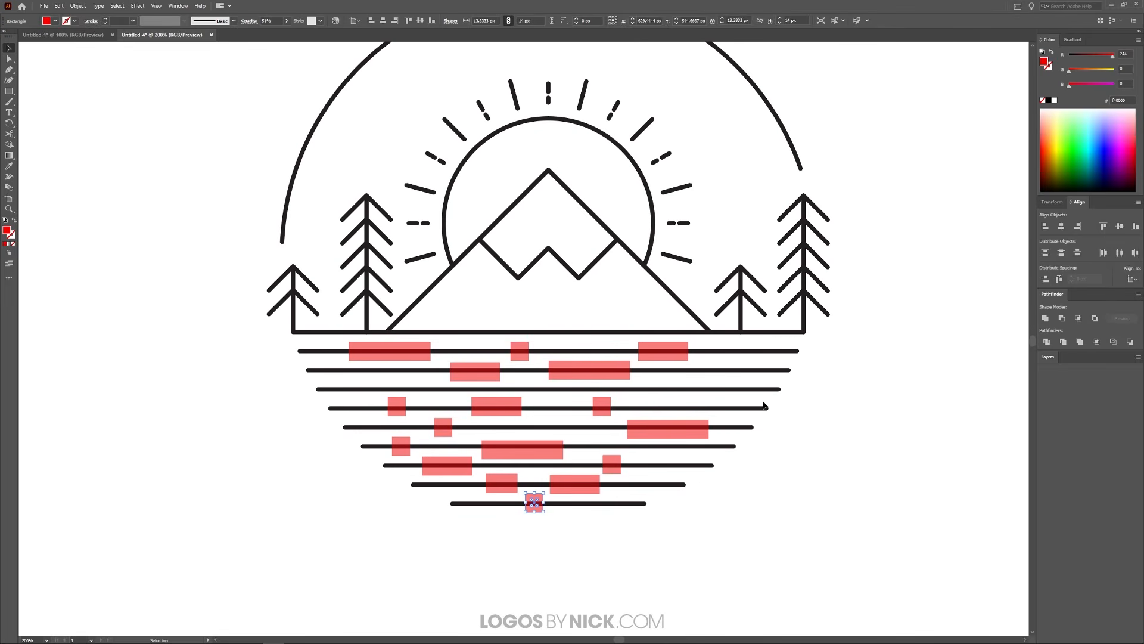
drag(698, 374, 644, 393)
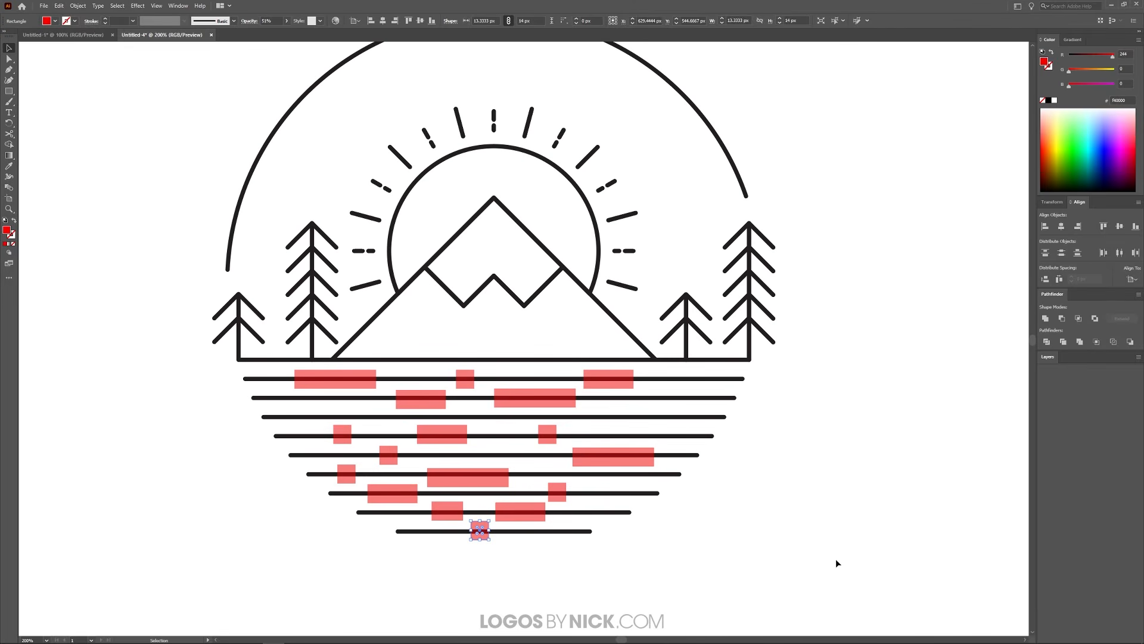
drag(837, 563, 137, 75)
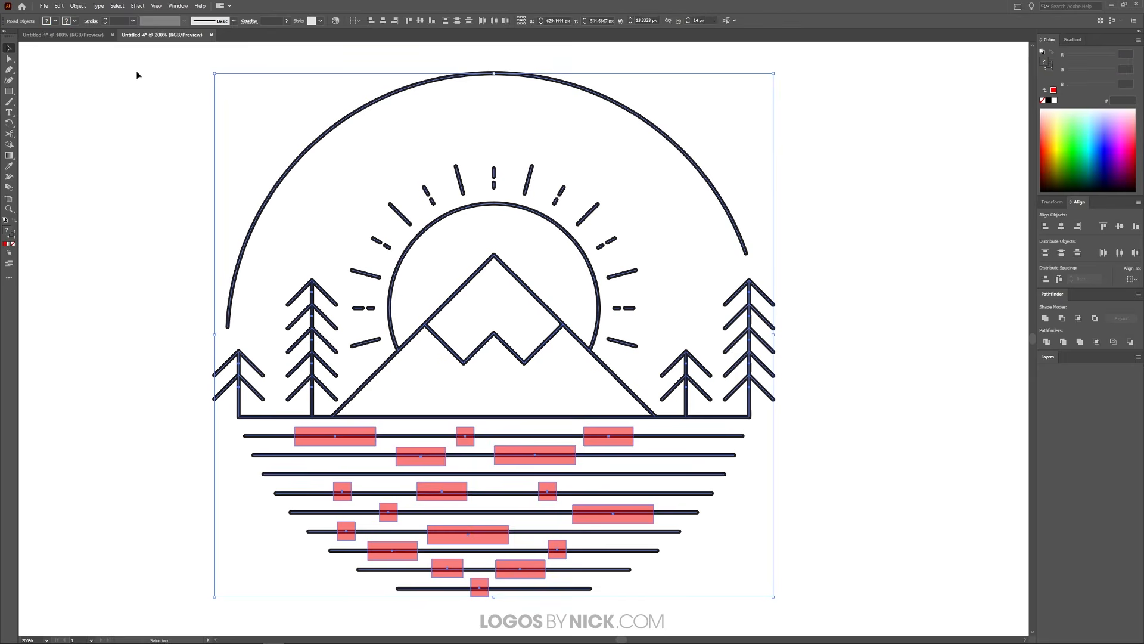
scroll(527, 535, up, 1)
scroll(532, 447, down, 2)
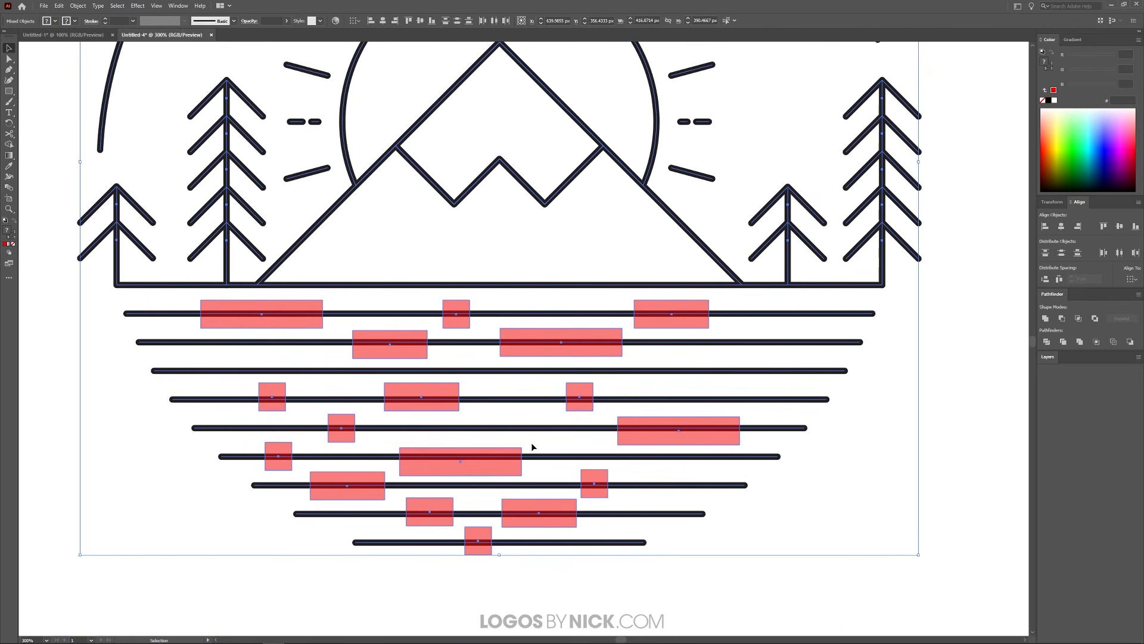
scroll(450, 530, up, 1)
scroll(453, 527, down, 1)
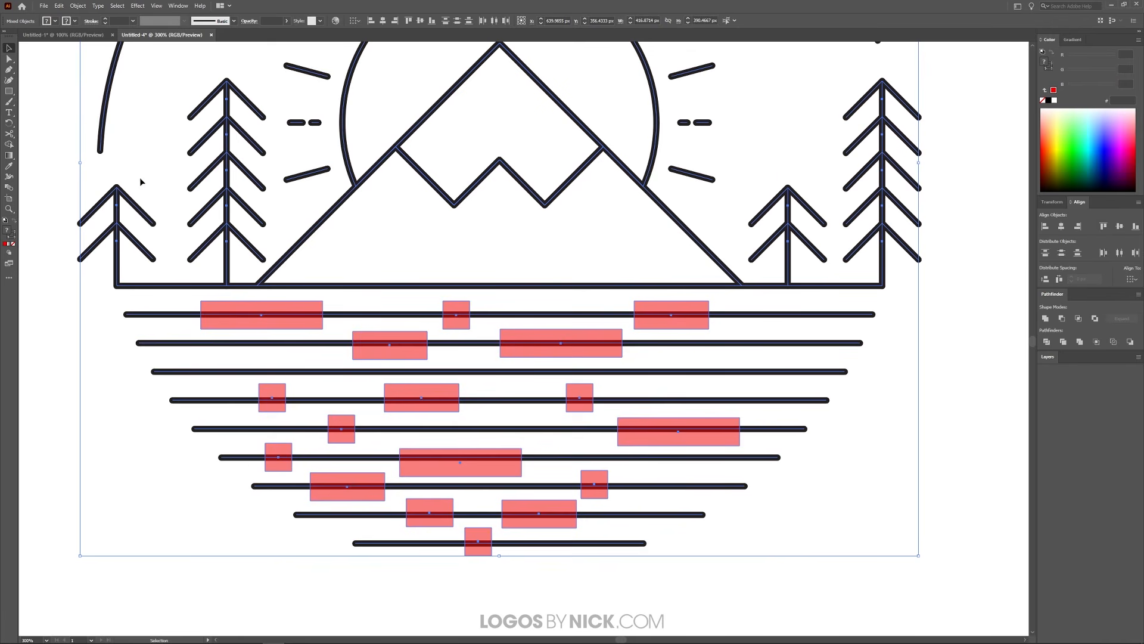
click(9, 145)
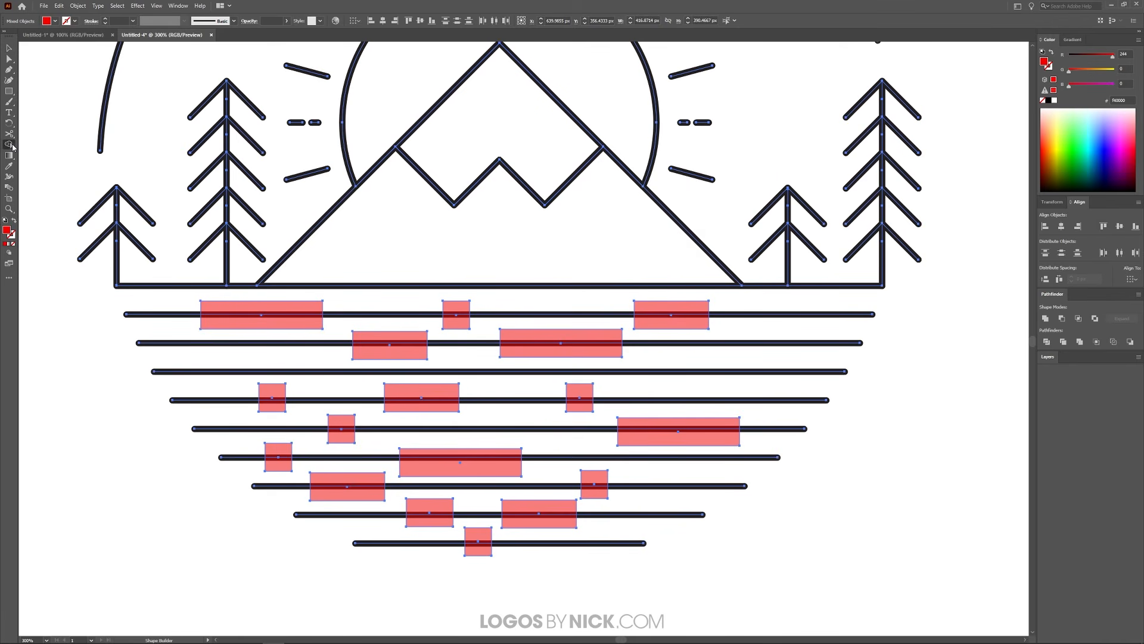
alt+drag(276, 327, 285, 307)
alt+drag(462, 298, 465, 334)
alt+drag(672, 295, 673, 334)
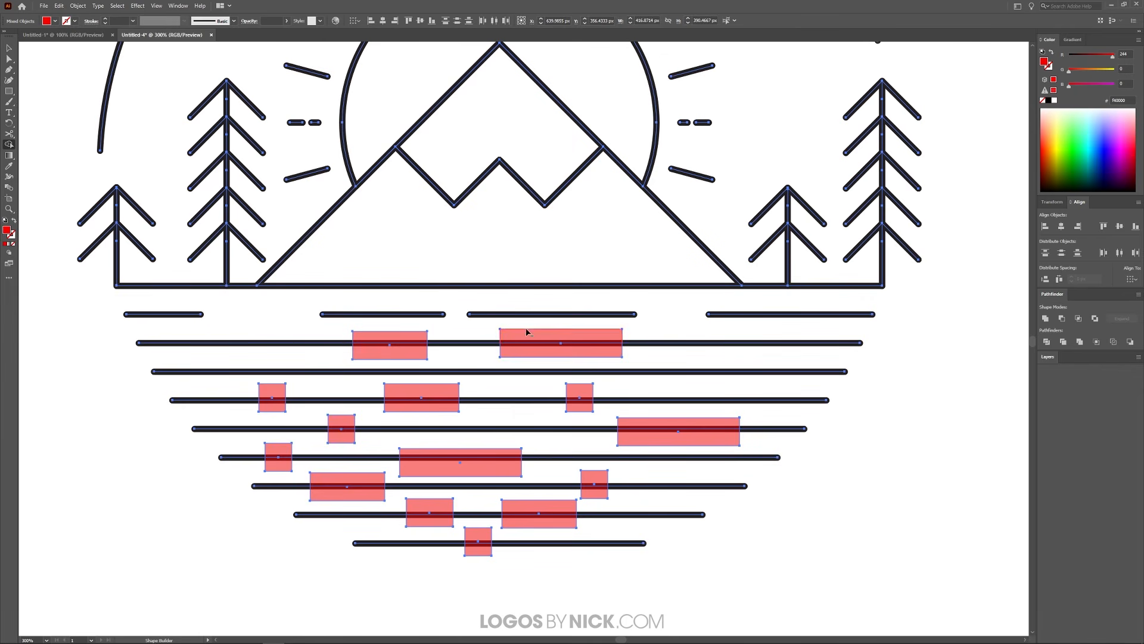
Remove the red rectangles and the line segments under them from the second, fourth and fifth water lines with Shape Builder
alt+drag(530, 326, 533, 361)
alt+drag(392, 324, 395, 364)
alt+drag(425, 417, 422, 378)
alt+drag(273, 378, 274, 390)
alt+click(581, 396)
alt+click(678, 431)
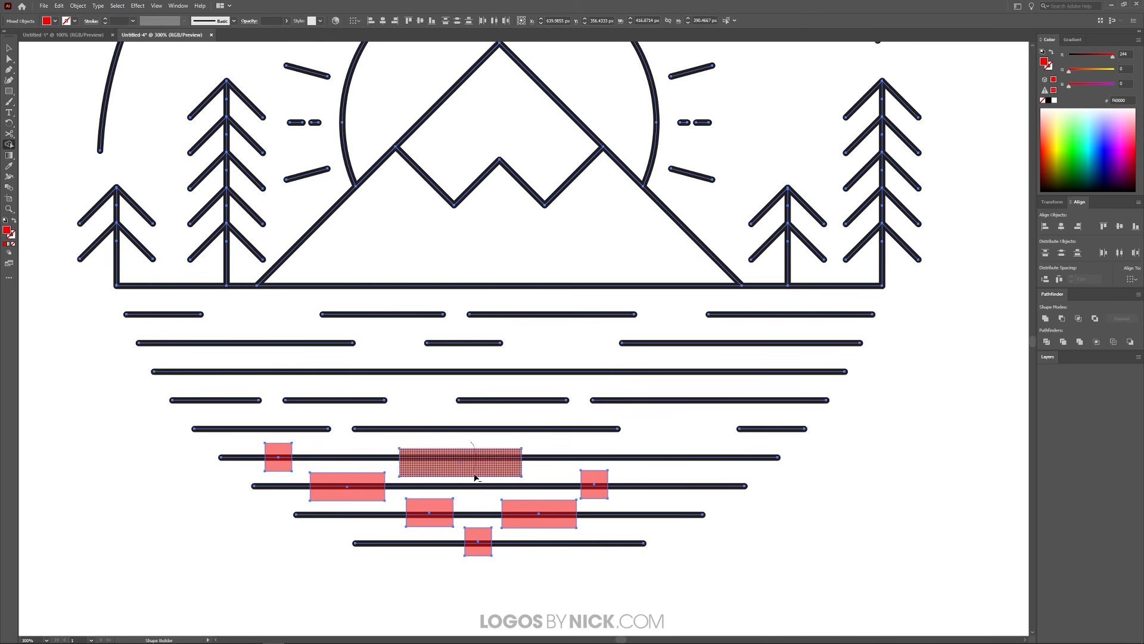
Remove the remaining red rectangles and covered segments from the lowest four water lines, and deselect the artwork at 100% zoom
alt+click(470, 468)
alt+click(350, 494)
alt+click(279, 457)
alt+click(433, 520)
alt+click(478, 544)
alt+click(536, 516)
alt+click(594, 484)
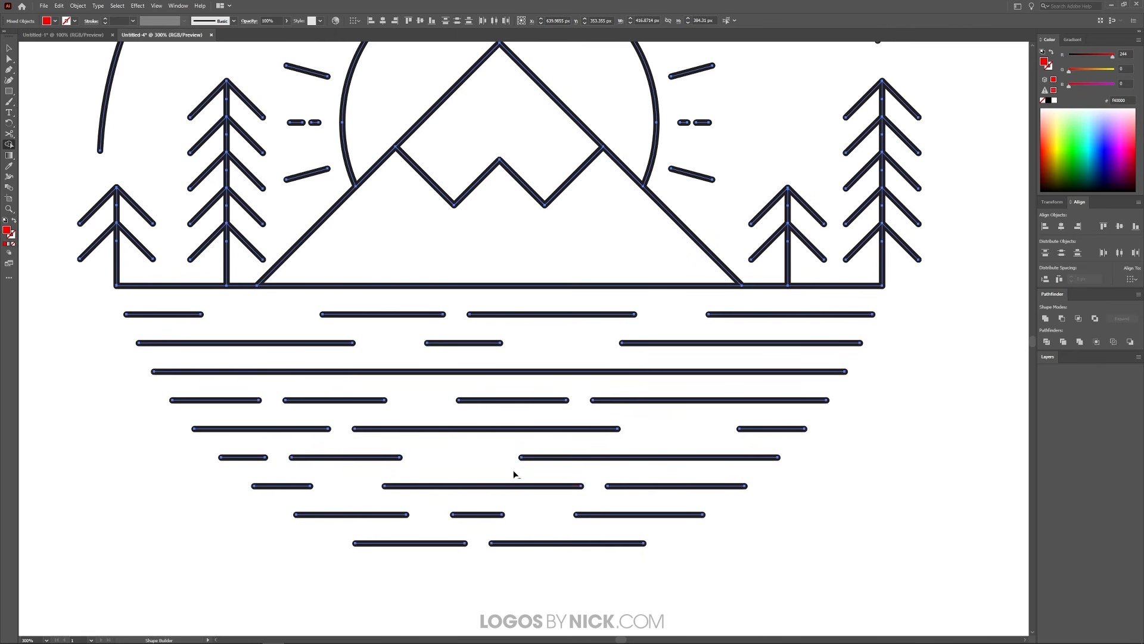
key(ctrl+1)
key(v)
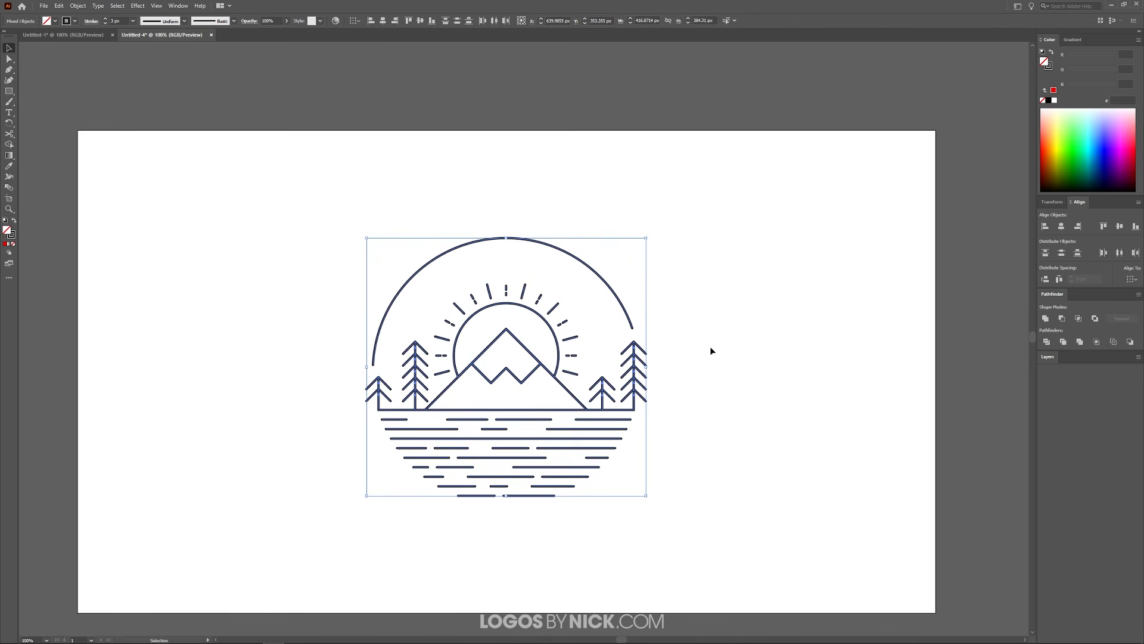
click(703, 384)
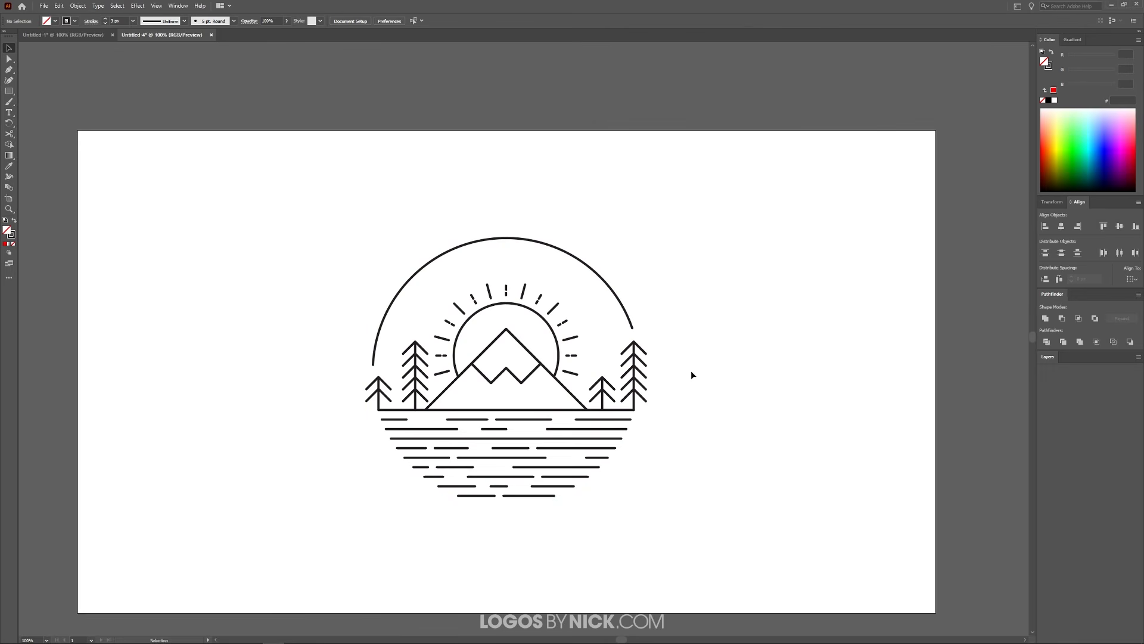
Select the whole logo and try cyan and blue shades on its stroke, ending on a bright light blue
drag(720, 527, 268, 191)
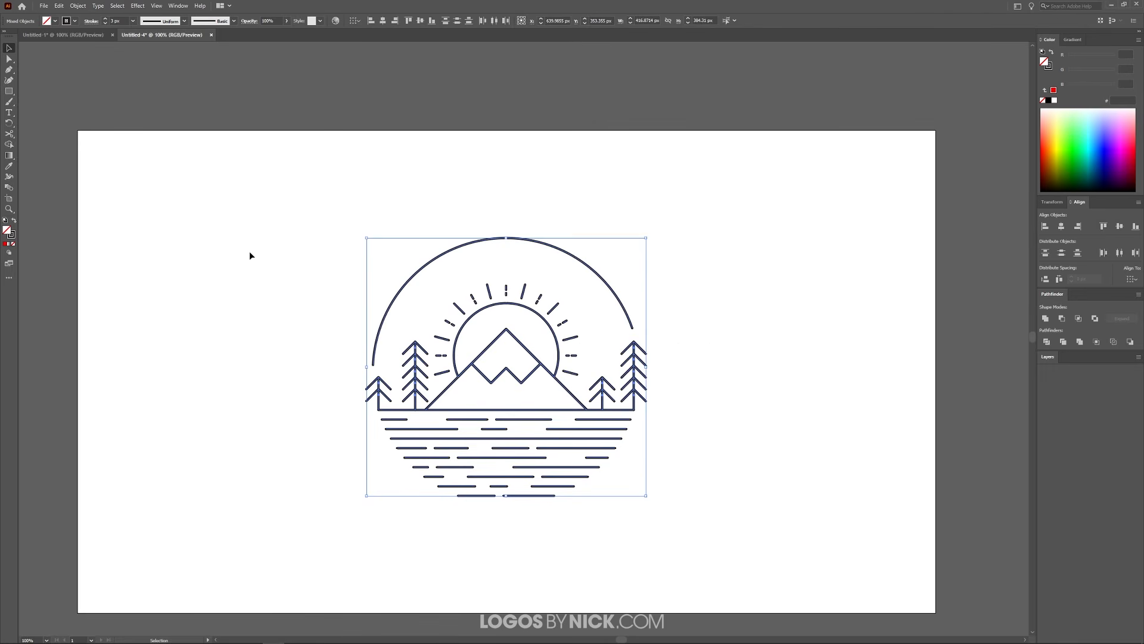
click(12, 236)
drag(1096, 164, 1092, 147)
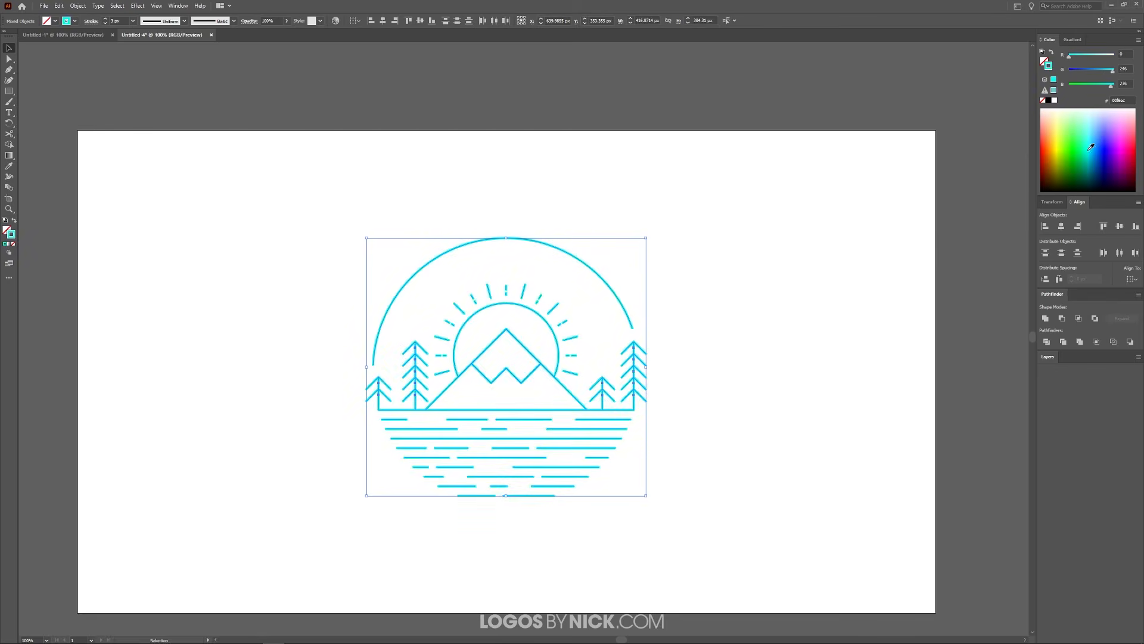
click(1095, 143)
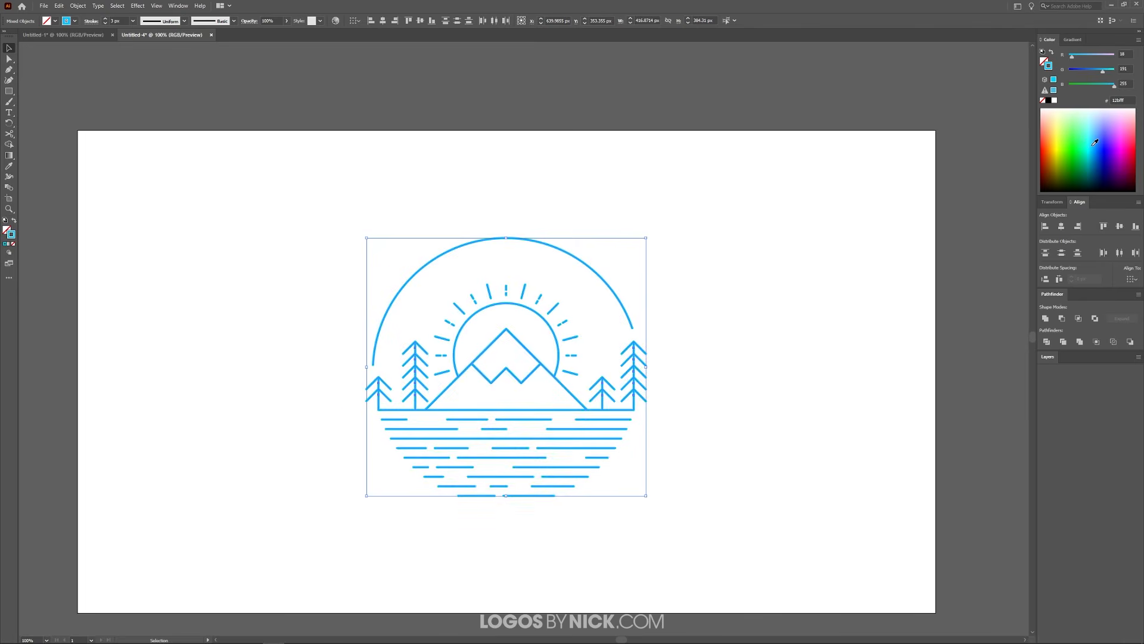
click(1092, 142)
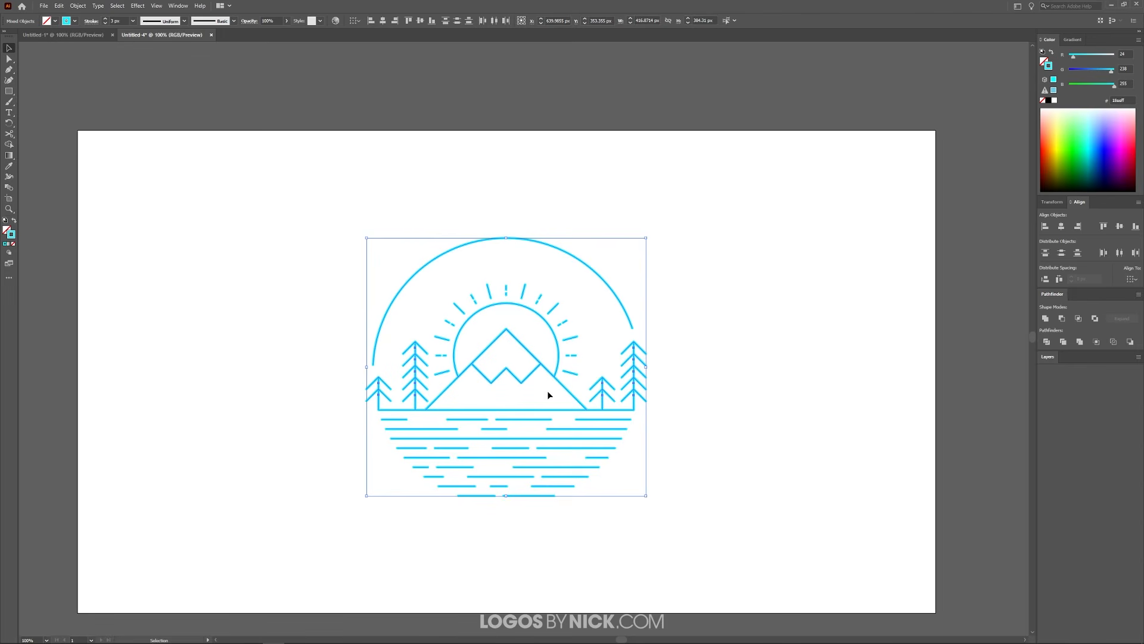
Scale the logo down proportionally to about 170 px wide and recolour its stroke teal (R 0, G 141, B 131)
drag(646, 367, 564, 367)
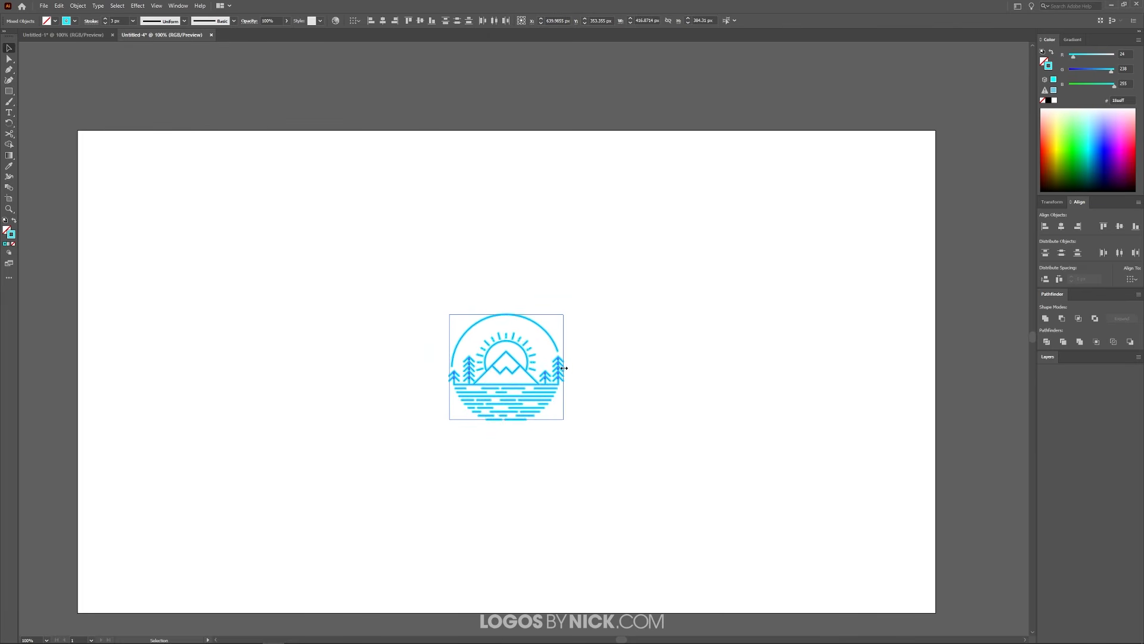
click(601, 410)
drag(616, 475, 524, 344)
click(1073, 169)
drag(1074, 169, 1089, 165)
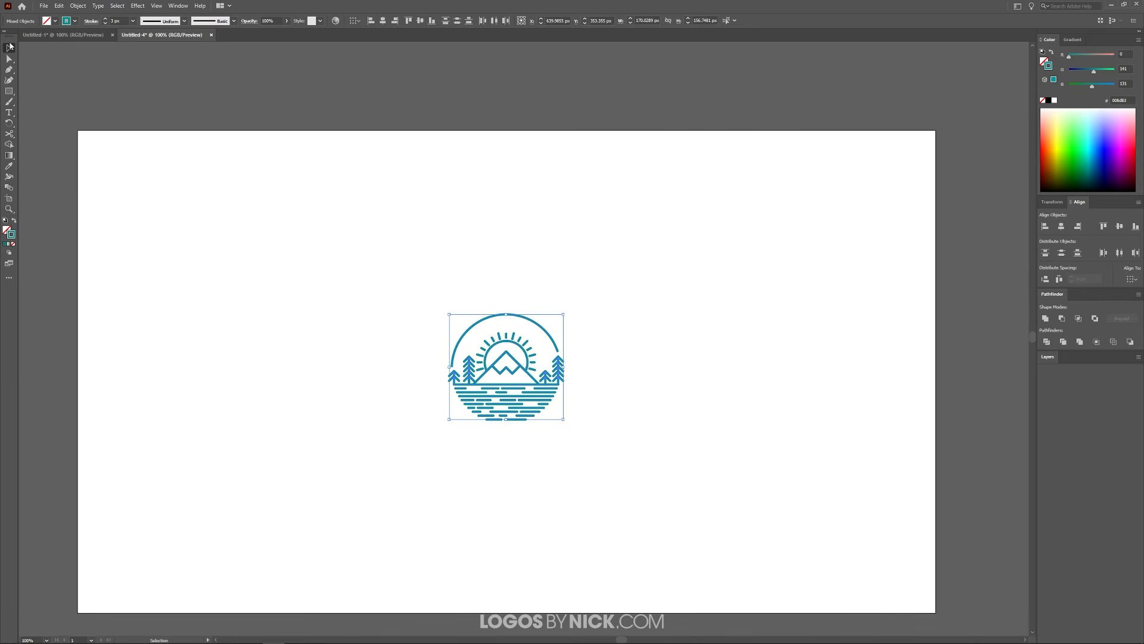
Scale the logo up proportionally about its centre to about 622 px wide and deselect it
drag(564, 366, 715, 387)
key(ctrl+minus)
key(ctrl+minus)
key(ctrl+minus)
key(ctrl+minus)
key(ctrl+minus)
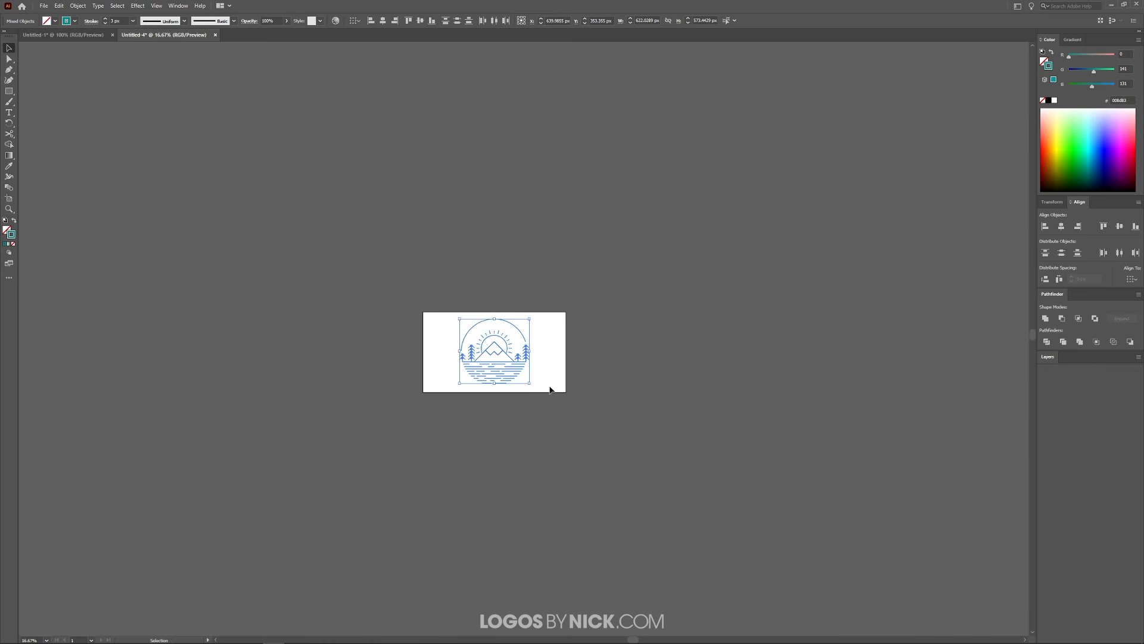
click(671, 386)
key(ctrl+1)
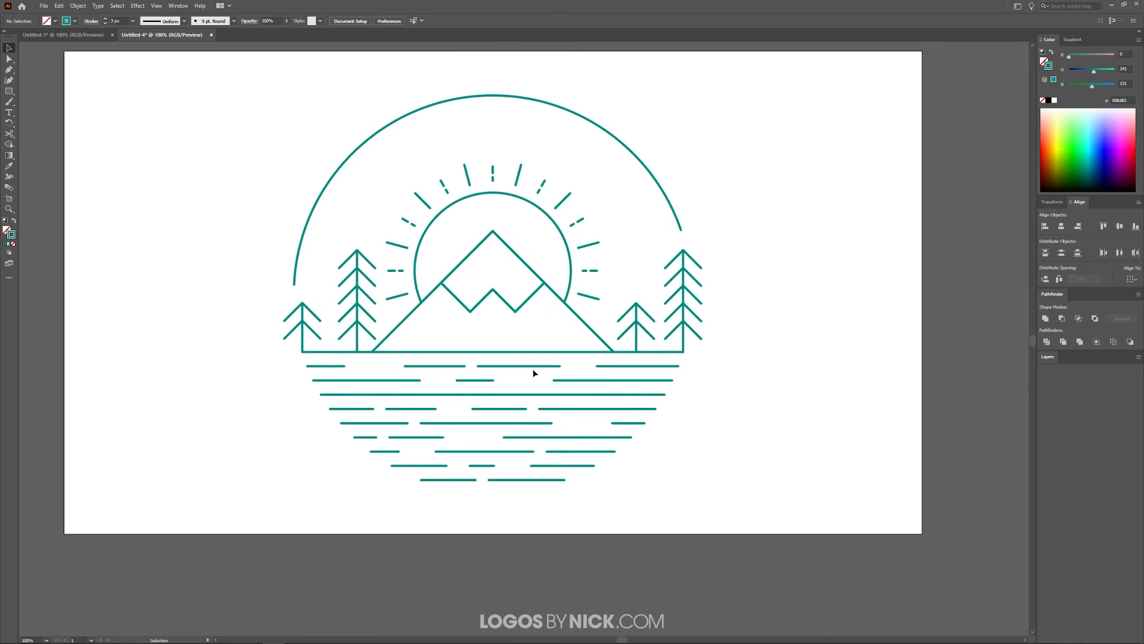
Select the whole logo, ungroup it and scale it down proportionally about its centre to about 298 px wide
scroll(672, 398, down, 1)
drag(736, 490, 358, 141)
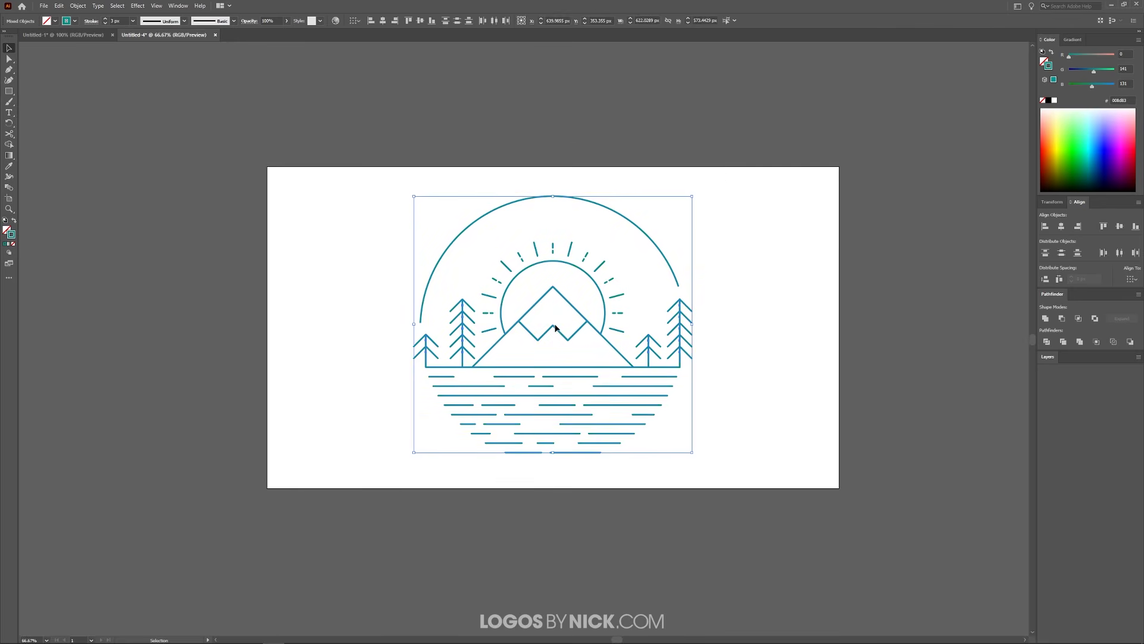
scroll(570, 327, up, 1)
click(83, 7)
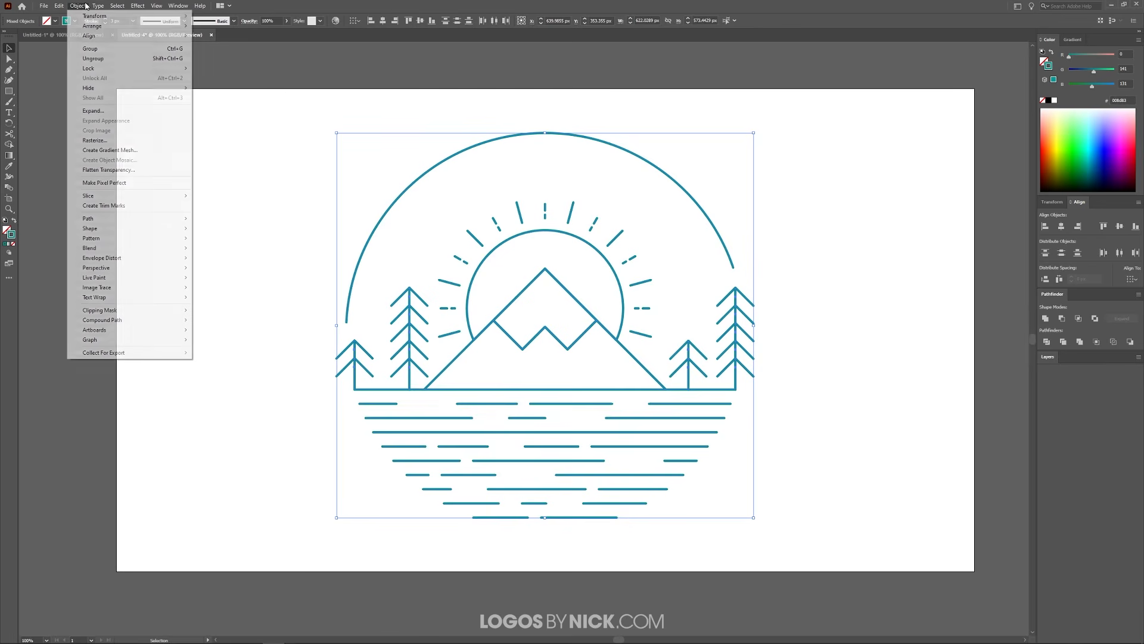
click(93, 58)
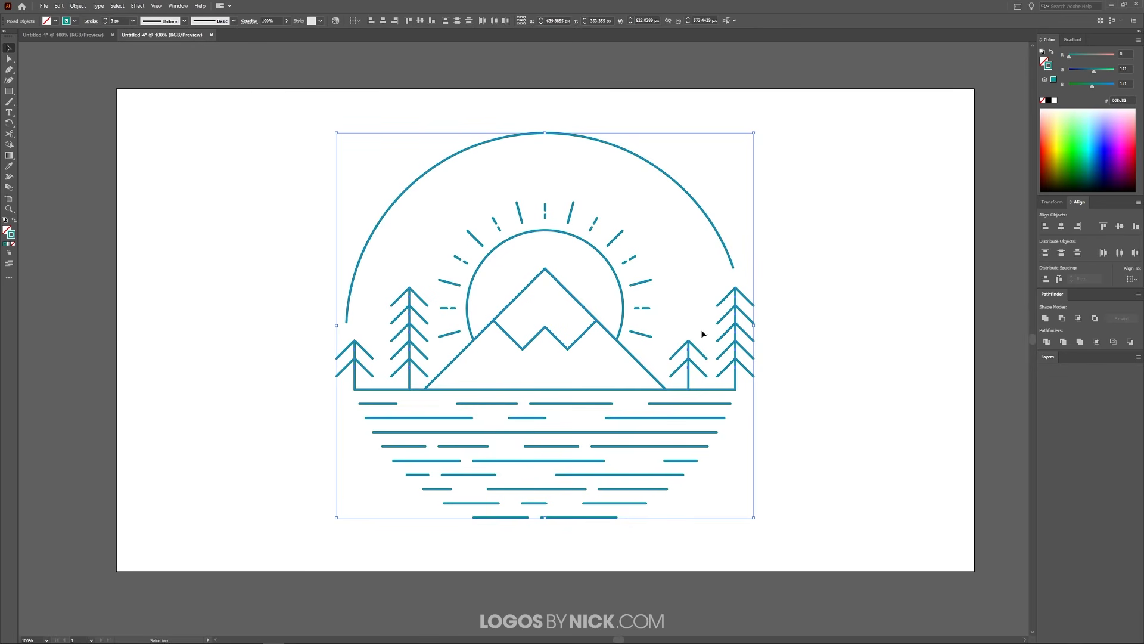
drag(755, 325, 646, 322)
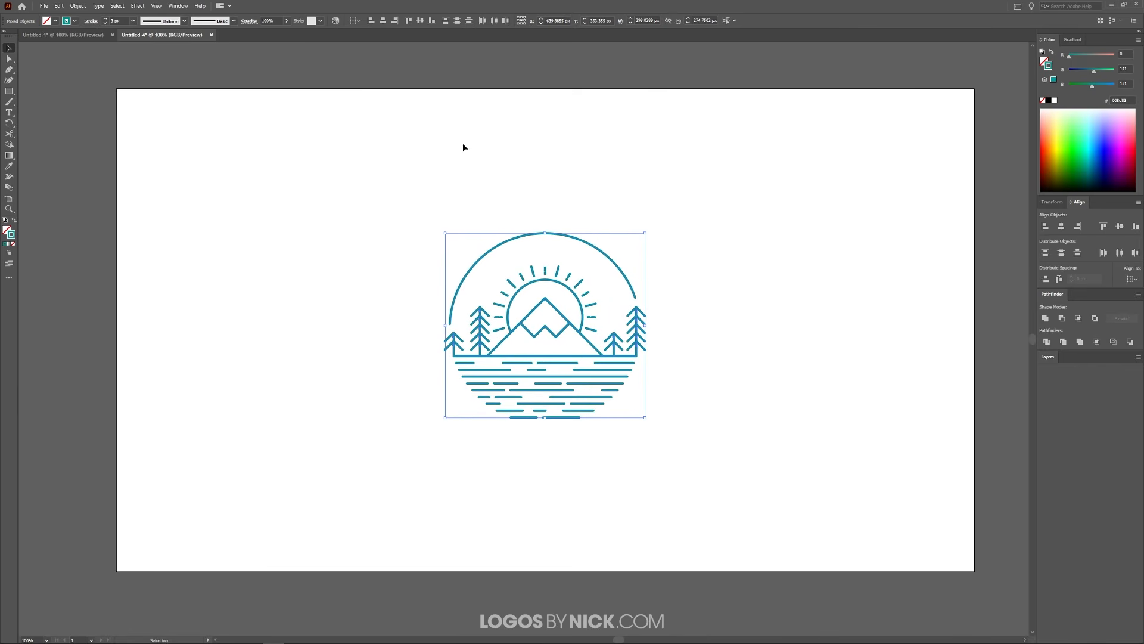
Expand the fill and stroke of the whole logo into filled shapes
click(78, 6)
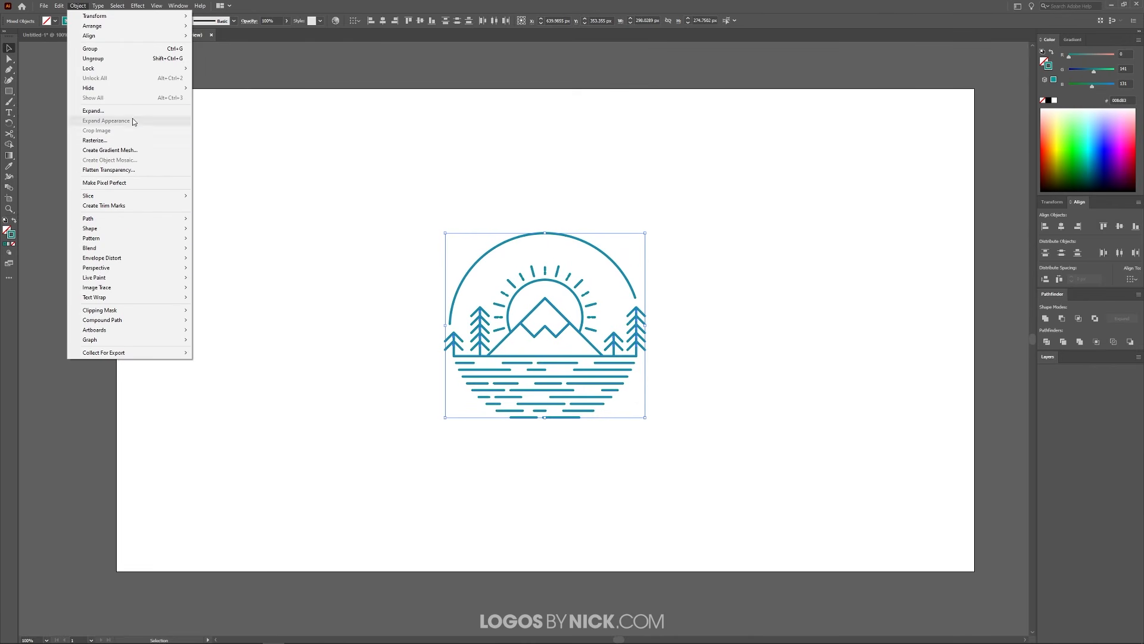
click(119, 111)
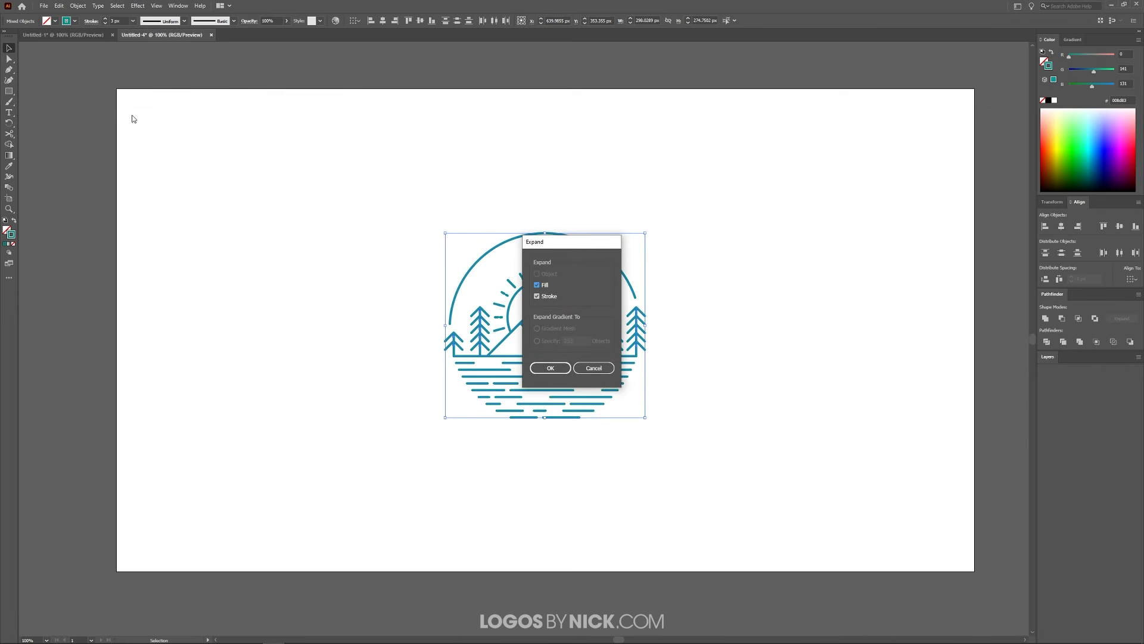
click(535, 369)
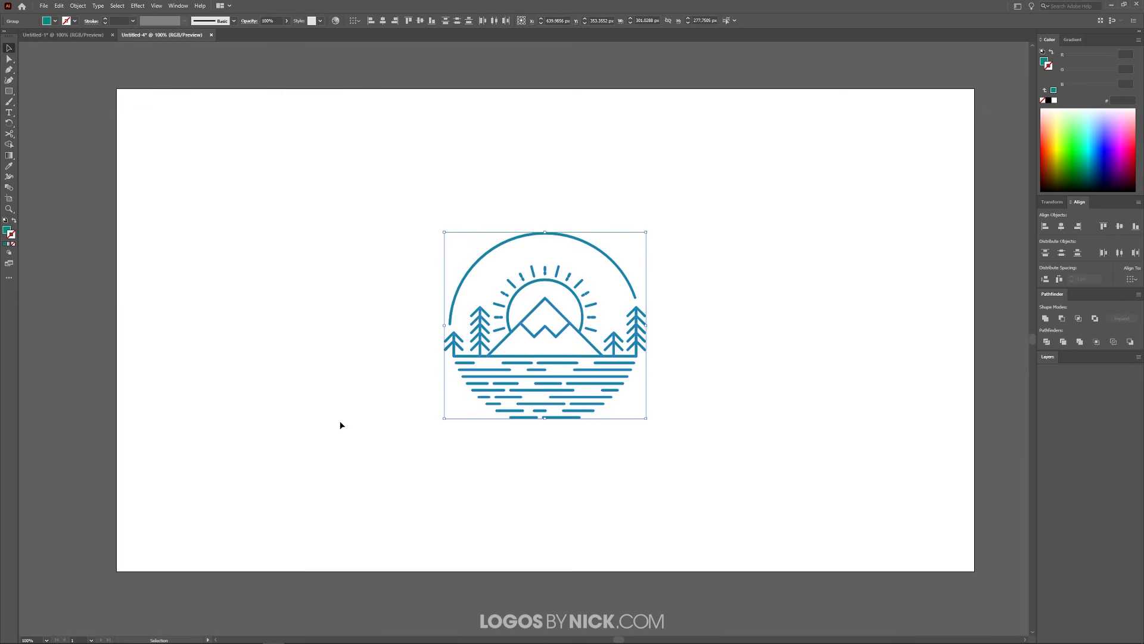
Examine the expanded logo up close by directly selecting the sun outline and the mountain's snowcap shape, and deselect everything
scroll(595, 326, up, 3)
click(635, 301)
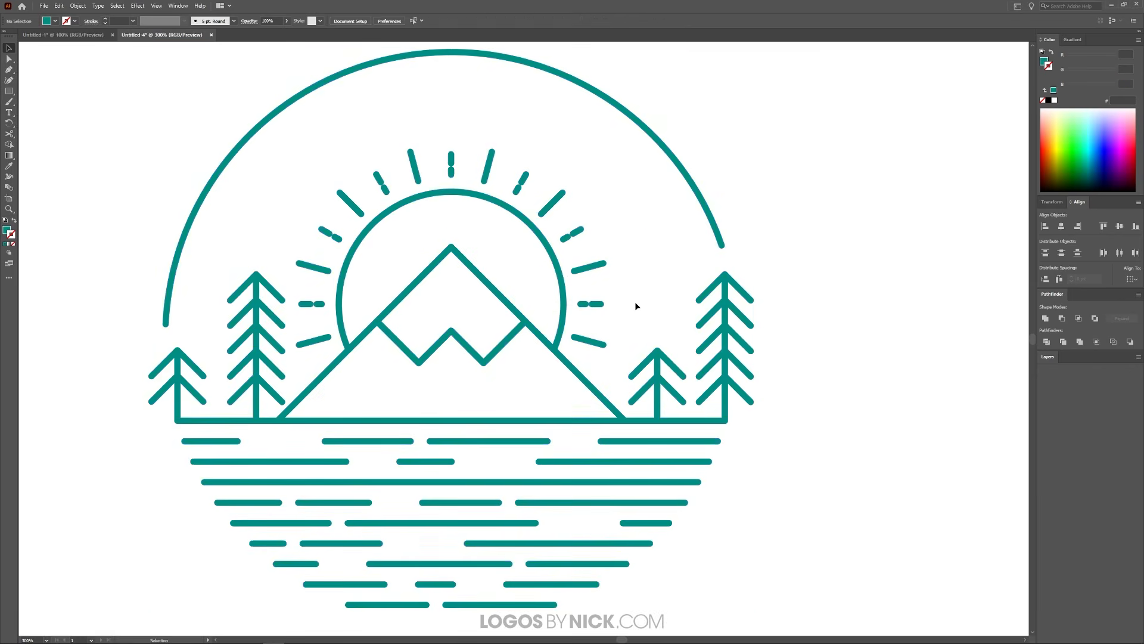
scroll(537, 314, up, 2)
click(507, 337)
click(484, 392)
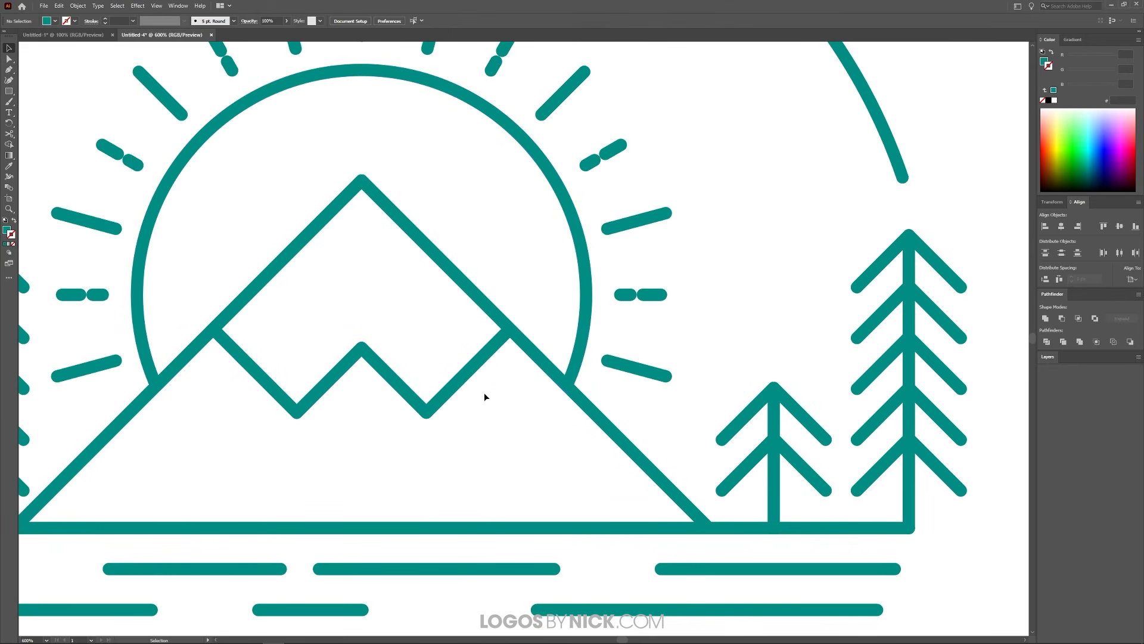
click(9, 58)
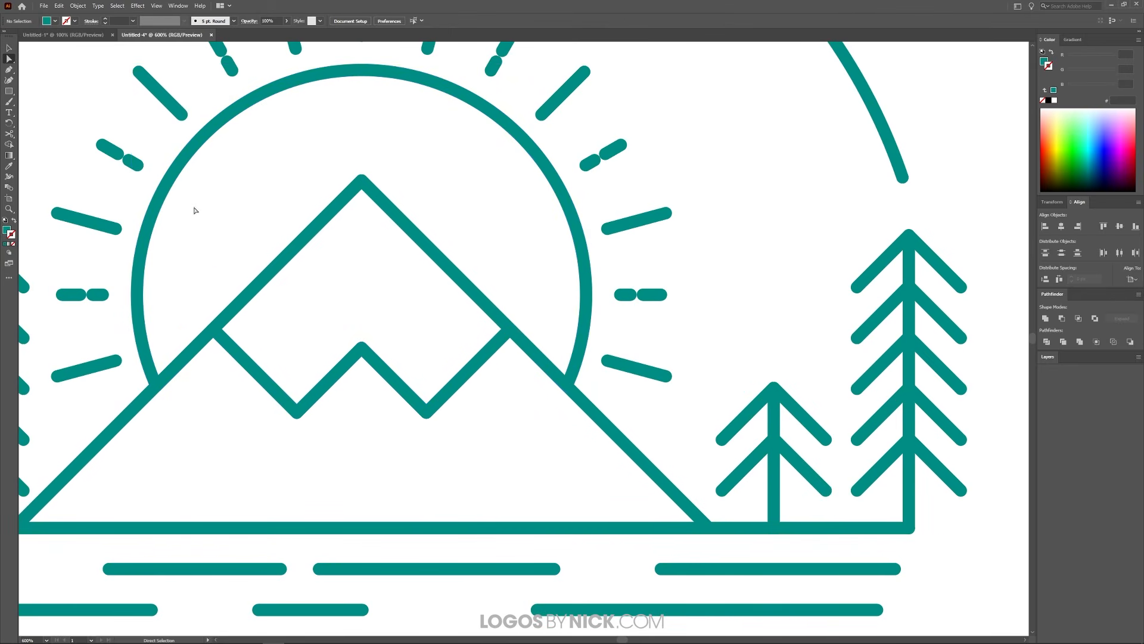
click(172, 179)
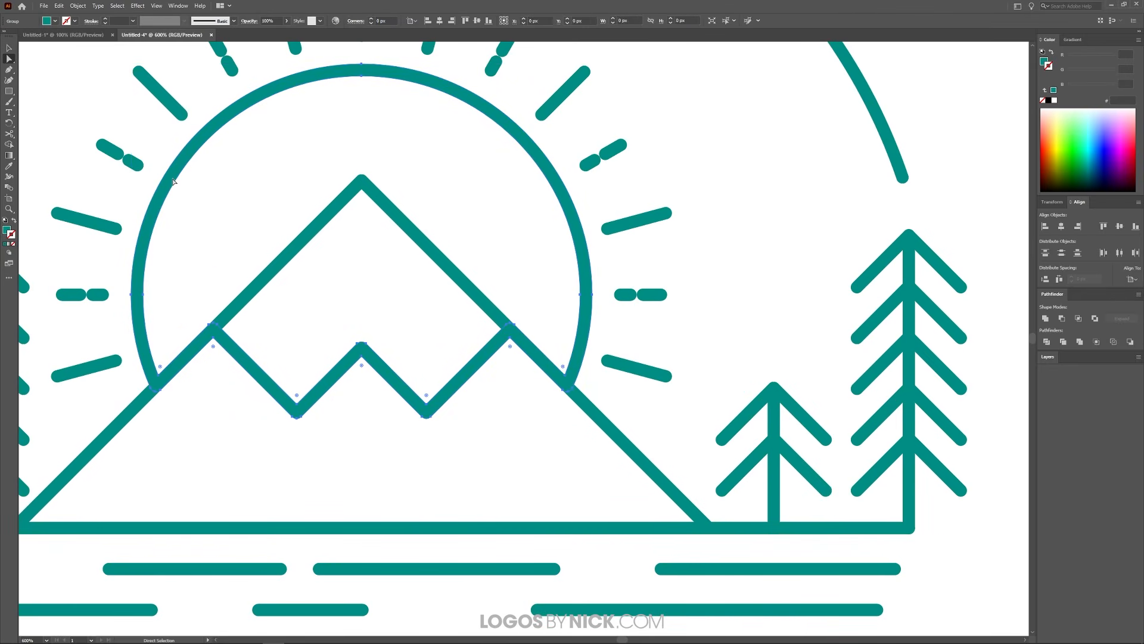
alt+click(249, 301)
scroll(401, 290, down, 3)
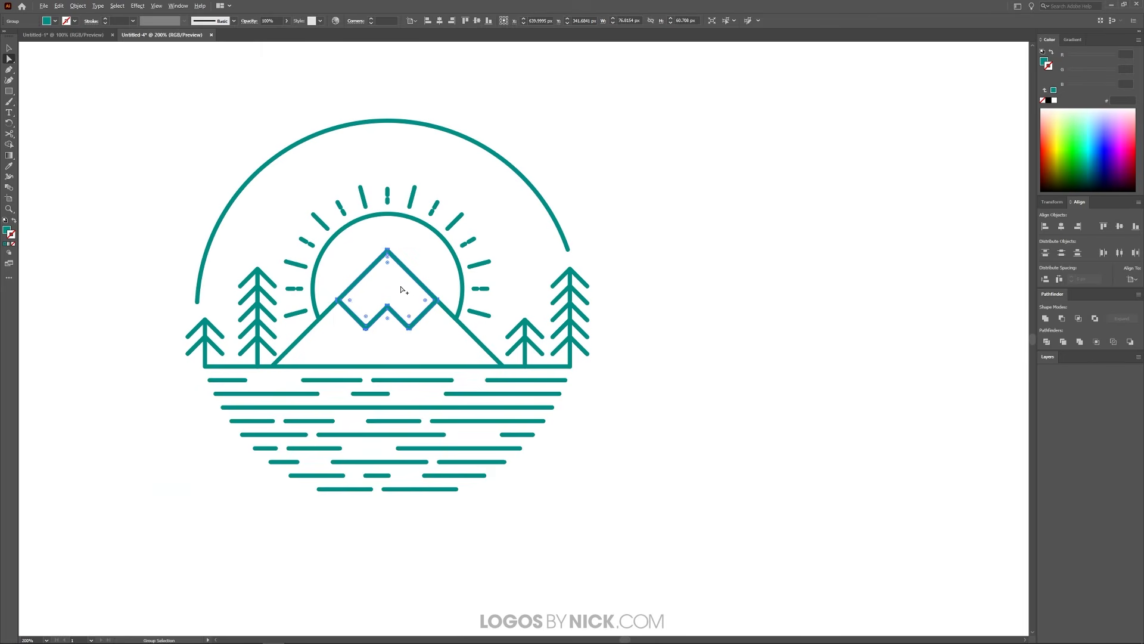
key(v)
scroll(622, 371, down, 1)
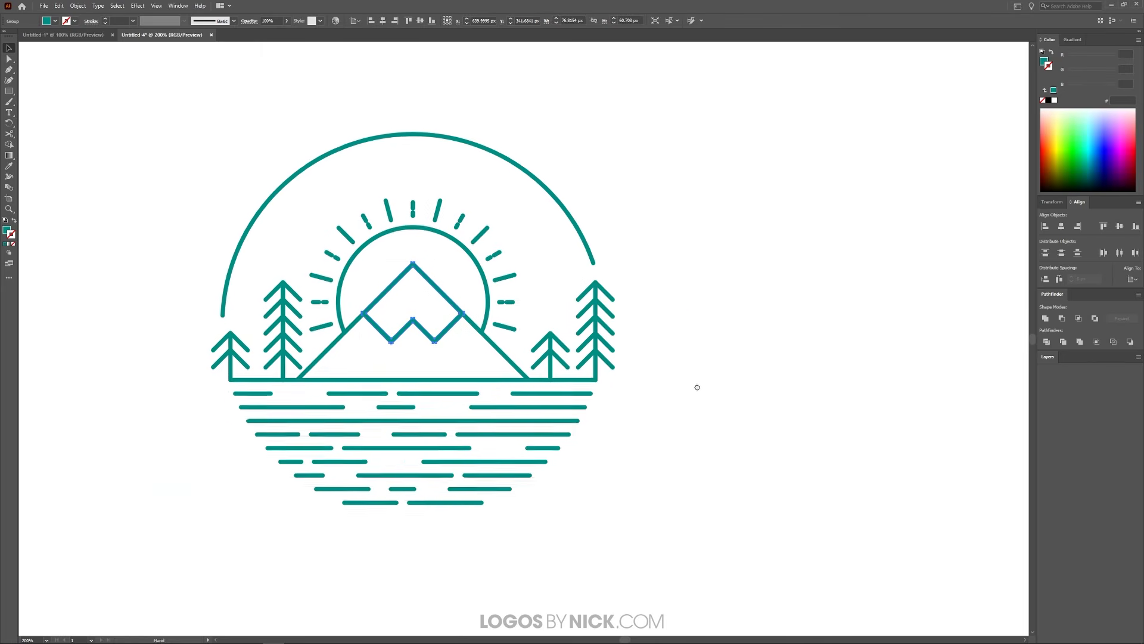
click(780, 409)
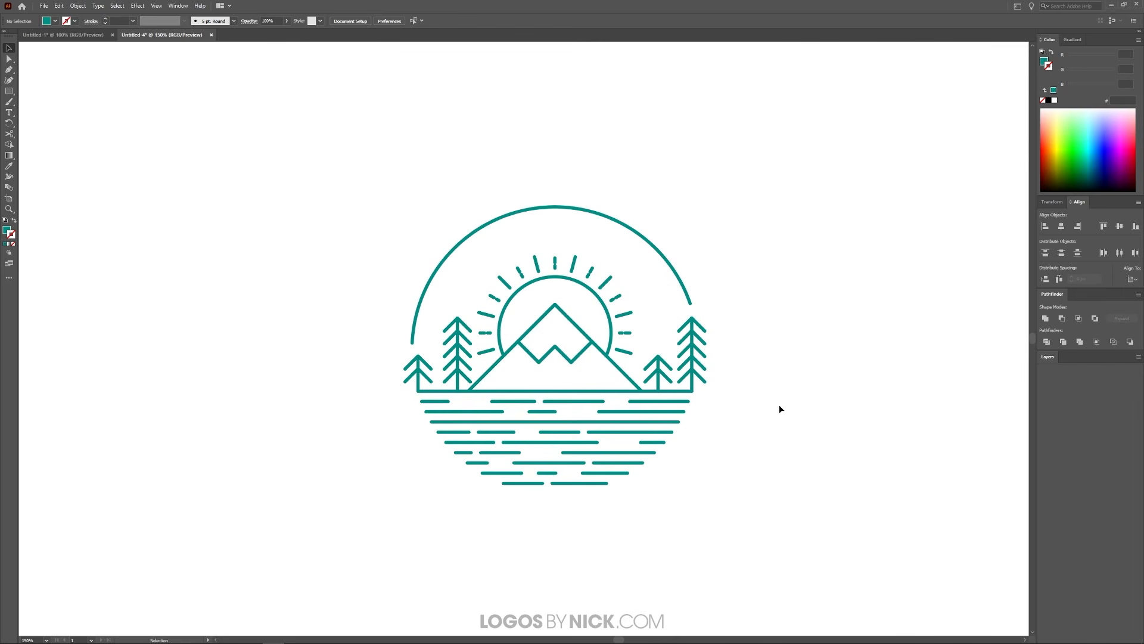